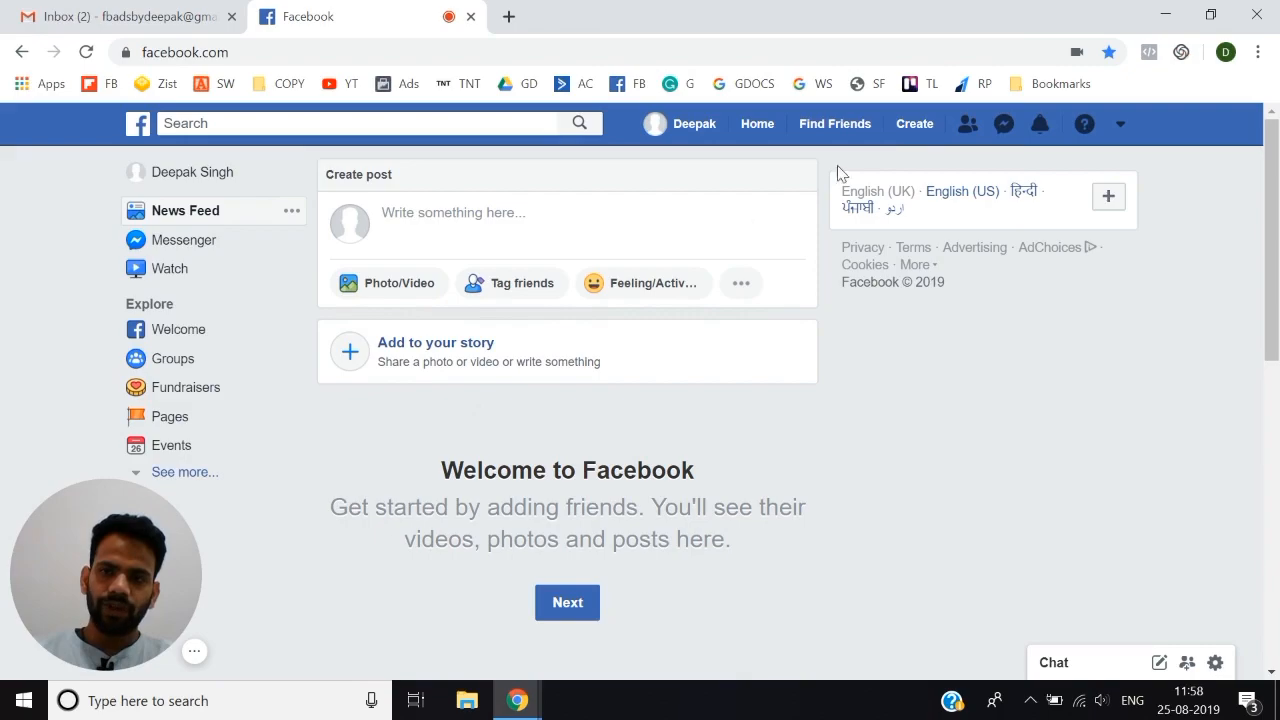
# Start a new Facebook Page and pick the Community or public figure Page type.
pyautogui.click(925, 137)
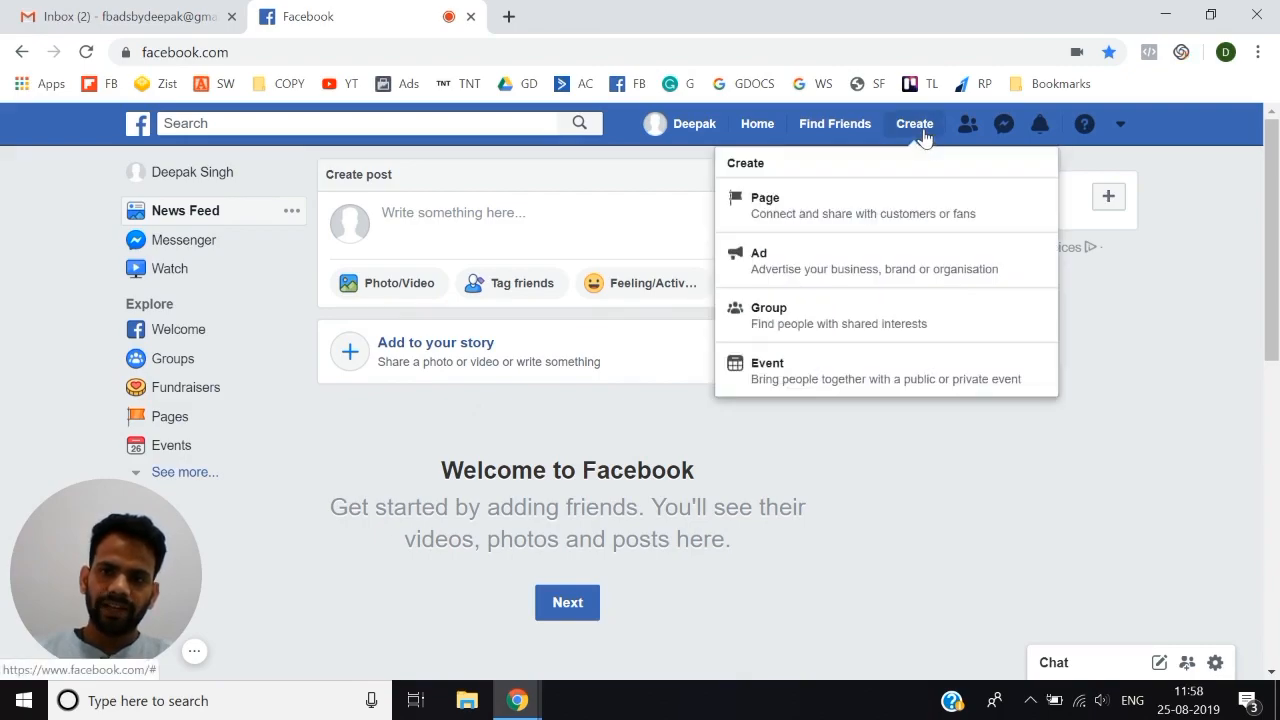
pyautogui.click(846, 215)
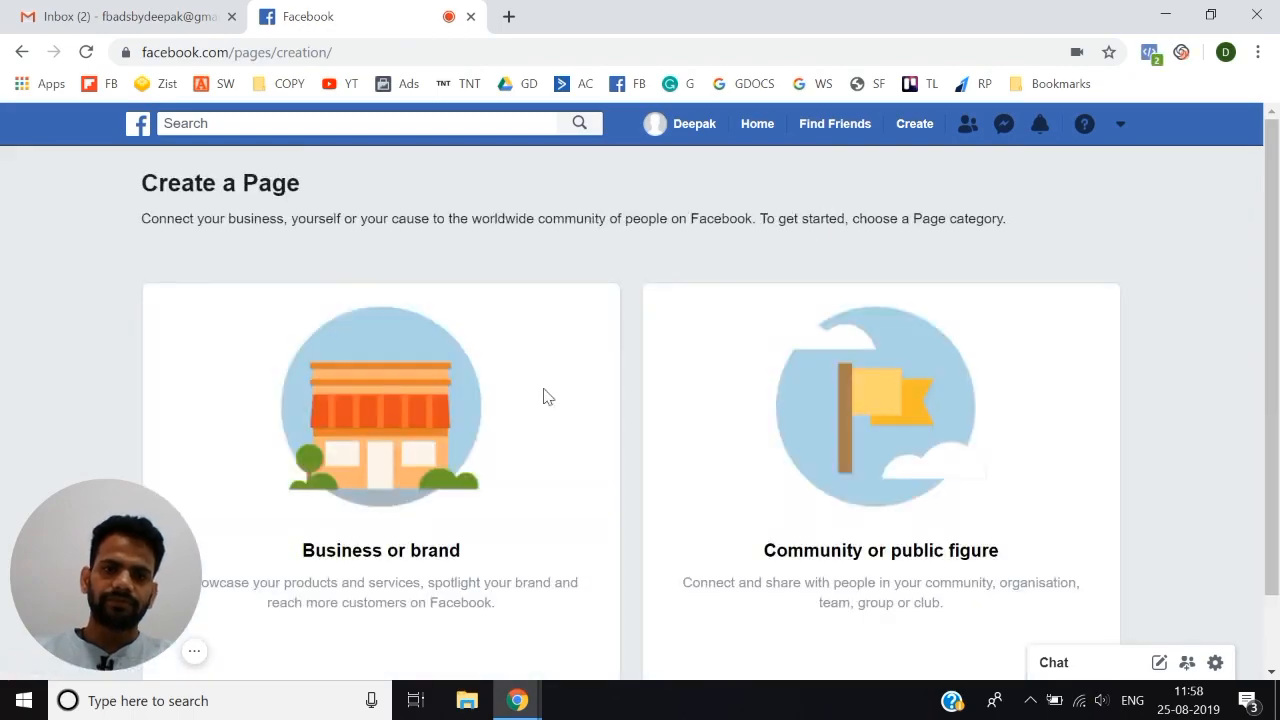
pyautogui.scroll(-1, 390, 510)
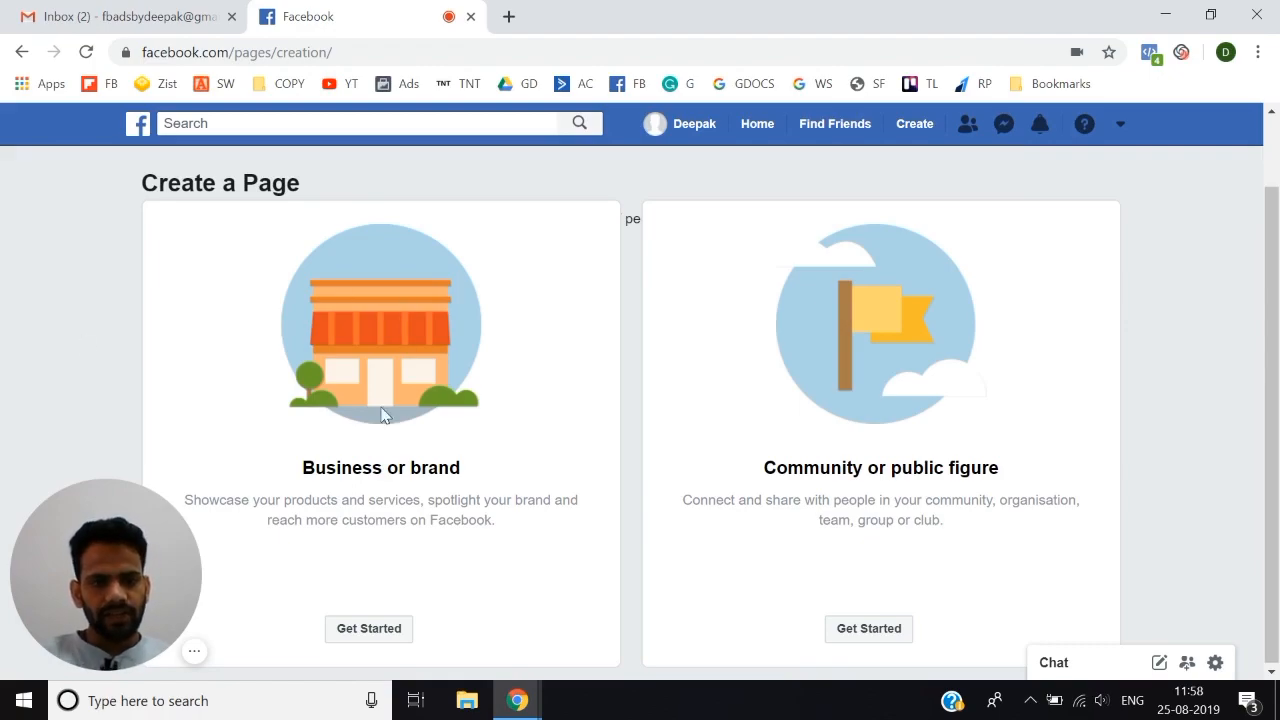
pyautogui.click(364, 632)
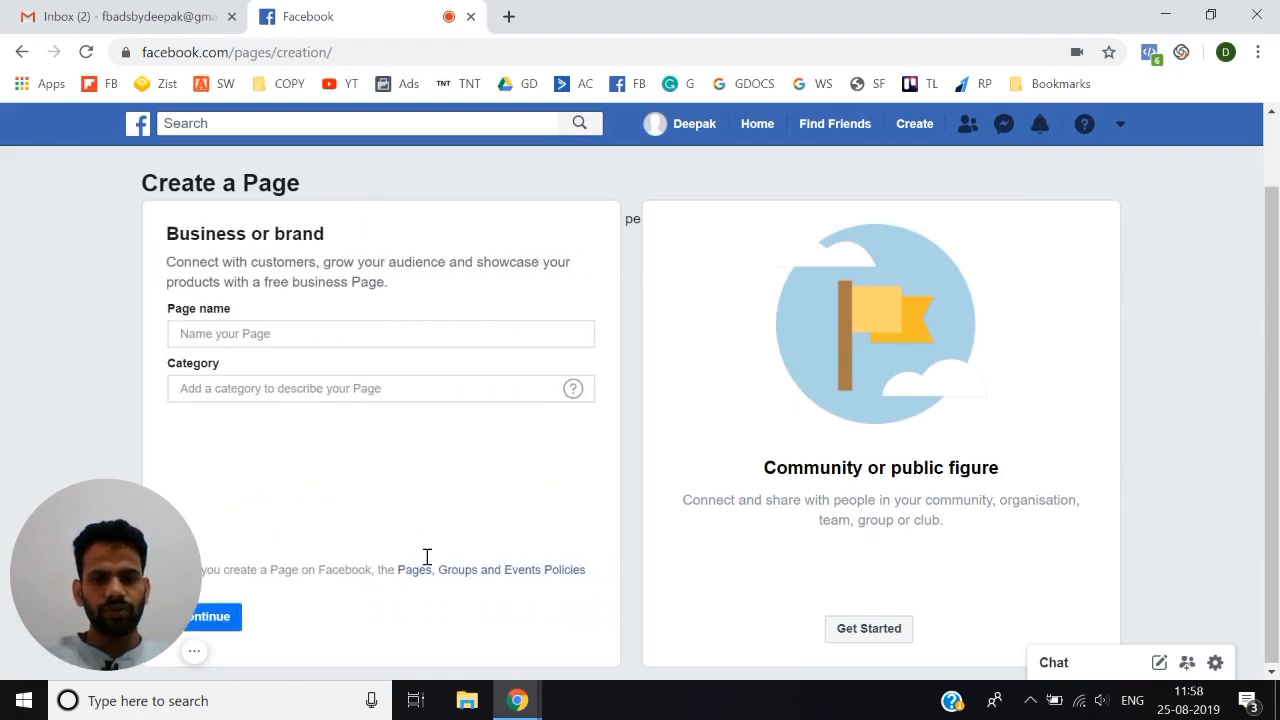
pyautogui.click(880, 626)
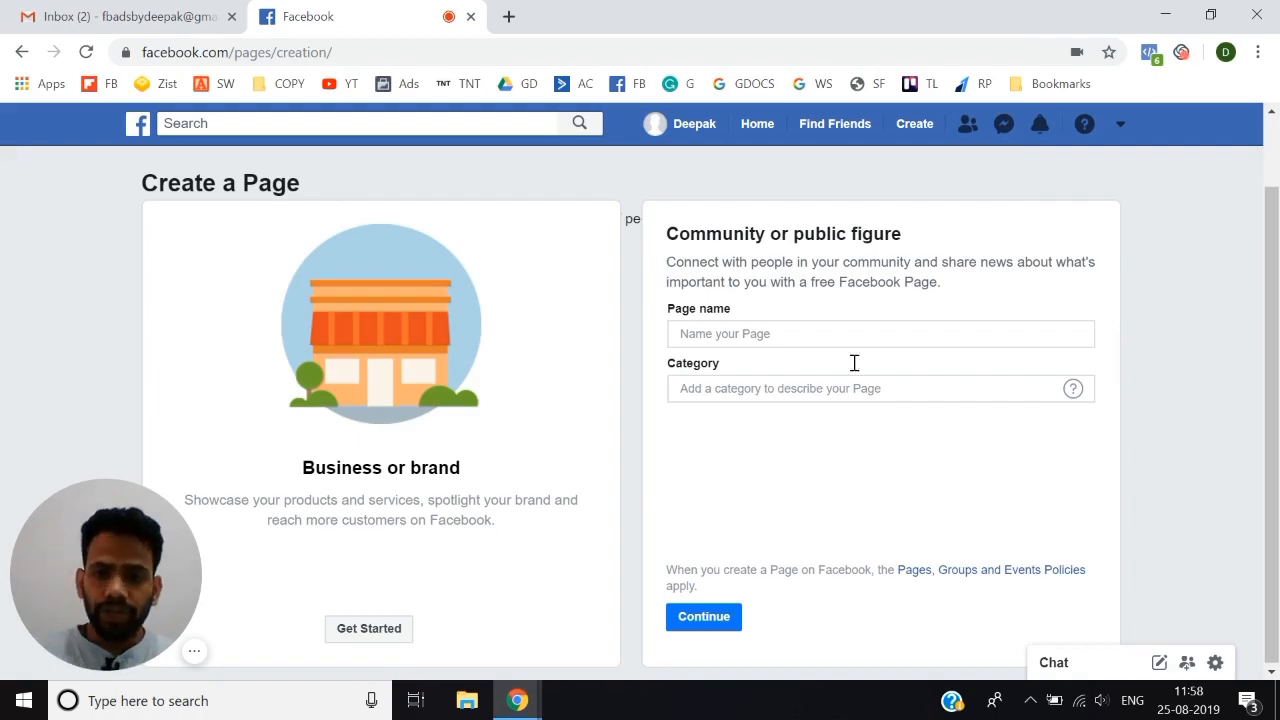
# Enter 'Digital Marketing Community - DMC' as the Page name and choose Education Website as category.
pyautogui.click(782, 337)
pyautogui.write('Digital Mas')
pyautogui.write('rketing Co')
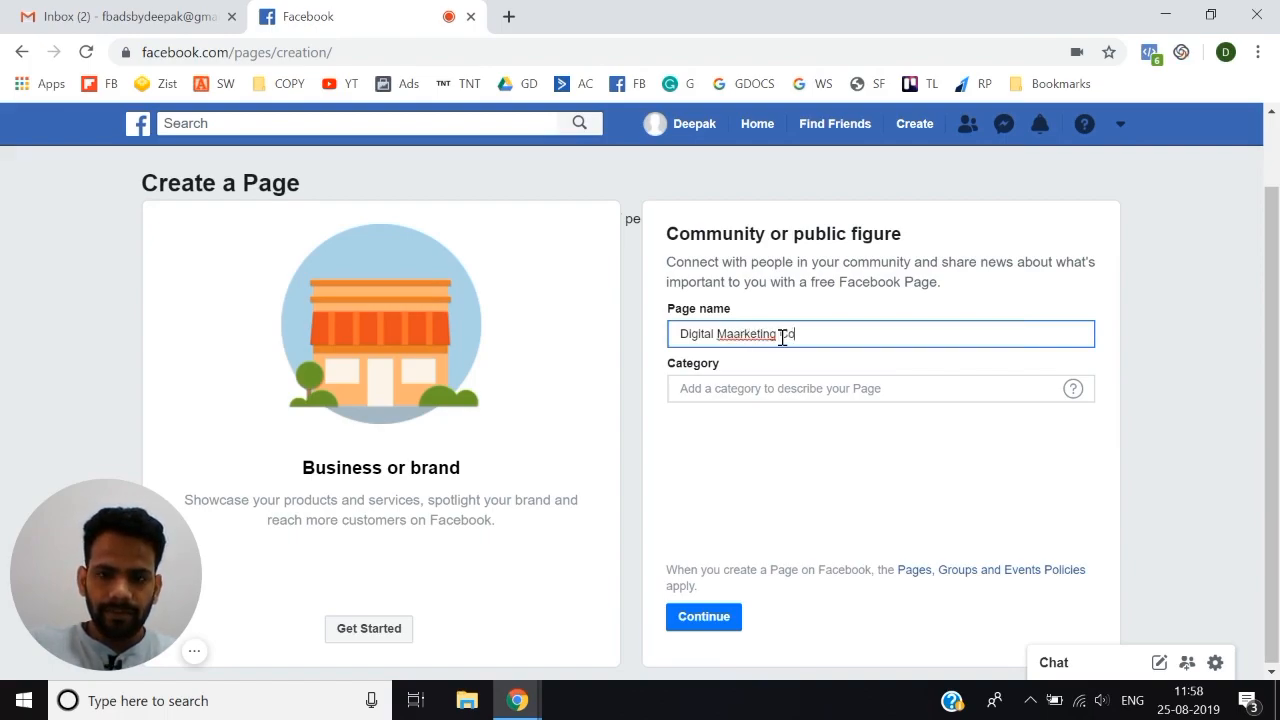
pyautogui.press('BackSpace')
pyautogui.press('BackSpace')
pyautogui.press('BackSpace')
pyautogui.press('BackSpace')
pyautogui.press('BackSpace')
pyautogui.press('BackSpace')
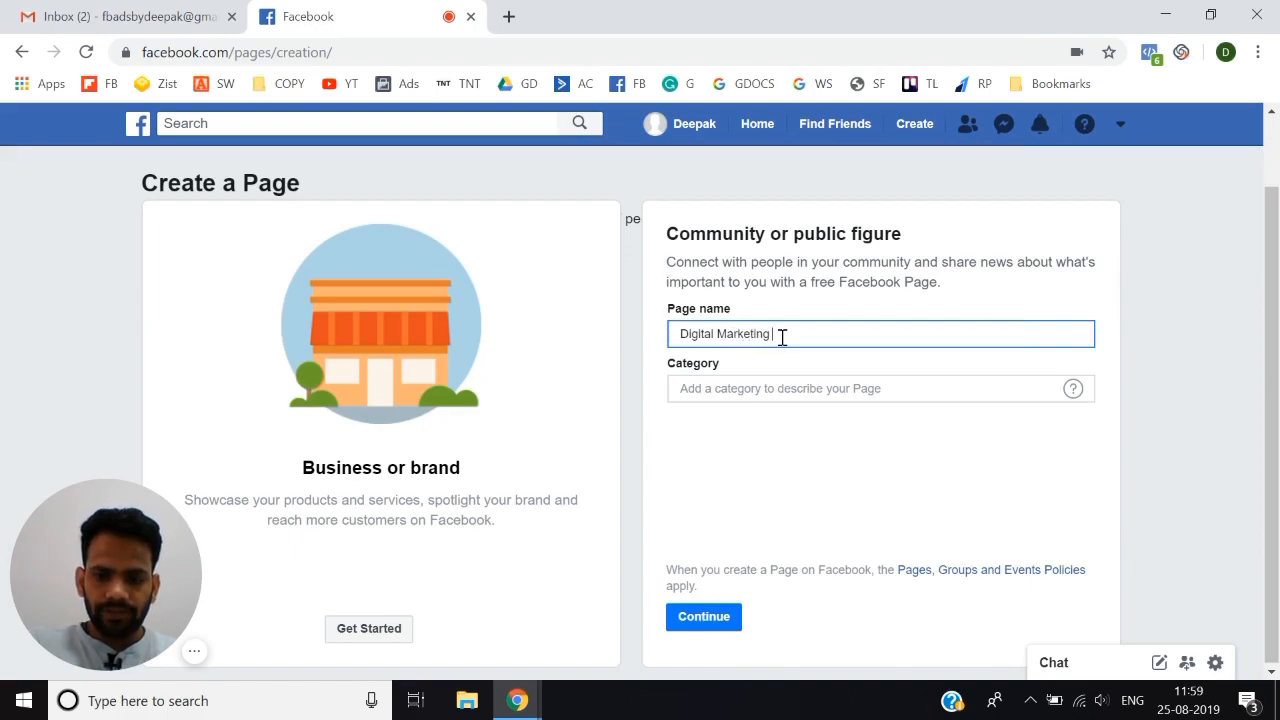
pyautogui.write('munity - DMC')
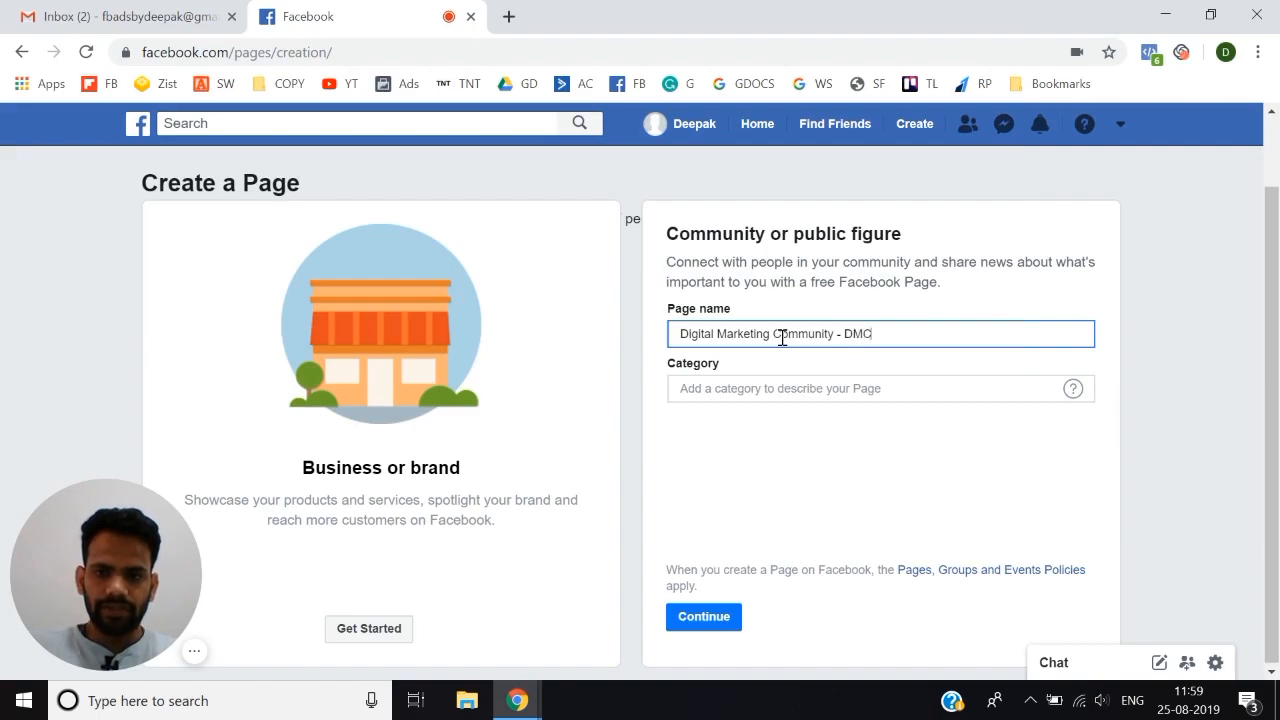
pyautogui.click(754, 386)
pyautogui.write('educa')
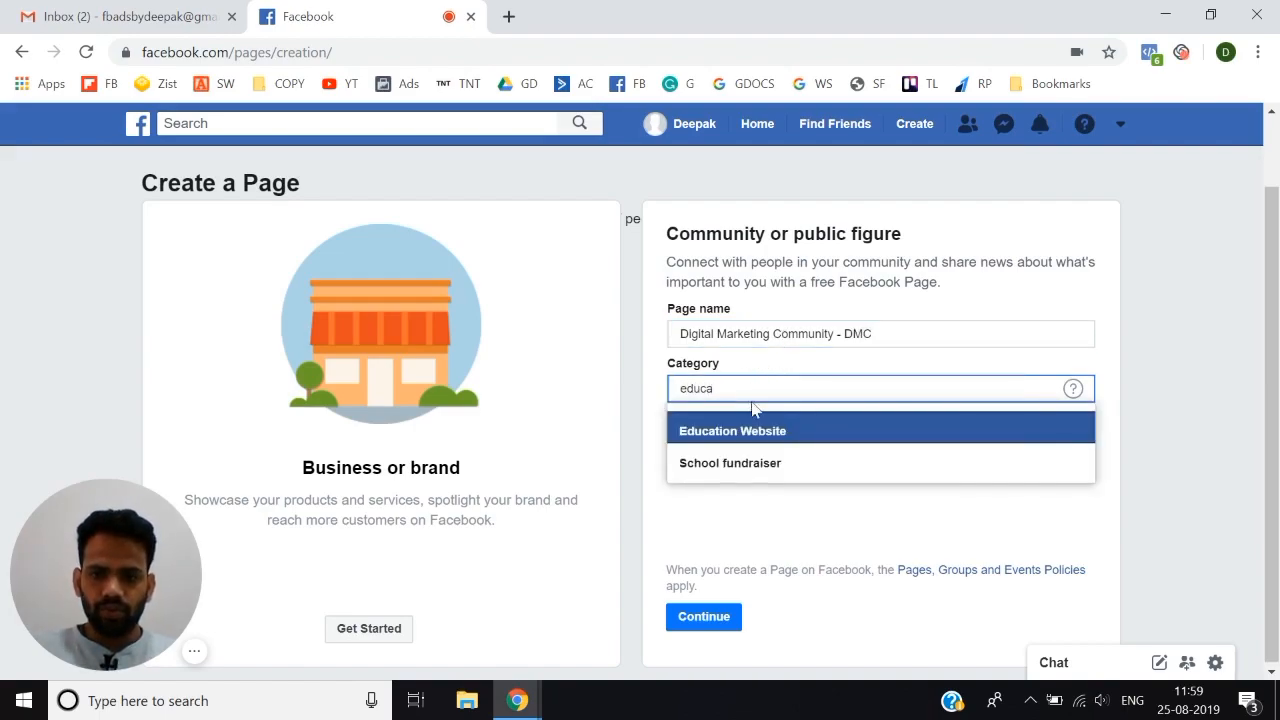
pyautogui.click(752, 432)
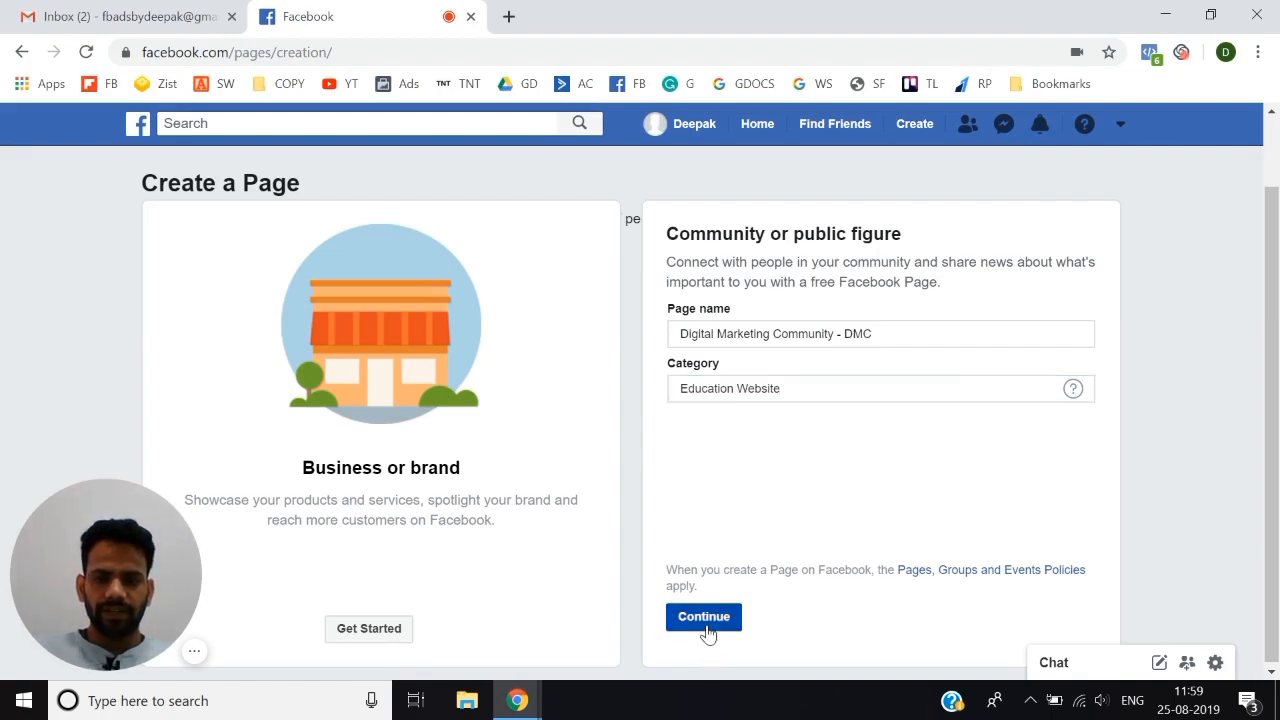
# Submit the Page details and skip both the profile picture and cover photo prompts.
pyautogui.click(706, 627)
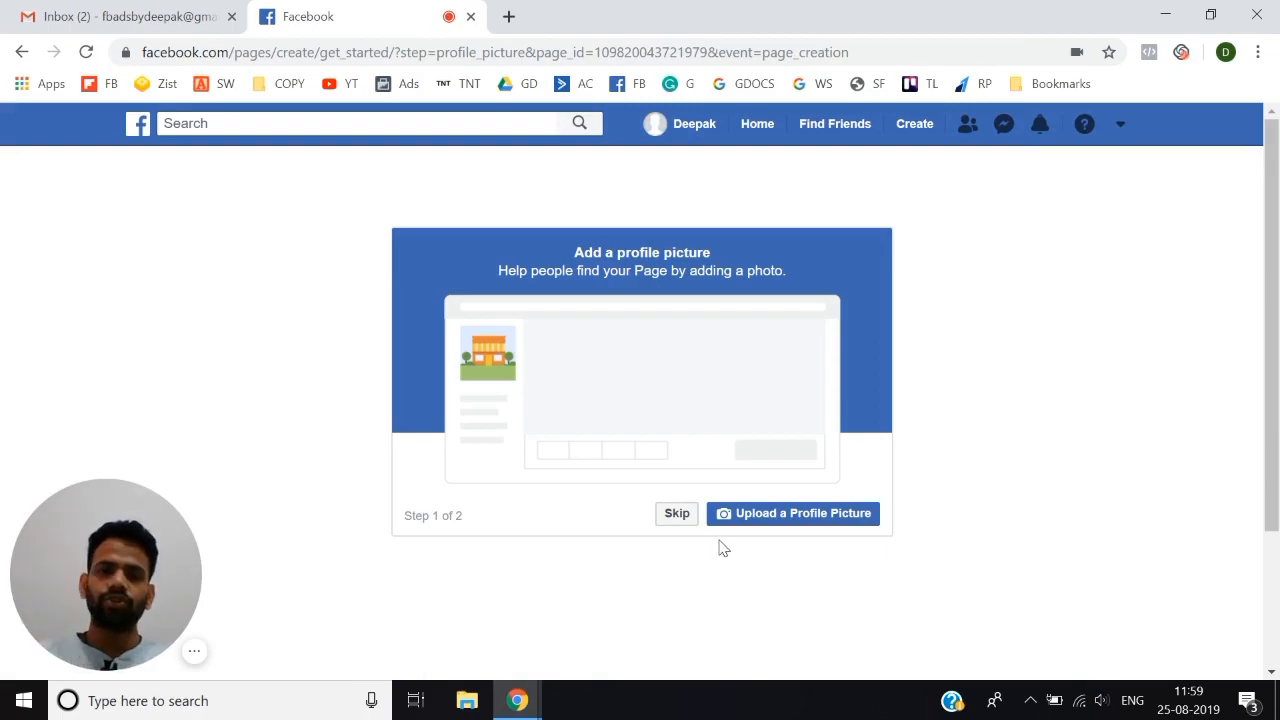
pyautogui.click(668, 521)
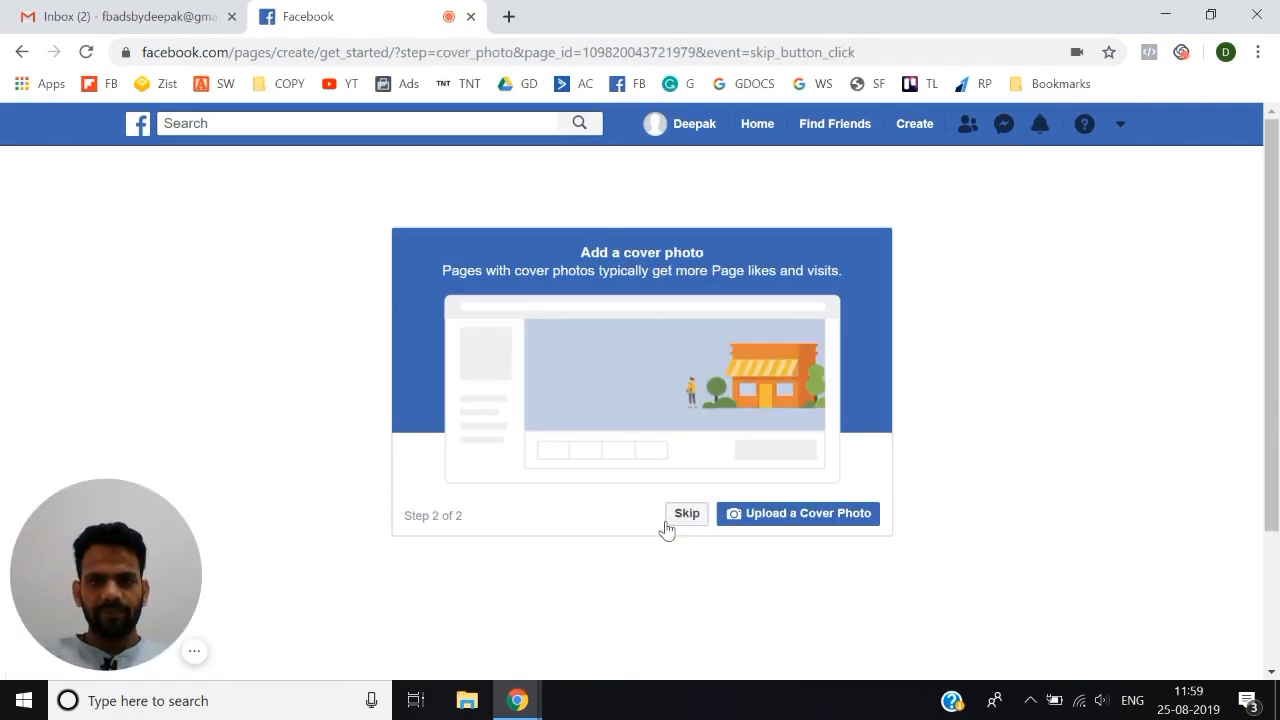
pyautogui.click(668, 520)
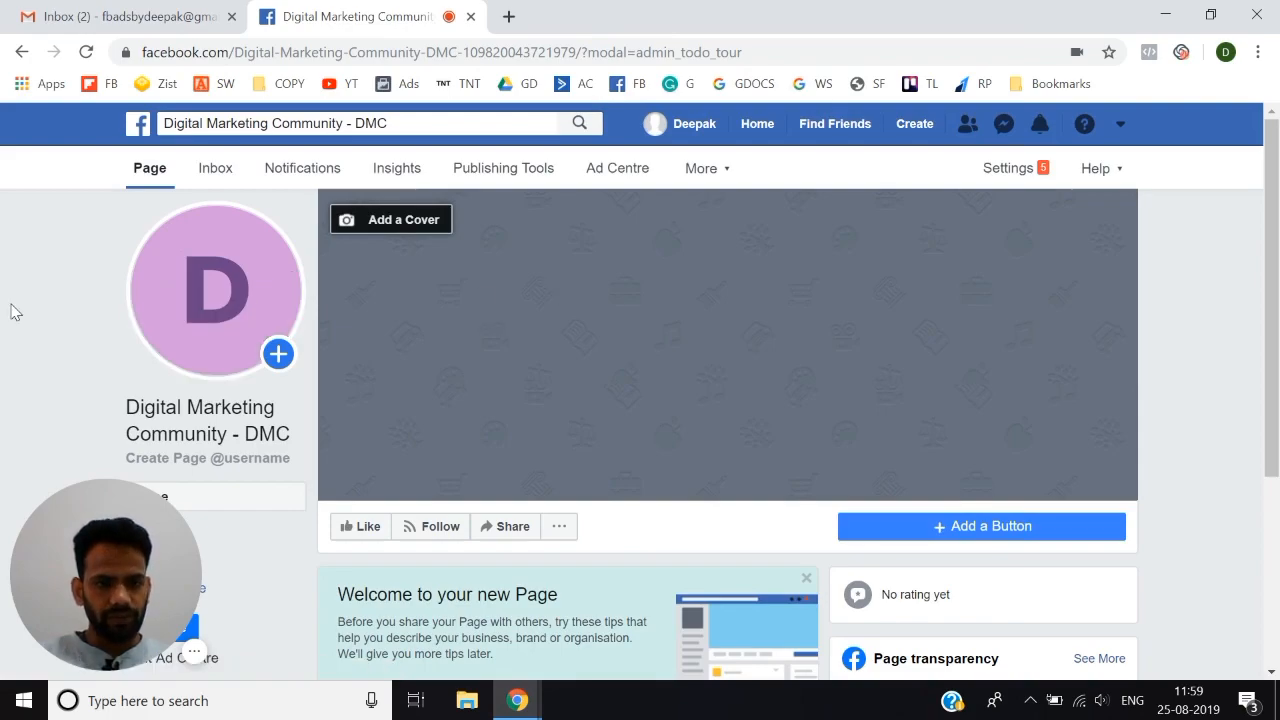
# View the Page's placeholder profile picture, then close the photo viewer.
pyautogui.moveTo(192, 271)
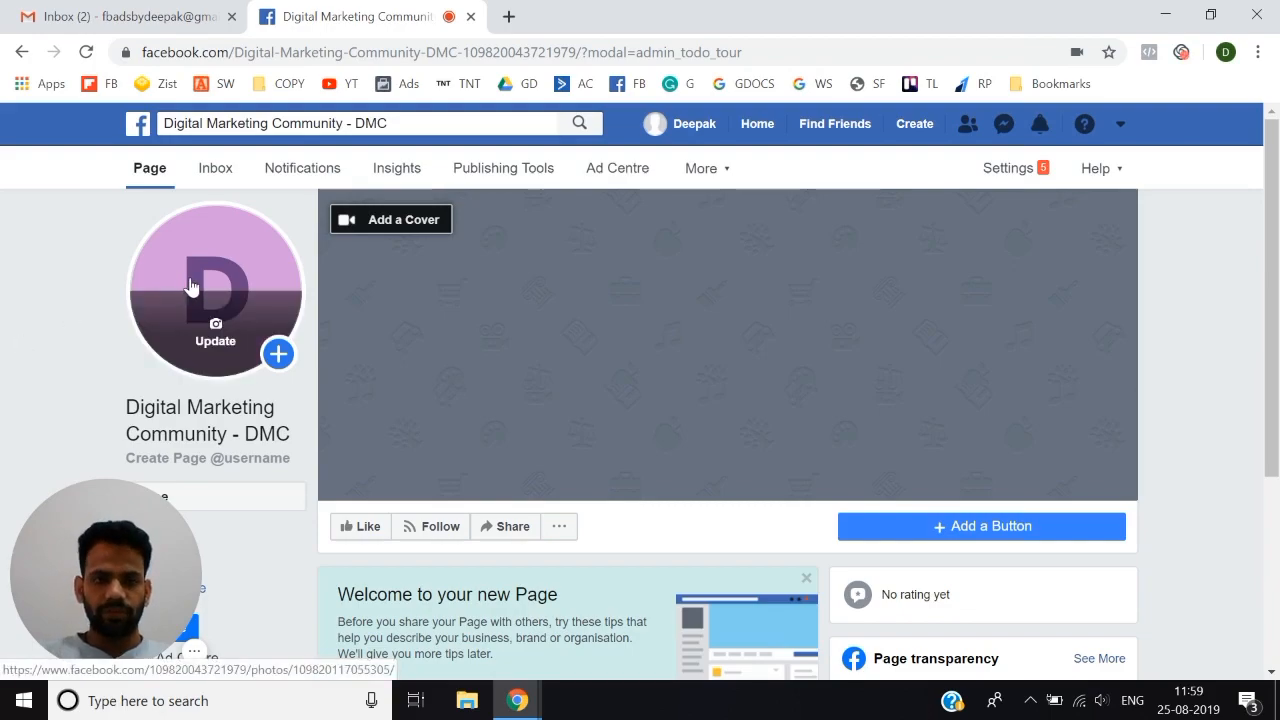
pyautogui.click(190, 287)
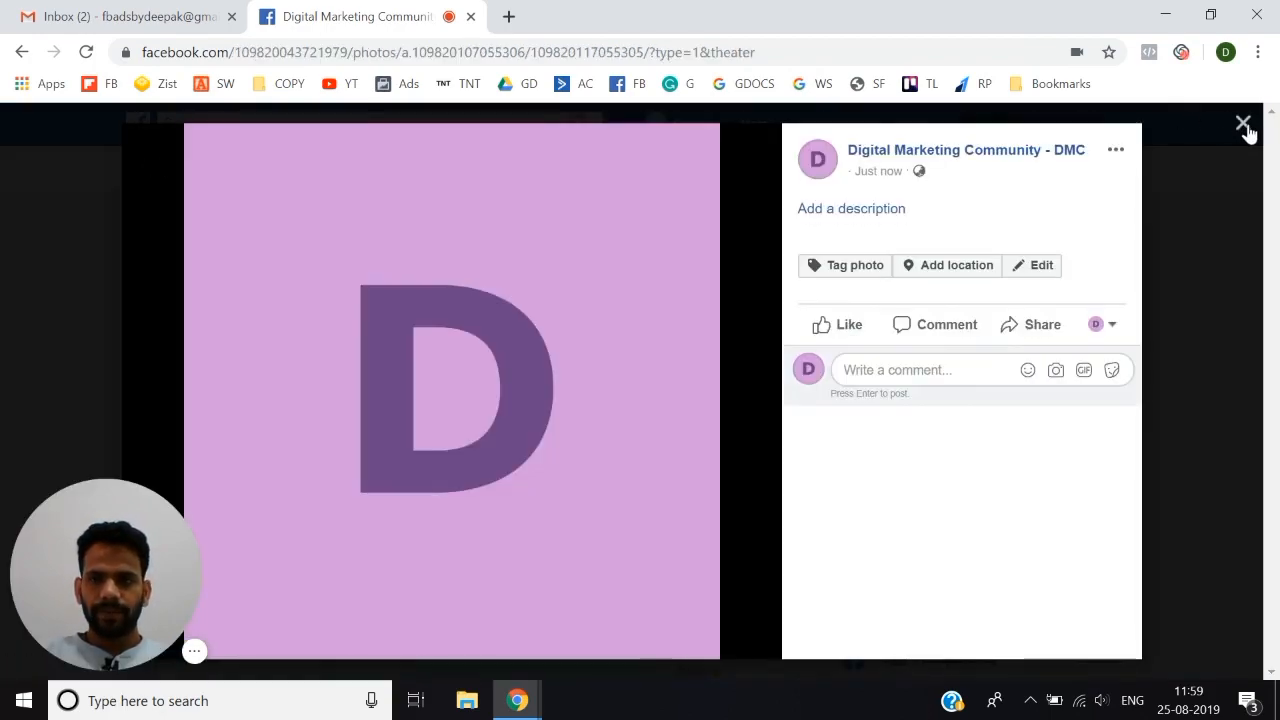
pyautogui.click(1243, 122)
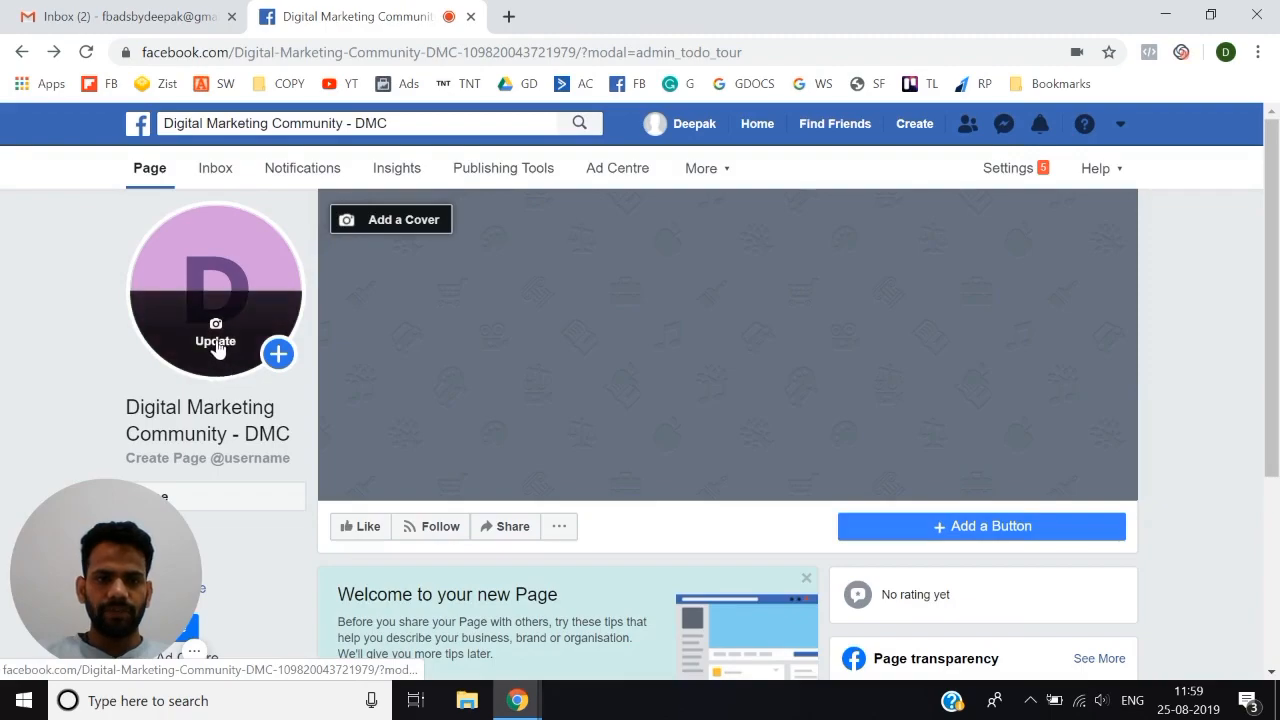
# Upload digitalmarketing850 as the profile picture, skip cropping, and save it.
pyautogui.click(216, 342)
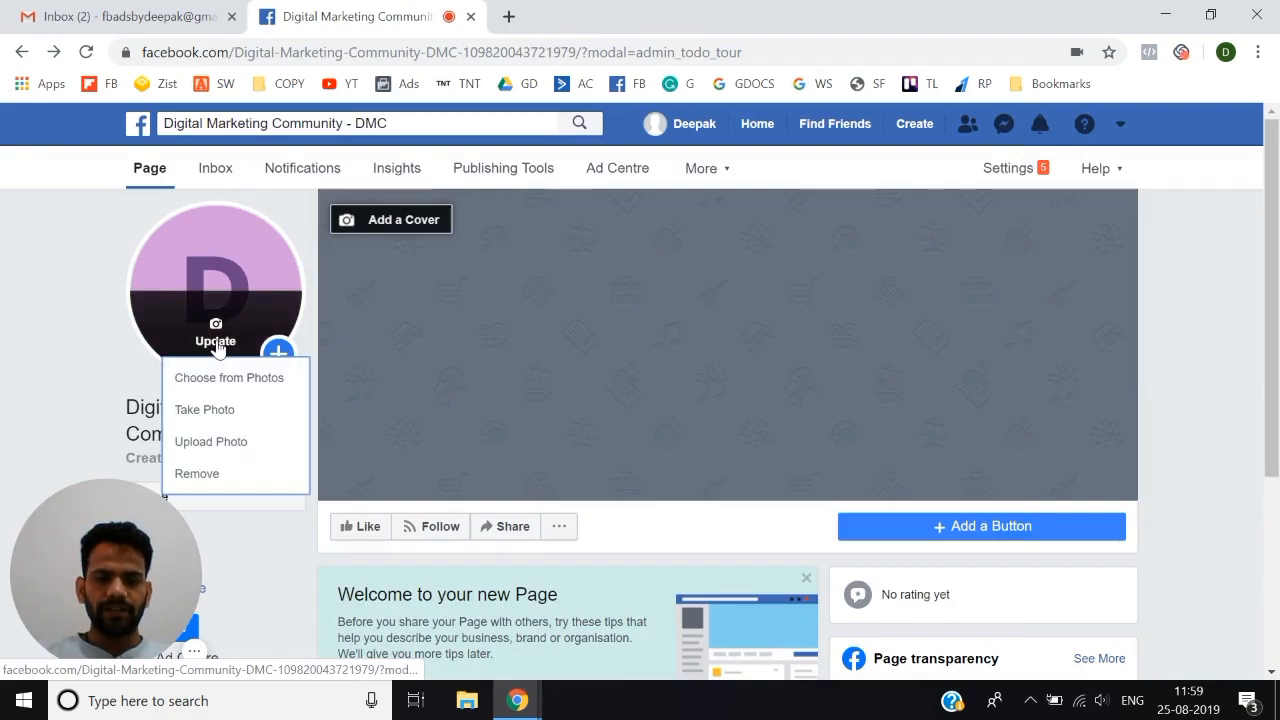
pyautogui.click(222, 448)
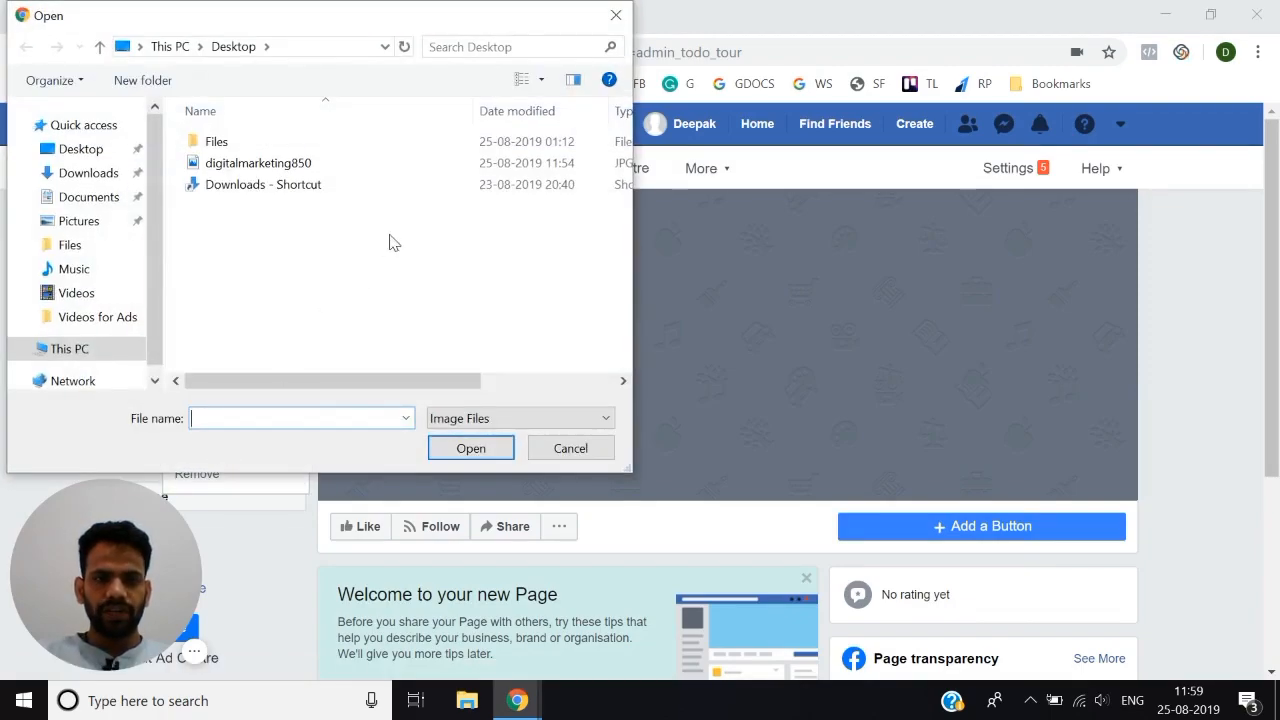
pyautogui.click(262, 168)
pyautogui.doubleClick(262, 168)
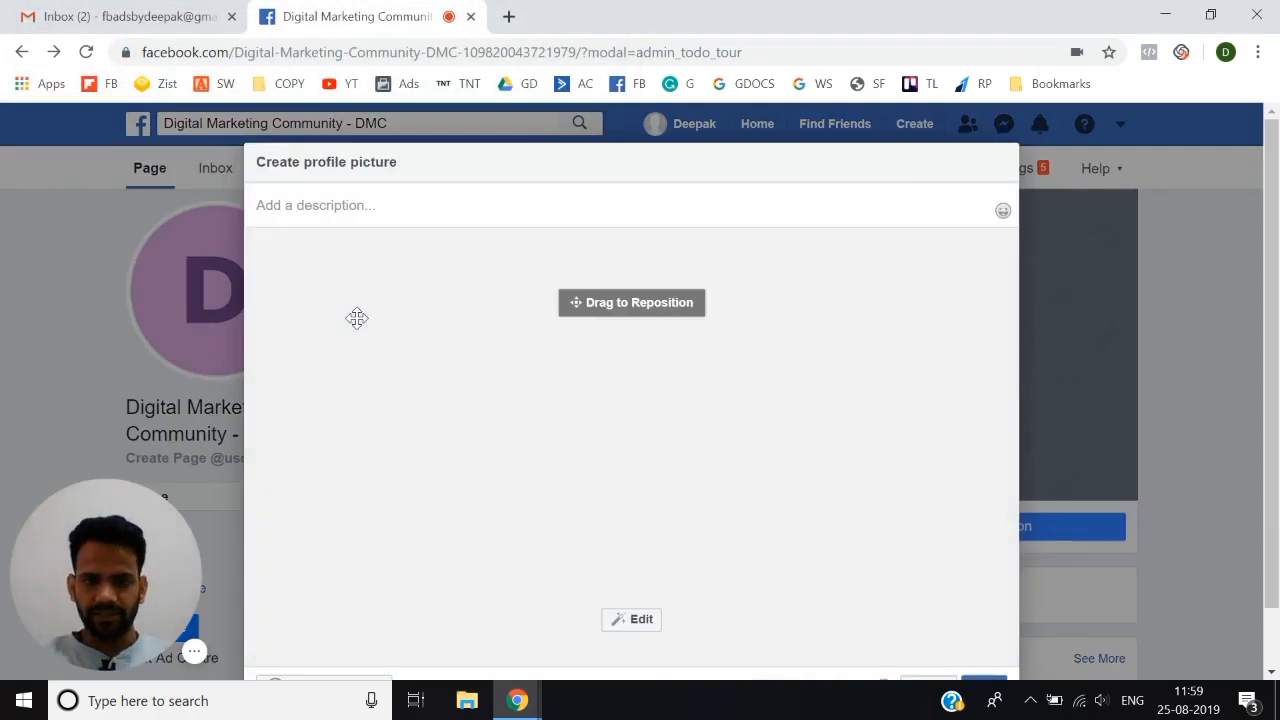
pyautogui.scroll(-1, 540, 428)
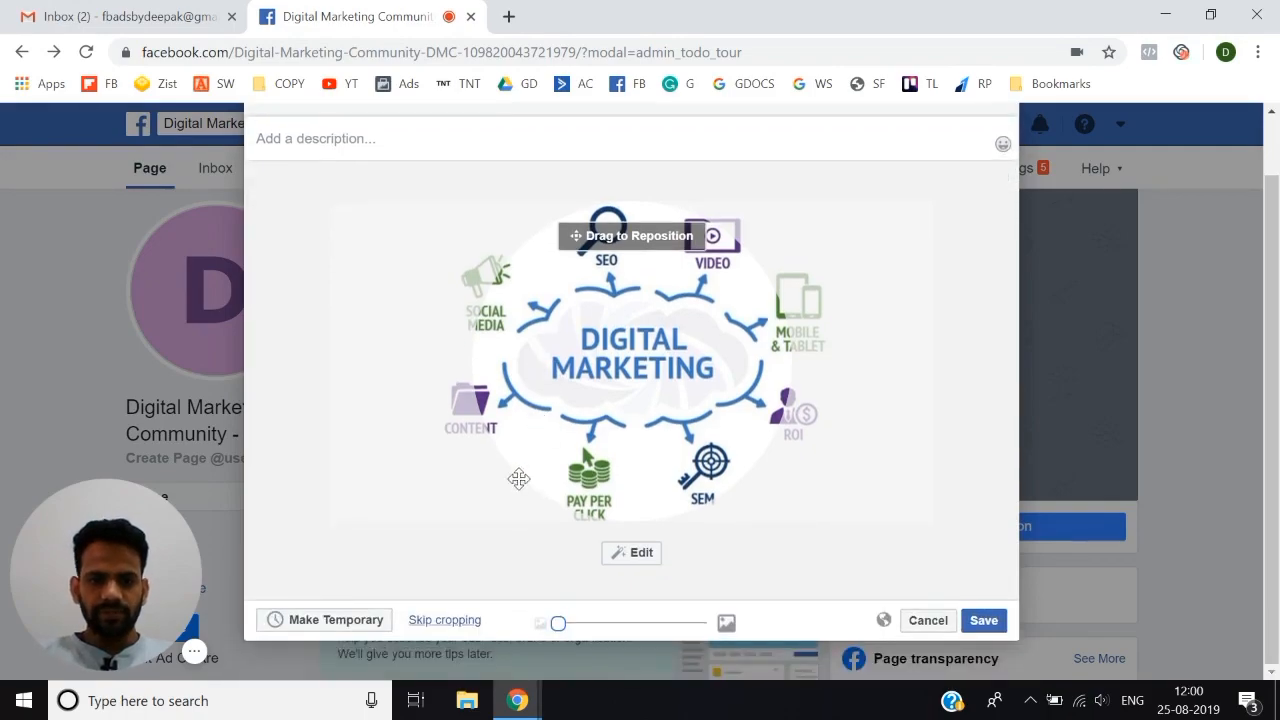
pyautogui.click(448, 621)
pyautogui.click(983, 620)
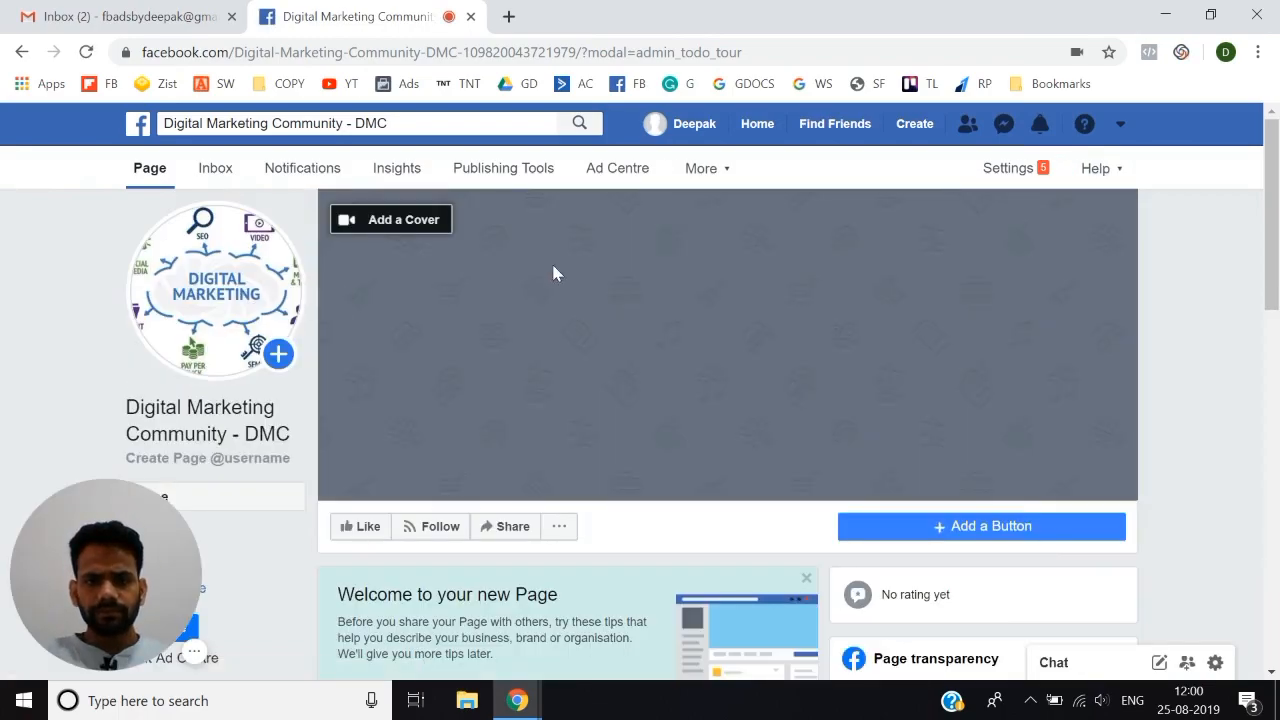
# Upload digitalmarketing850 as the cover photo, save it, and reload the Page.
pyautogui.click(386, 224)
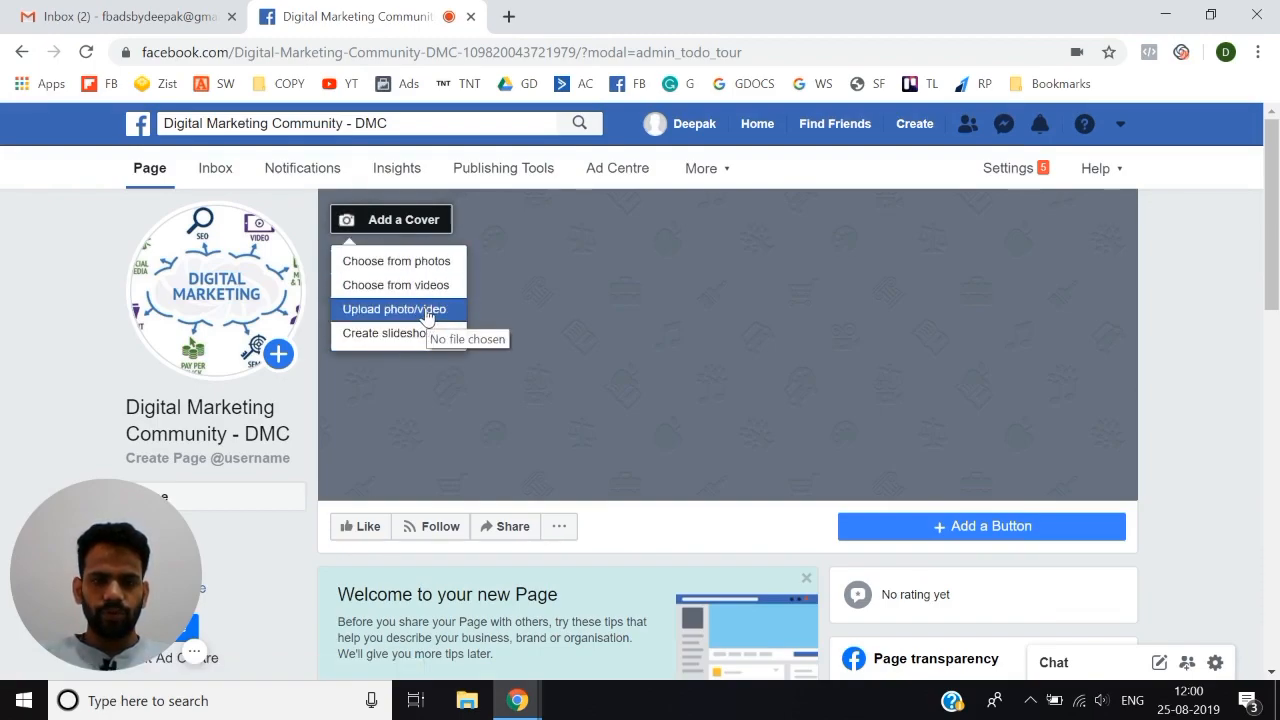
pyautogui.click(427, 312)
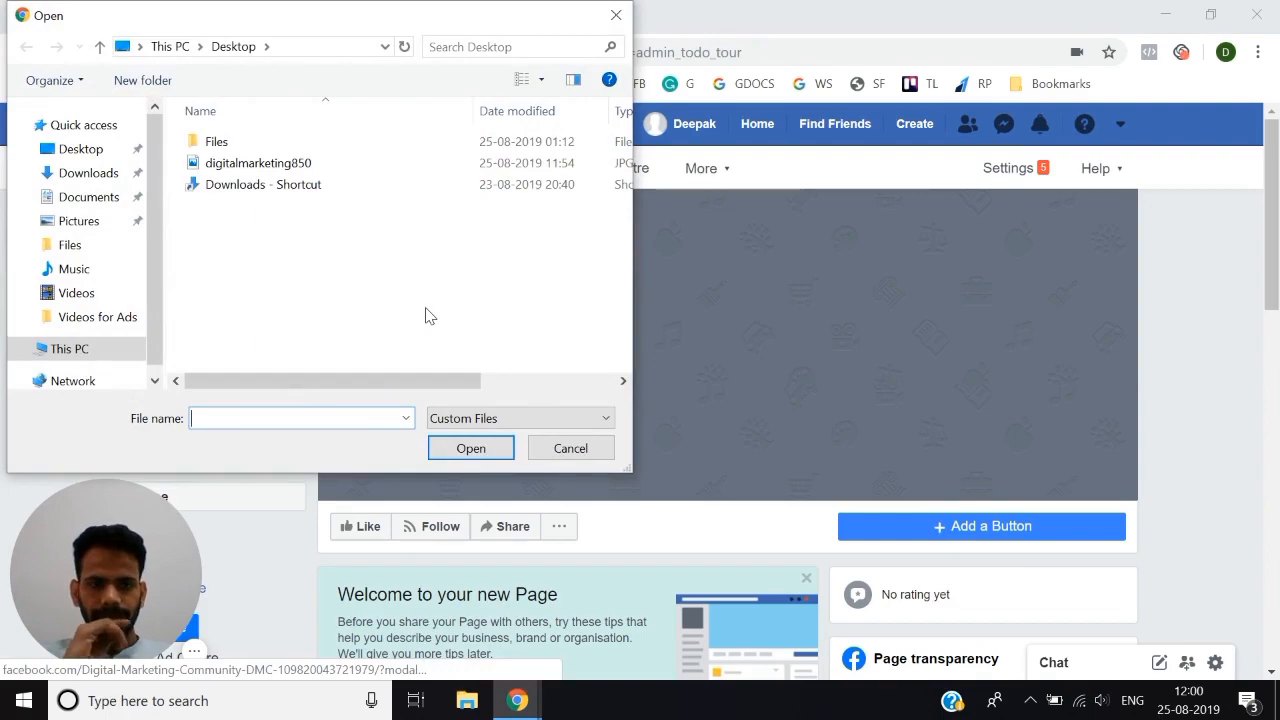
pyautogui.doubleClick(300, 165)
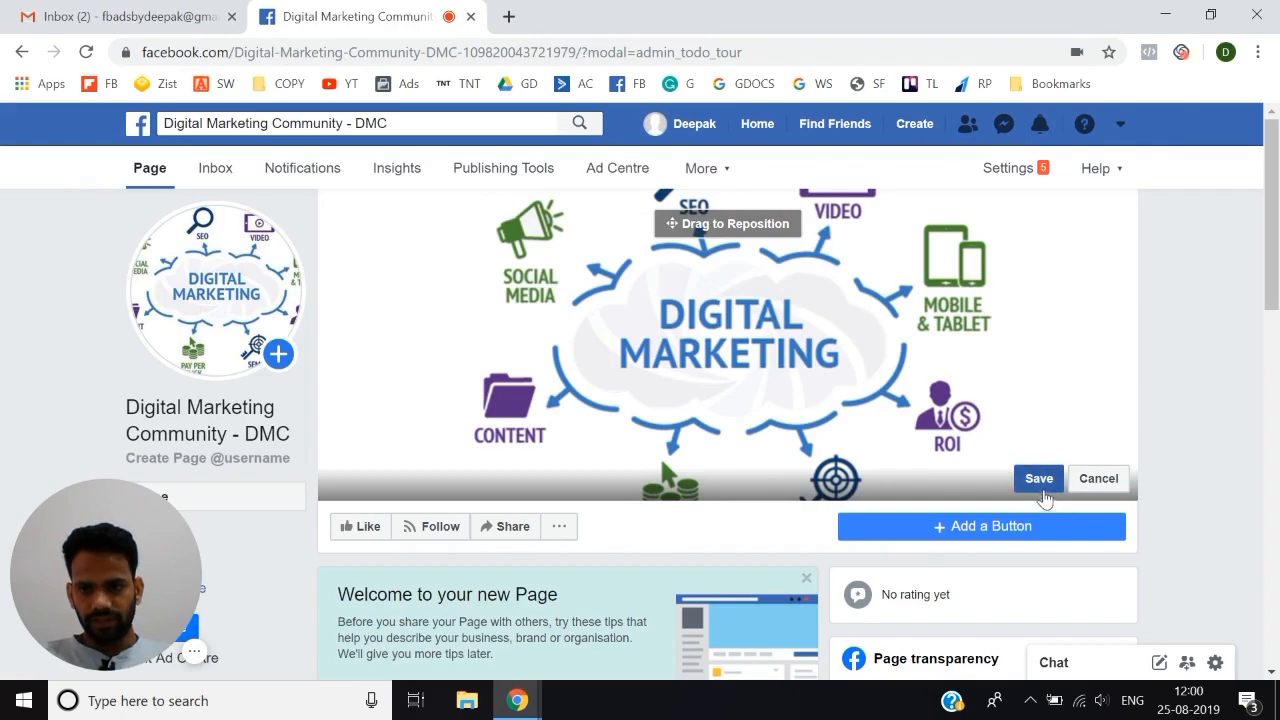
pyautogui.click(1039, 478)
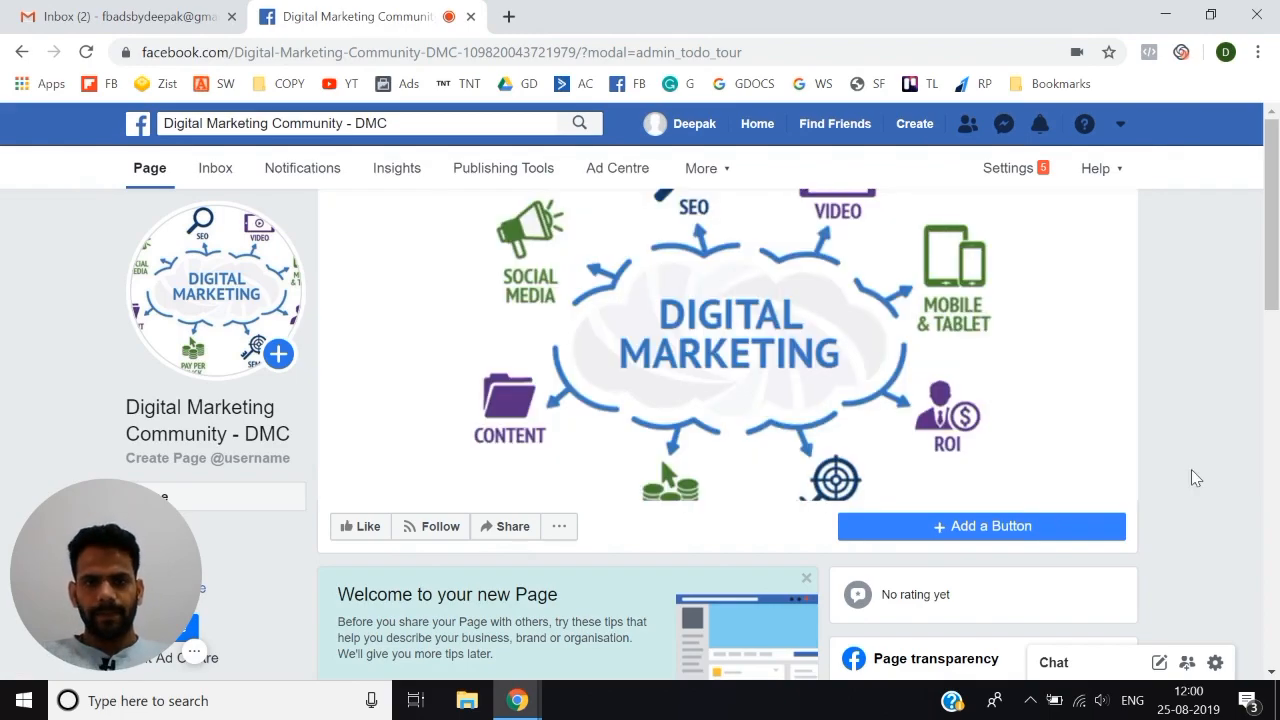
pyautogui.click(86, 52)
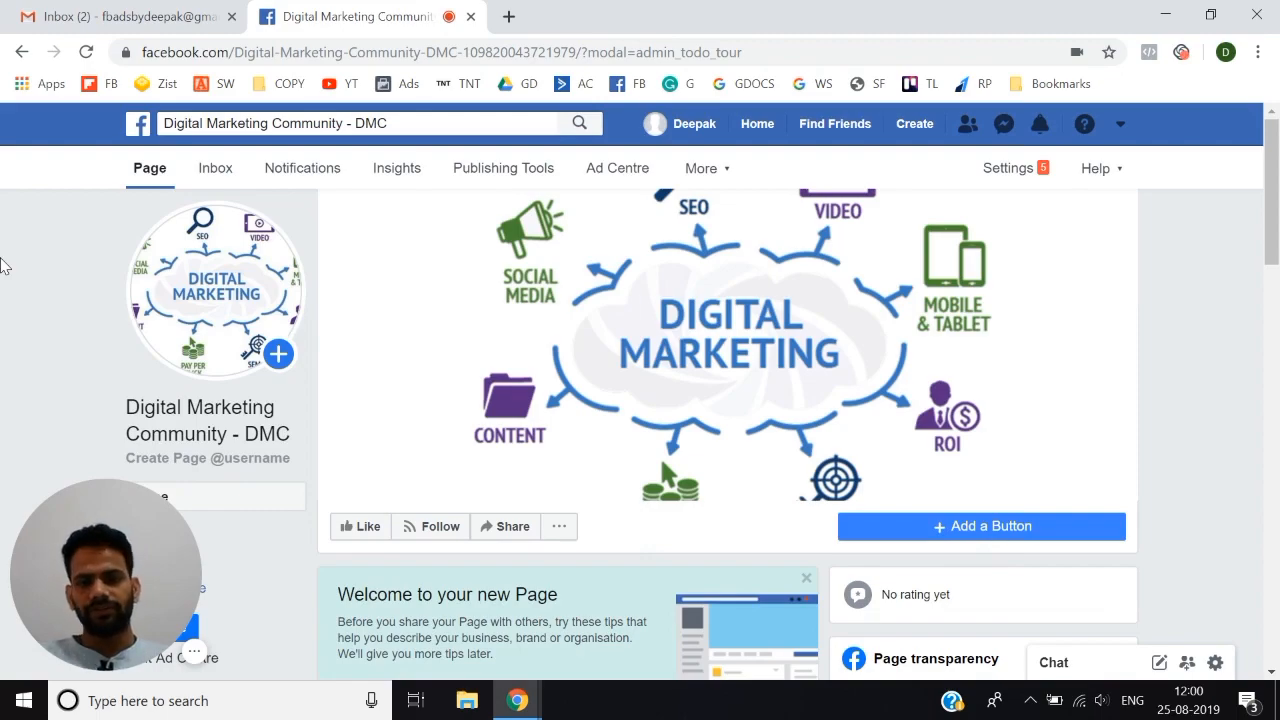
# Check the Page's web address and briefly open the username dialog, then dismiss it.
pyautogui.scroll(-1, 3, 265)
pyautogui.scroll(1, 3, 265)
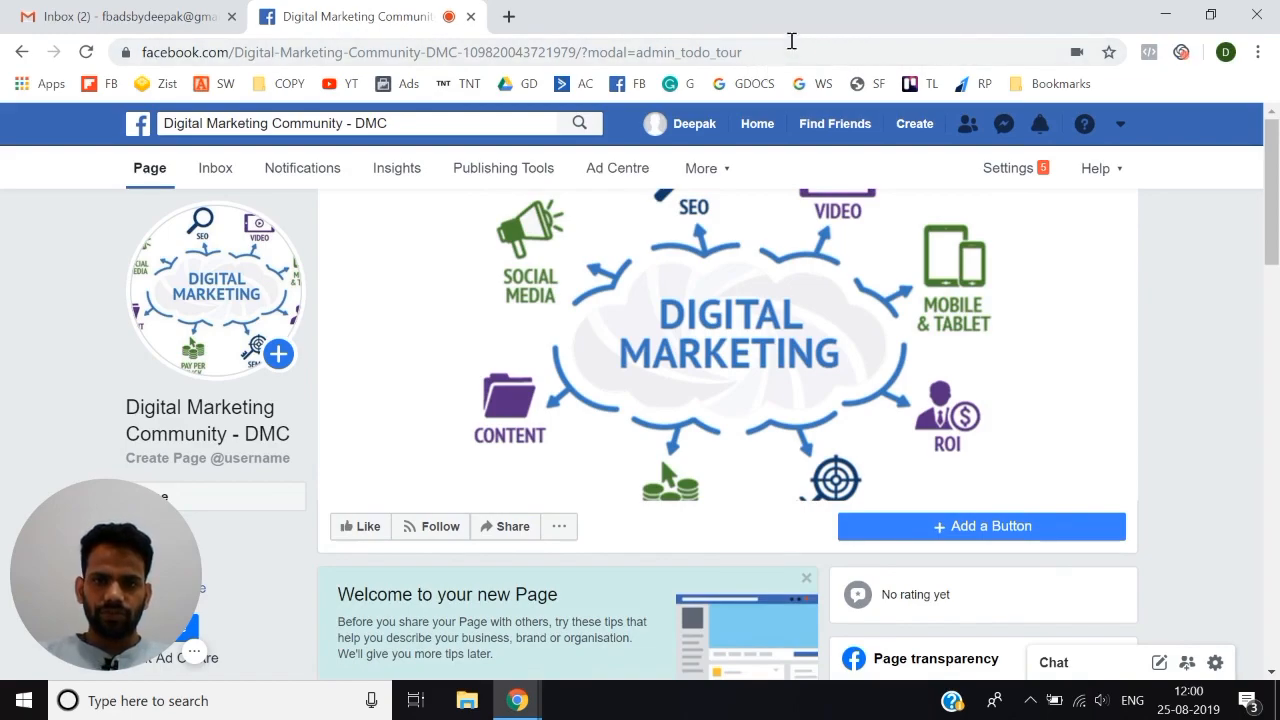
pyautogui.click(790, 44)
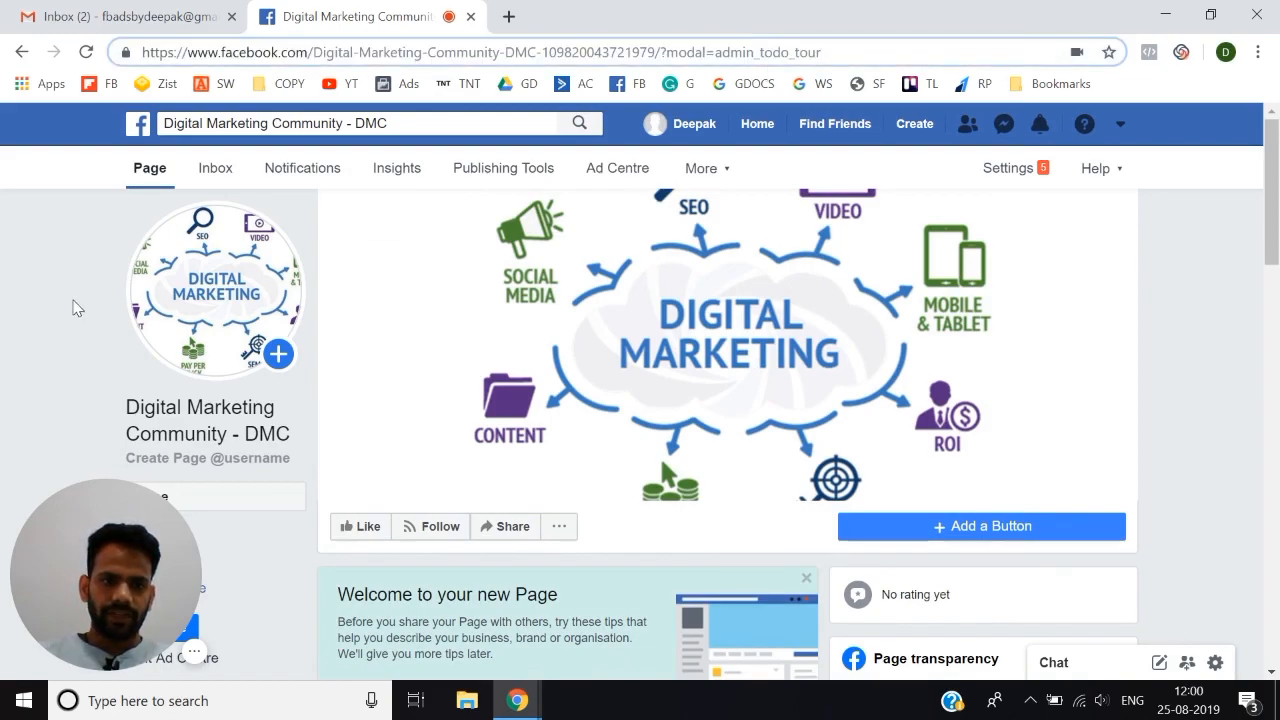
pyautogui.scroll(-1, 75, 306)
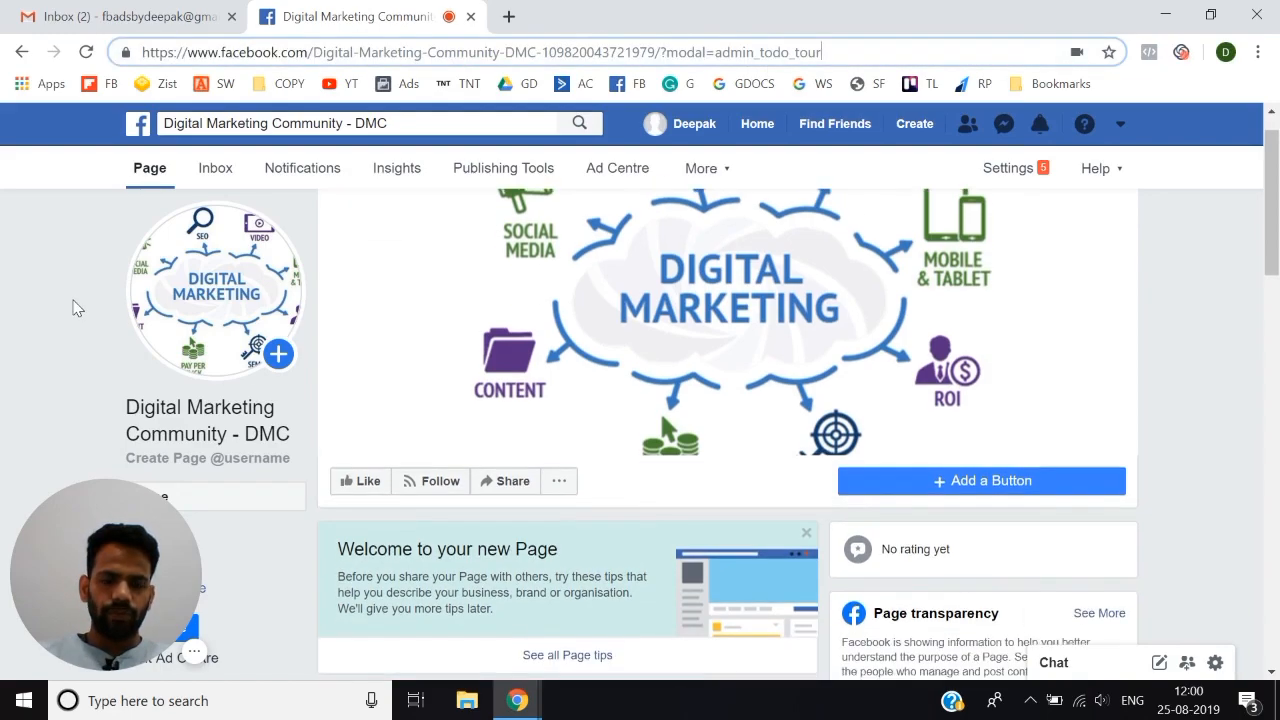
pyautogui.click(226, 460)
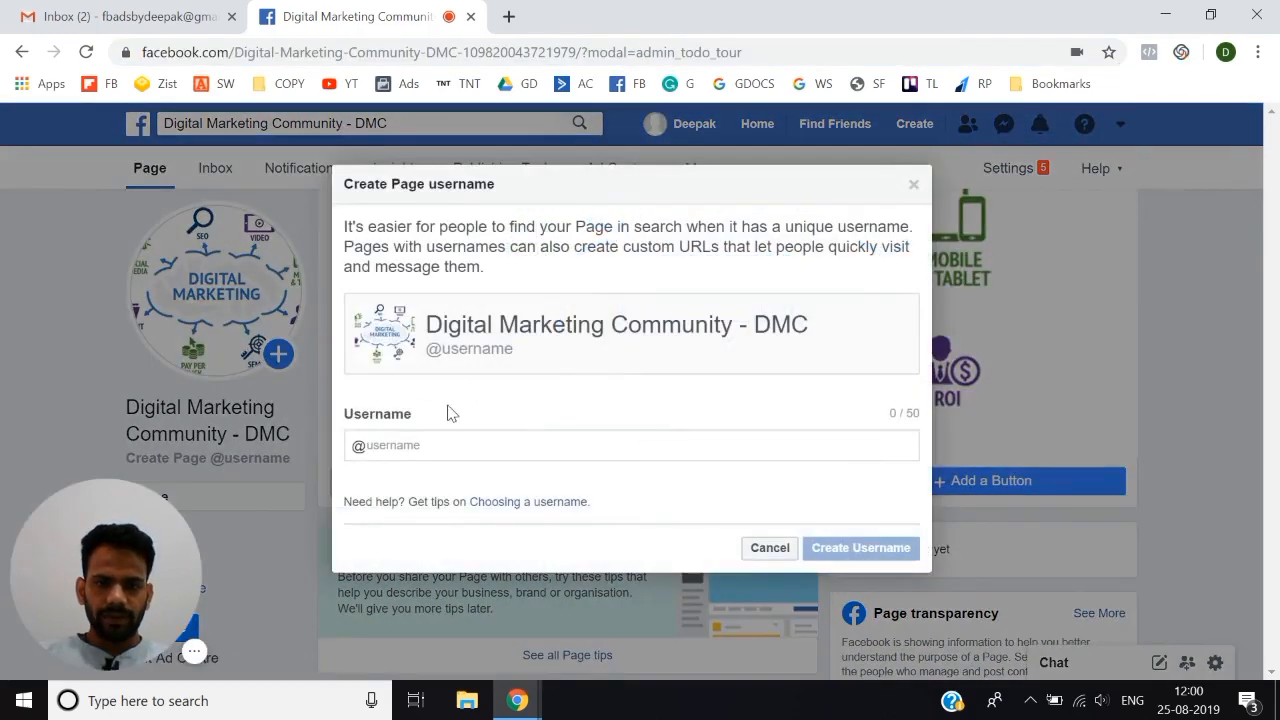
pyautogui.click(914, 186)
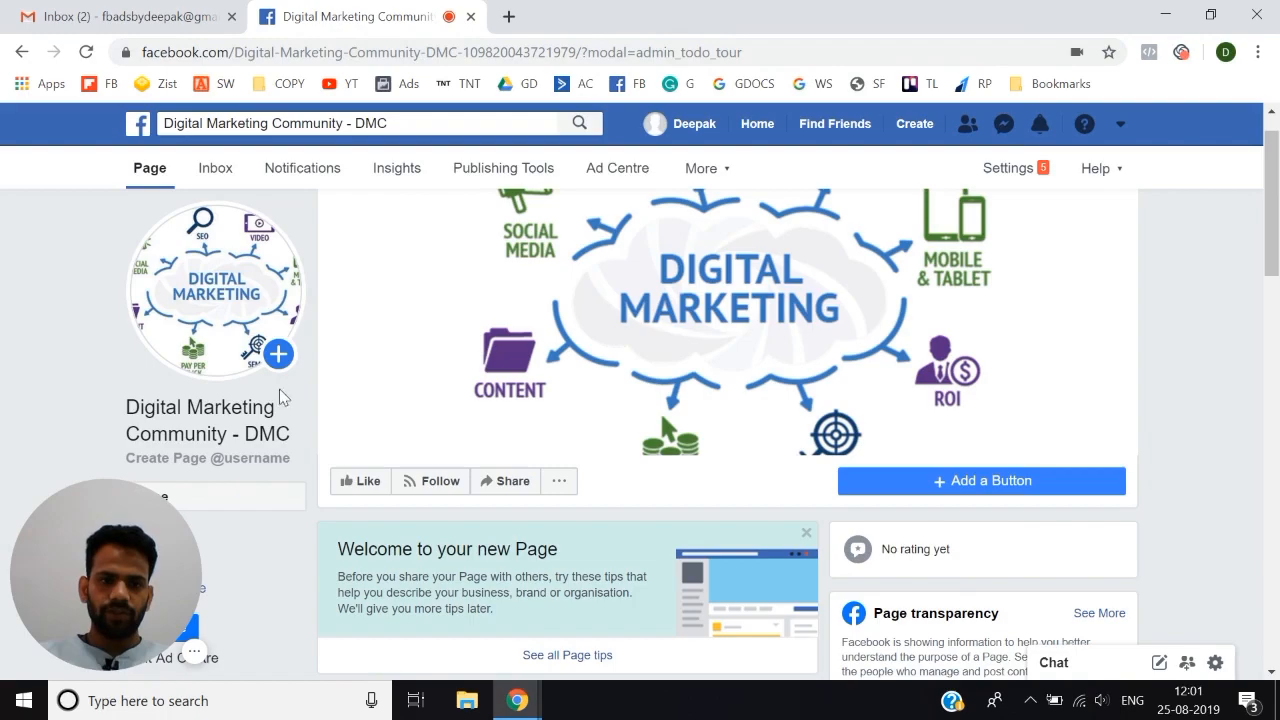
# Enter dmcommunity as the Page username, which Facebook reports as not yet eligible.
pyautogui.click(242, 460)
pyautogui.click(438, 449)
pyautogui.write('dmc')
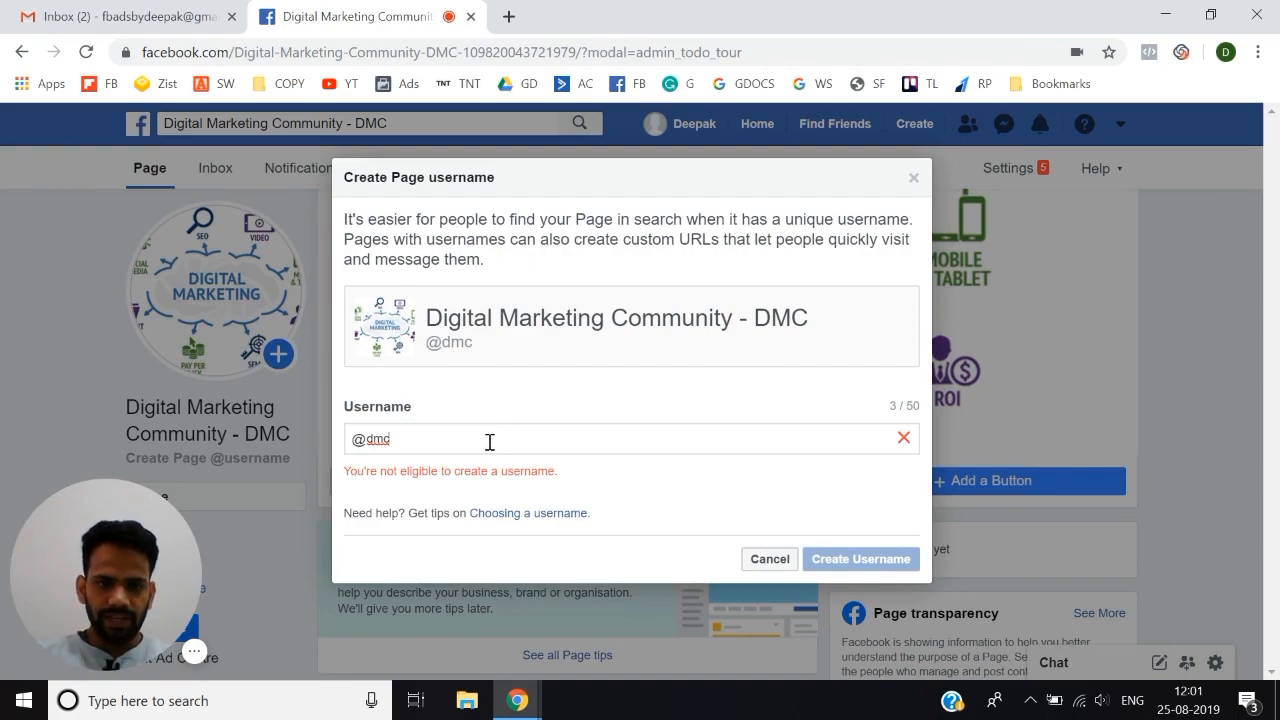
pyautogui.write('om')
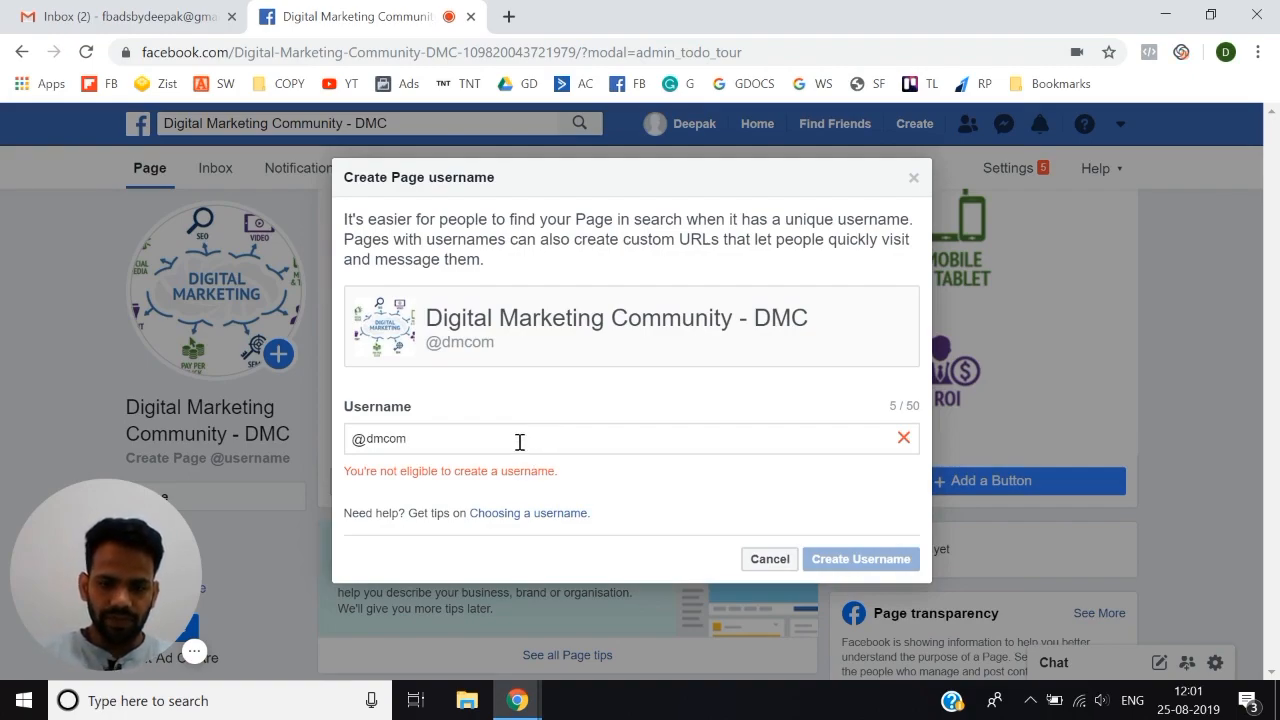
pyautogui.write('munity')
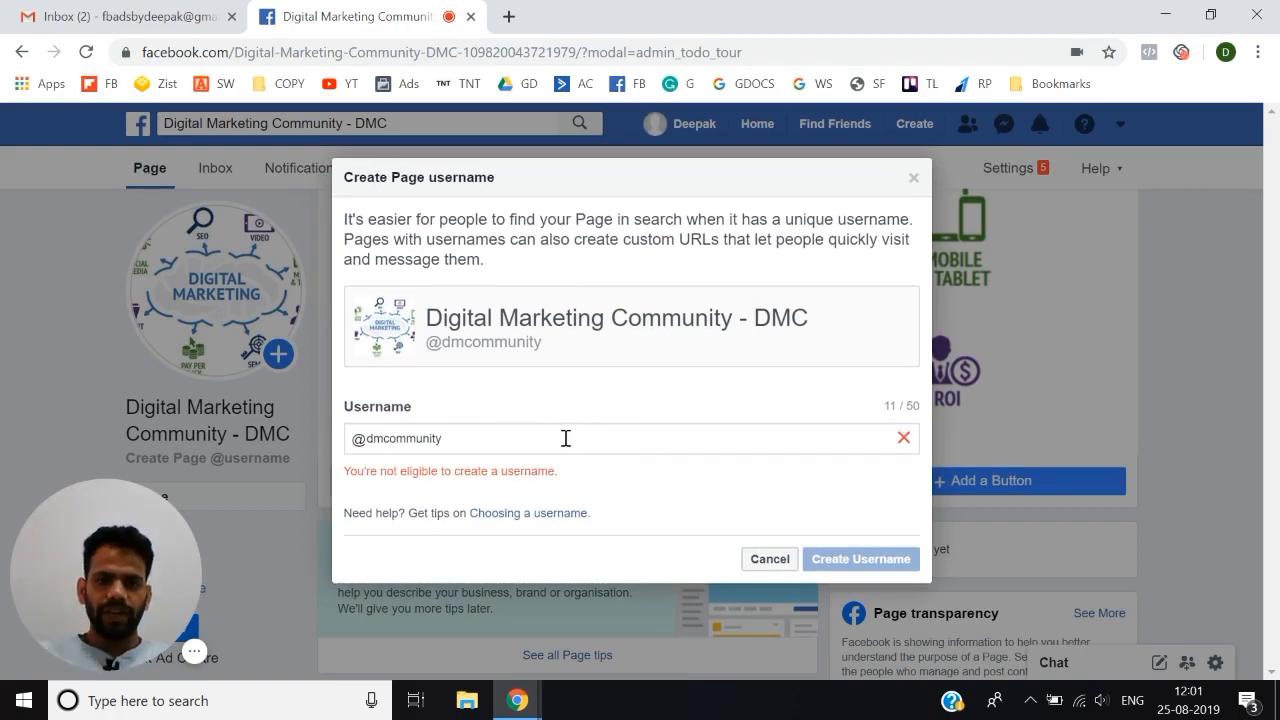
# Read the Help Centre article on choosing a username, then go back to the DMC Page.
pyautogui.click(538, 515)
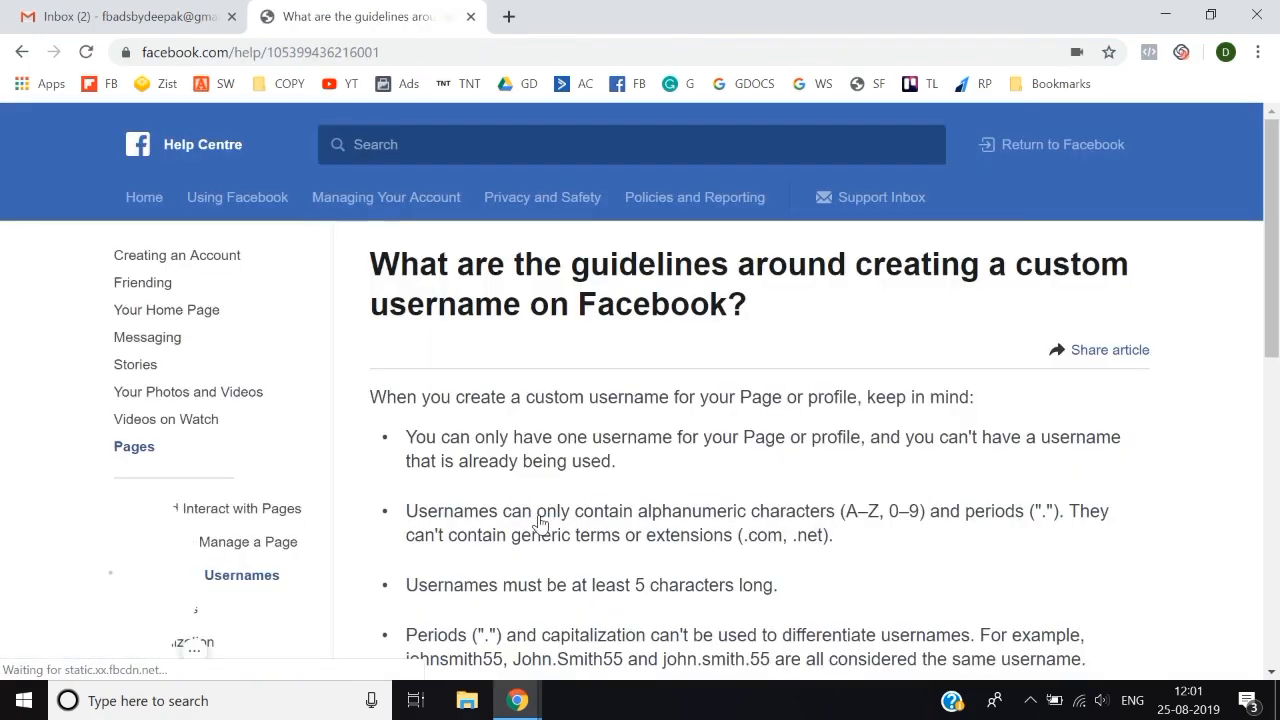
pyautogui.scroll(-2, 540, 522)
pyautogui.scroll(-2, 540, 522)
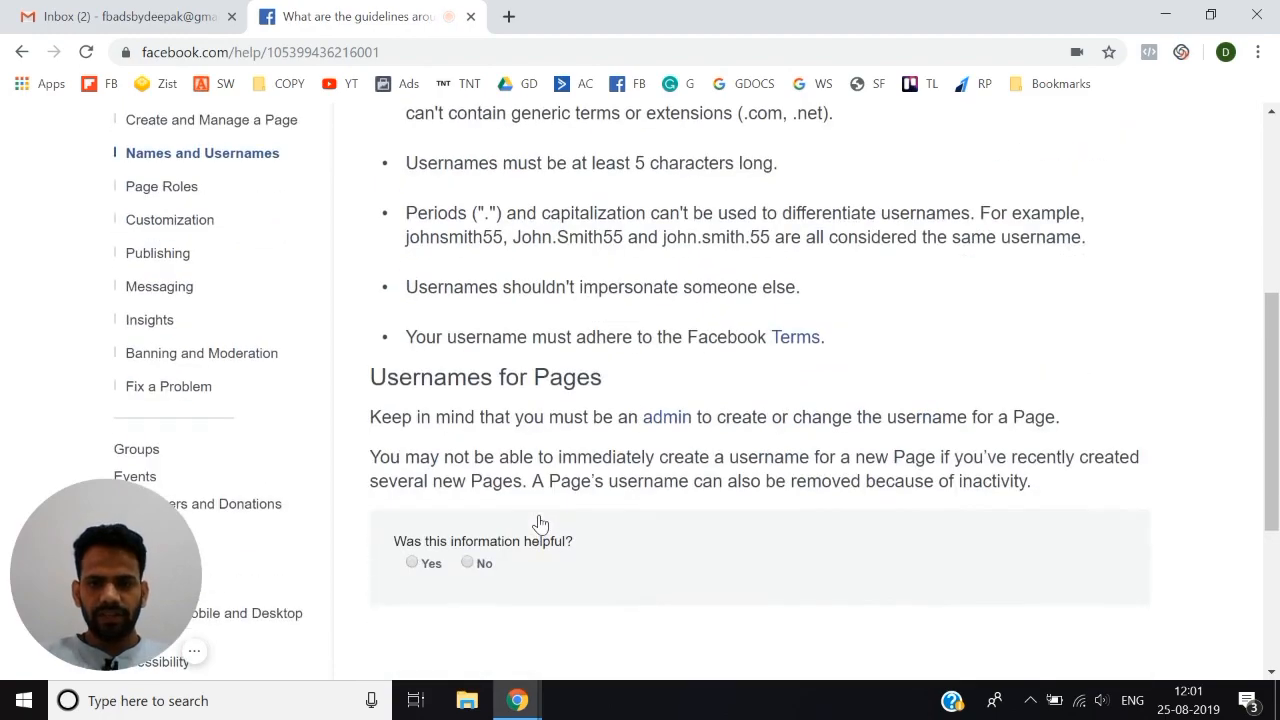
pyautogui.scroll(3, 540, 522)
pyautogui.scroll(-1, 540, 522)
pyautogui.scroll(1, 540, 522)
pyautogui.scroll(2, 540, 522)
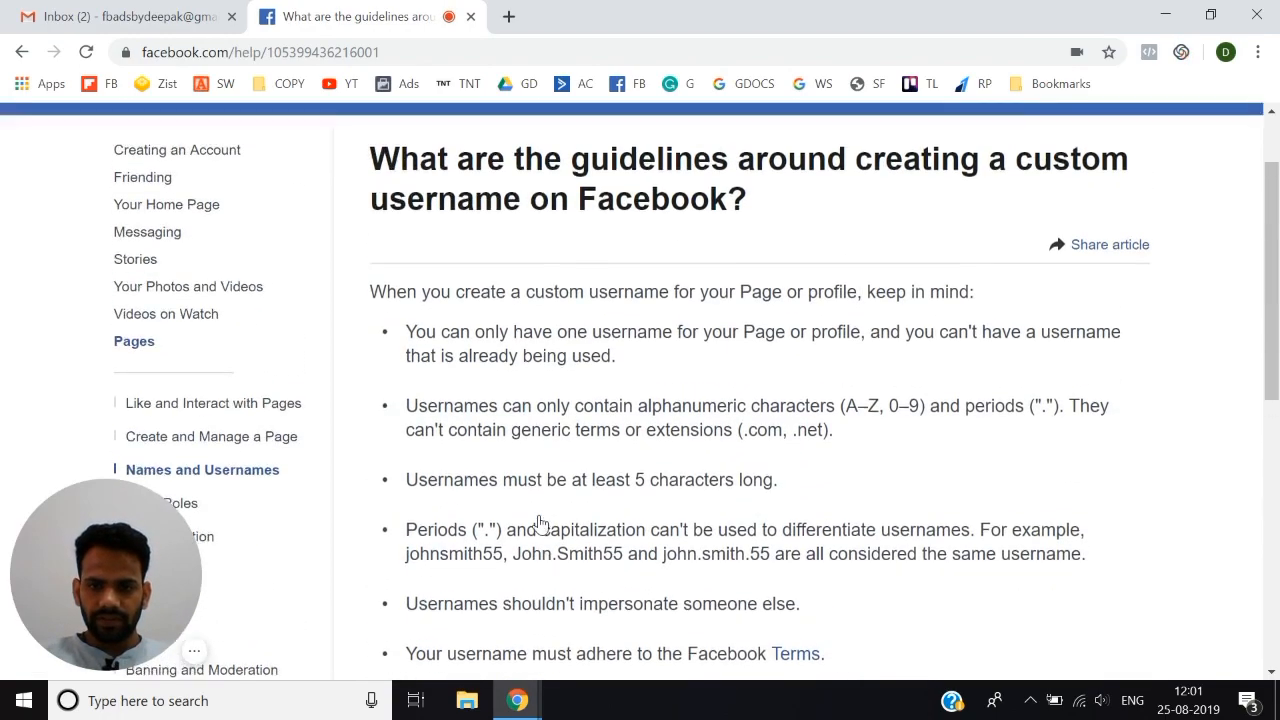
pyautogui.scroll(-3, 540, 522)
pyautogui.scroll(-1, 540, 522)
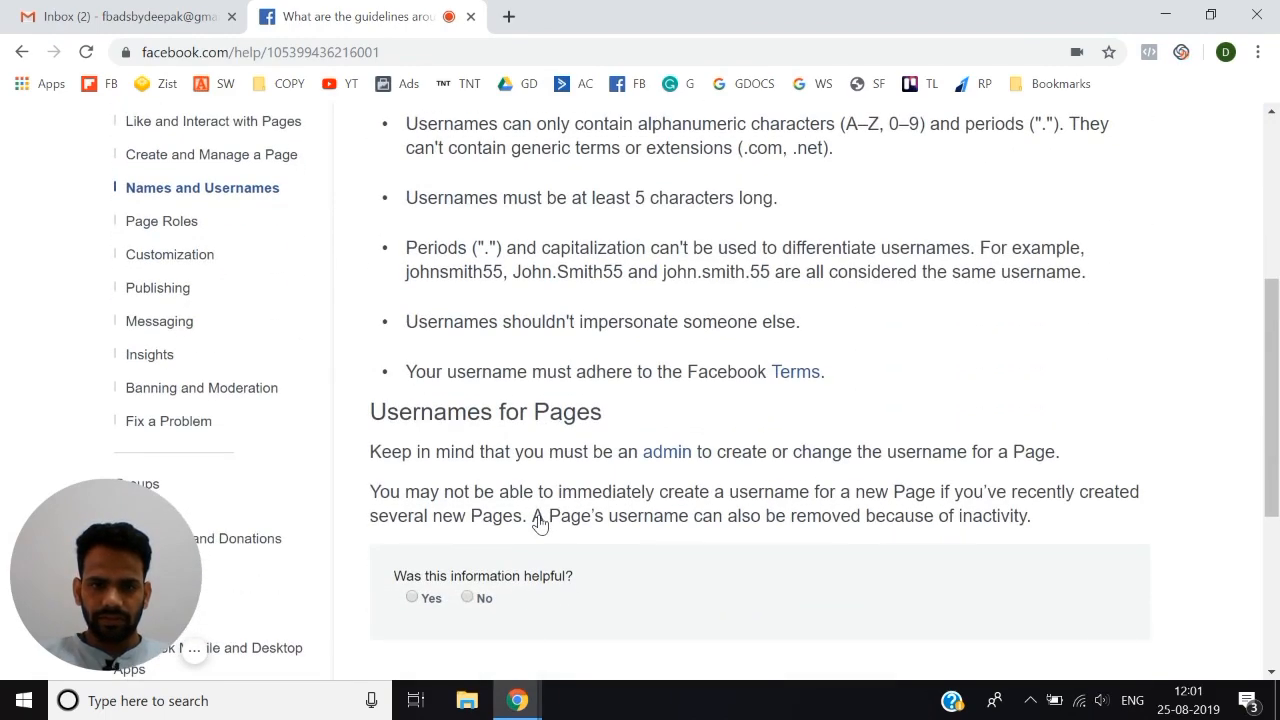
pyautogui.scroll(1, 540, 522)
pyautogui.scroll(1, 540, 522)
pyautogui.scroll(-1, 540, 522)
pyautogui.scroll(2, 540, 522)
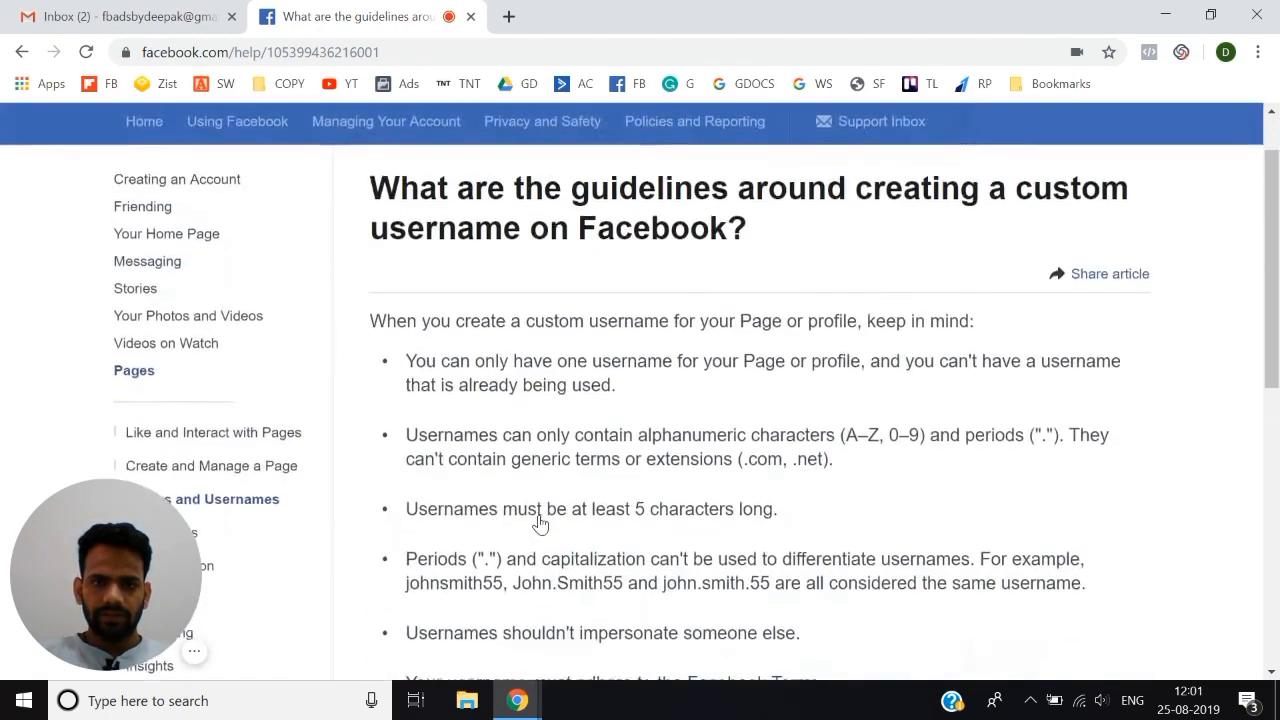
pyautogui.click(18, 53)
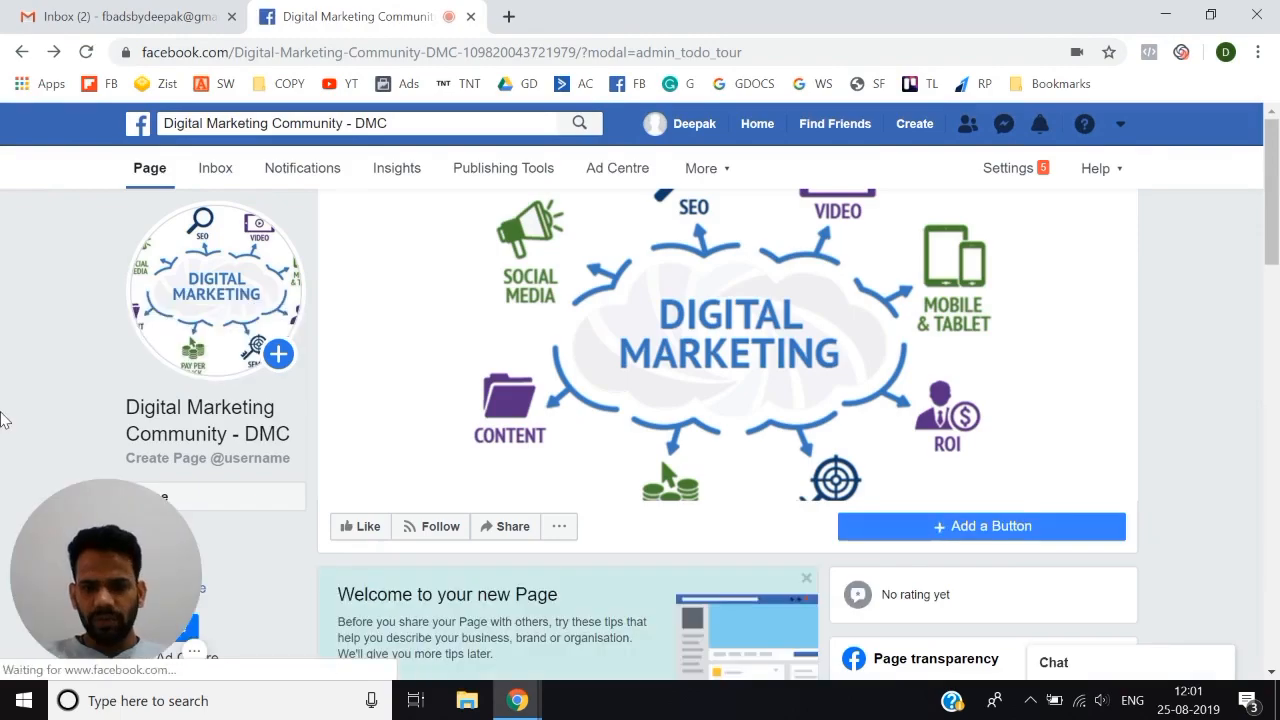
pyautogui.scroll(-1, 3, 420)
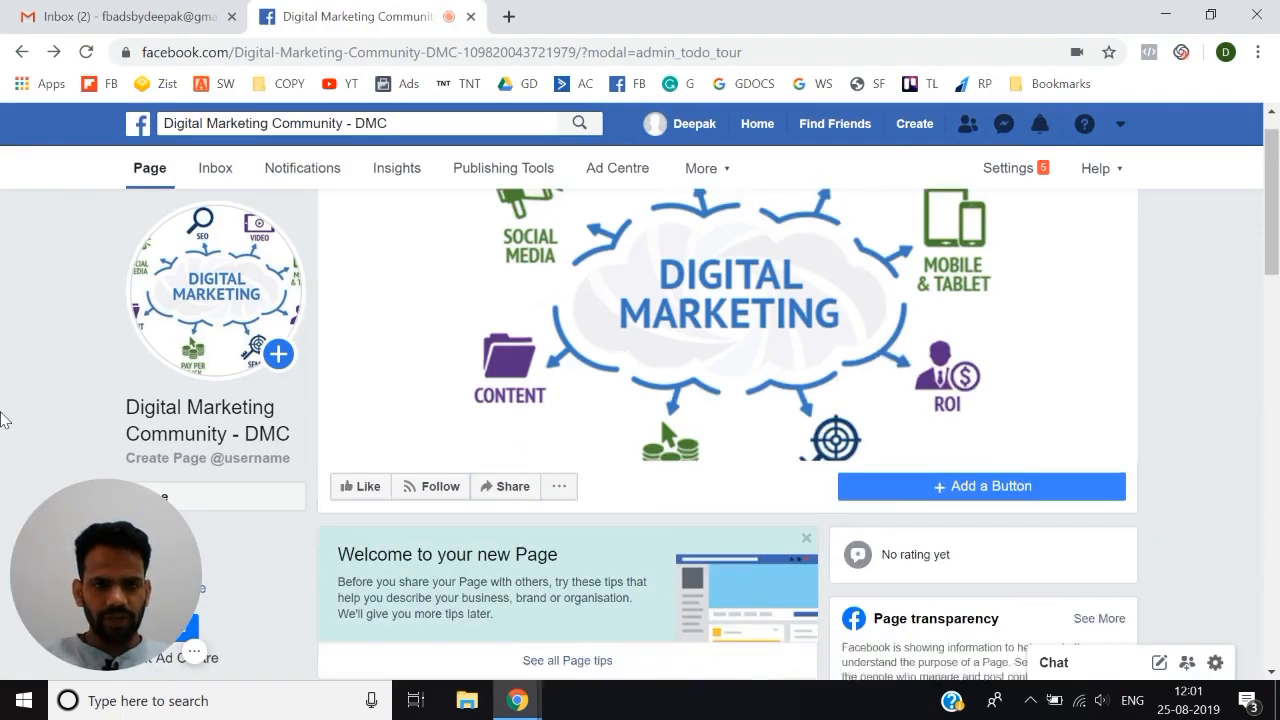
pyautogui.click(242, 463)
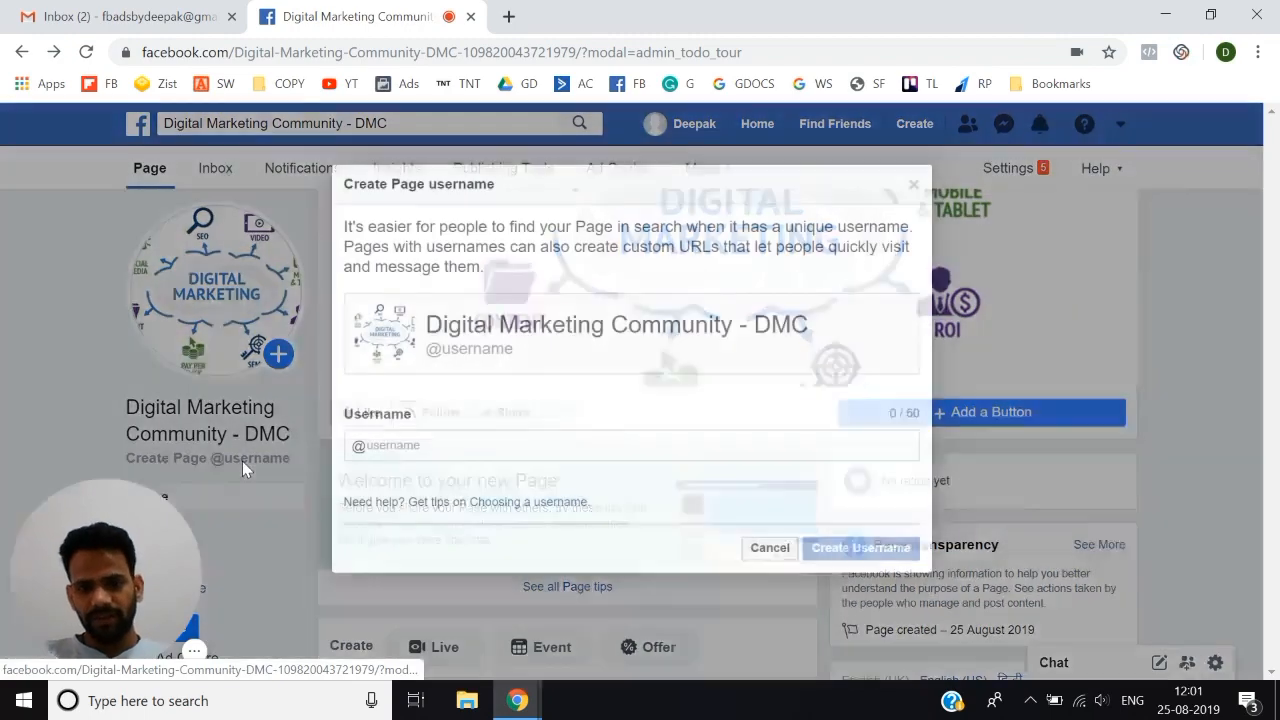
pyautogui.click(483, 443)
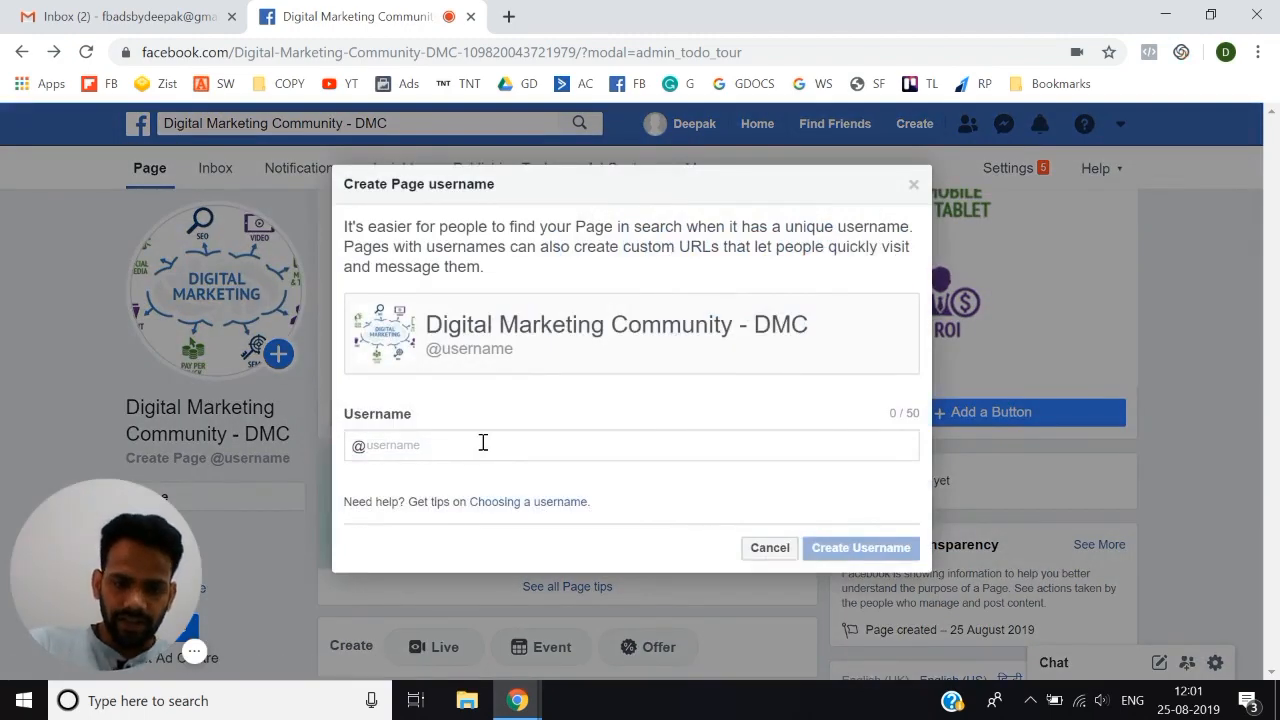
pyautogui.write('admc')
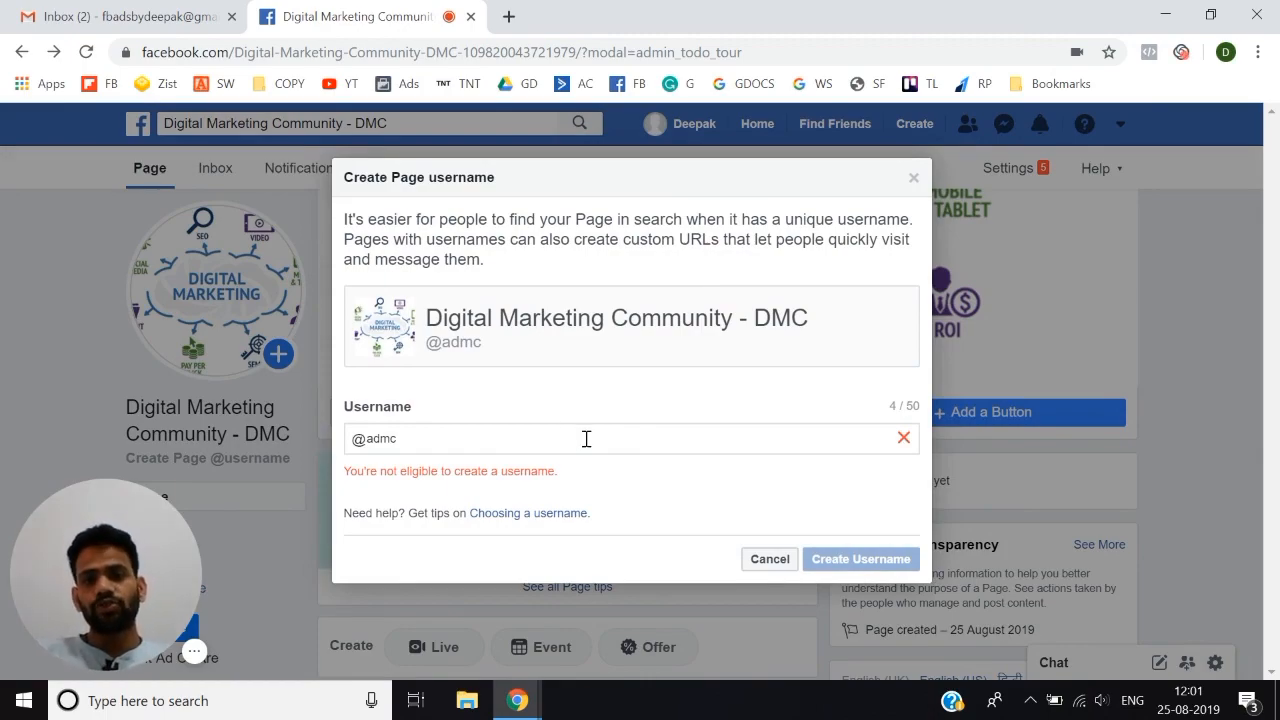
pyautogui.click(915, 178)
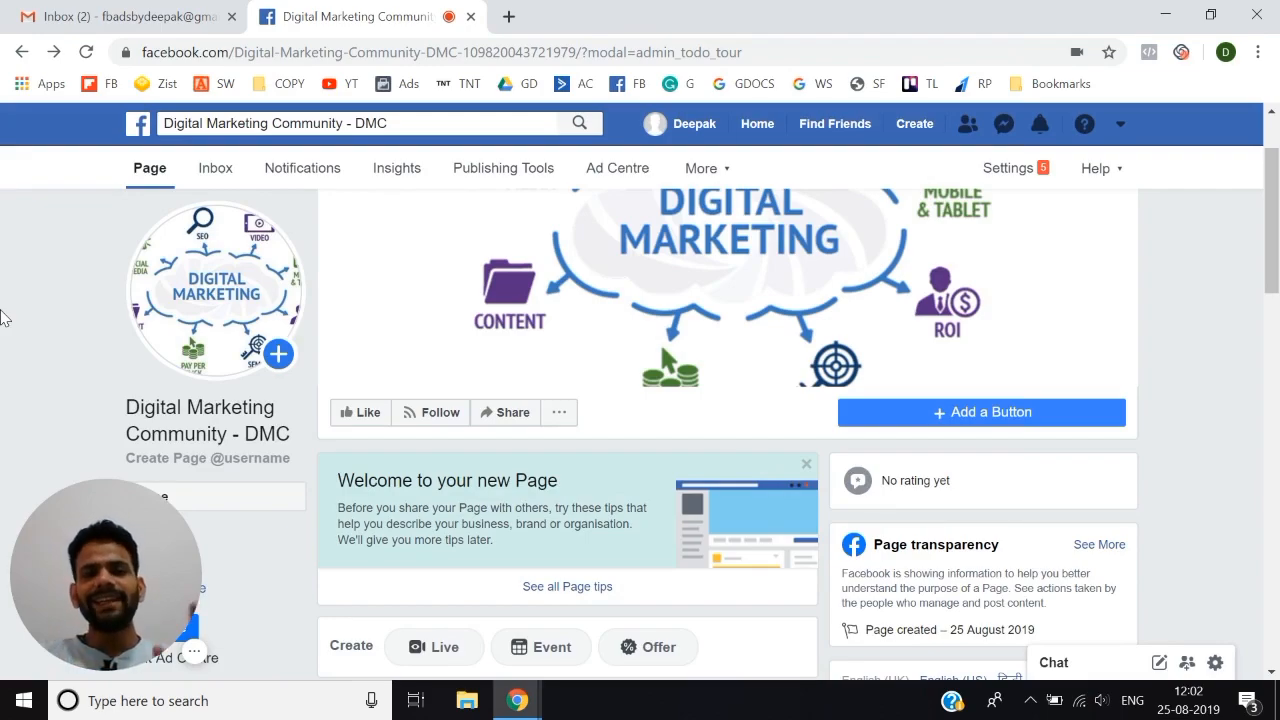
# Return to the Facebook News Feed using Home in the top bar.
pyautogui.click(768, 134)
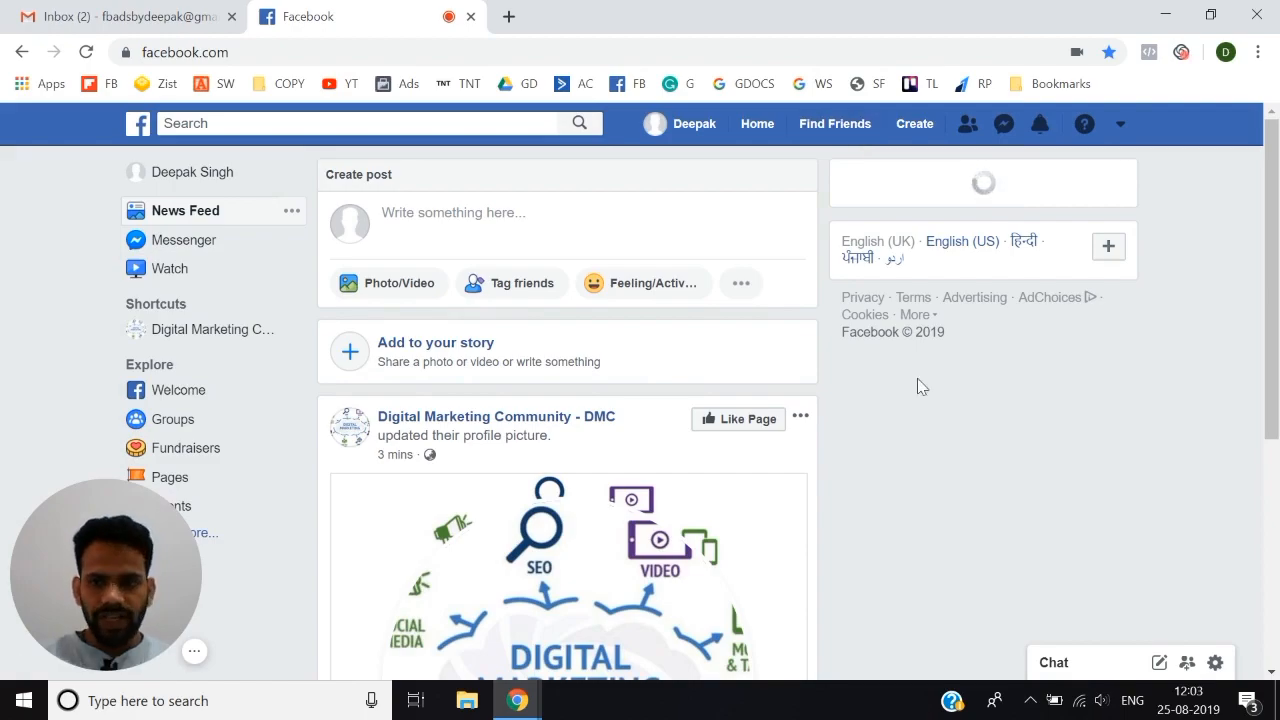
# Start a new ad from the Create menu and switch to the Ads Manager tab.
pyautogui.click(916, 126)
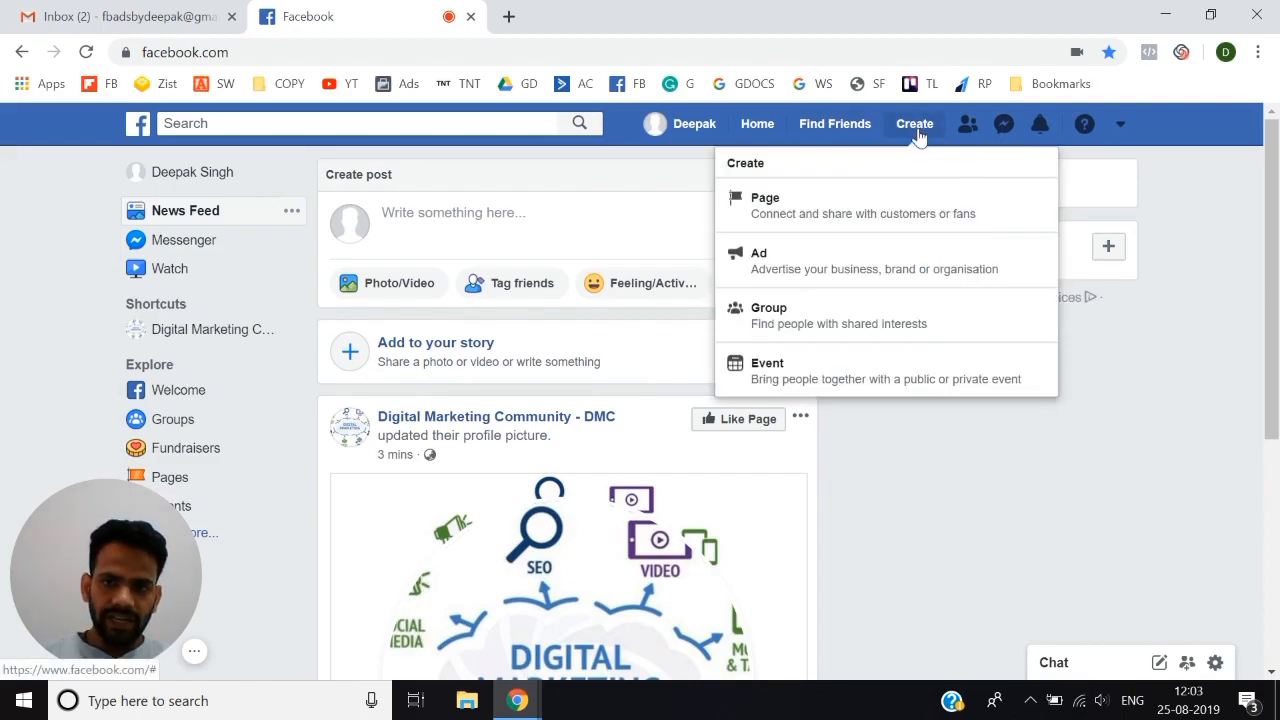
pyautogui.click(815, 265)
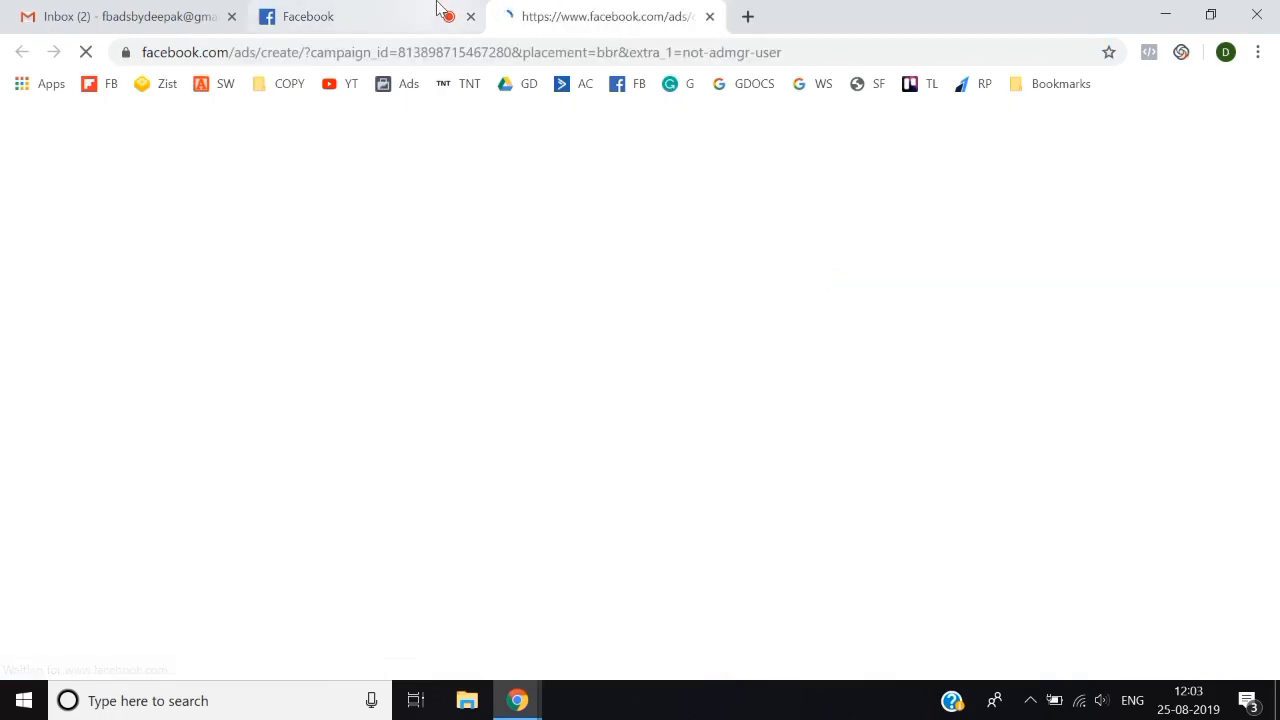
pyautogui.click(440, 14)
pyautogui.click(914, 128)
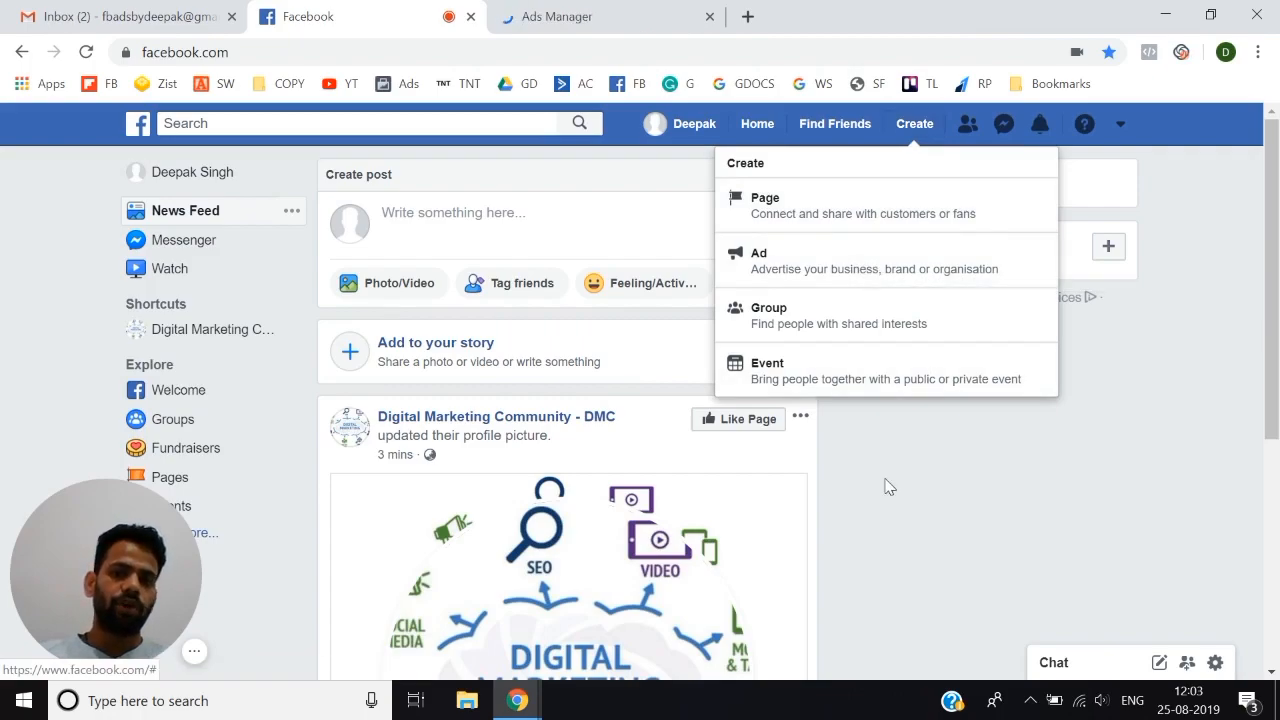
pyautogui.click(578, 16)
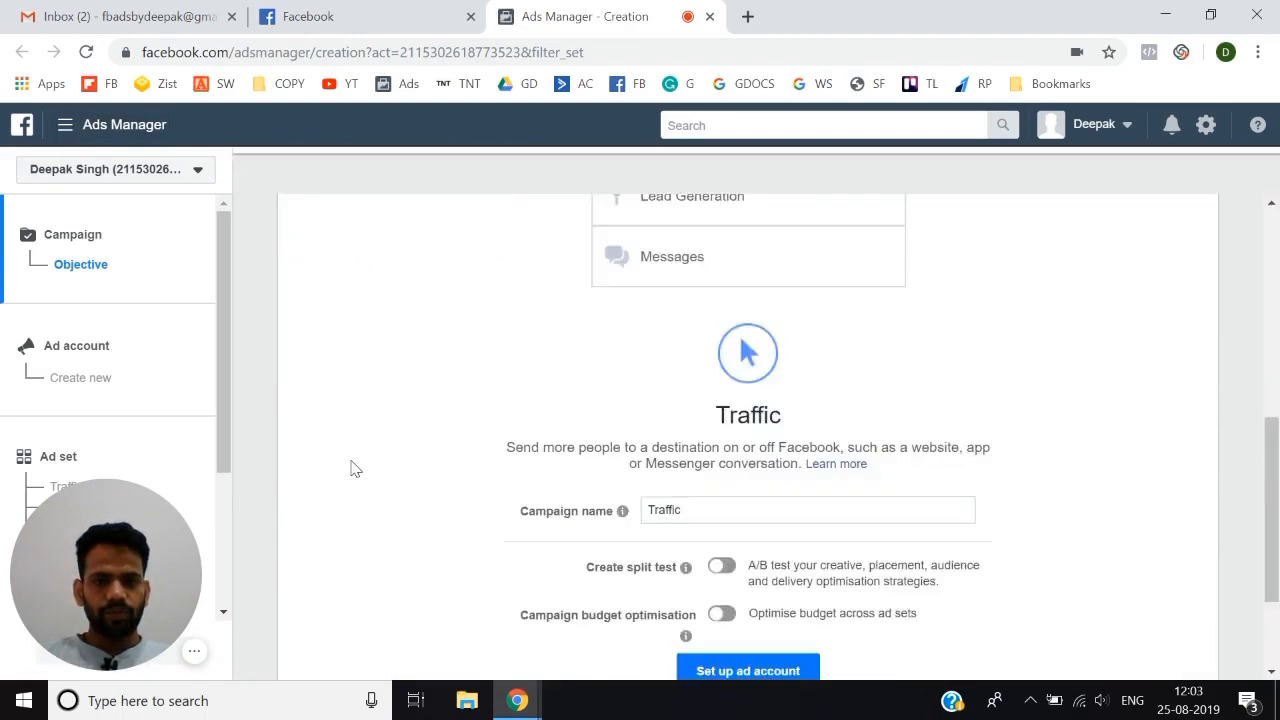
# Set up a new ad account named '100 Days Facebook ads course' and continue to the ad set.
pyautogui.click(730, 530)
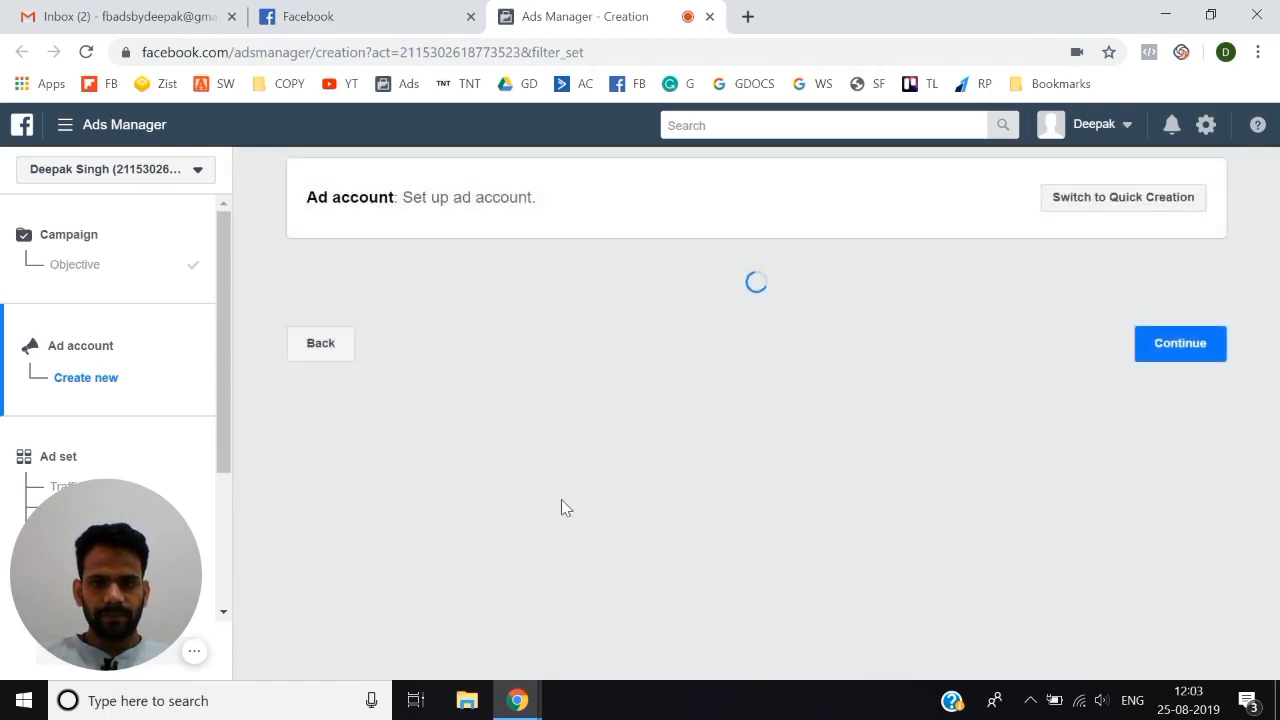
pyautogui.scroll(-1, 694, 486)
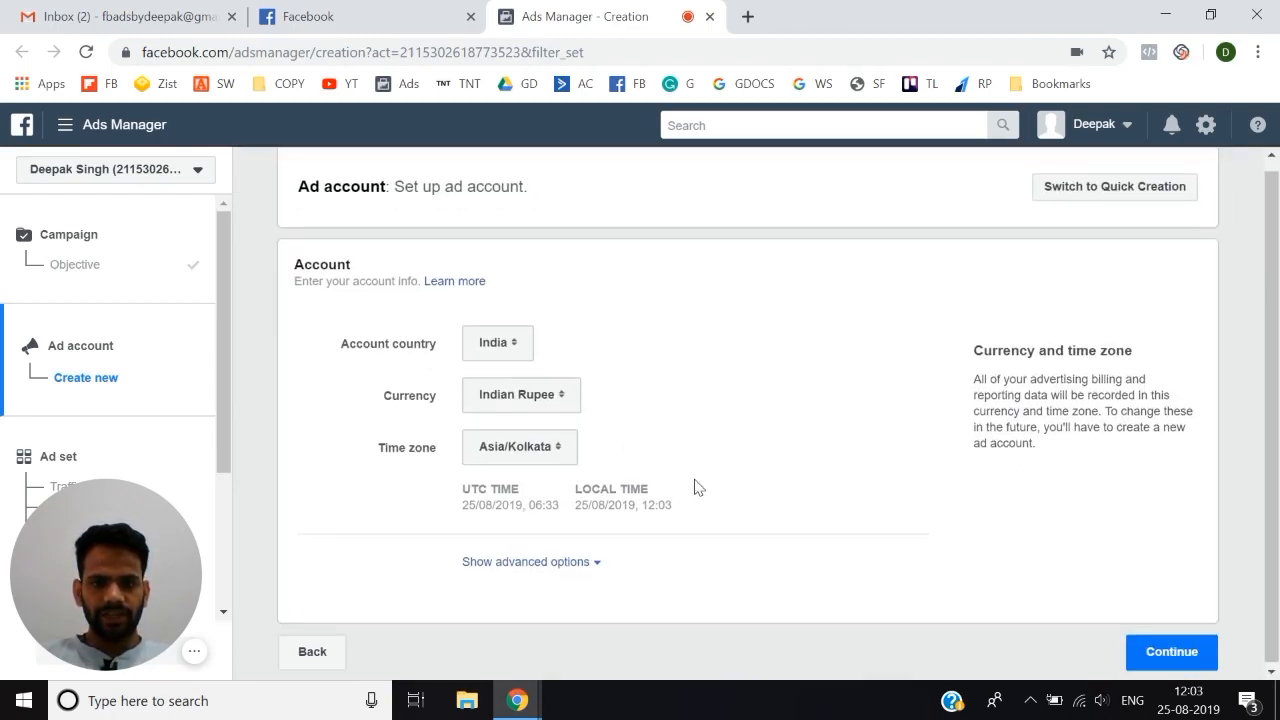
pyautogui.click(530, 562)
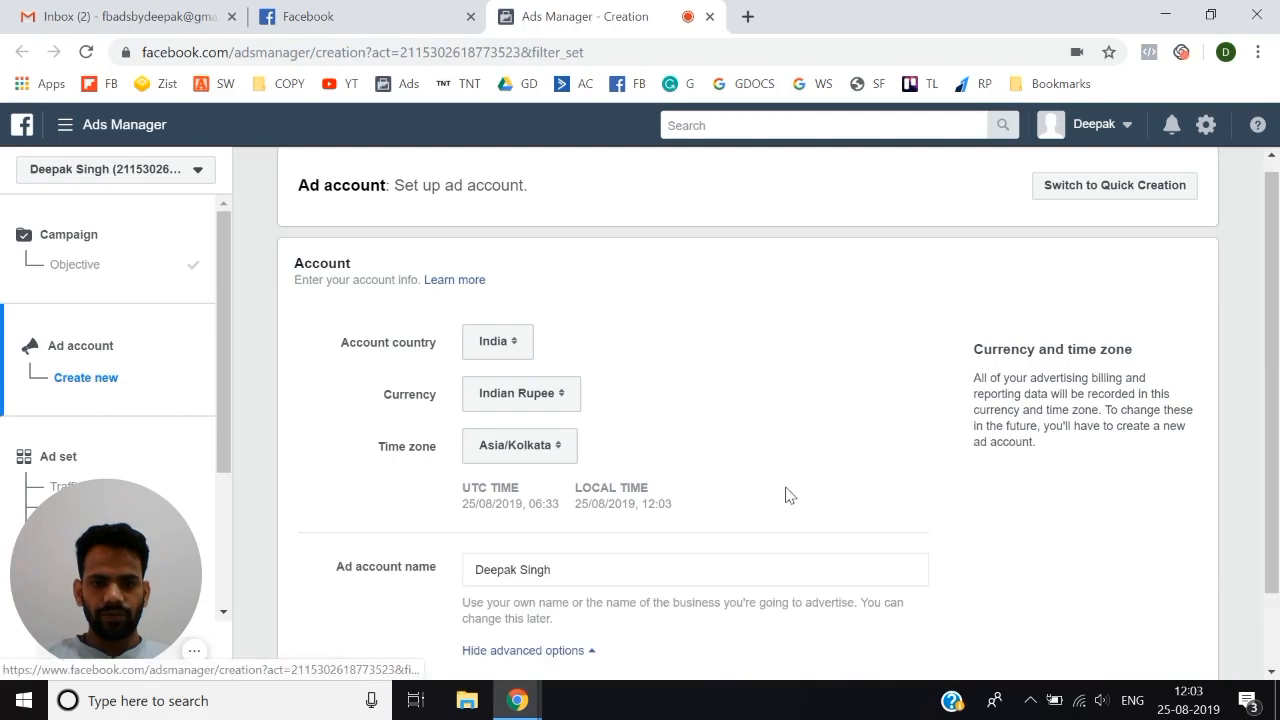
pyautogui.scroll(-1, 786, 490)
pyautogui.click(787, 487)
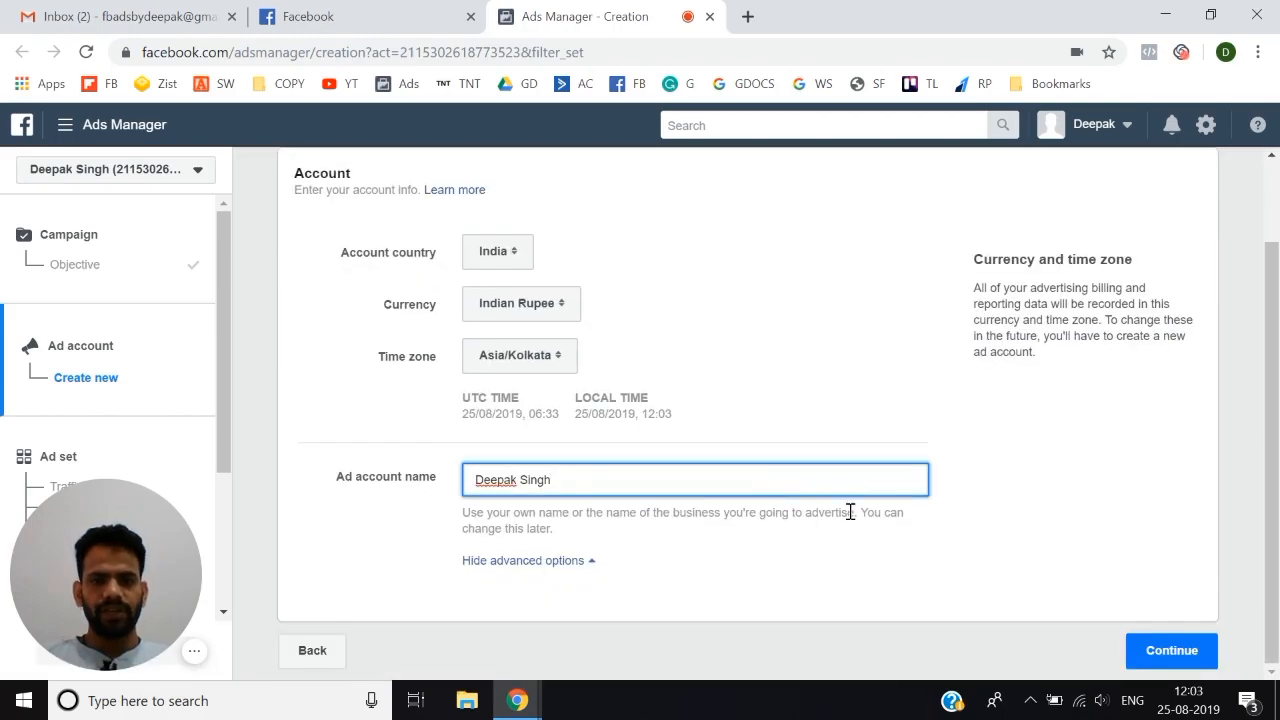
pyautogui.hotkey('ctrl', 'a')
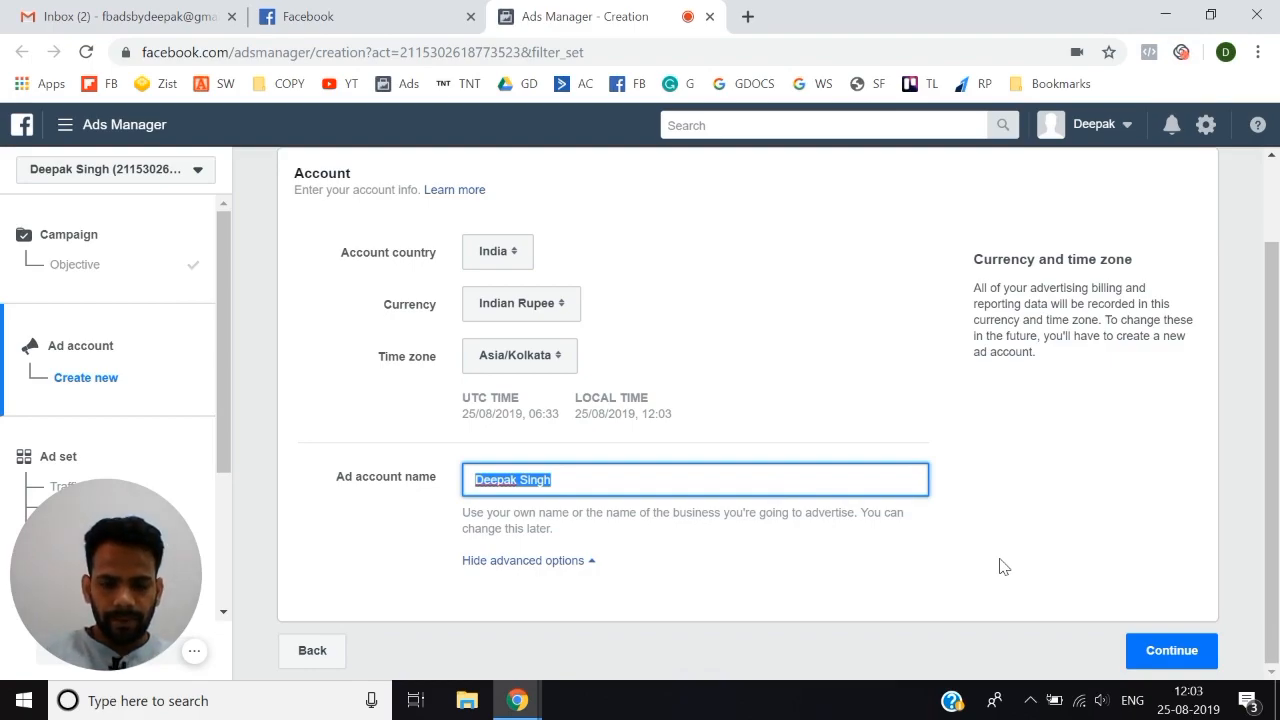
pyautogui.write('100 Da')
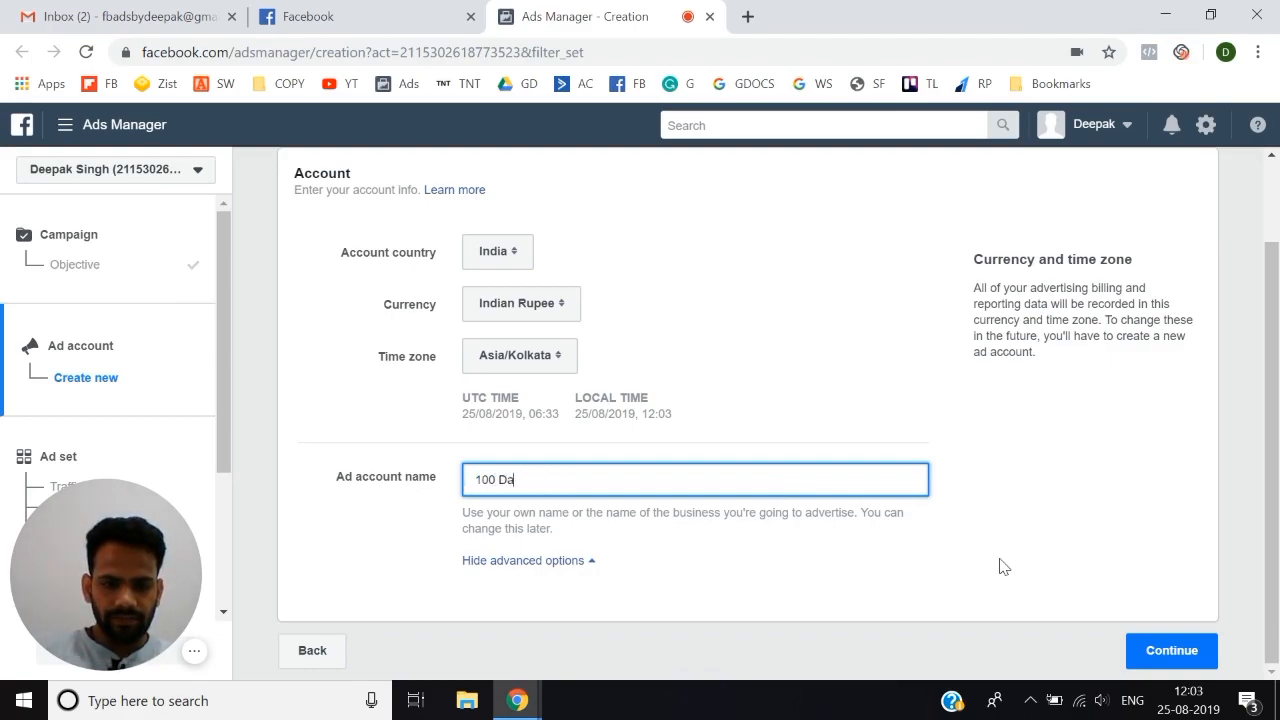
pyautogui.write('ys Facebook a')
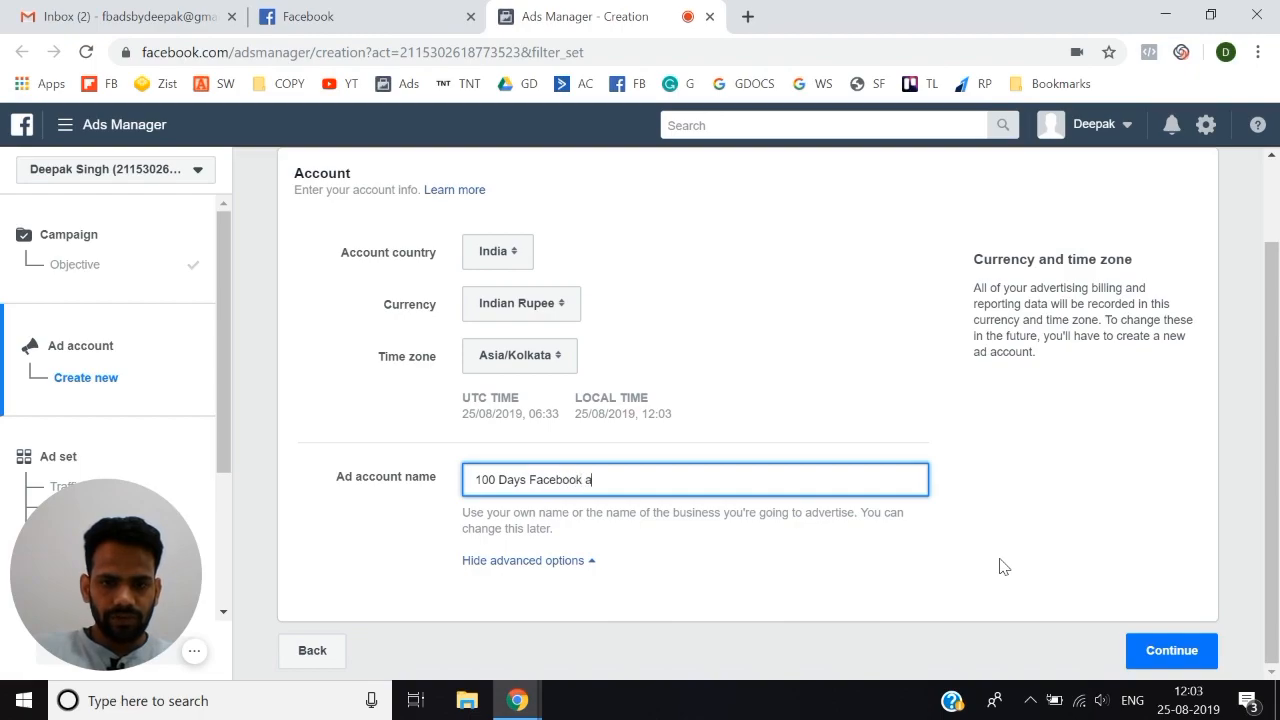
pyautogui.write('ds course')
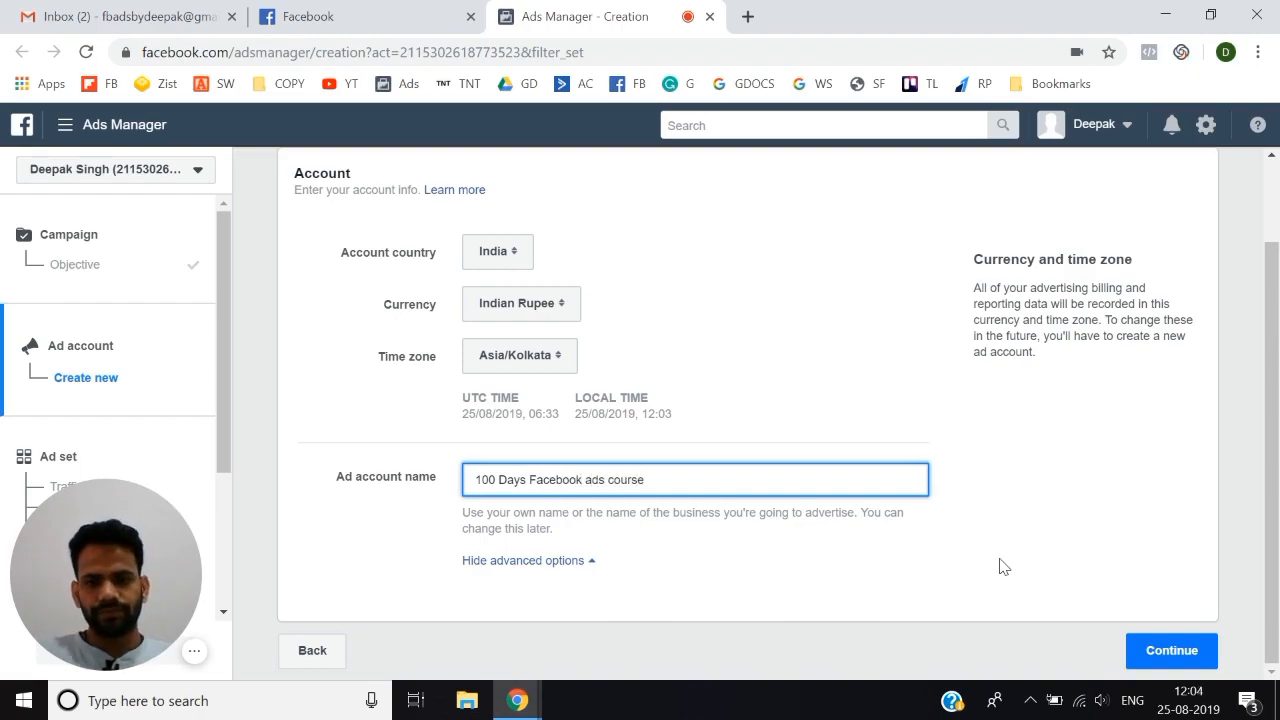
pyautogui.click(1166, 654)
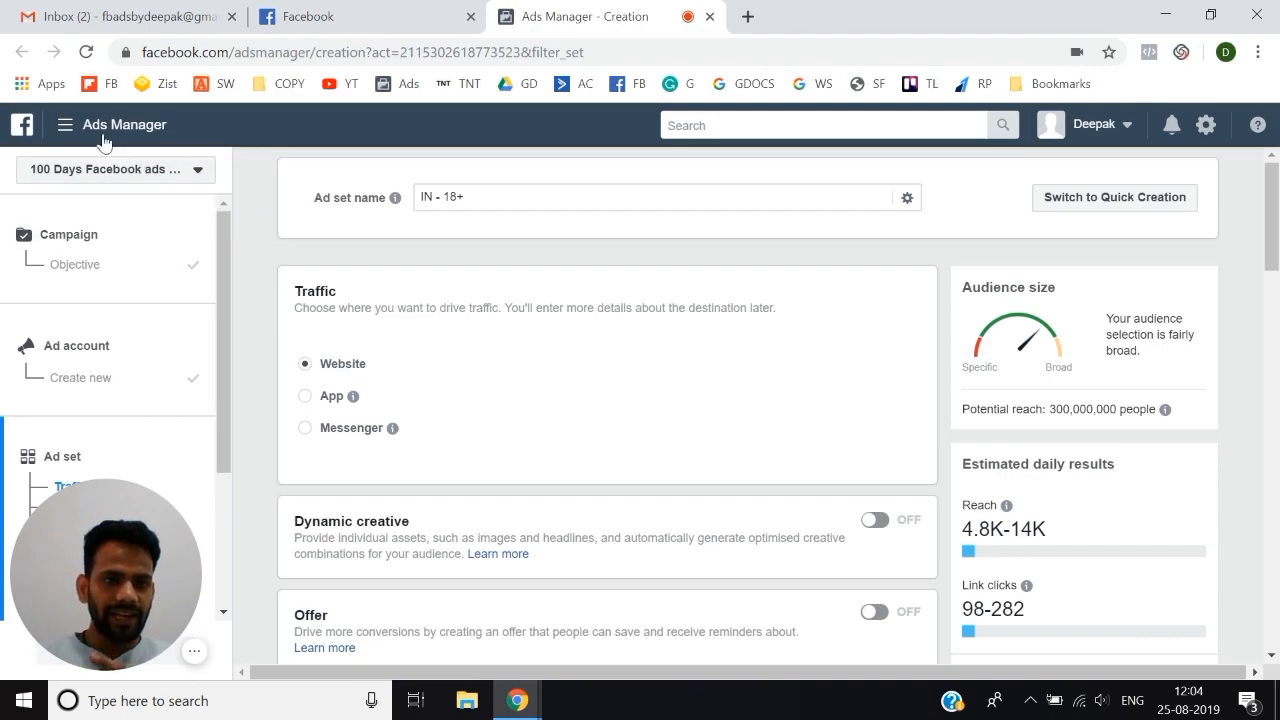
# Discard the unsaved ad draft and go to the ad account's Billing page from the Ads Manager menu.
pyautogui.click(64, 126)
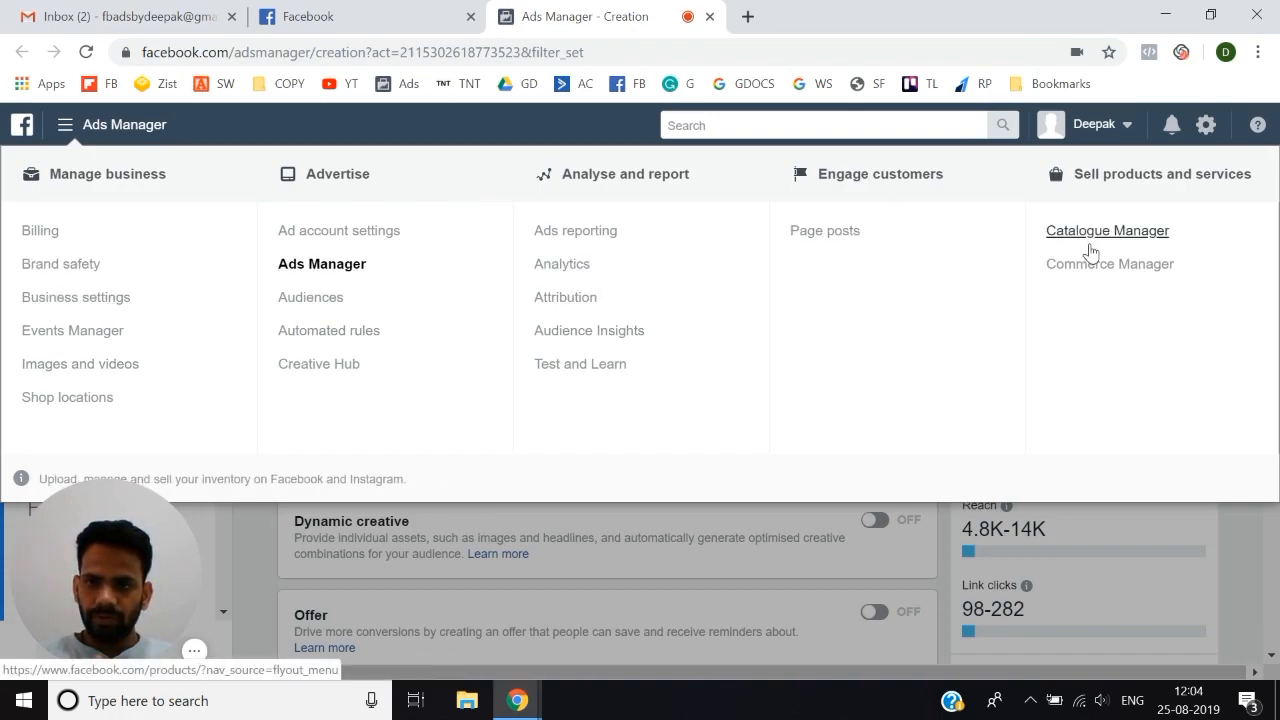
pyautogui.hotkey('ctrl', '-')
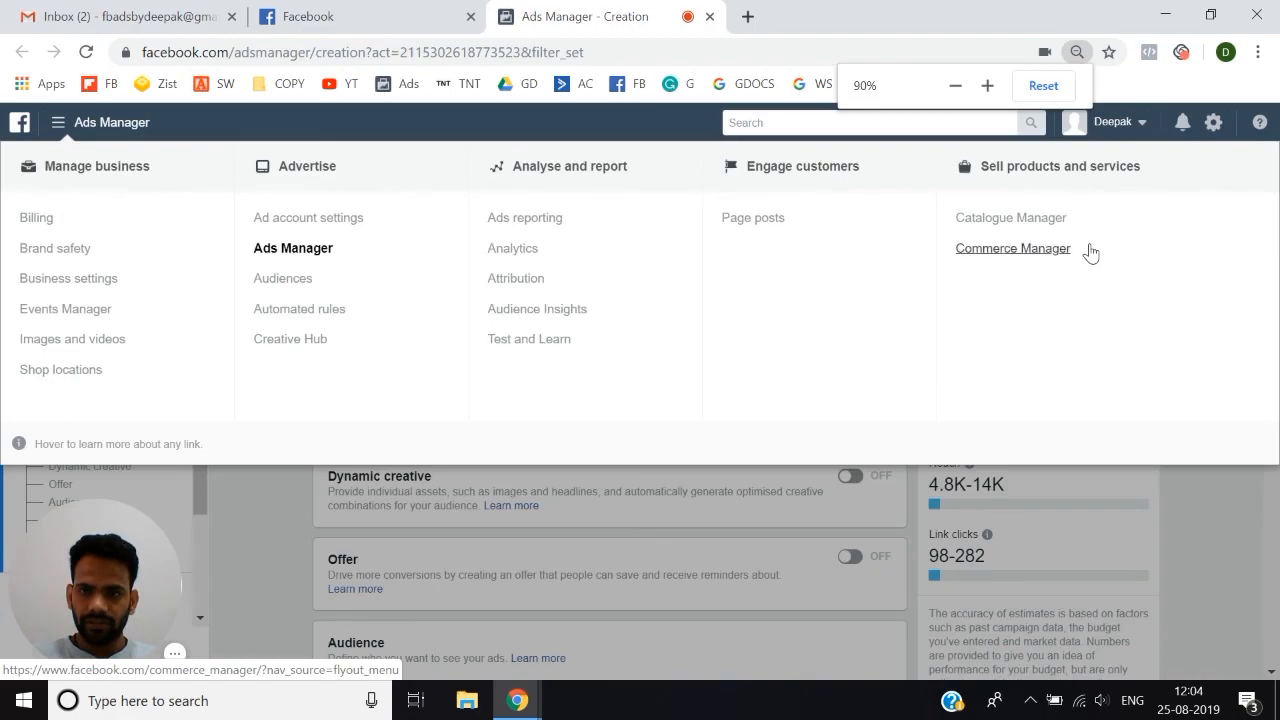
pyautogui.hotkey('ctrl', '+')
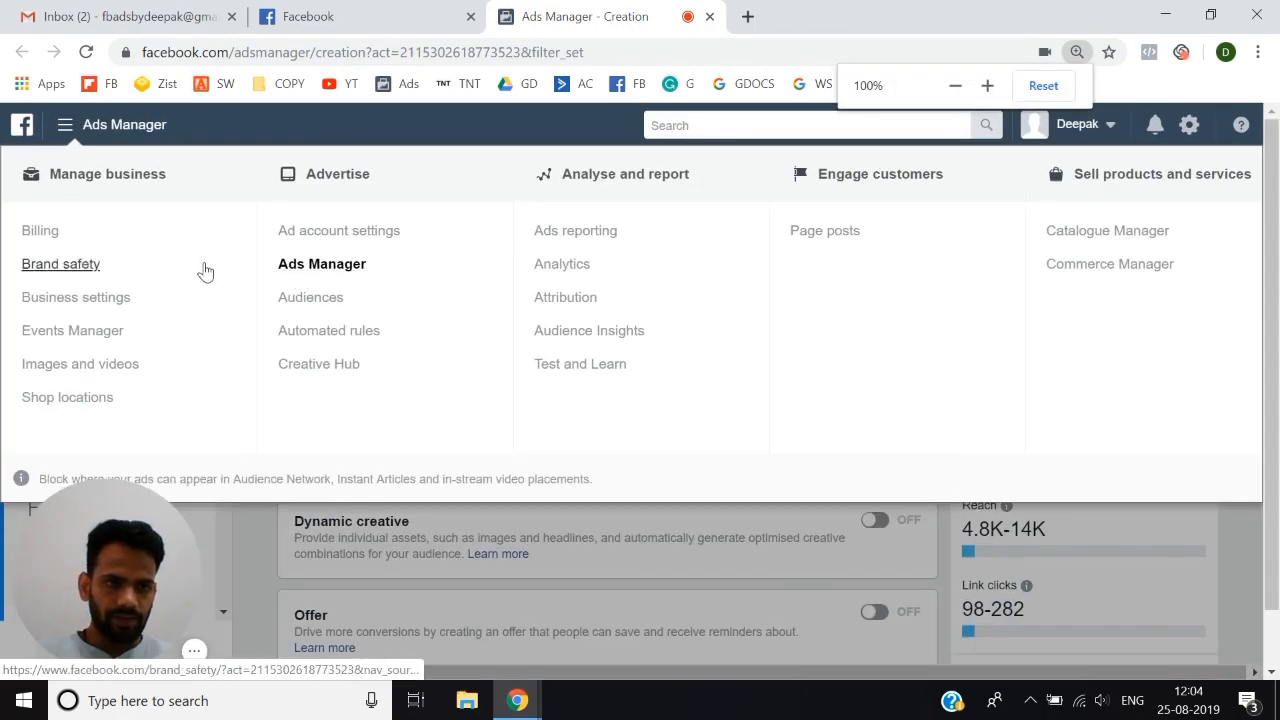
pyautogui.click(30, 231)
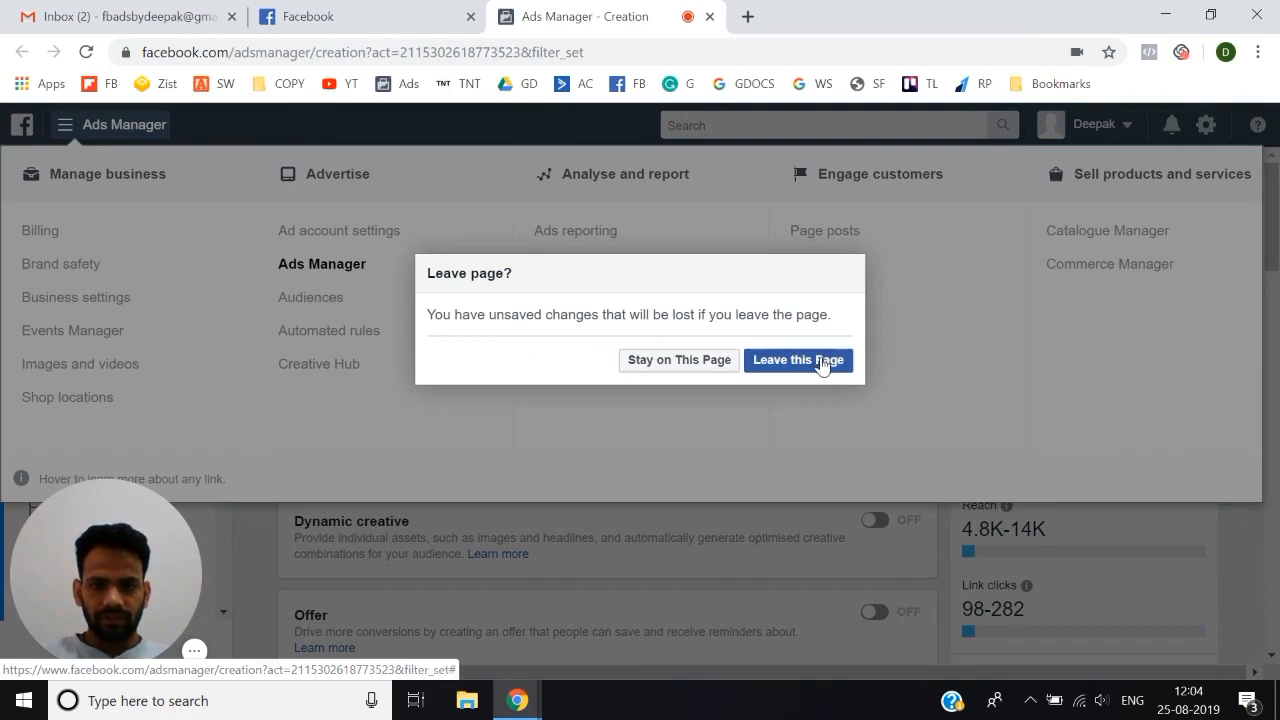
pyautogui.click(822, 362)
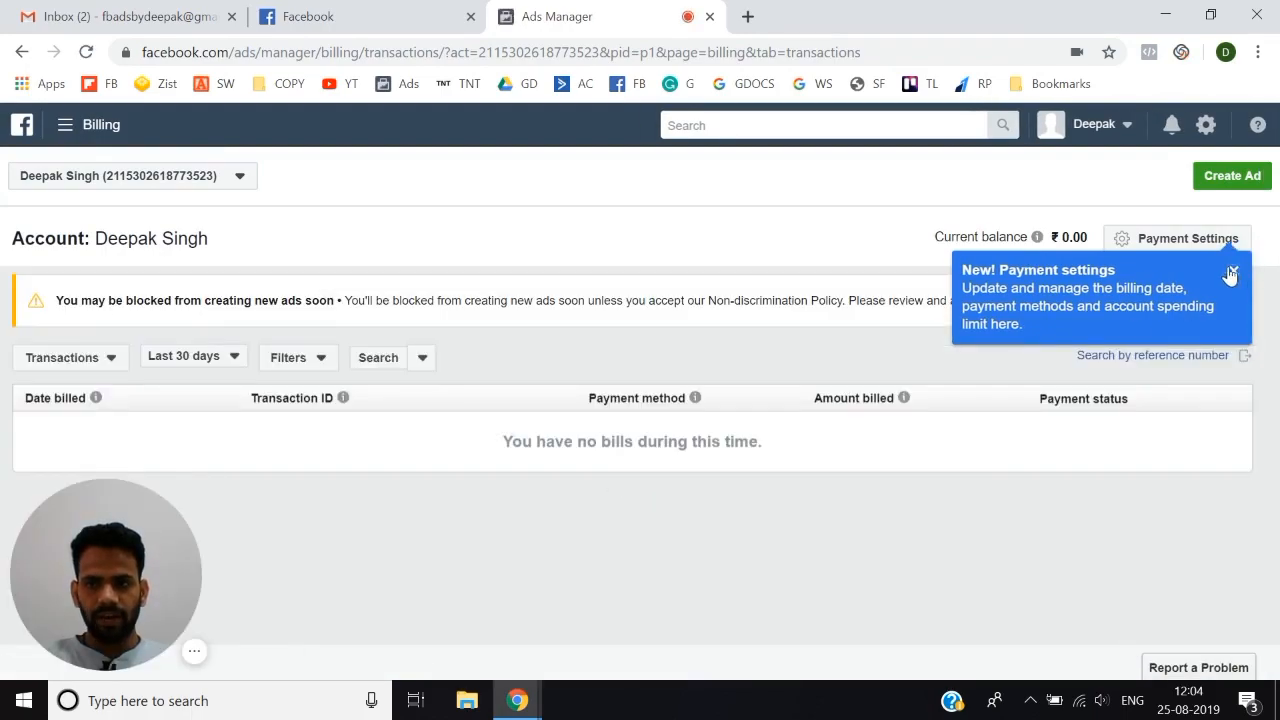
# Dismiss the payment settings notice and open Payment settings, showing a ₹0.00 next bill and no payment methods.
pyautogui.click(1235, 277)
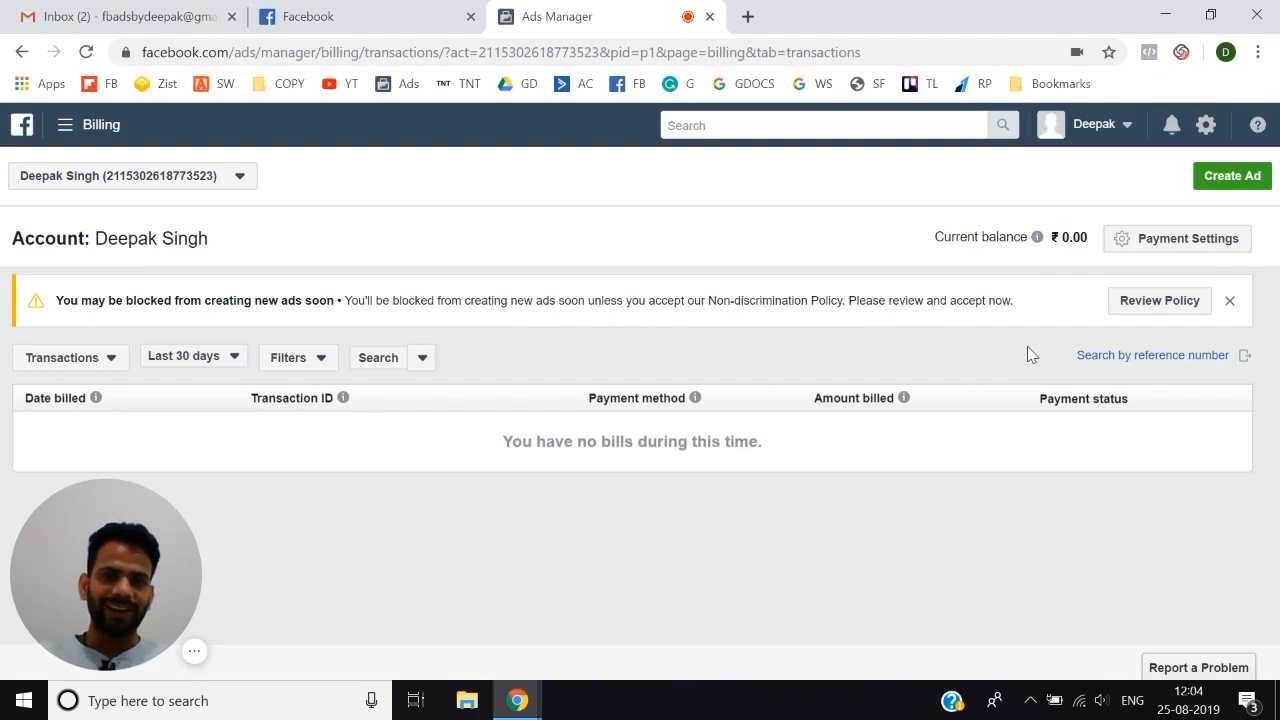
pyautogui.click(1161, 300)
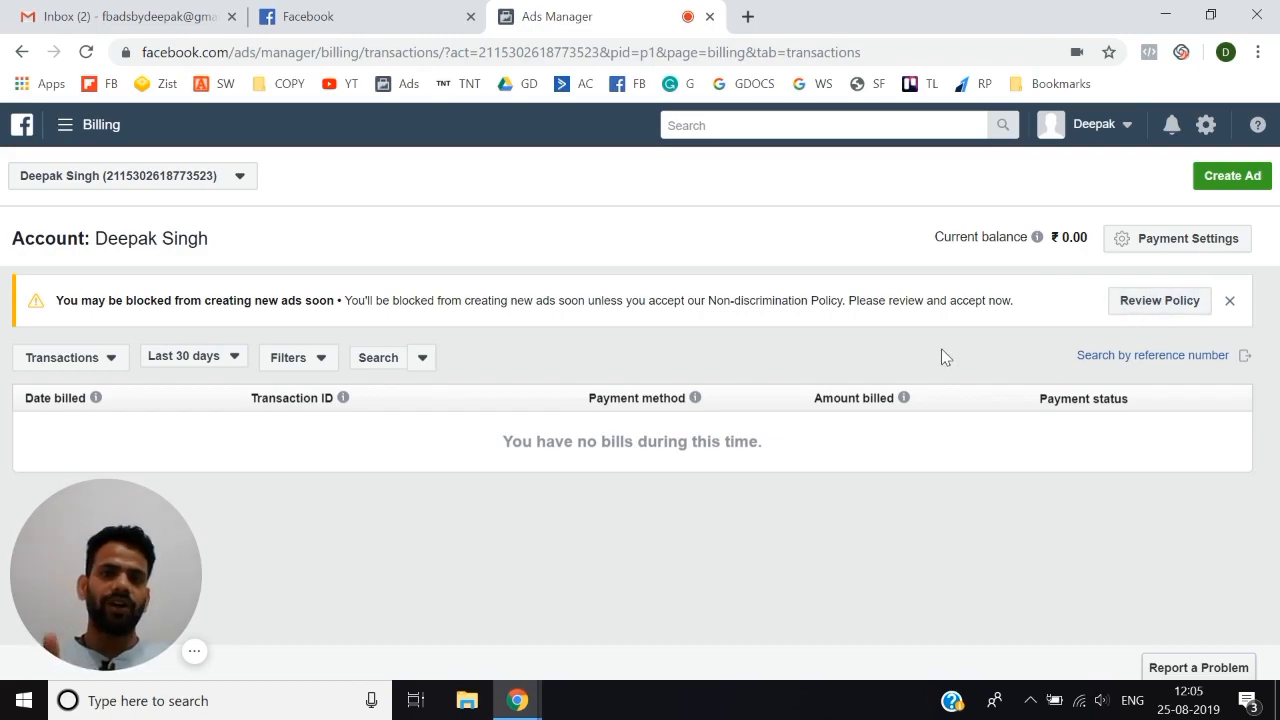
pyautogui.click(1140, 306)
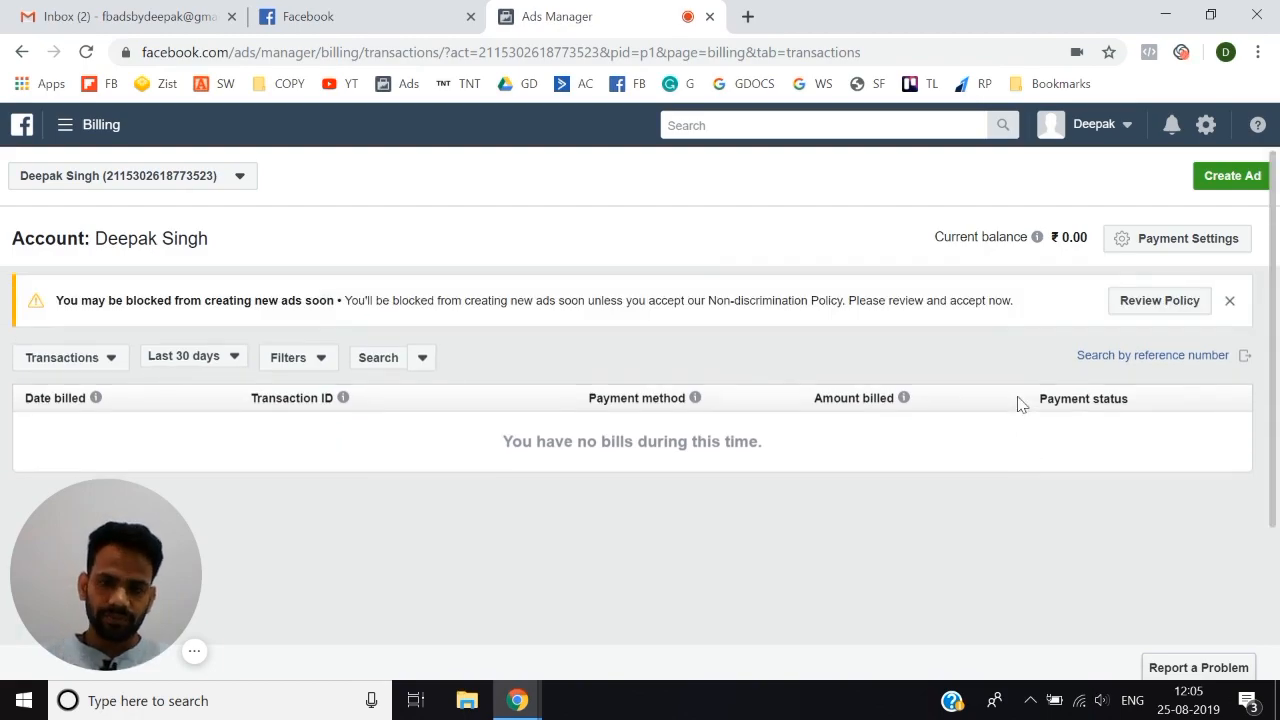
pyautogui.click(1138, 306)
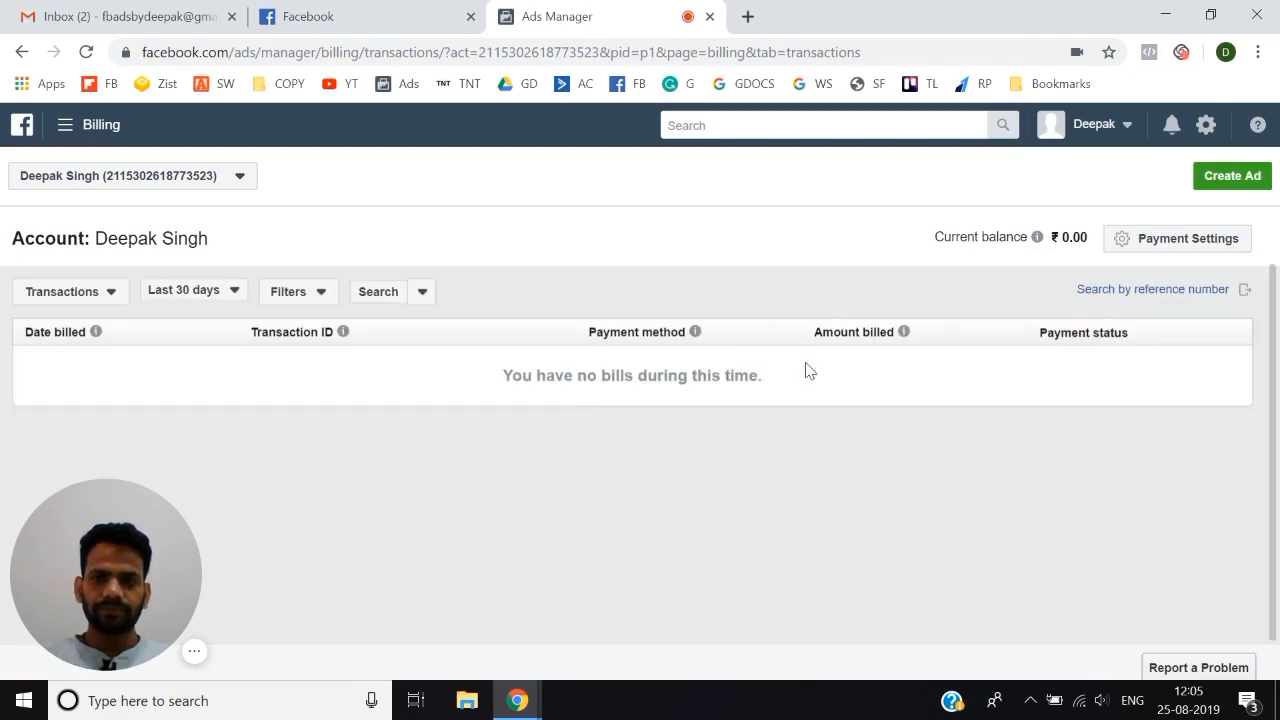
pyautogui.click(1175, 310)
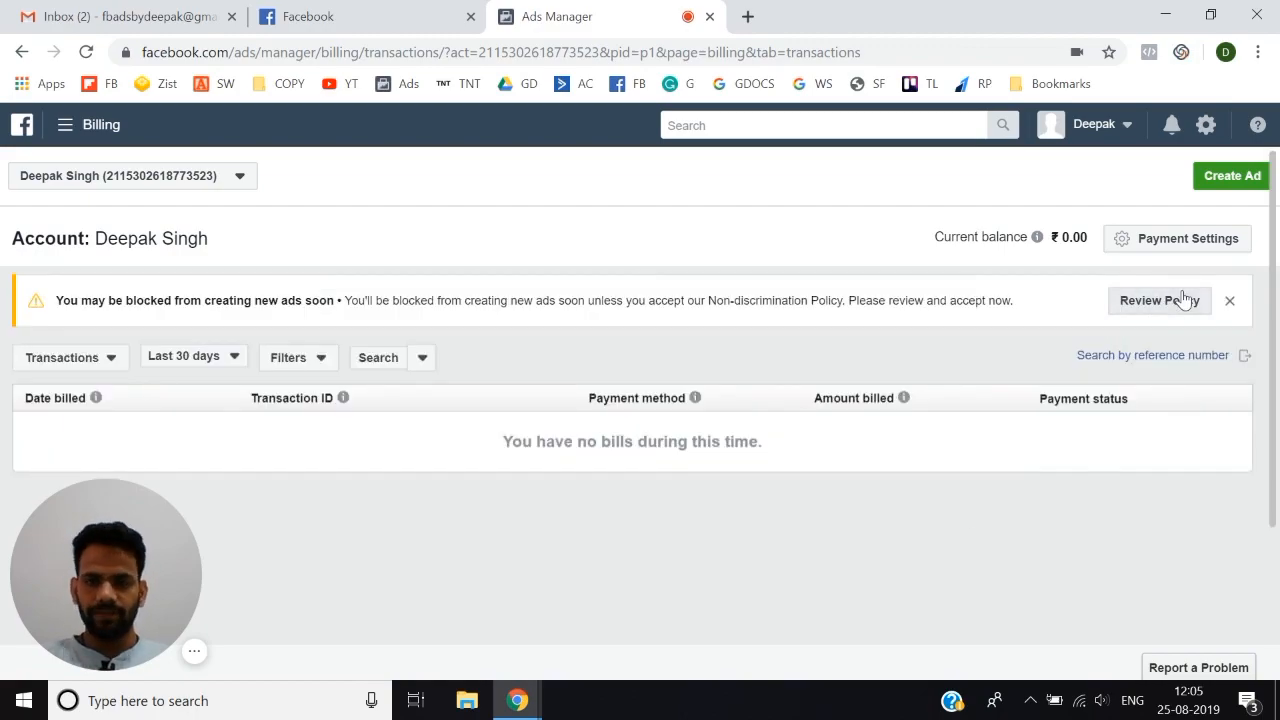
pyautogui.click(1175, 243)
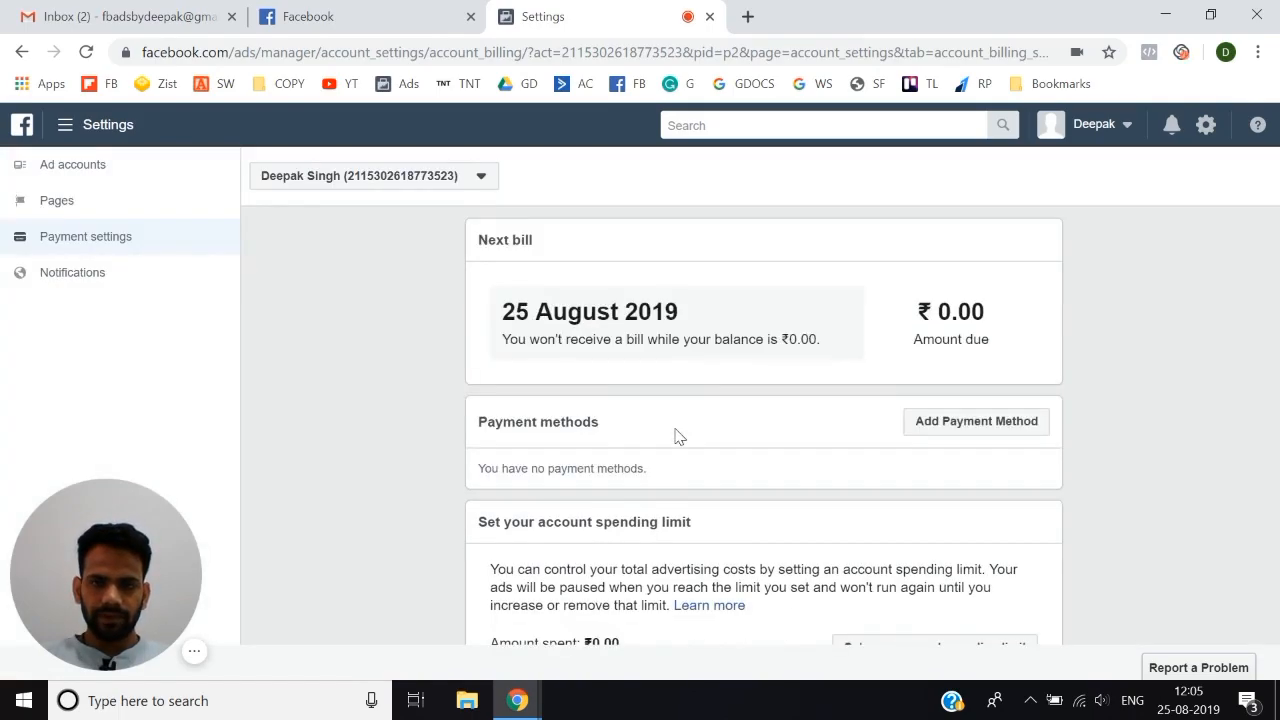
pyautogui.scroll(-1, 675, 436)
# Start adding a payment method, bringing up the ad account information form.
pyautogui.click(941, 380)
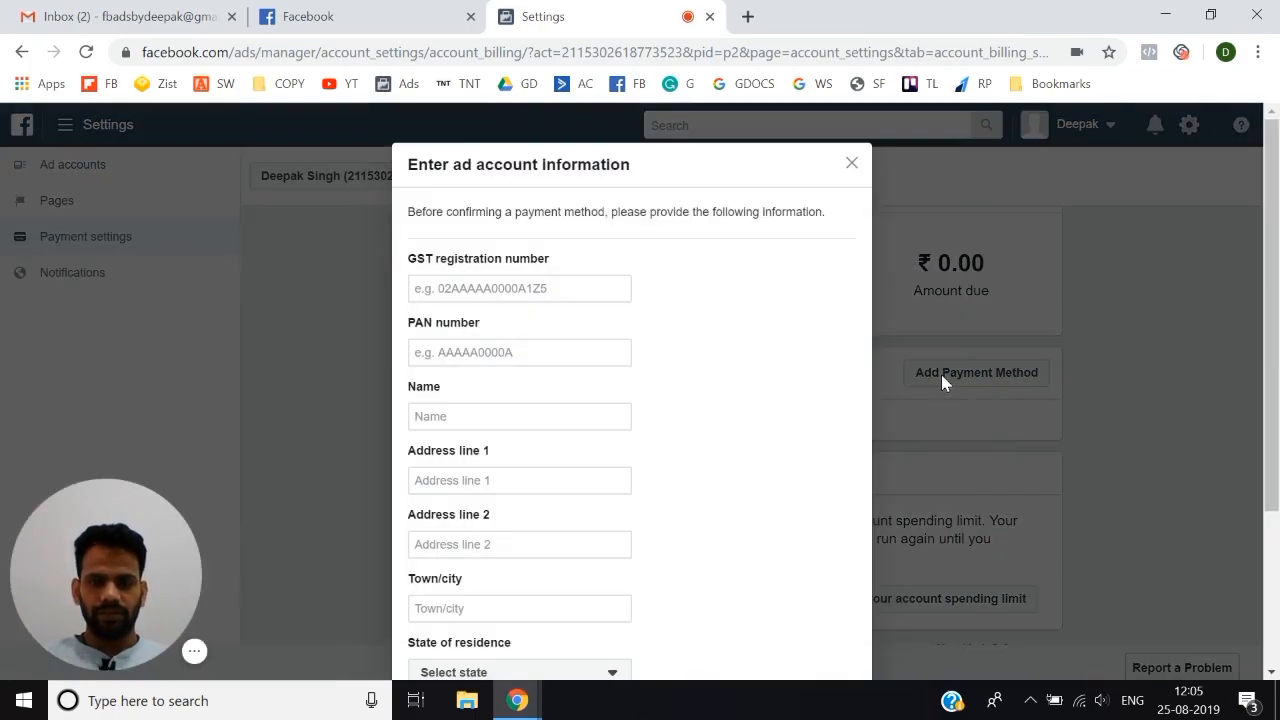
pyautogui.scroll(-3, 750, 425)
pyautogui.scroll(3, 750, 425)
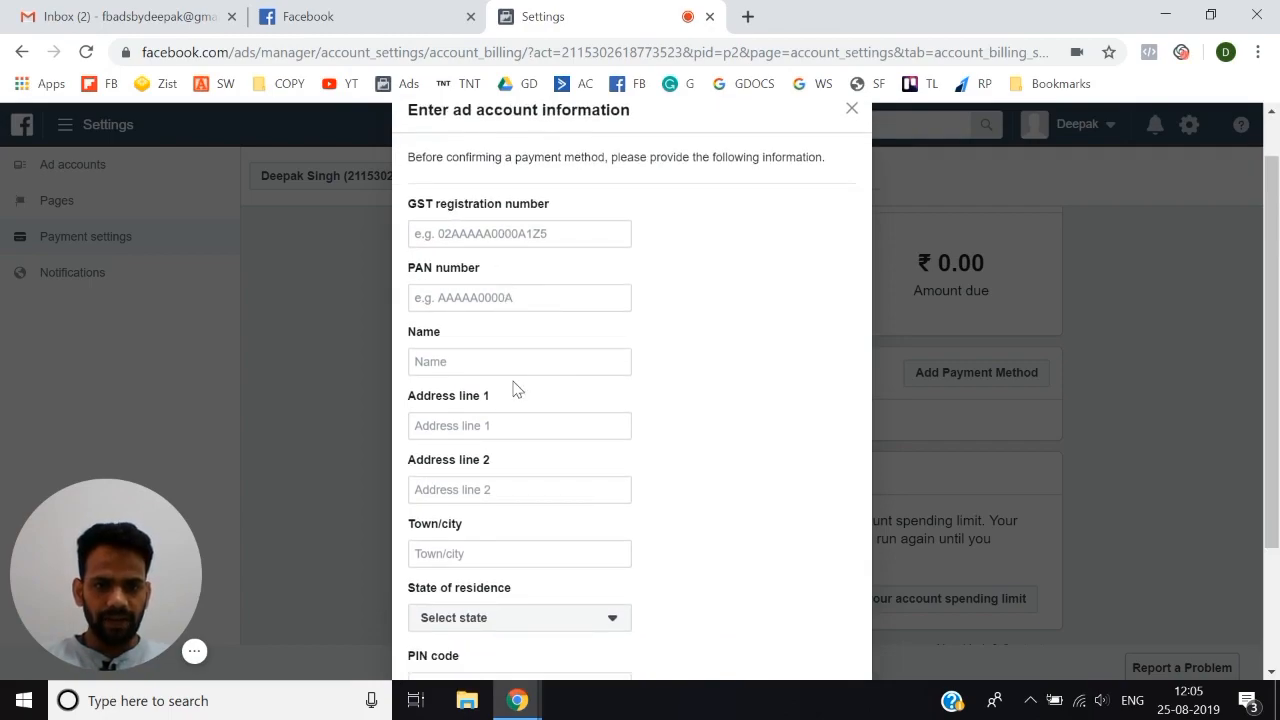
pyautogui.scroll(-3, 514, 387)
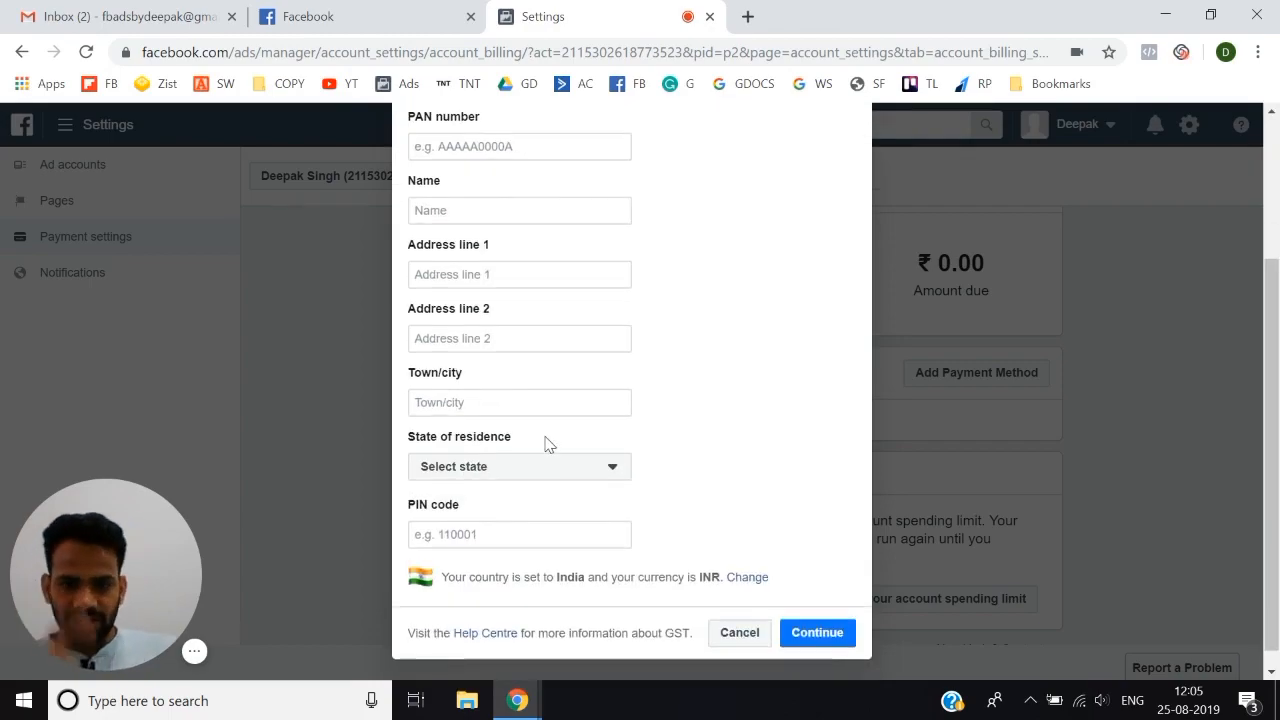
pyautogui.scroll(3, 549, 444)
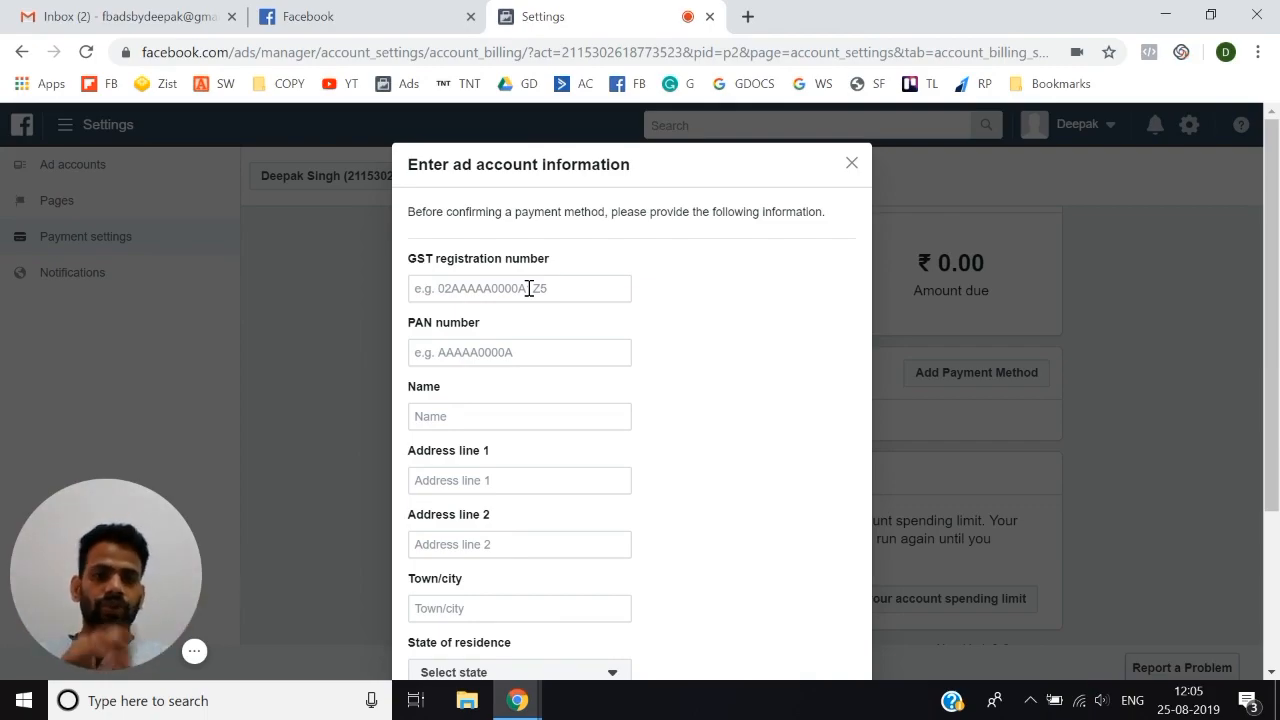
pyautogui.scroll(-3, 529, 288)
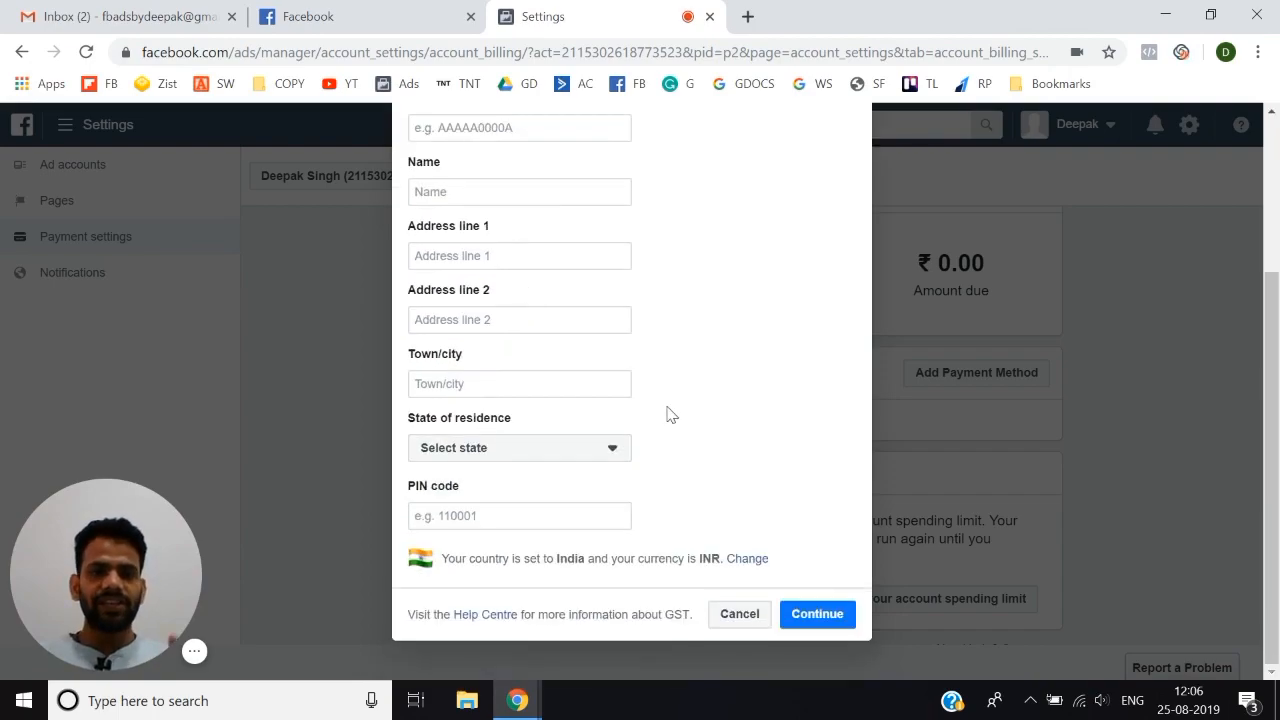
# Set the state of residence to Delhi and submit the ad account information.
pyautogui.click(820, 612)
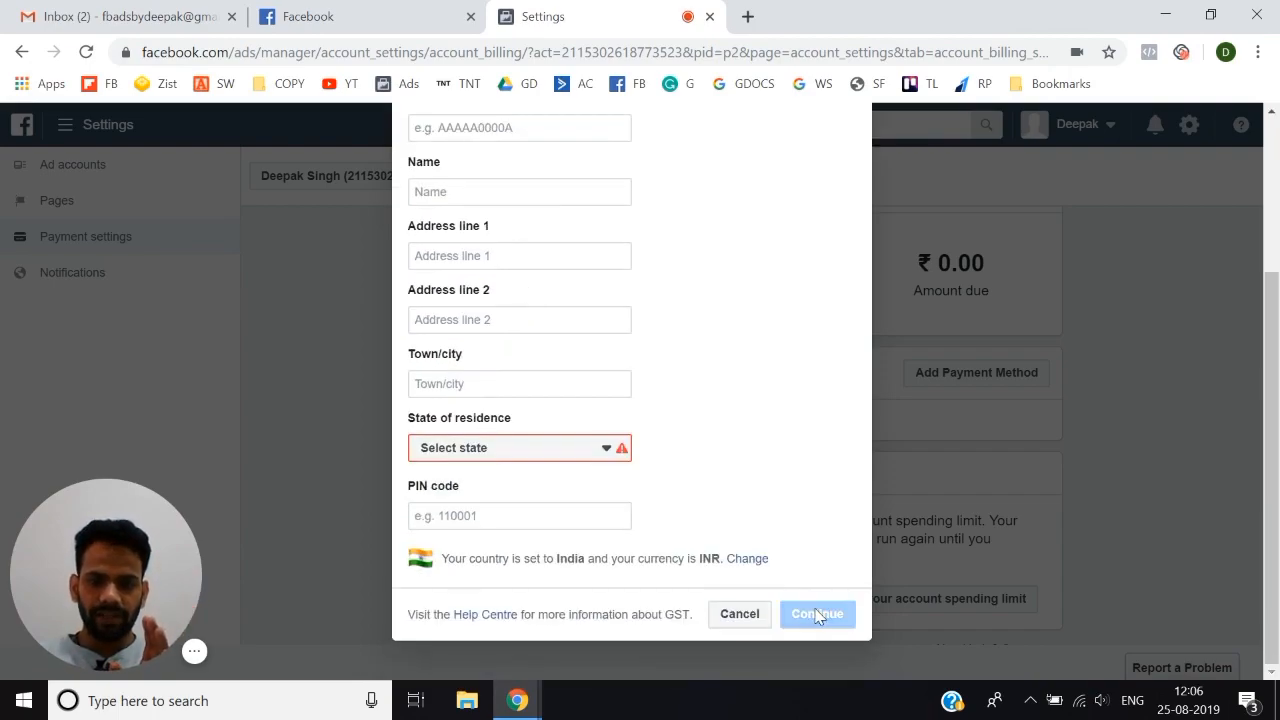
pyautogui.click(587, 458)
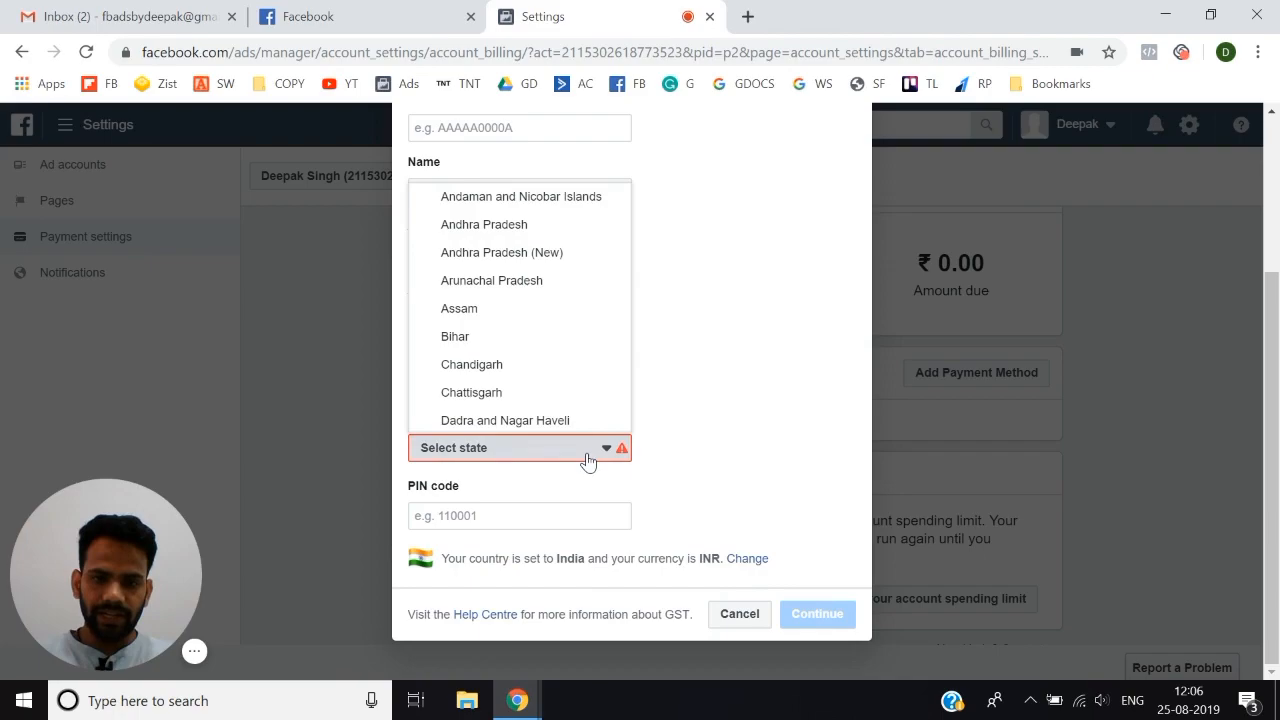
pyautogui.scroll(-3, 529, 386)
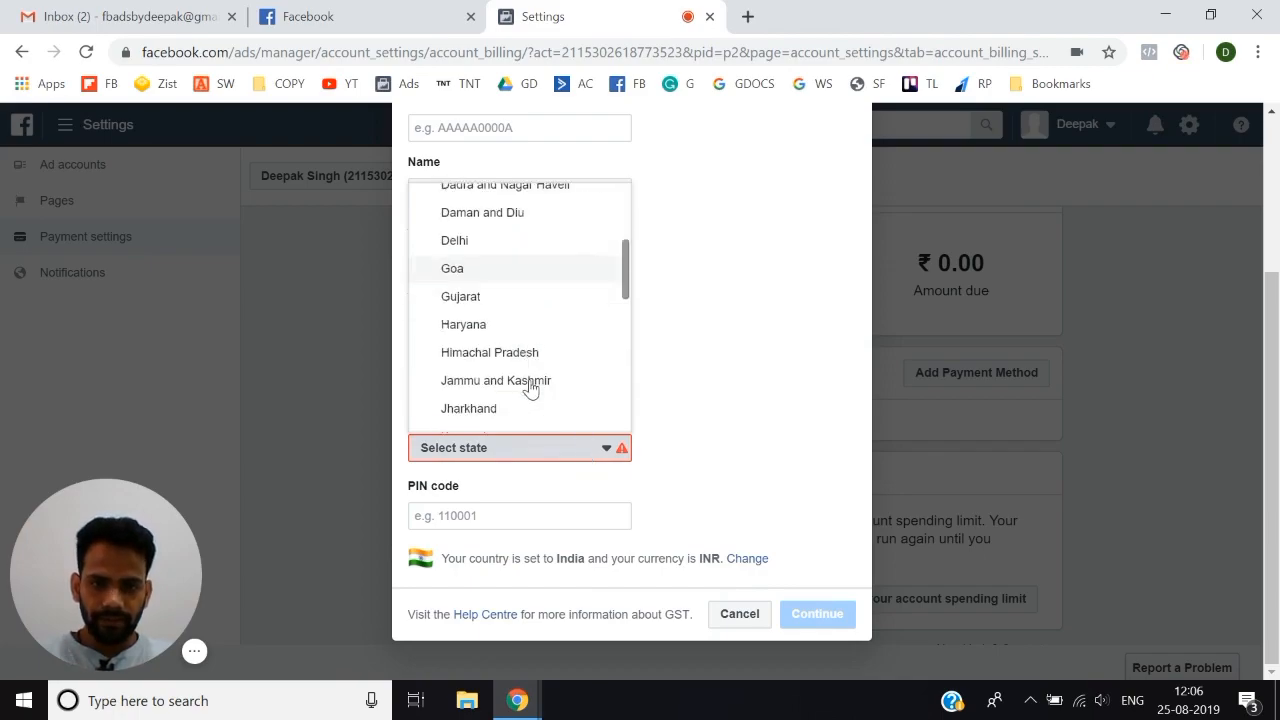
pyautogui.scroll(-1, 529, 386)
pyautogui.scroll(1, 529, 386)
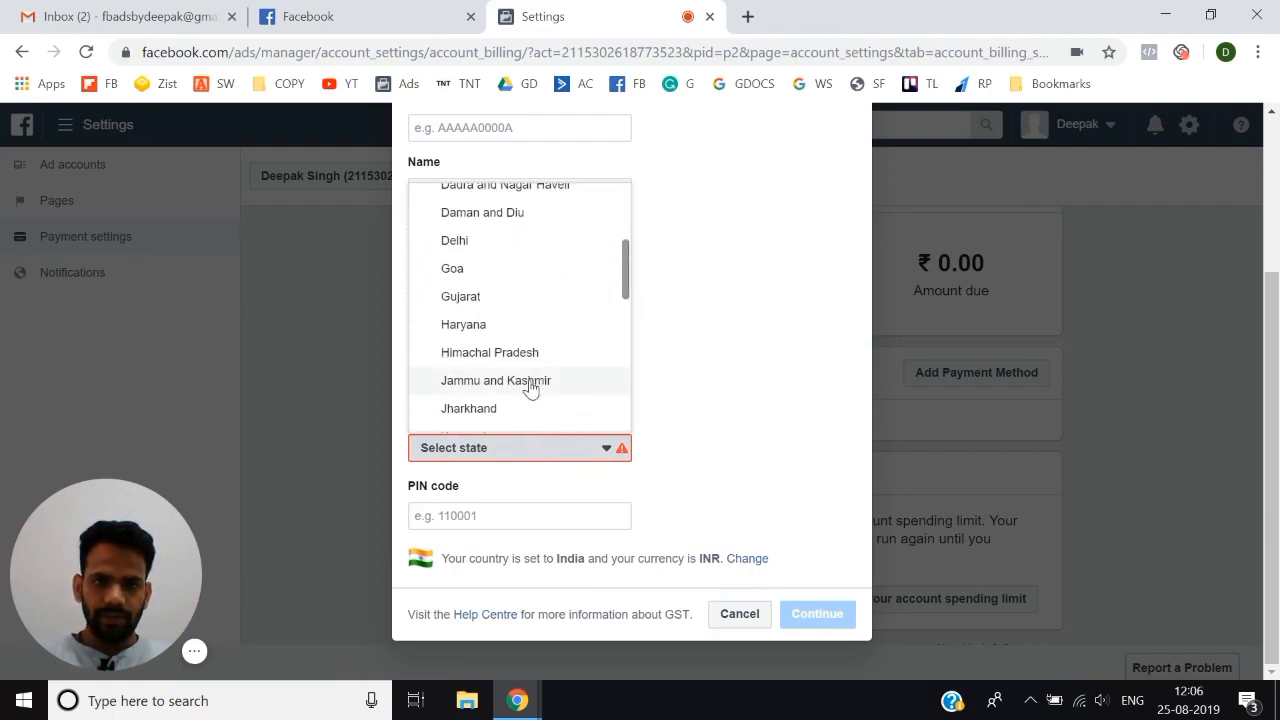
pyautogui.click(506, 243)
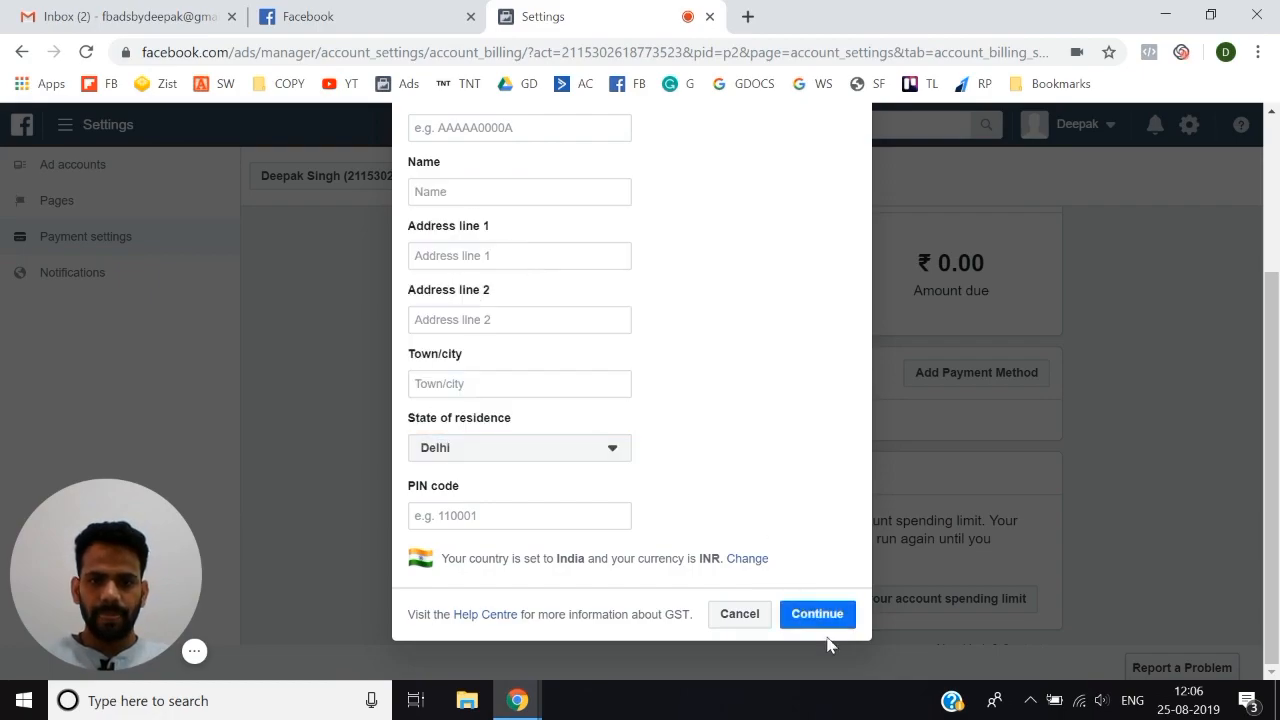
pyautogui.click(818, 622)
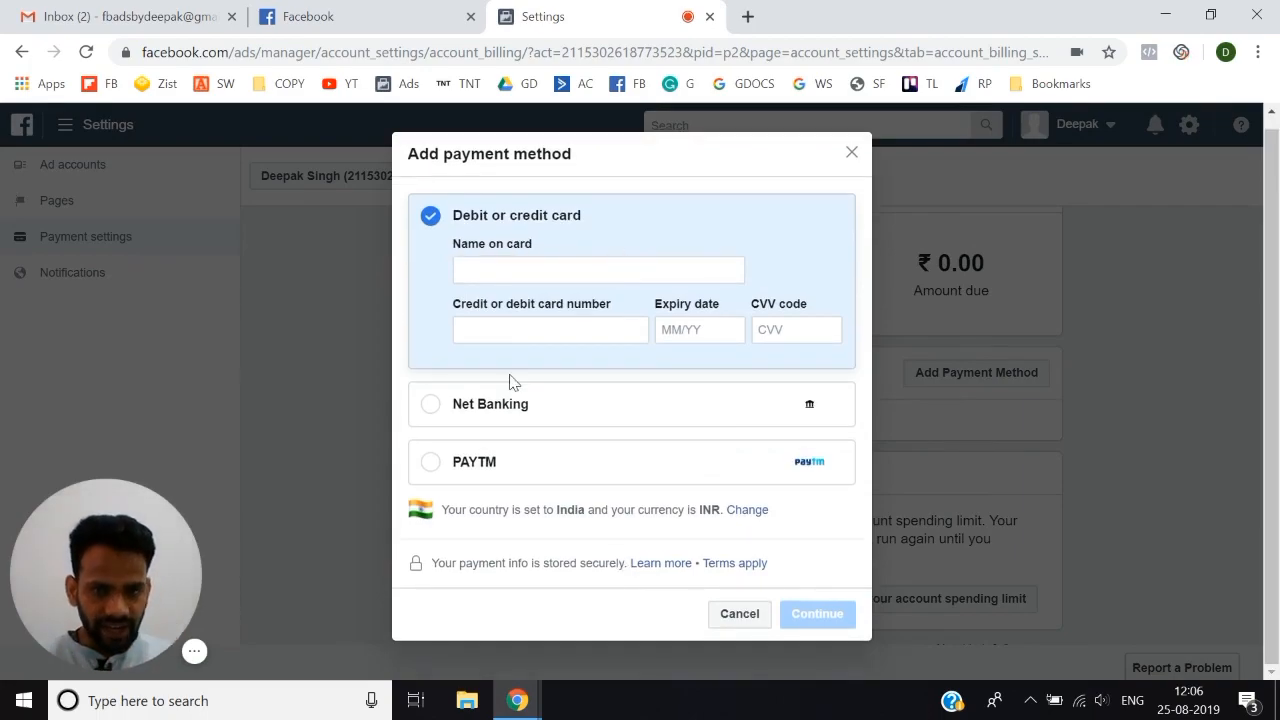
# Compare the card, Net Banking and PAYTM options, then confirm PAYTM as the payment method.
pyautogui.click(511, 410)
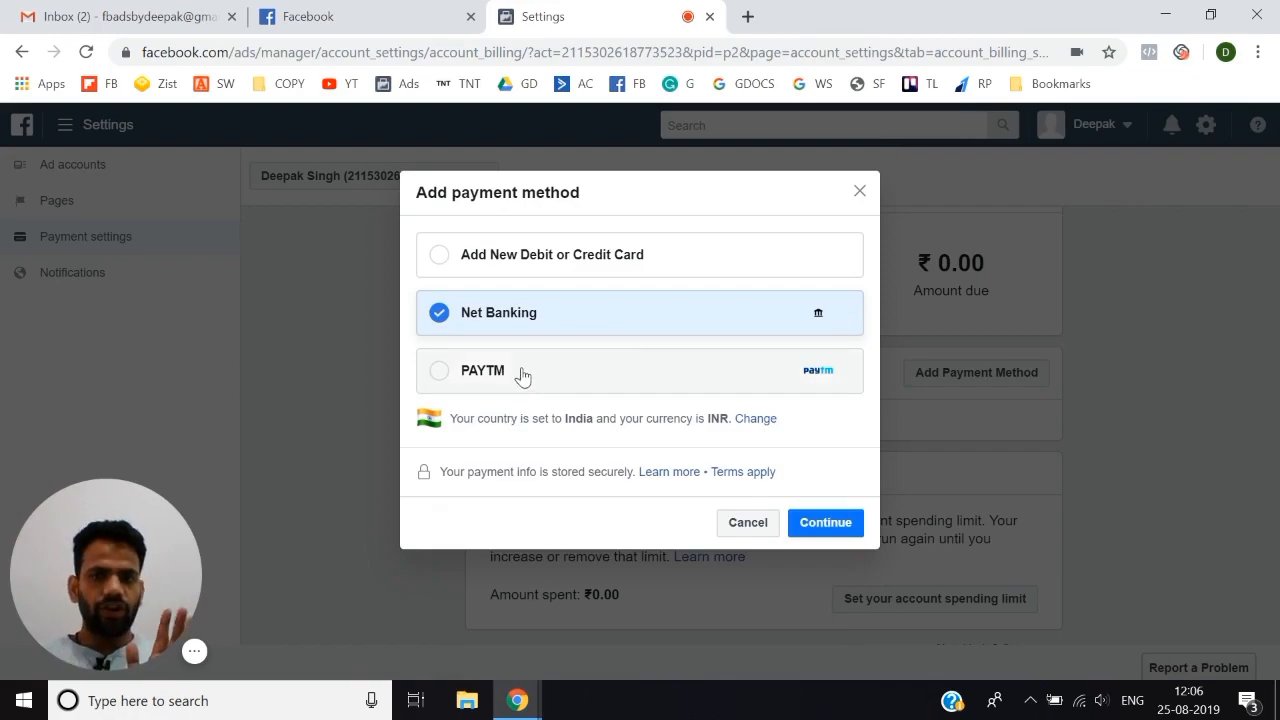
pyautogui.click(523, 372)
pyautogui.click(564, 255)
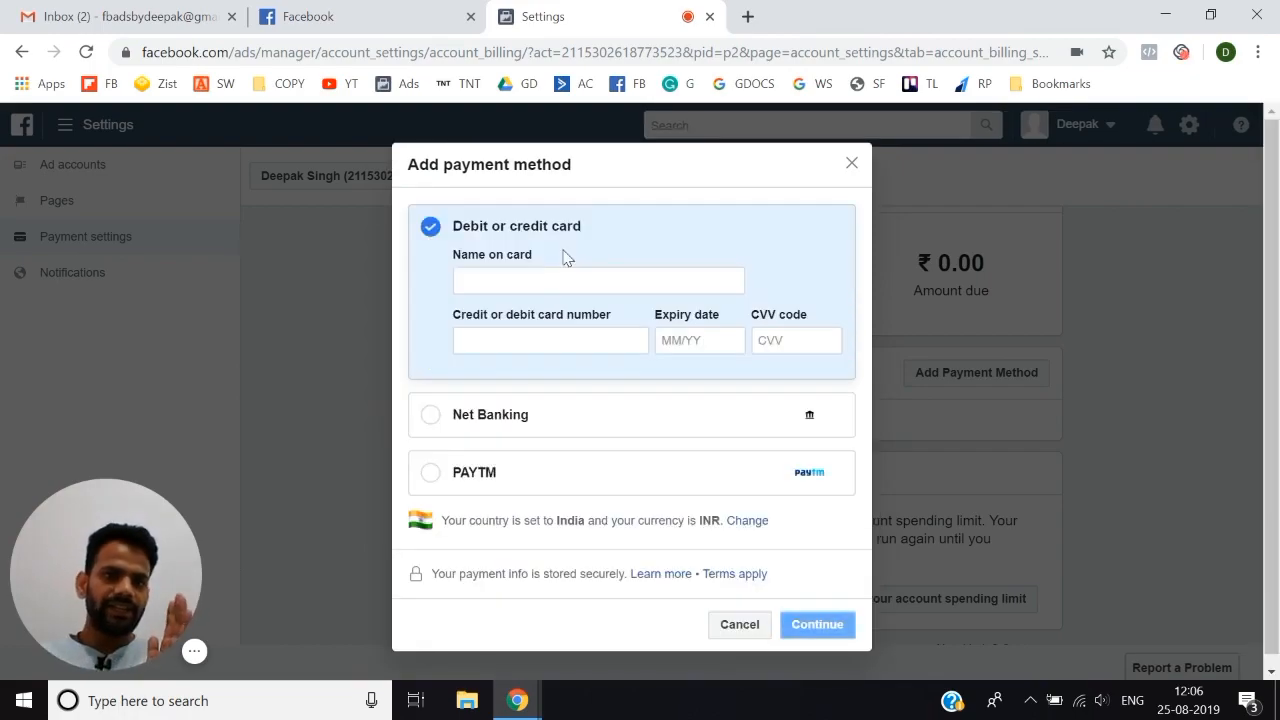
pyautogui.click(503, 427)
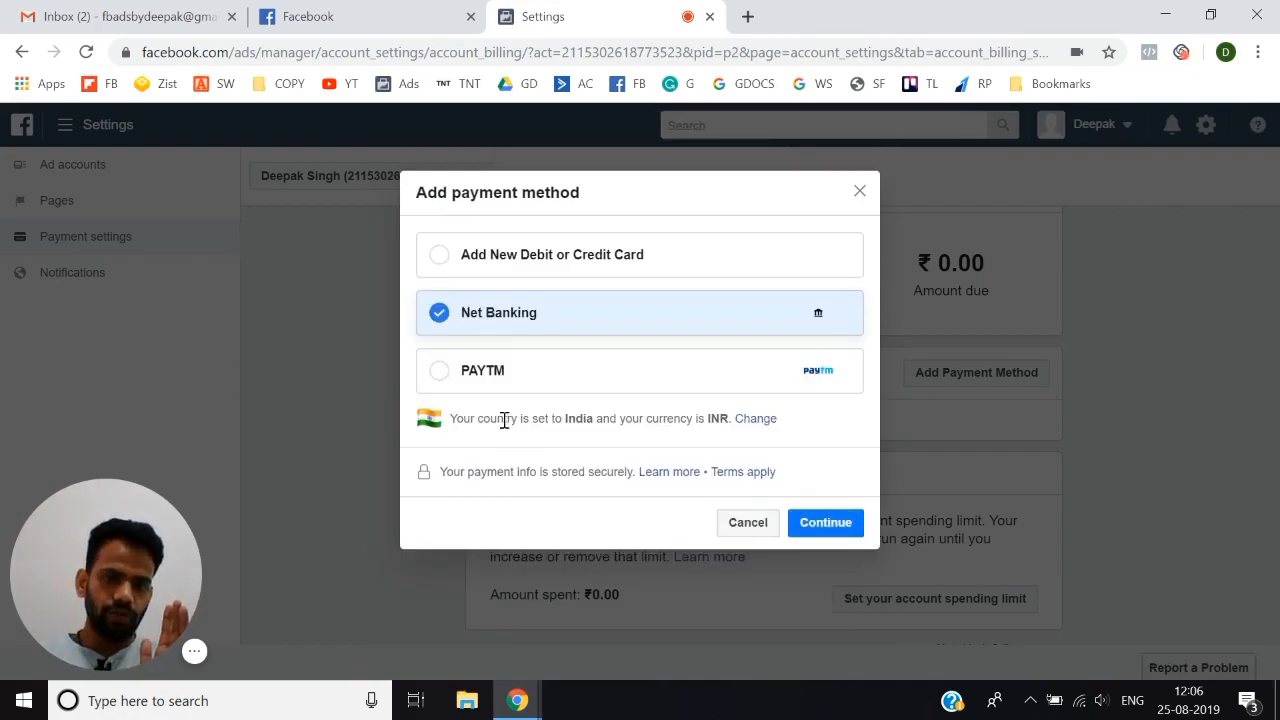
pyautogui.click(505, 392)
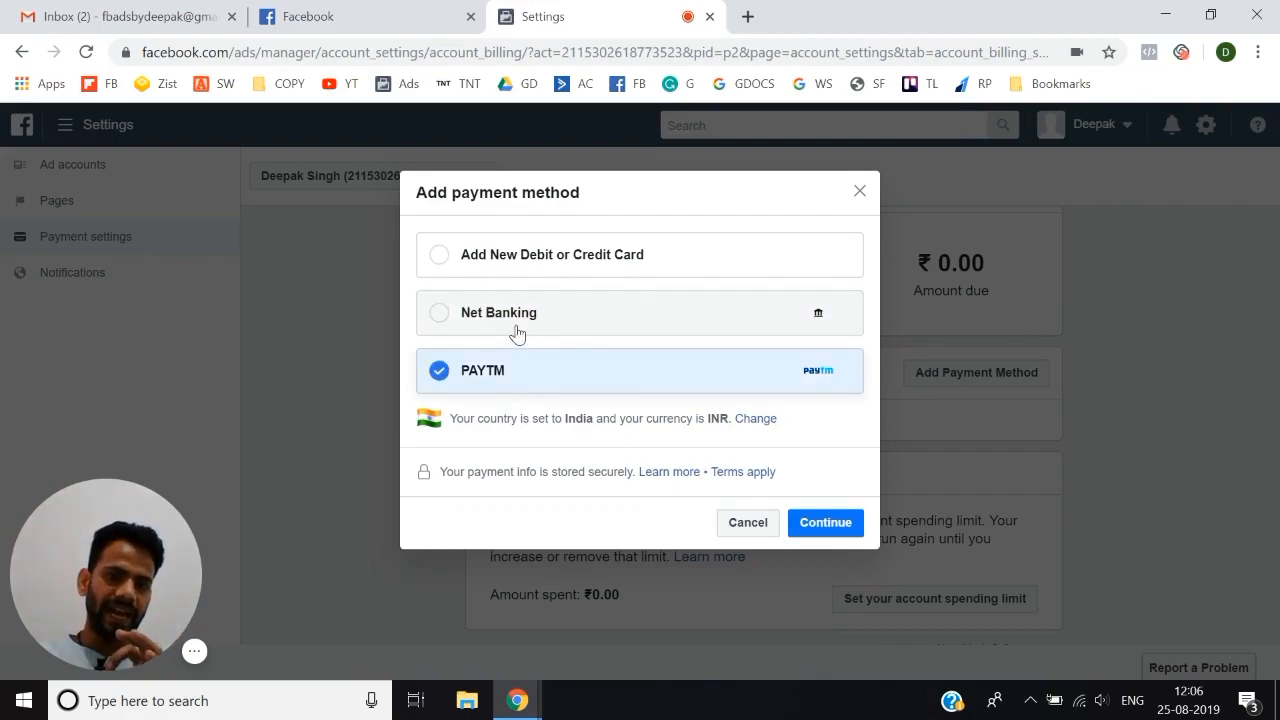
pyautogui.click(516, 330)
pyautogui.click(529, 255)
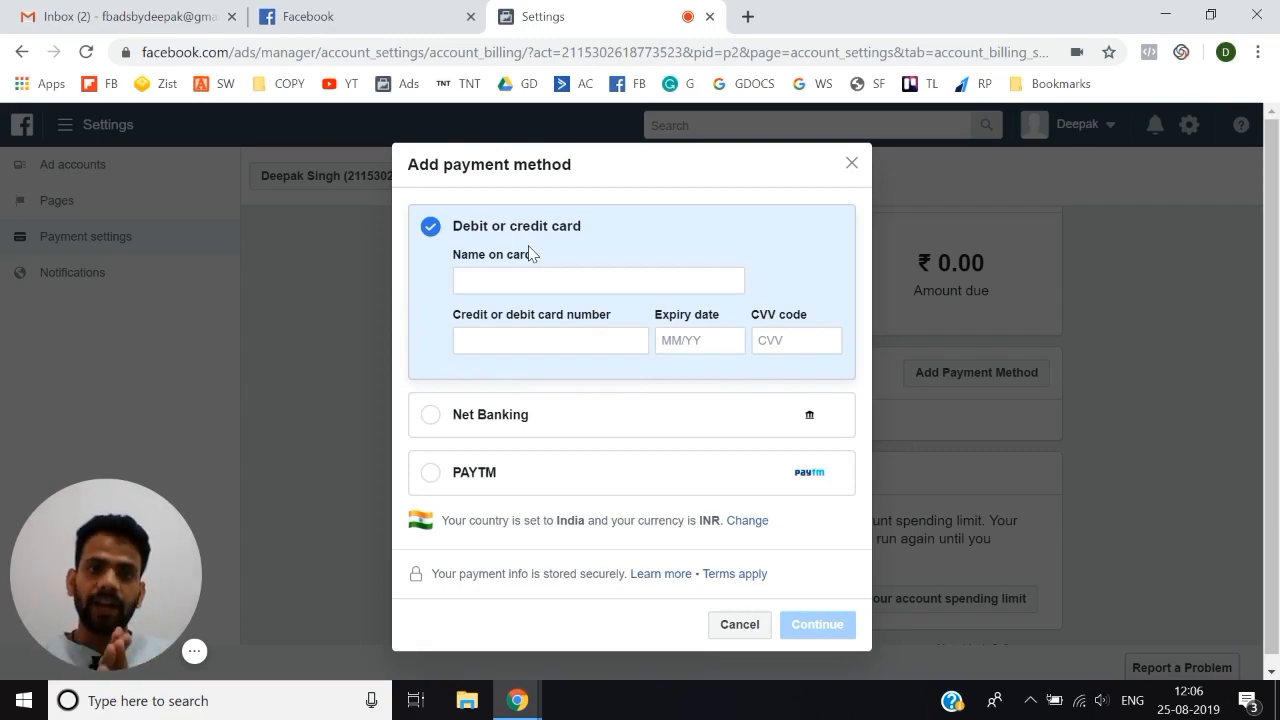
pyautogui.click(477, 414)
pyautogui.click(503, 378)
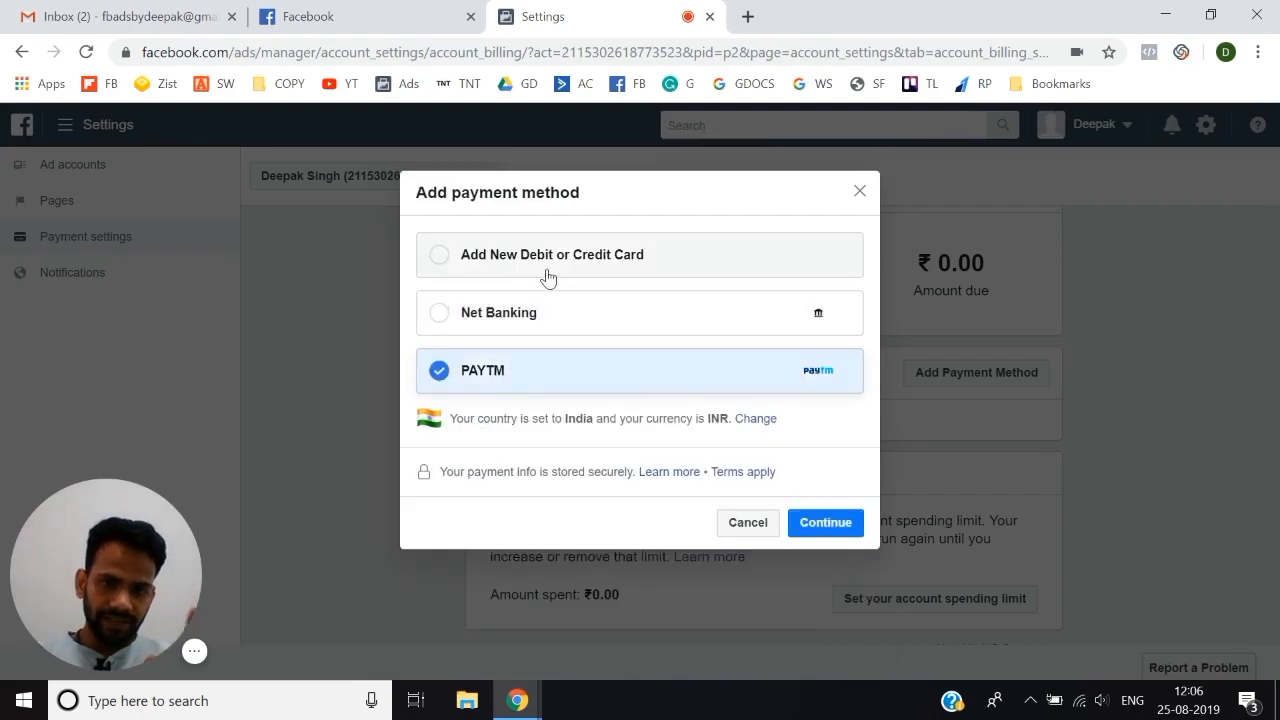
pyautogui.click(549, 268)
pyautogui.click(503, 430)
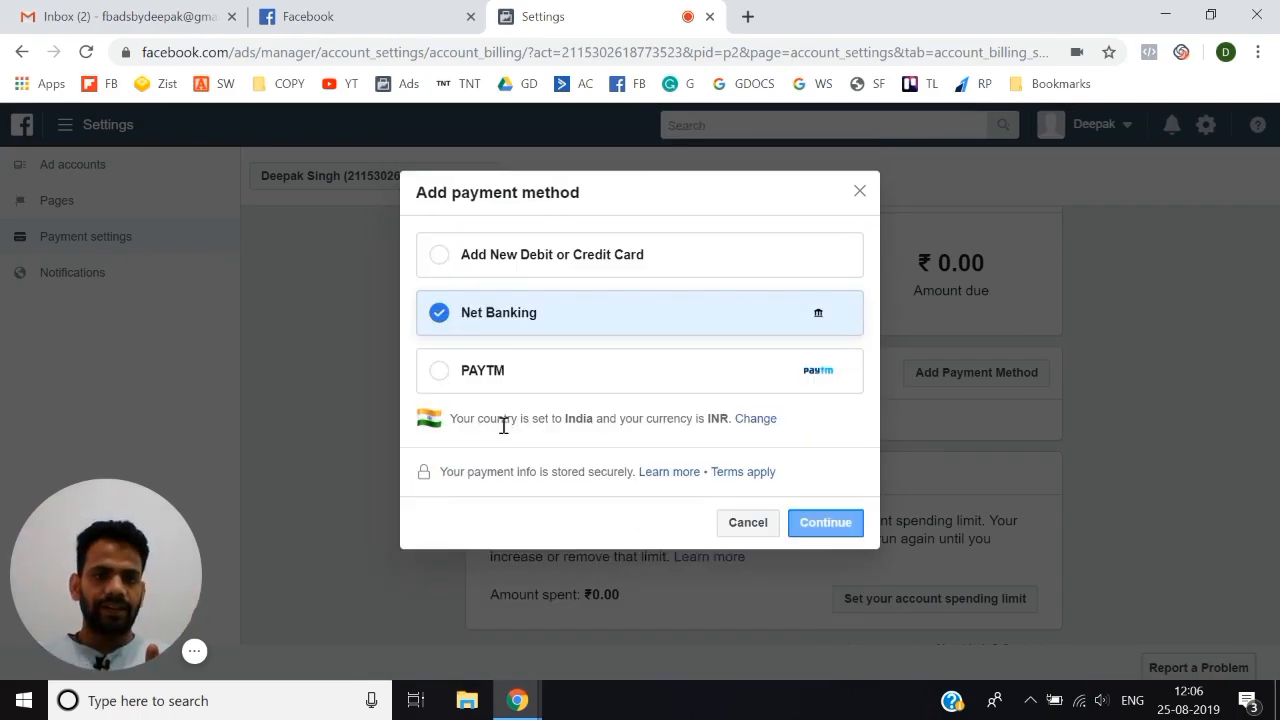
pyautogui.click(532, 370)
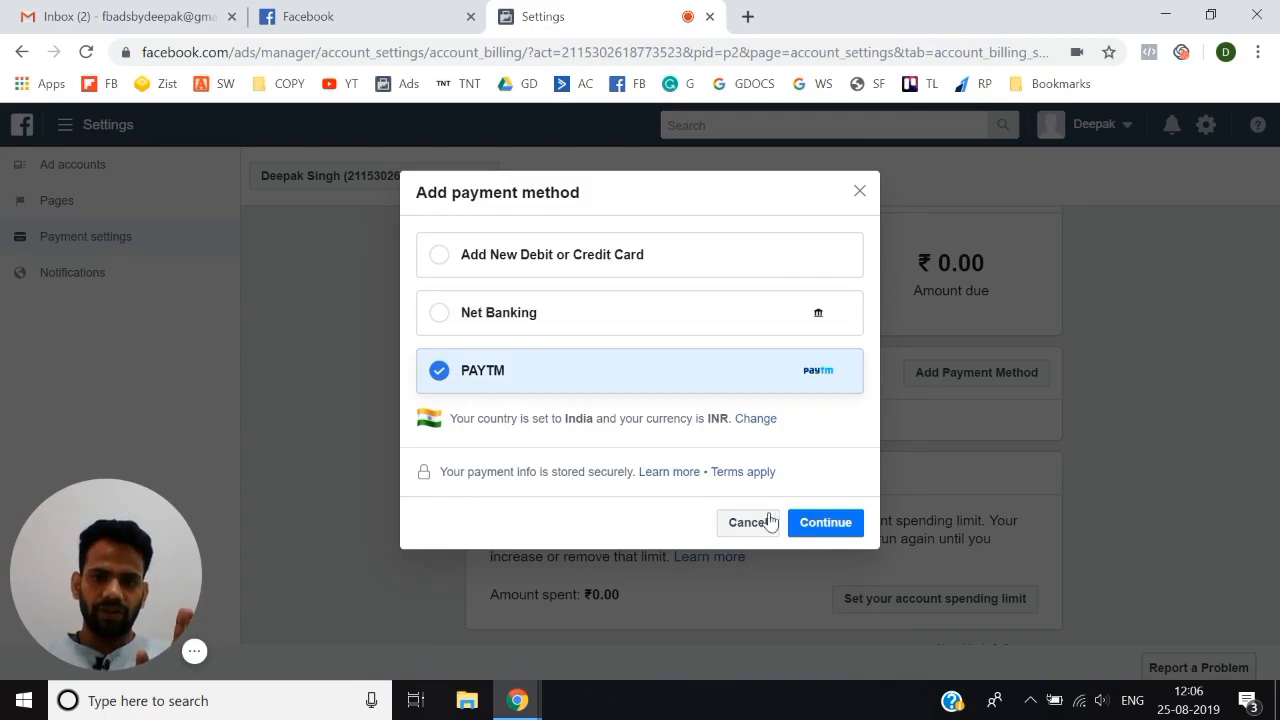
pyautogui.click(825, 522)
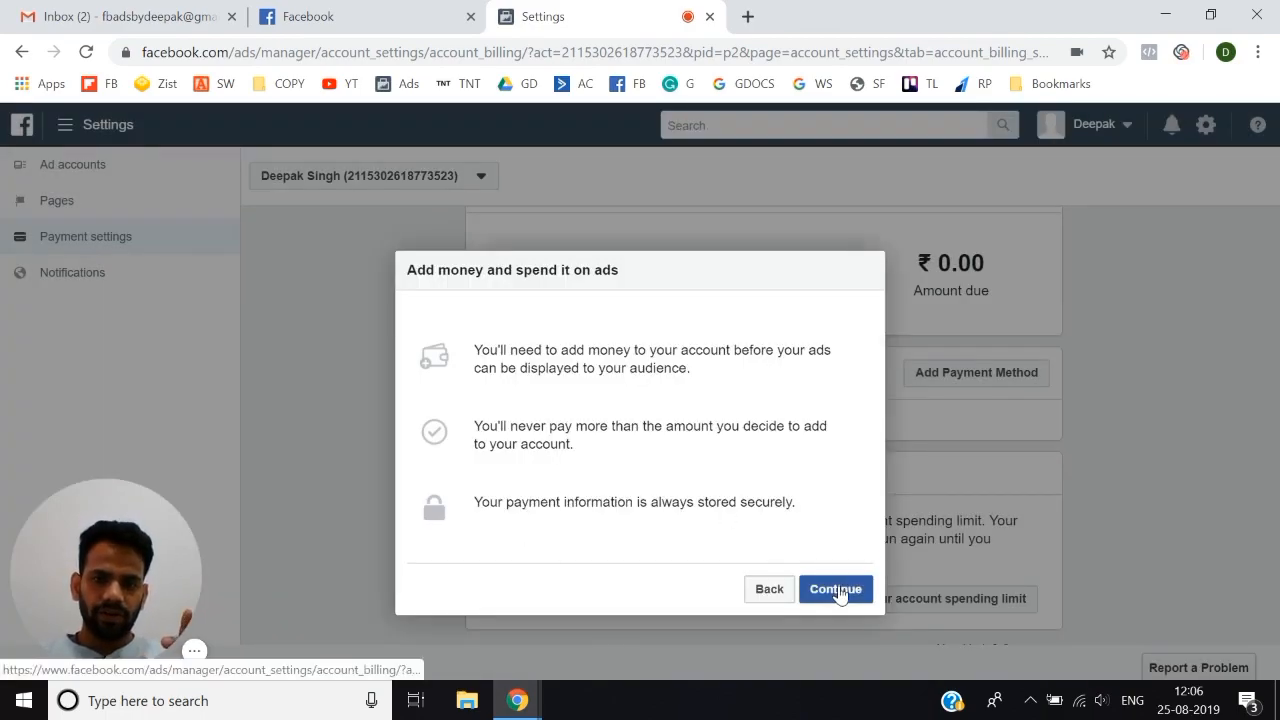
# Take a ₹100 PAYTM top-up through to the PayU step, then back out to payment settings.
pyautogui.click(835, 589)
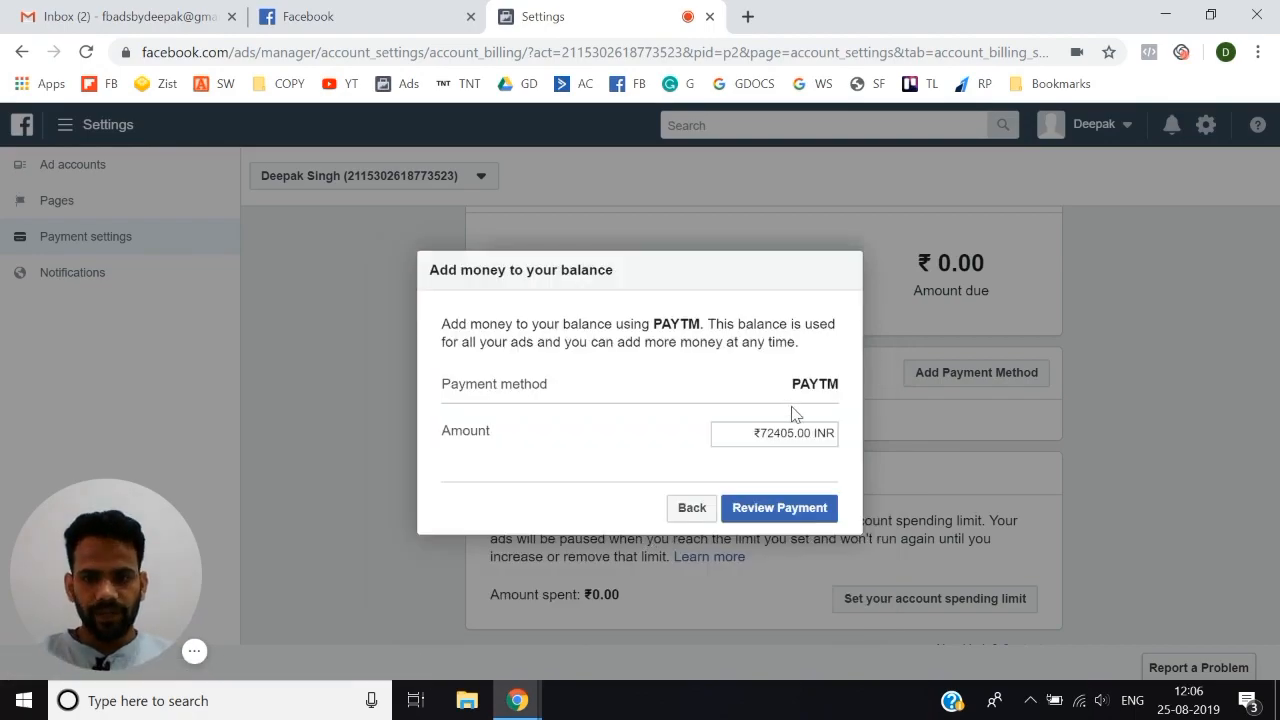
pyautogui.click(797, 432)
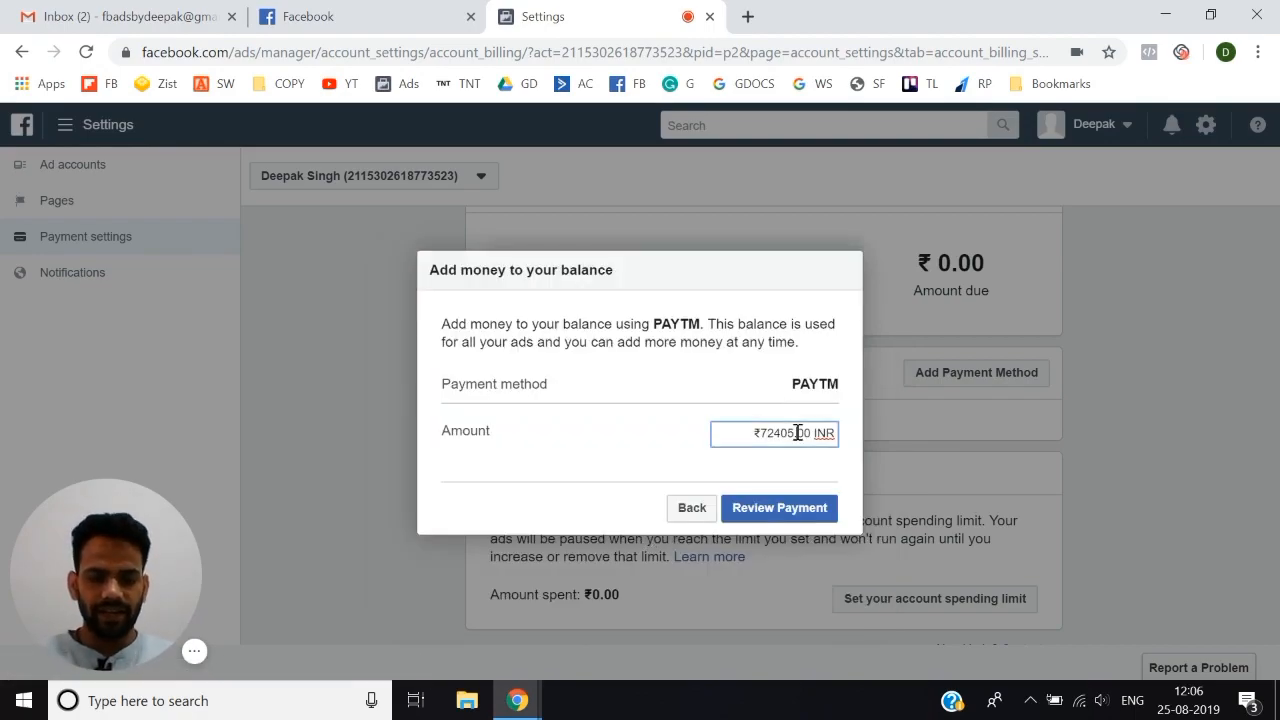
pyautogui.hotkey('ctrl', 'a')
pyautogui.write('100')
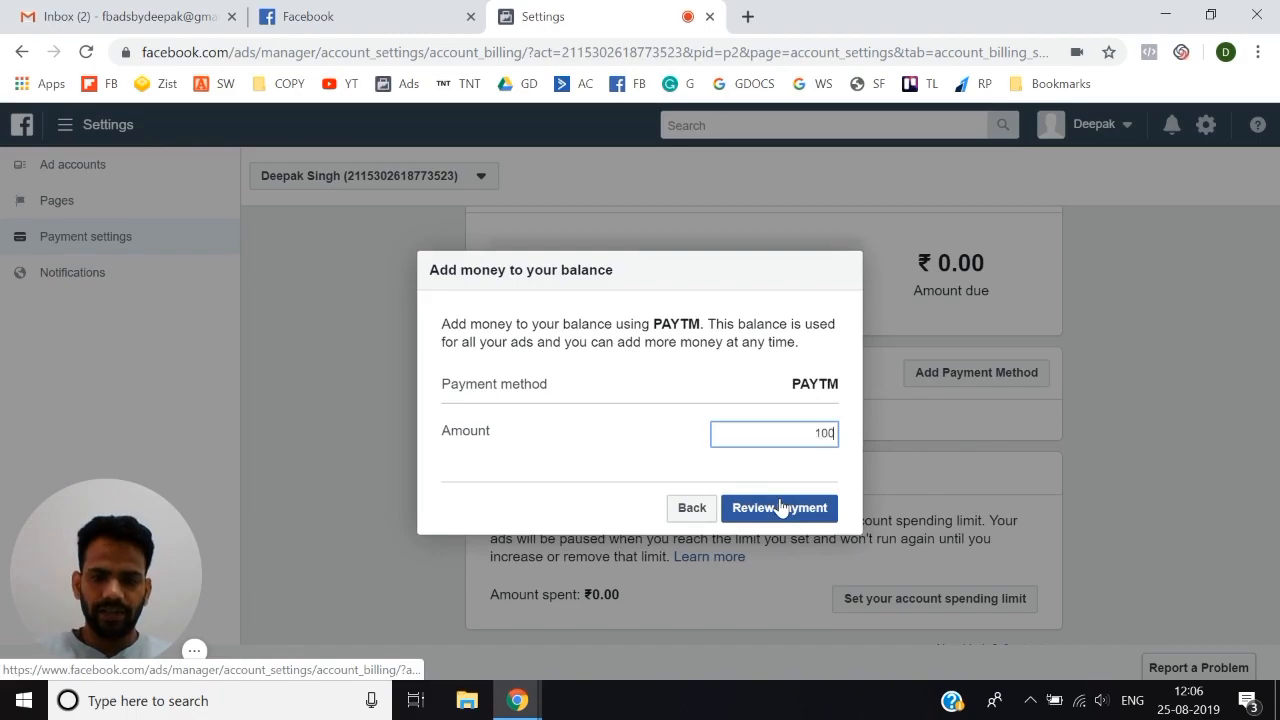
pyautogui.click(752, 517)
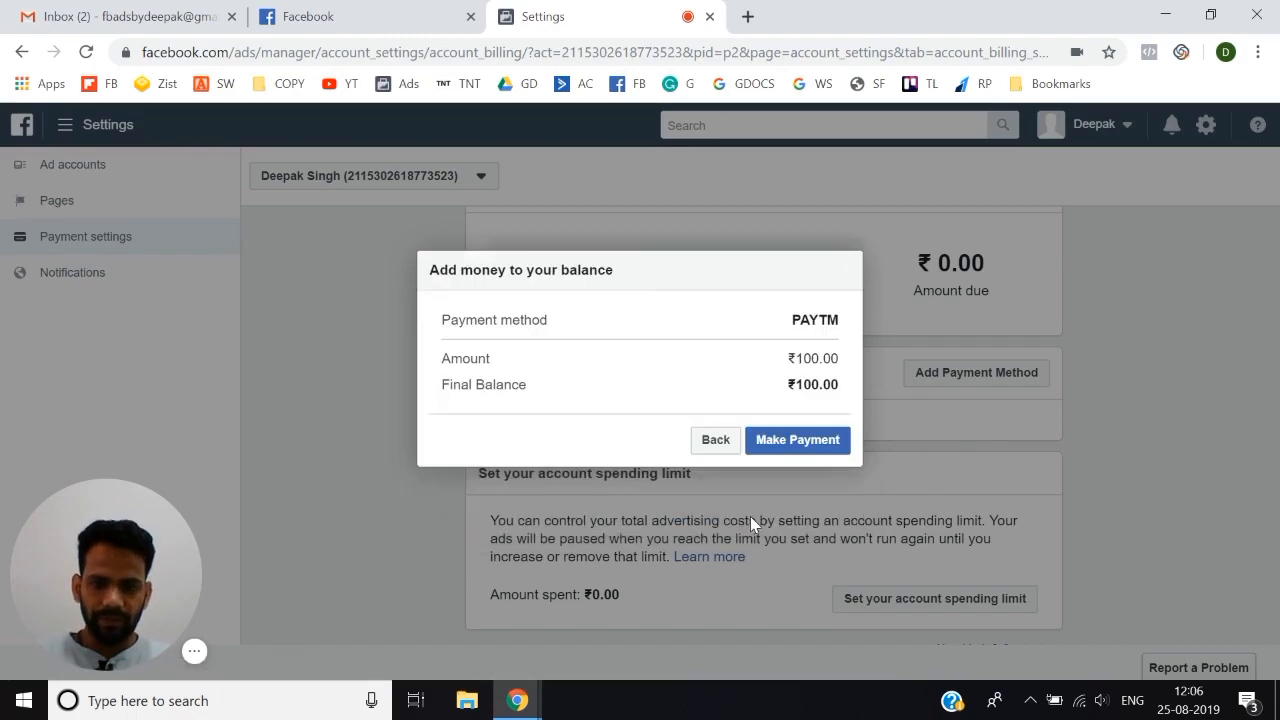
pyautogui.click(818, 447)
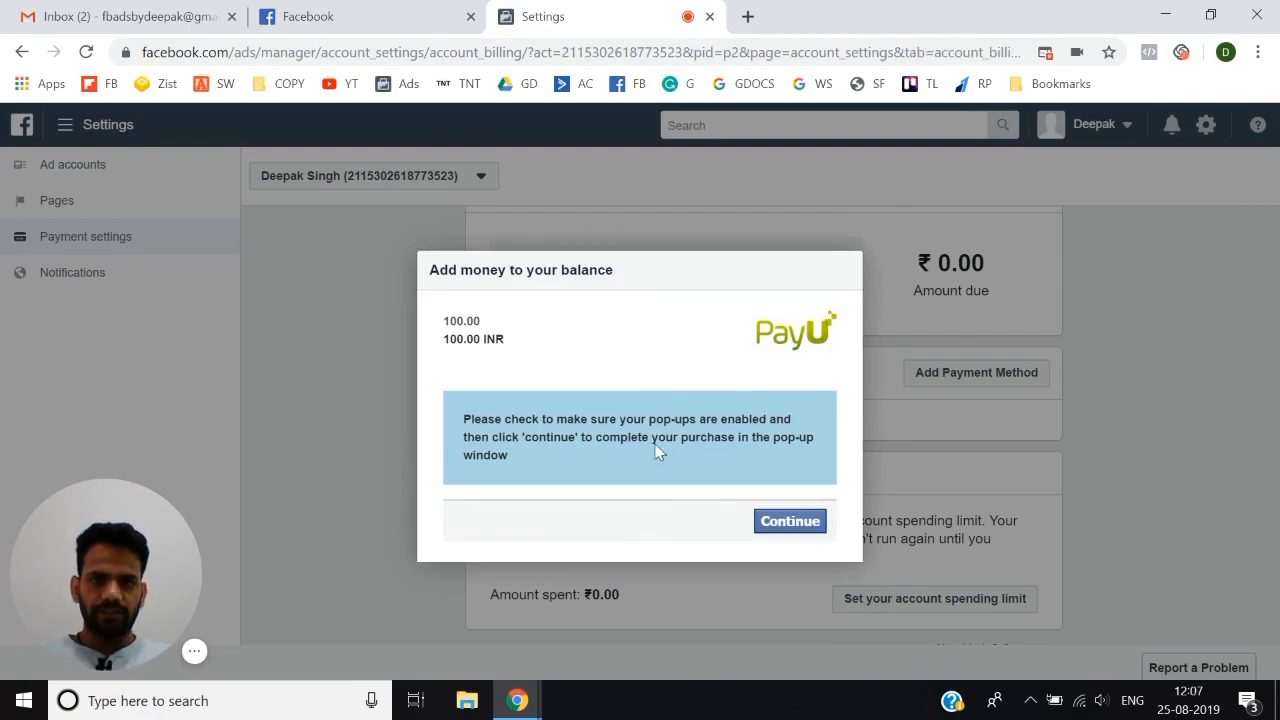
pyautogui.click(21, 51)
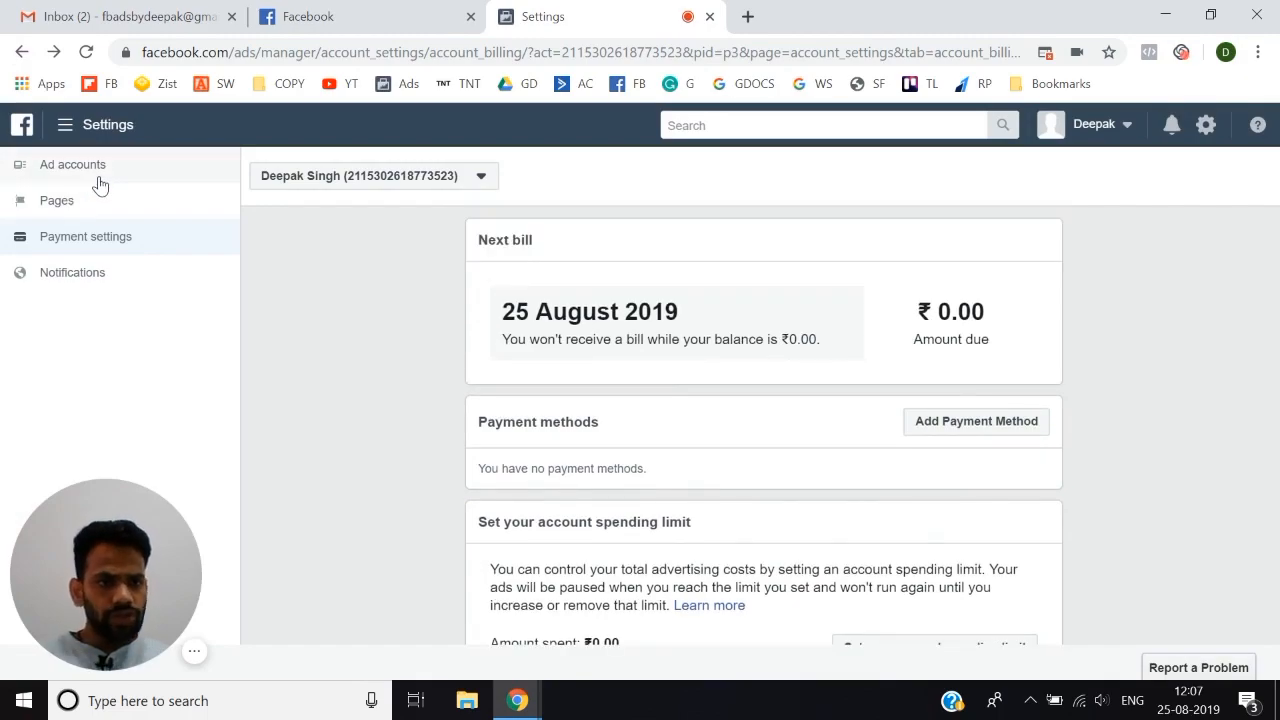
# Open Ad account settings showing the Asia/Kolkata time zone, INR currency and one admin.
pyautogui.click(98, 178)
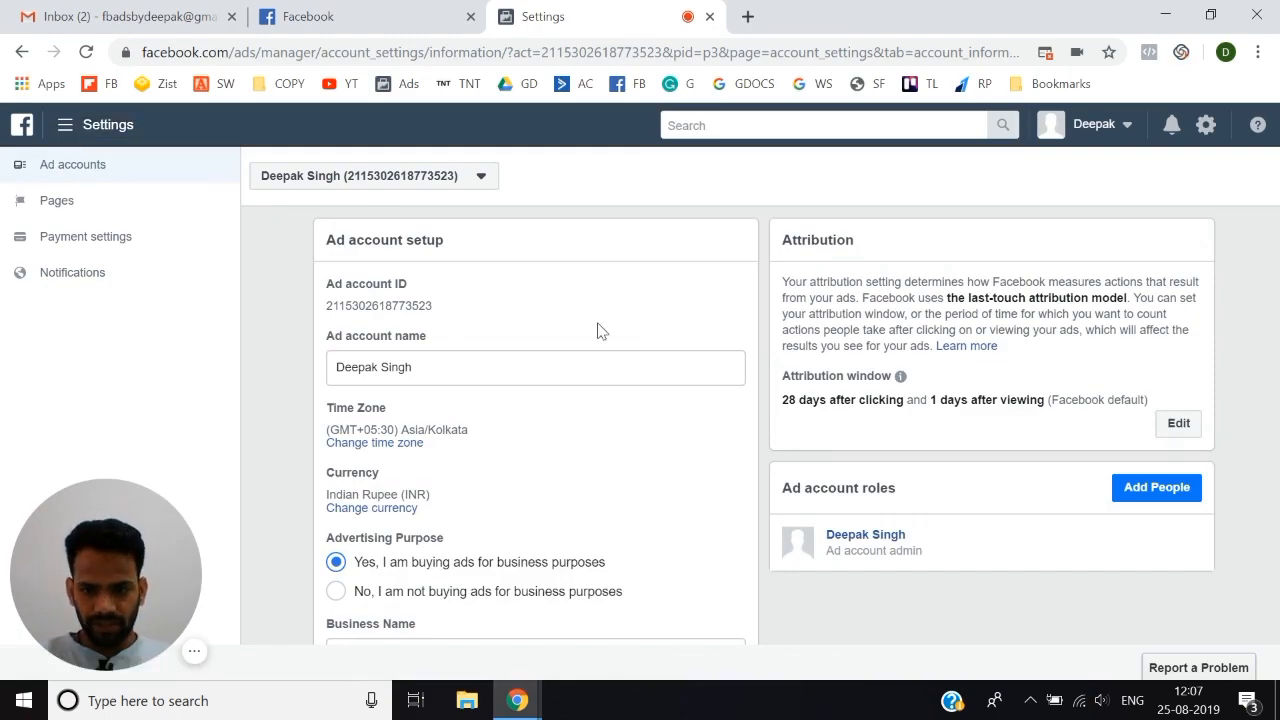
pyautogui.scroll(-1, 598, 330)
pyautogui.scroll(1, 251, 429)
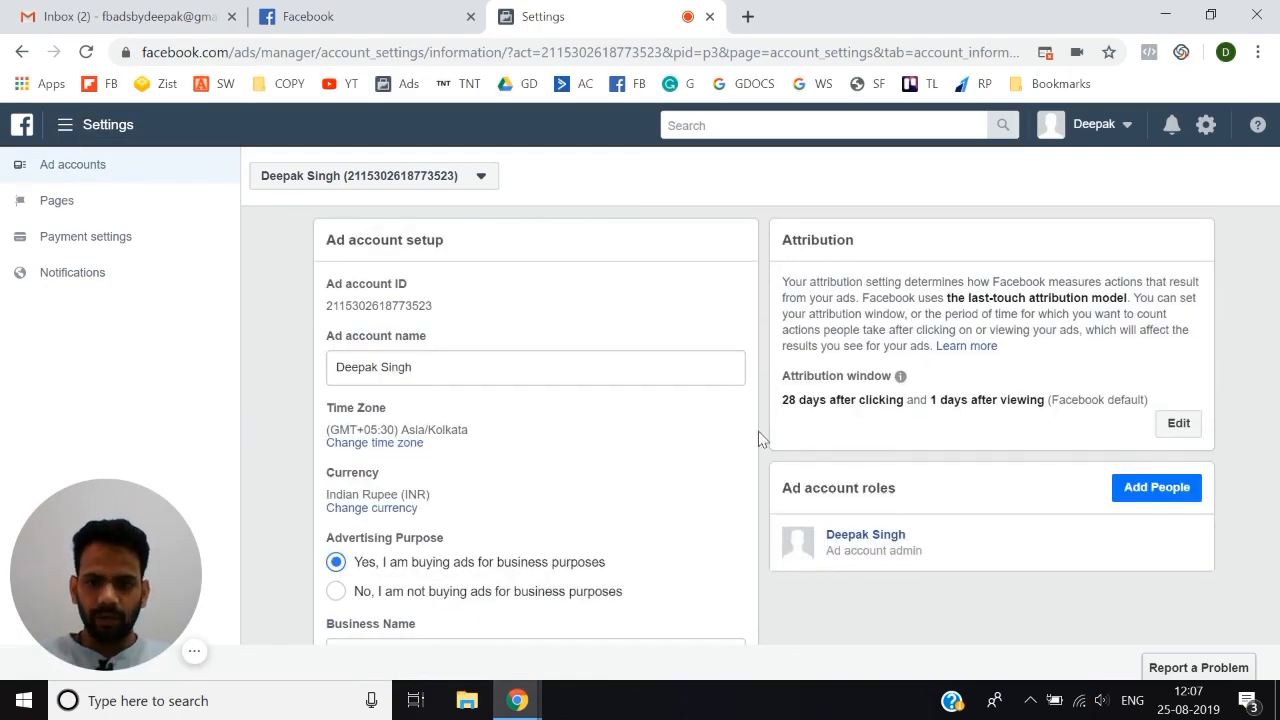
pyautogui.scroll(-1, 780, 448)
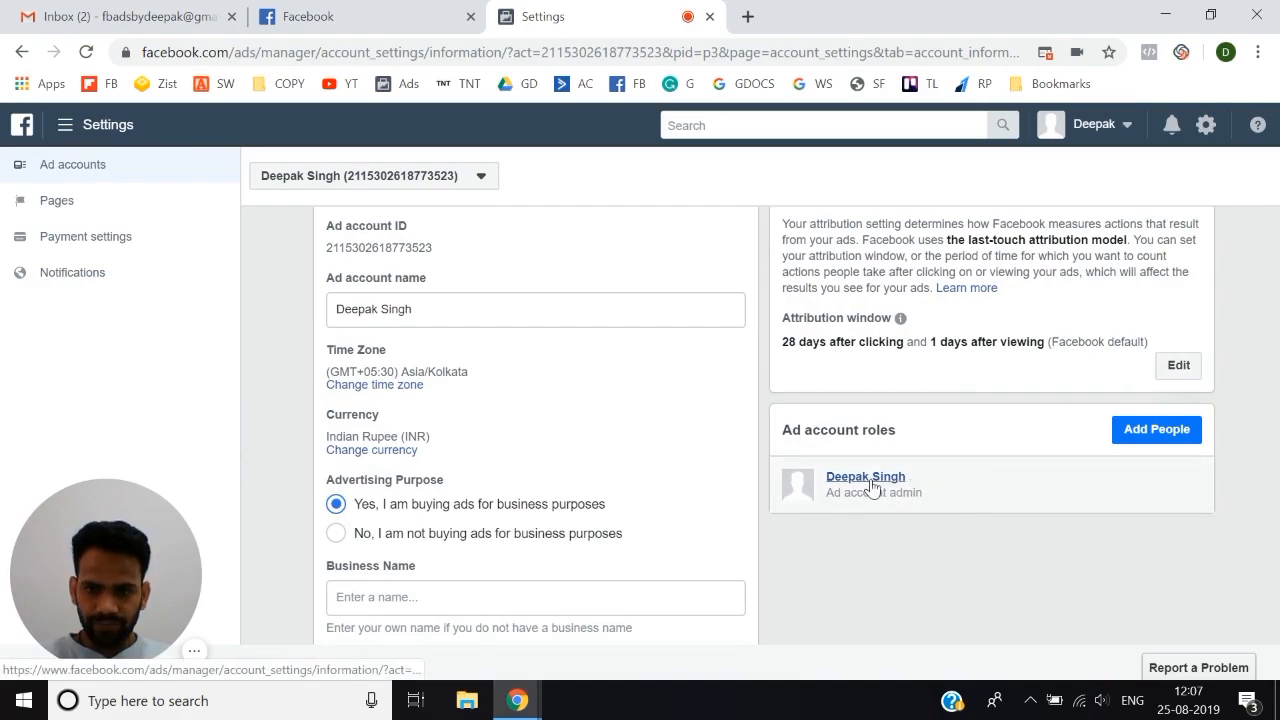
pyautogui.scroll(1, 885, 531)
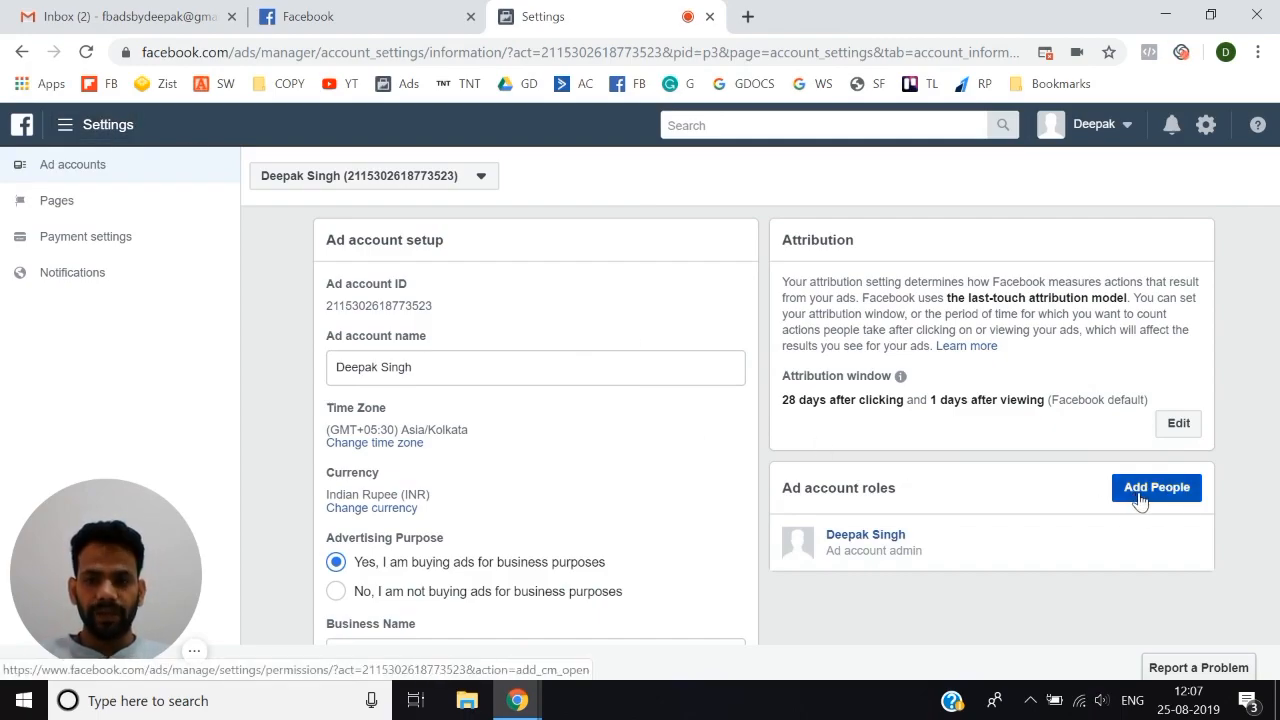
pyautogui.click(84, 130)
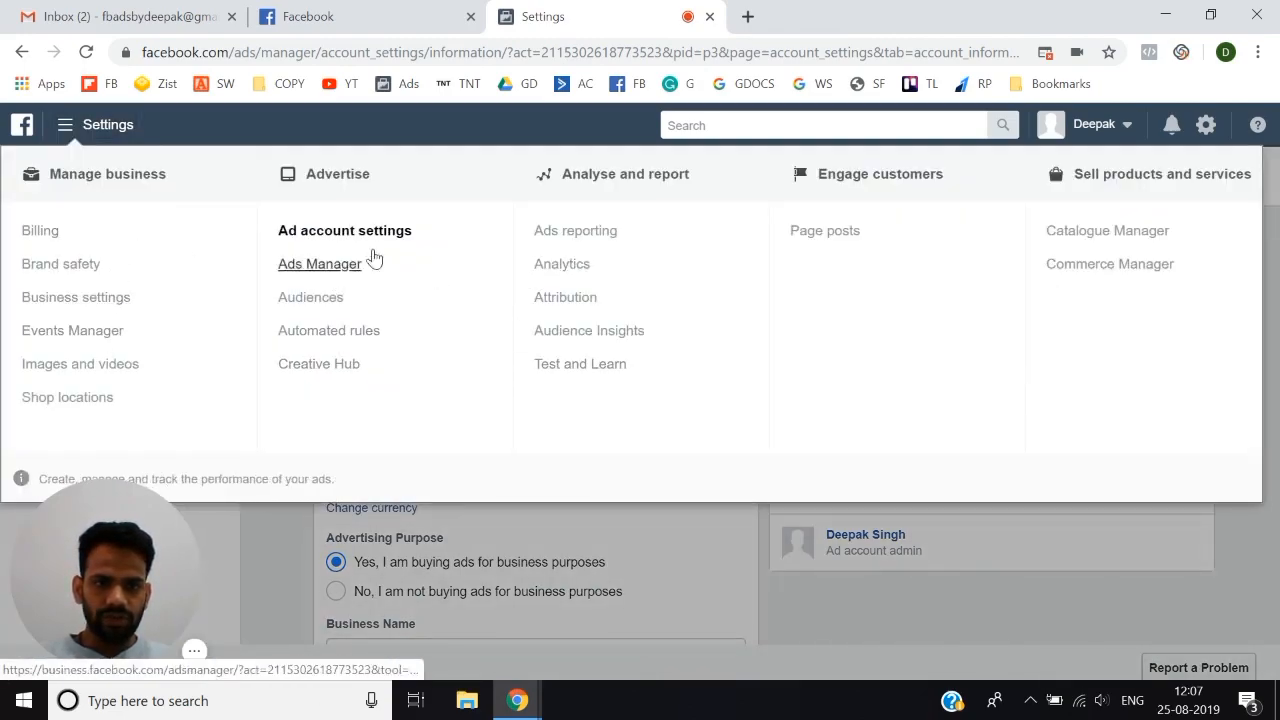
pyautogui.click(350, 238)
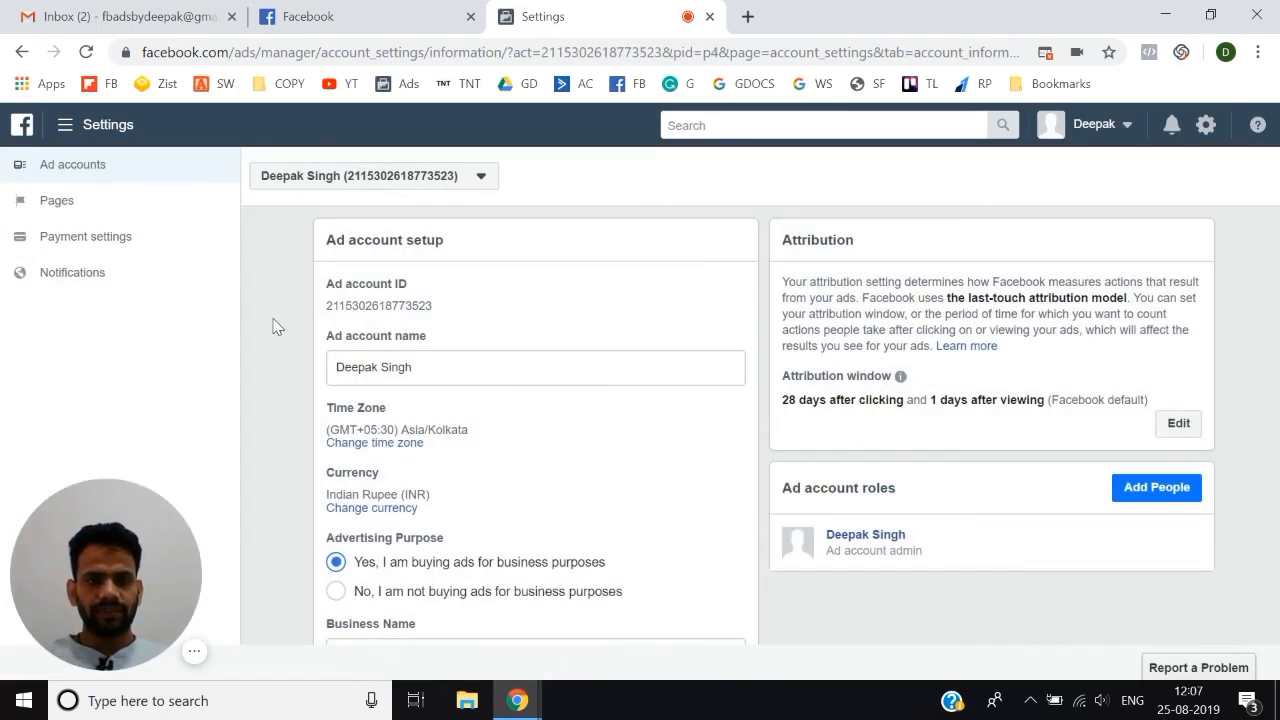
pyautogui.scroll(-1, 290, 325)
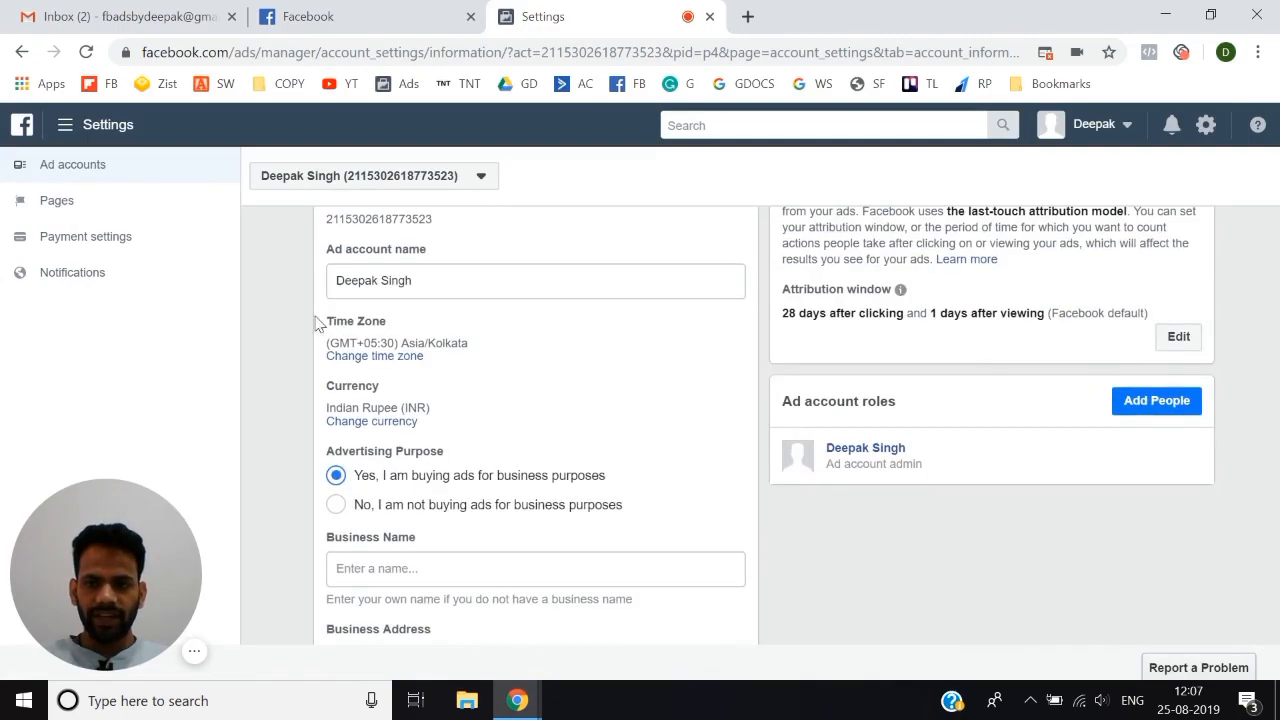
pyautogui.click(1147, 412)
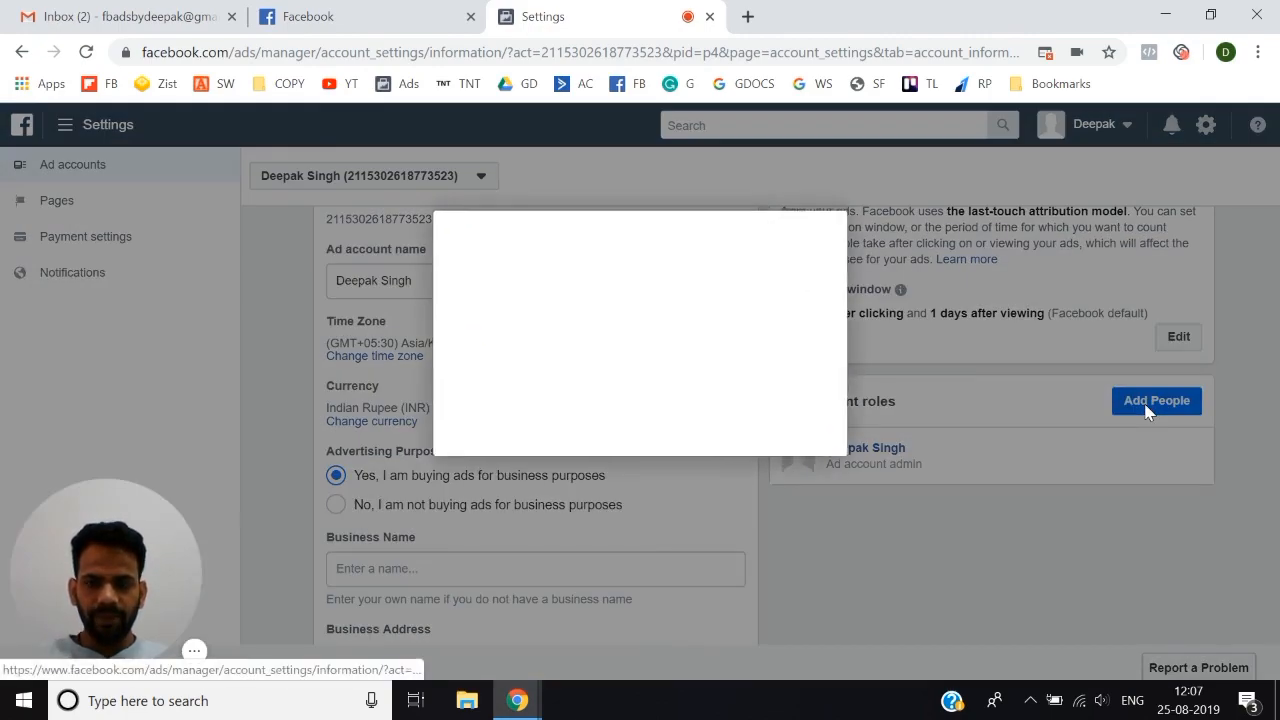
pyautogui.click(621, 304)
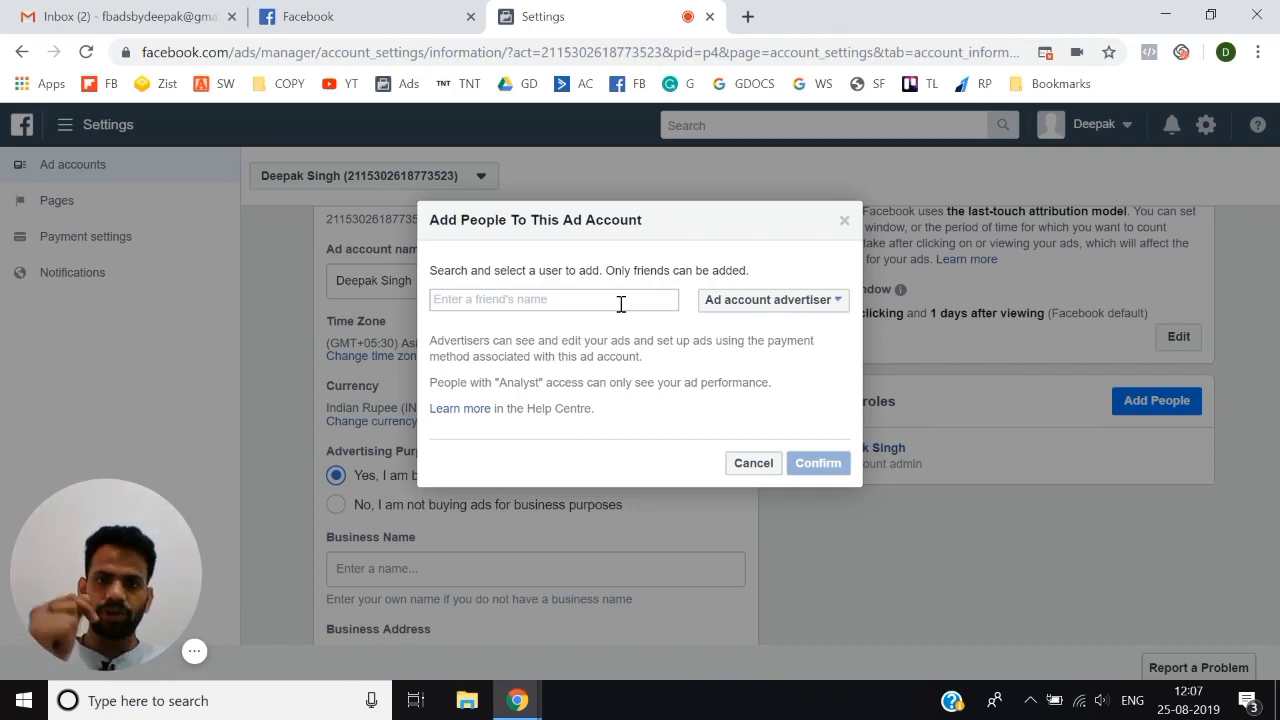
pyautogui.write('adgadf')
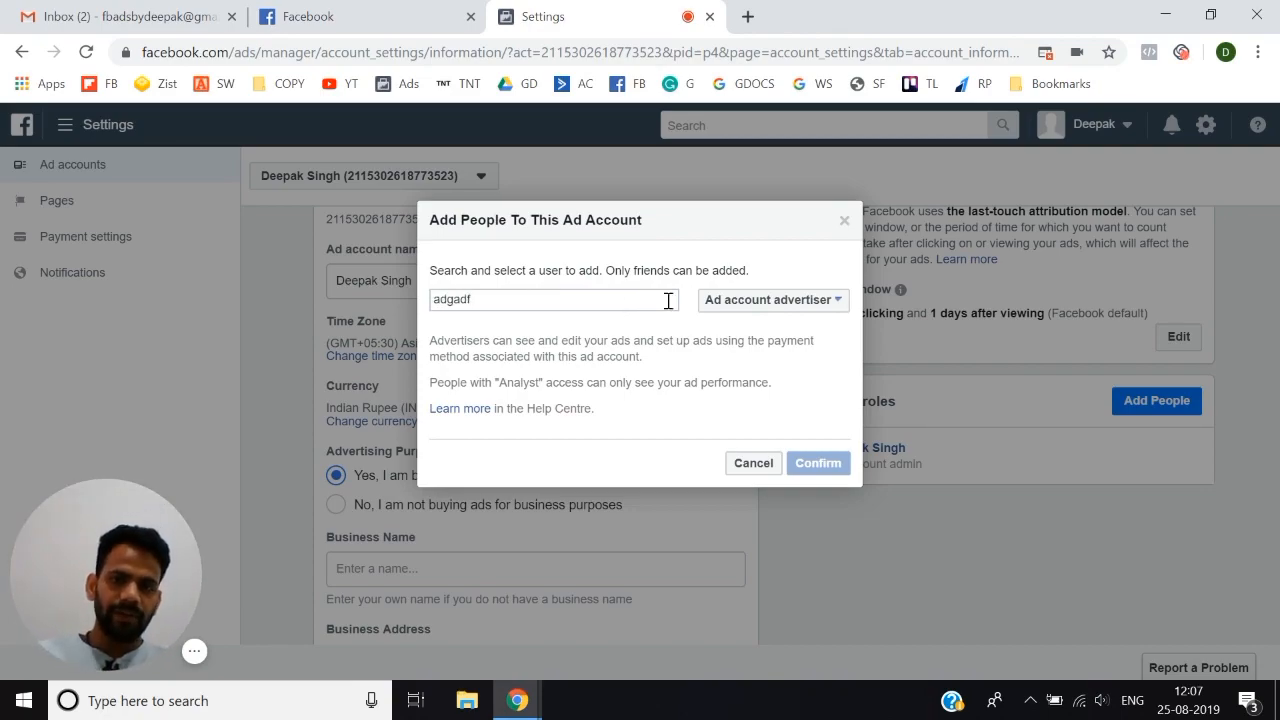
pyautogui.click(766, 300)
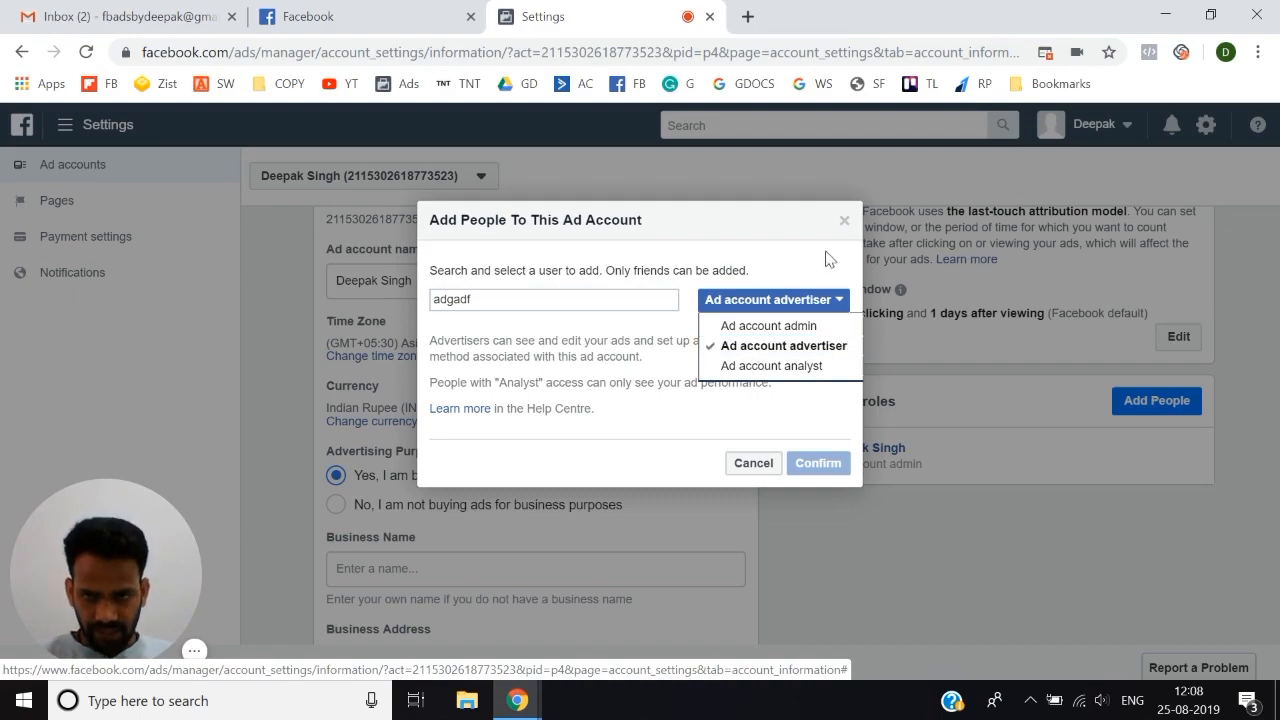
pyautogui.click(844, 221)
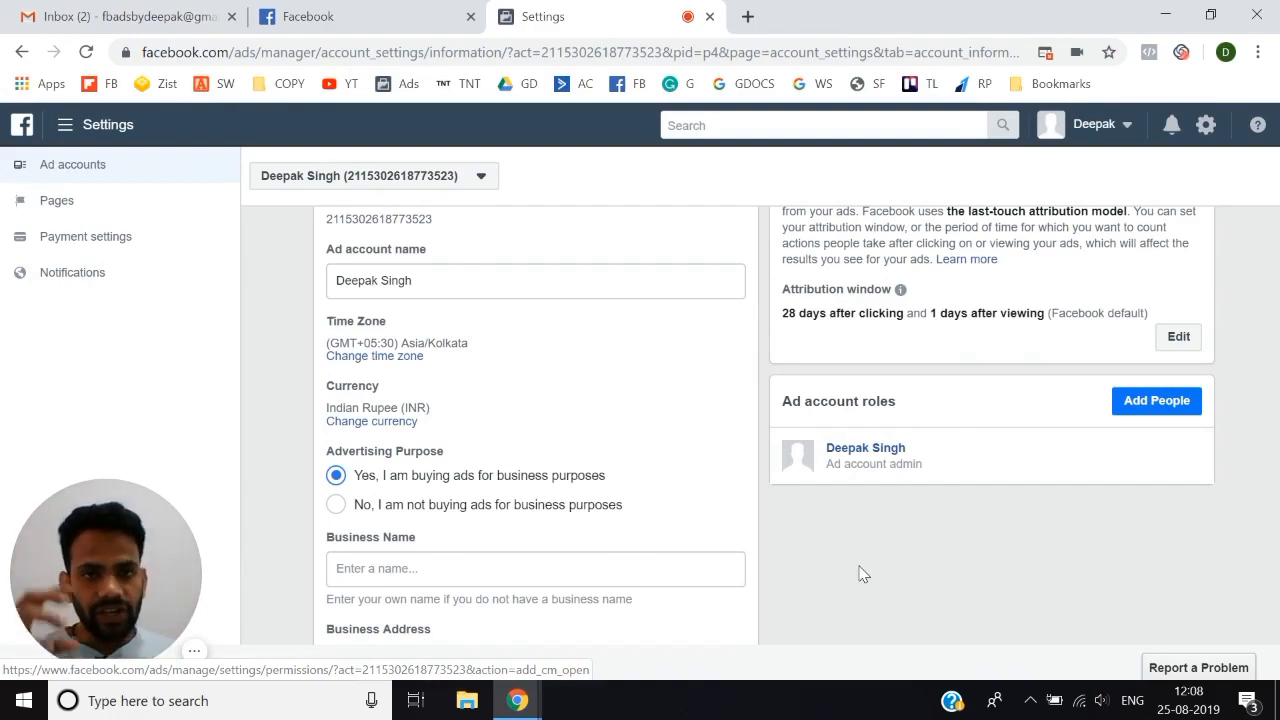
# Load business.facebook.com in a new tab, briefly revisiting the ad account settings tab.
pyautogui.click(748, 18)
pyautogui.write('business')
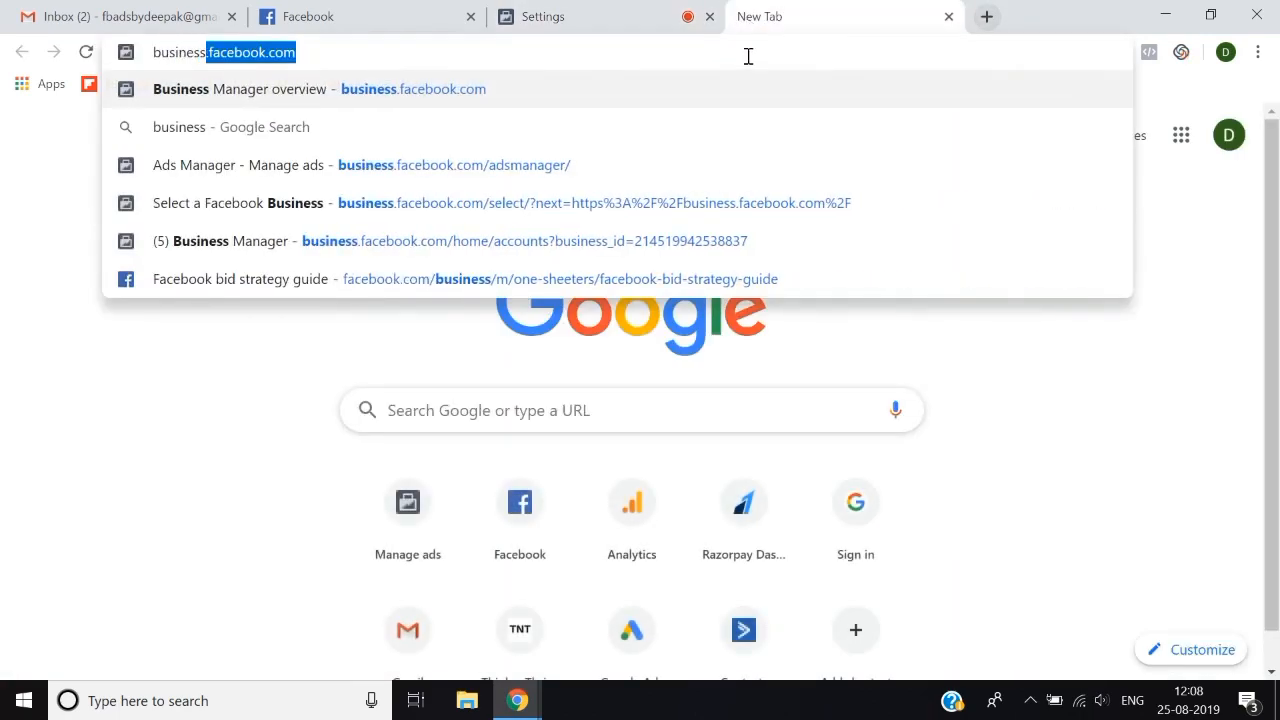
pyautogui.press('Right')
pyautogui.press('Return')
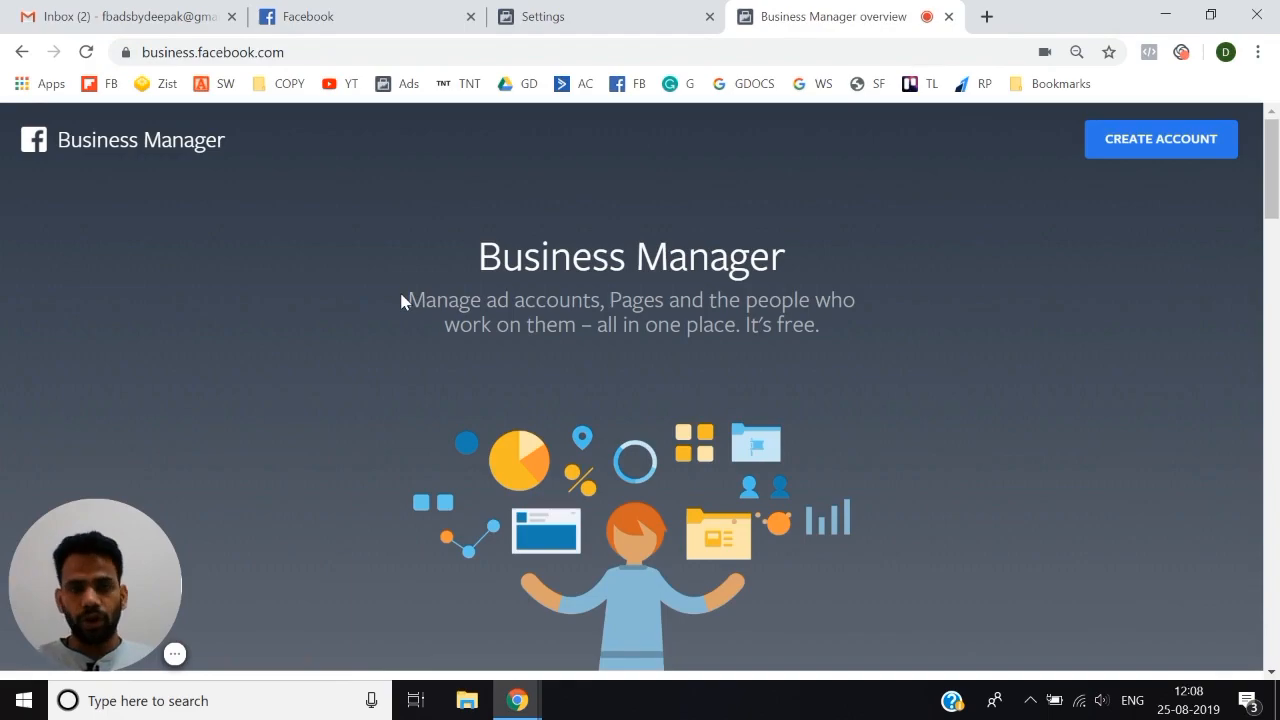
pyautogui.click(612, 12)
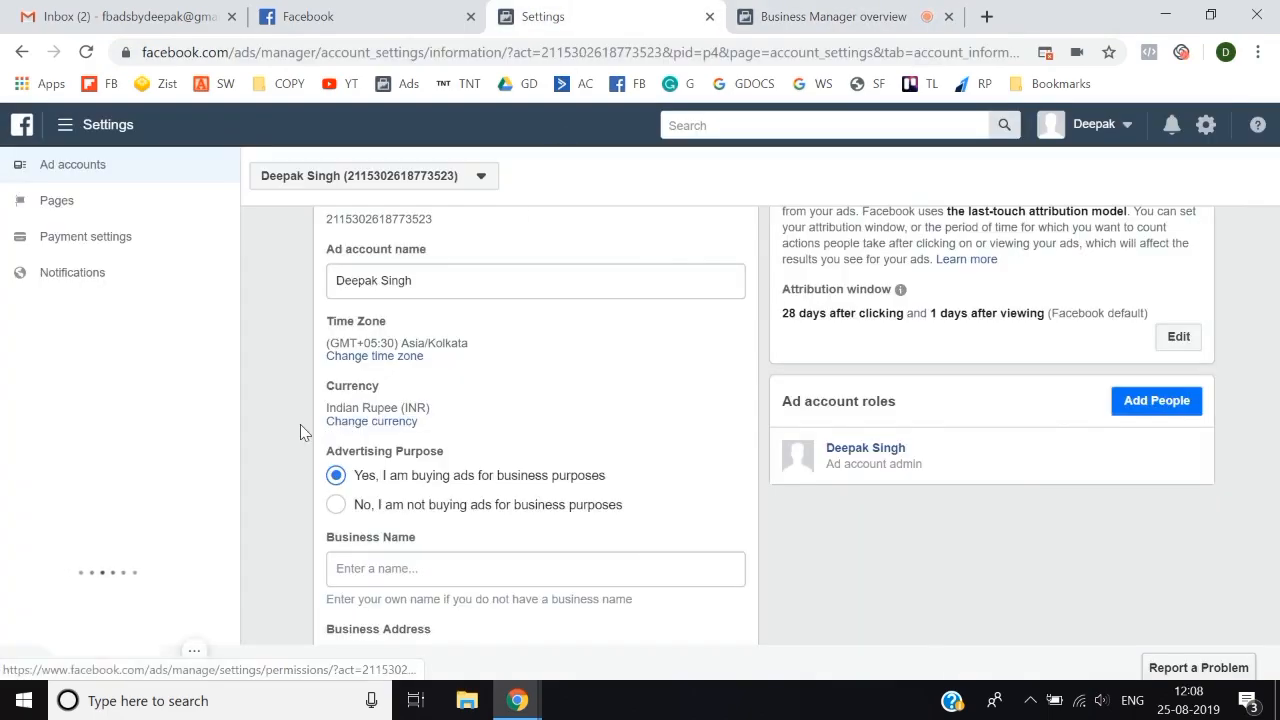
pyautogui.scroll(1, 300, 424)
pyautogui.click(745, 12)
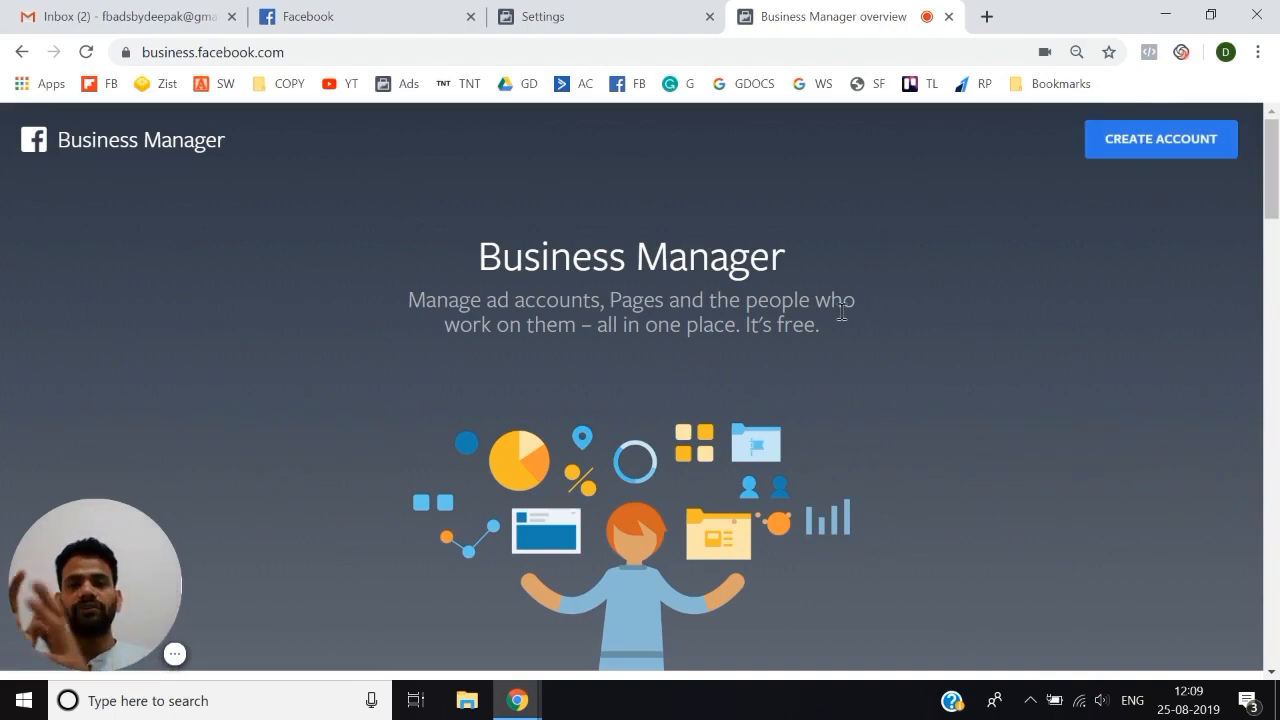
# Name the new Business Manager account '100 Days Facebook Ads Course' followed by the owner's name.
pyautogui.click(1141, 136)
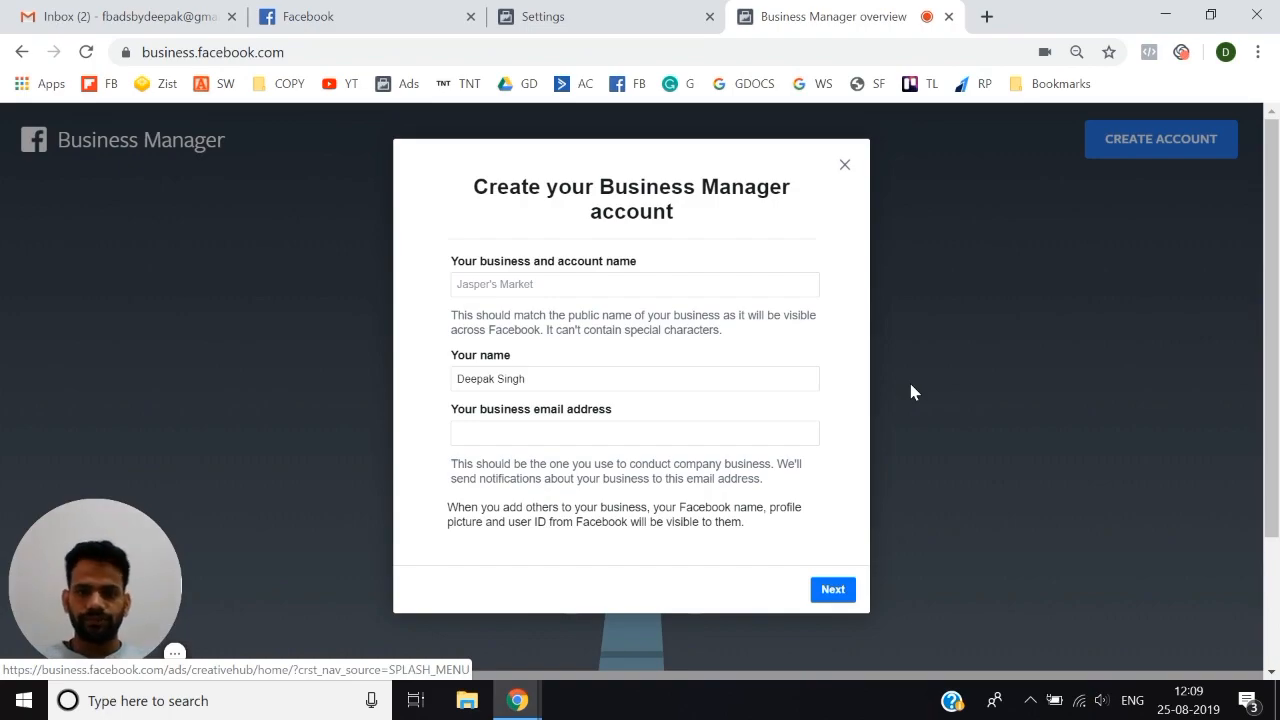
pyautogui.click(642, 284)
pyautogui.write('100 Days ')
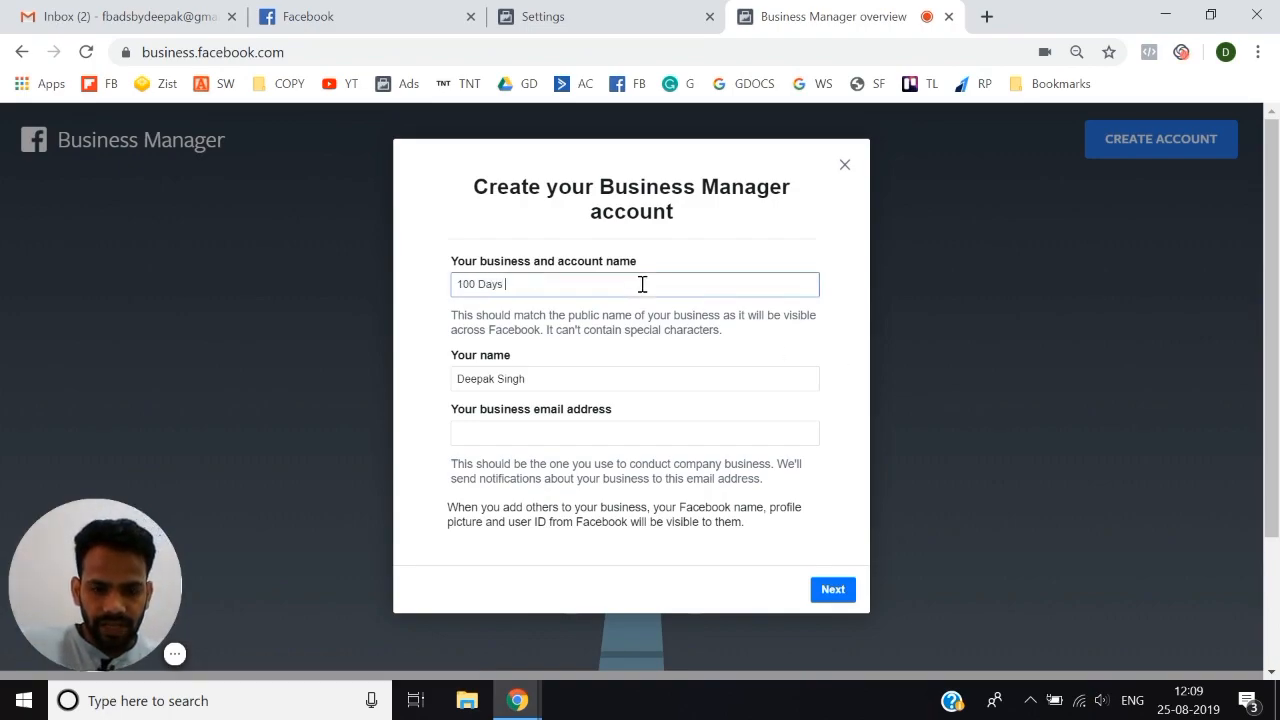
pyautogui.write('Facebook Ads')
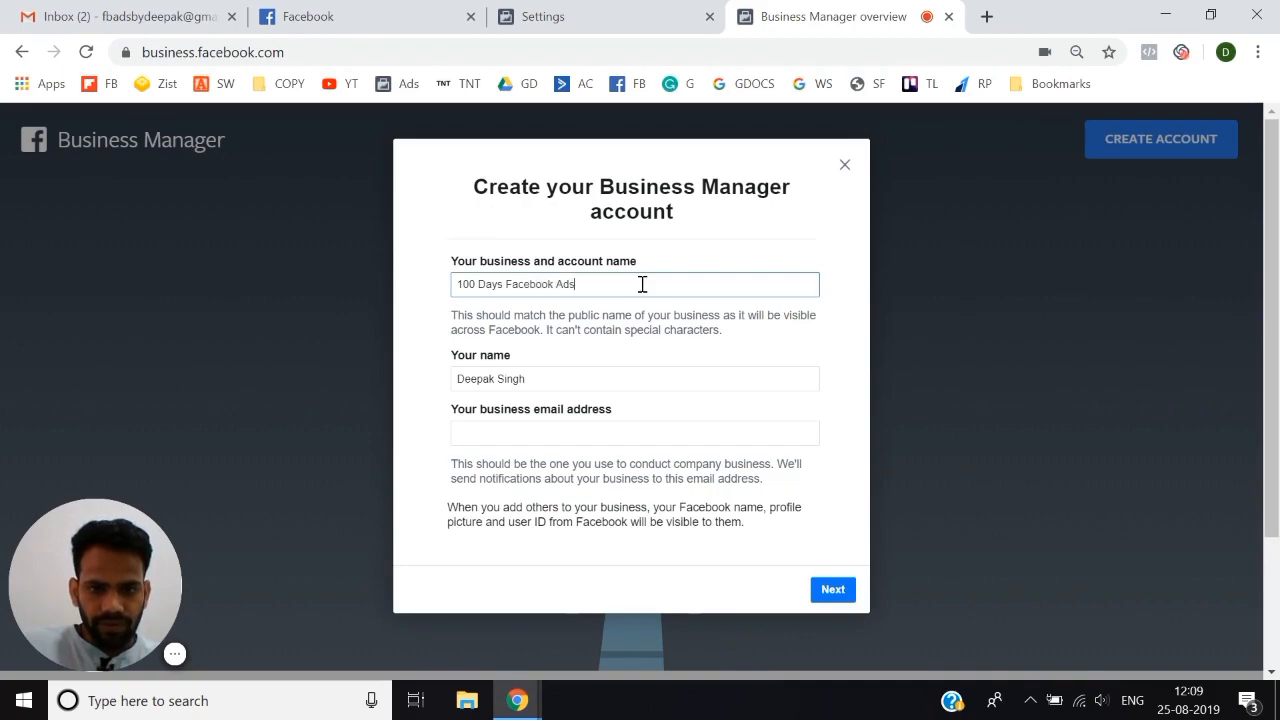
pyautogui.write(' Course By Deepak')
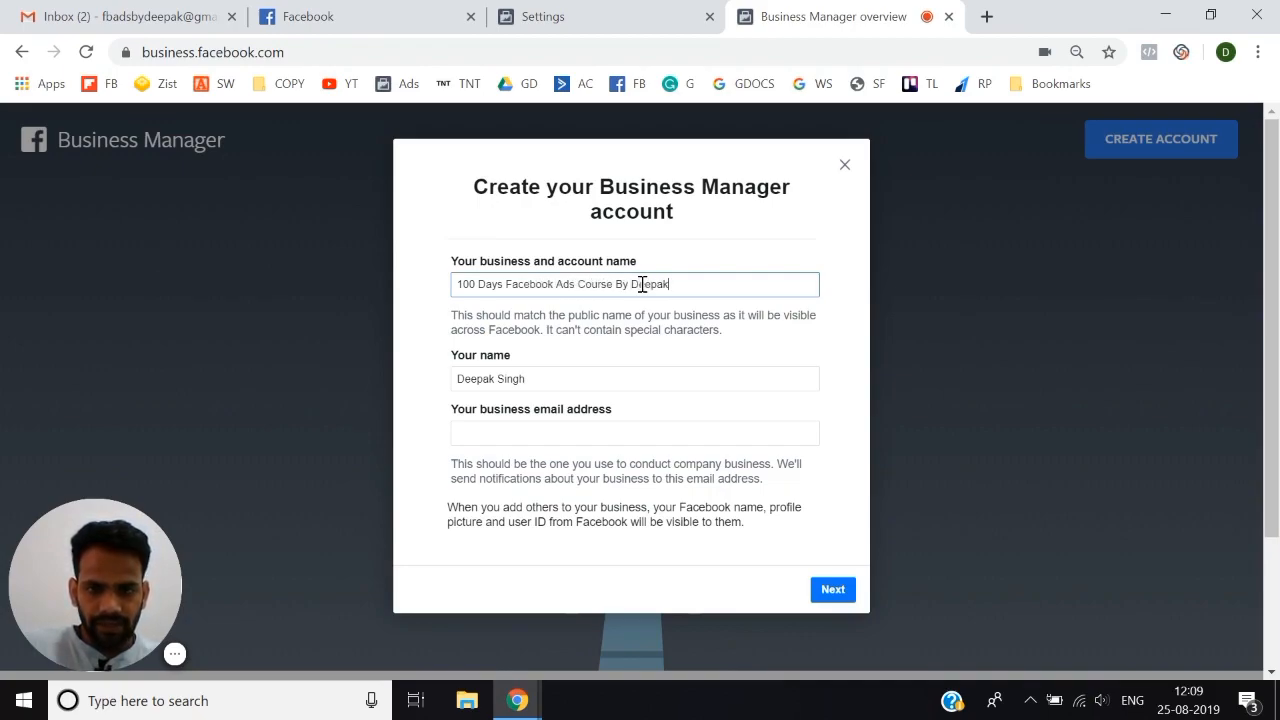
pyautogui.click(568, 375)
pyautogui.scroll(-1, 568, 375)
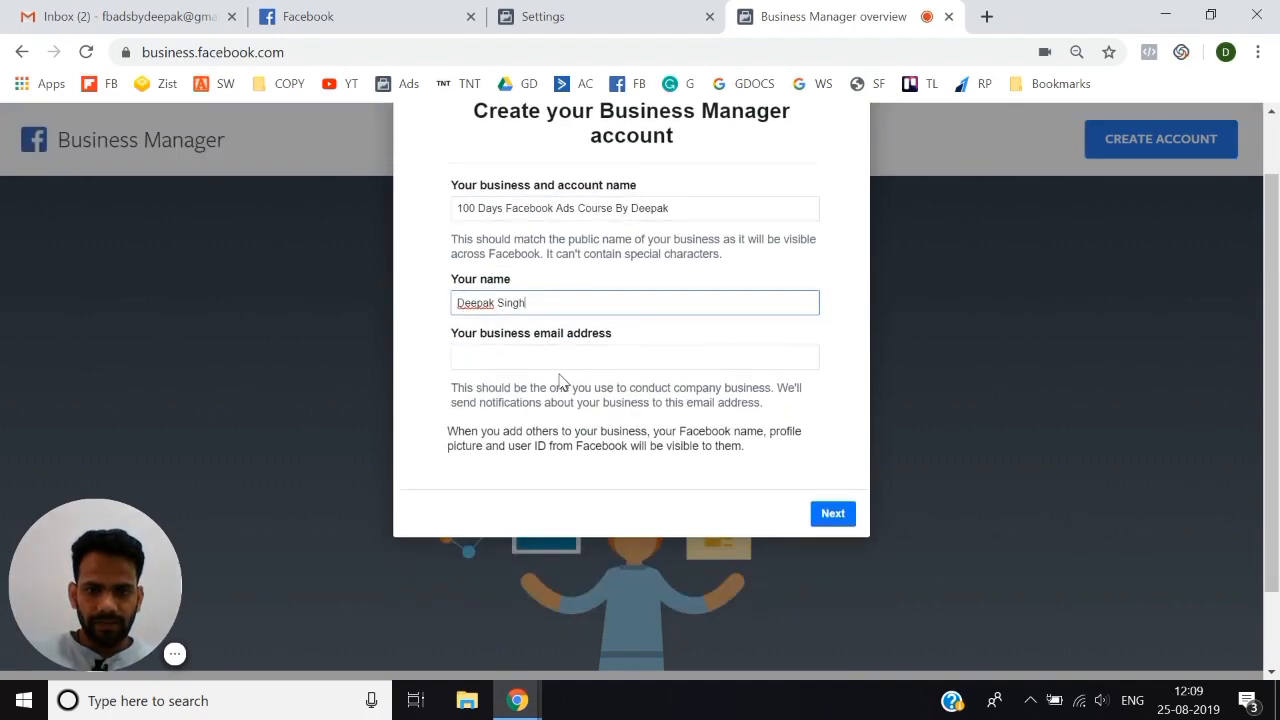
pyautogui.click(553, 367)
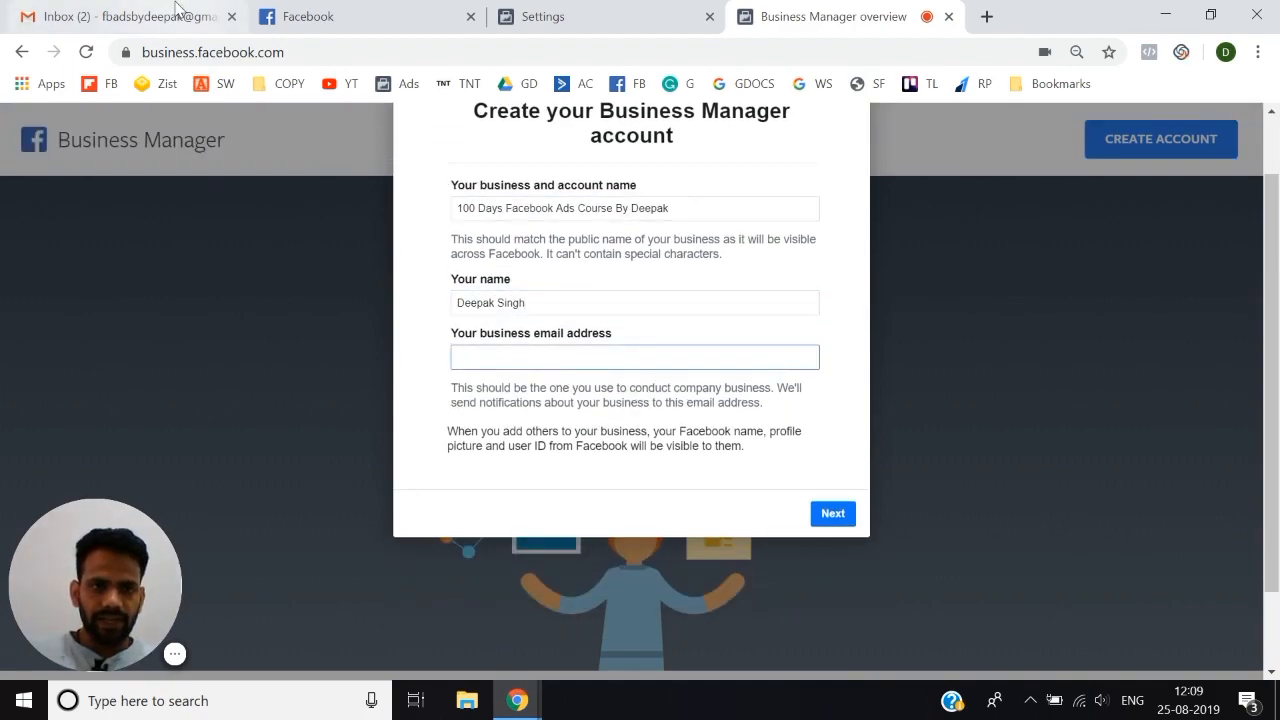
pyautogui.click(130, 16)
# Check the signed-in Google account's email and start typing it into the business email field.
pyautogui.click(1245, 136)
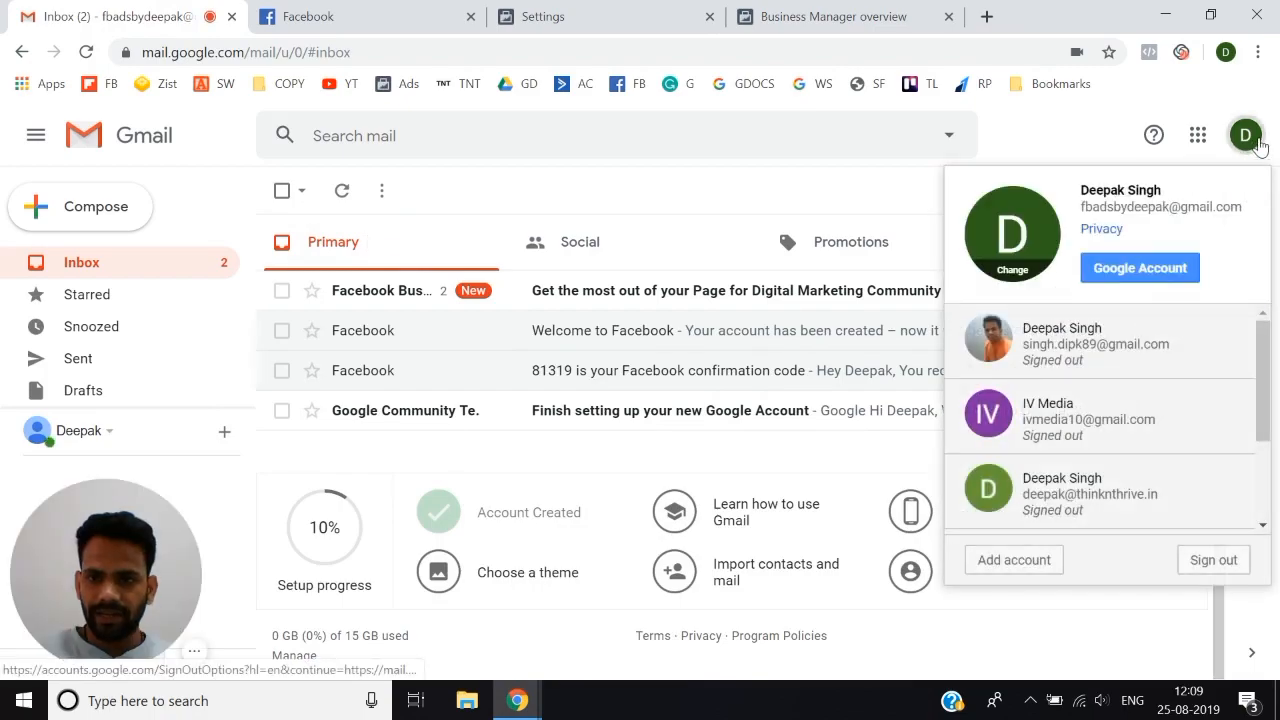
pyautogui.moveTo(1083, 215); pyautogui.dragTo(1246, 217)
pyautogui.click(1246, 217)
pyautogui.click(840, 172)
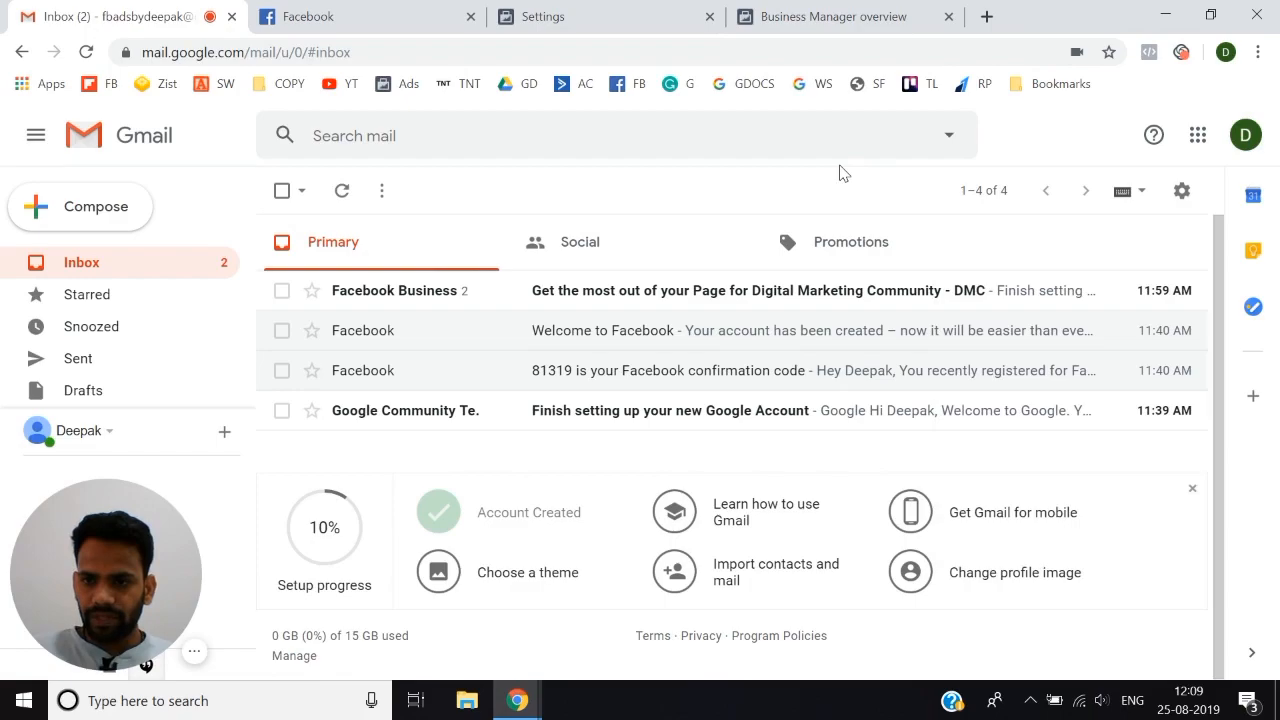
pyautogui.click(772, 15)
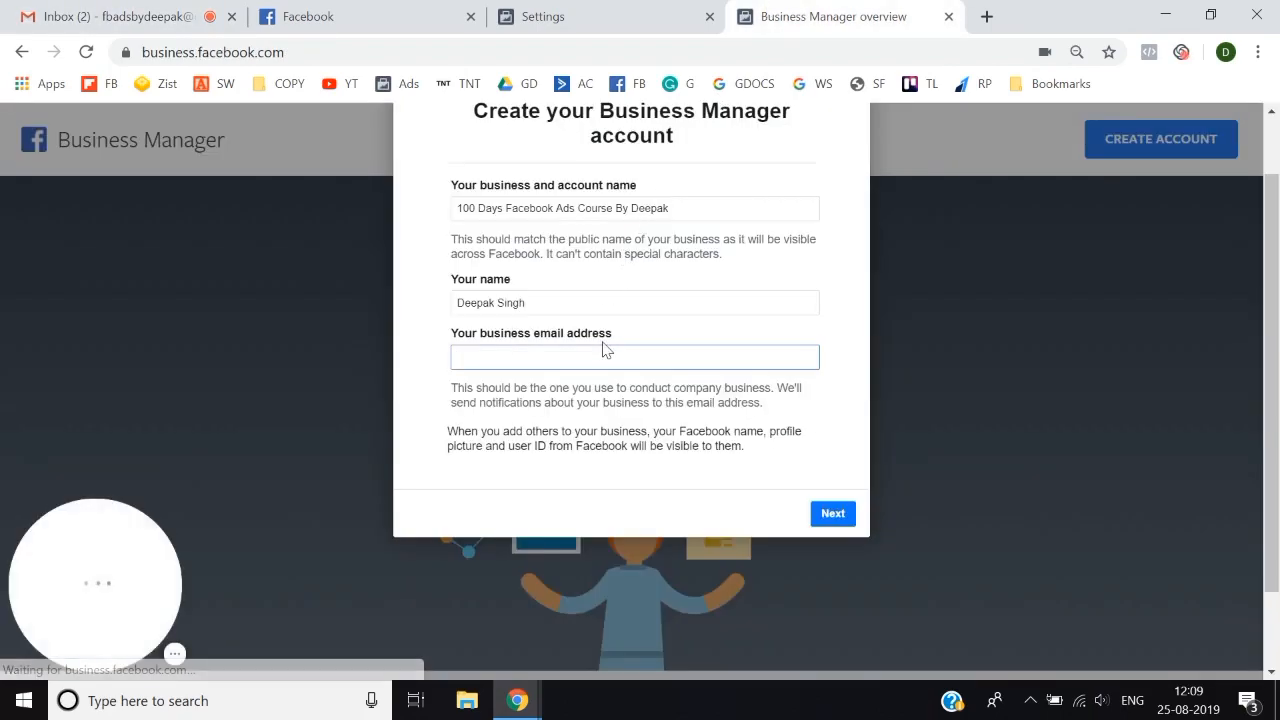
pyautogui.write('fbads')
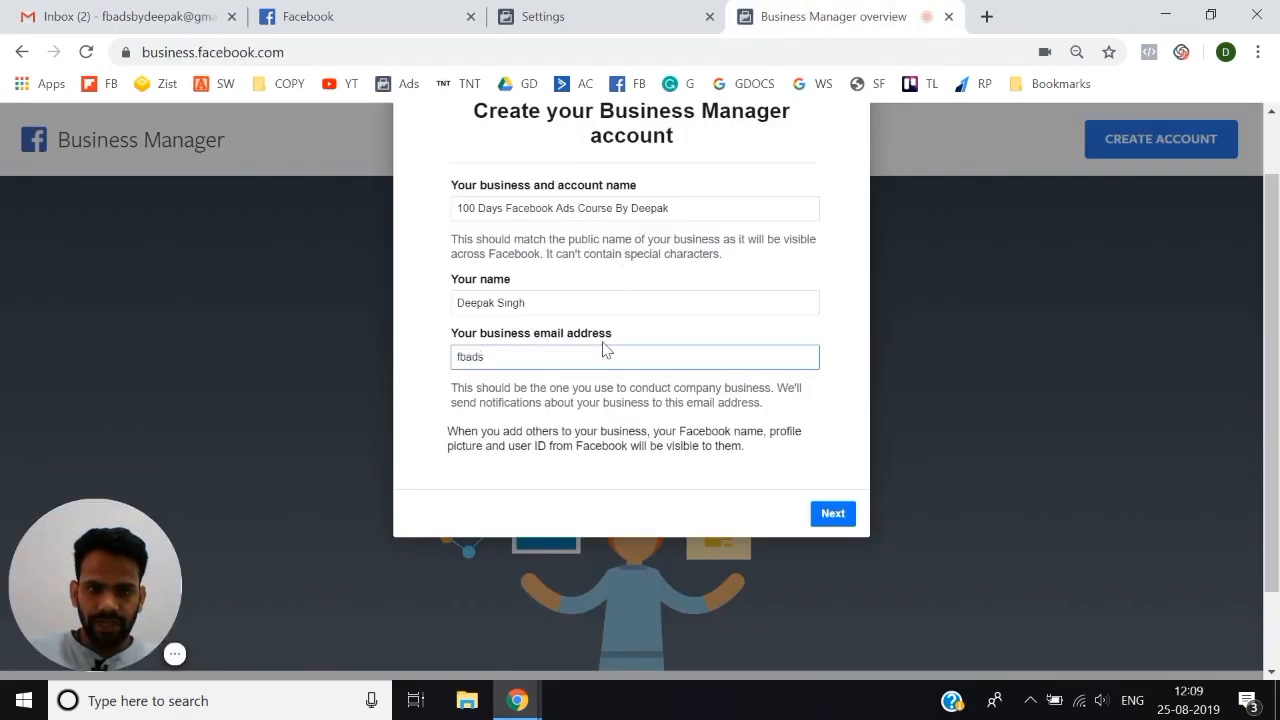
pyautogui.click(198, 10)
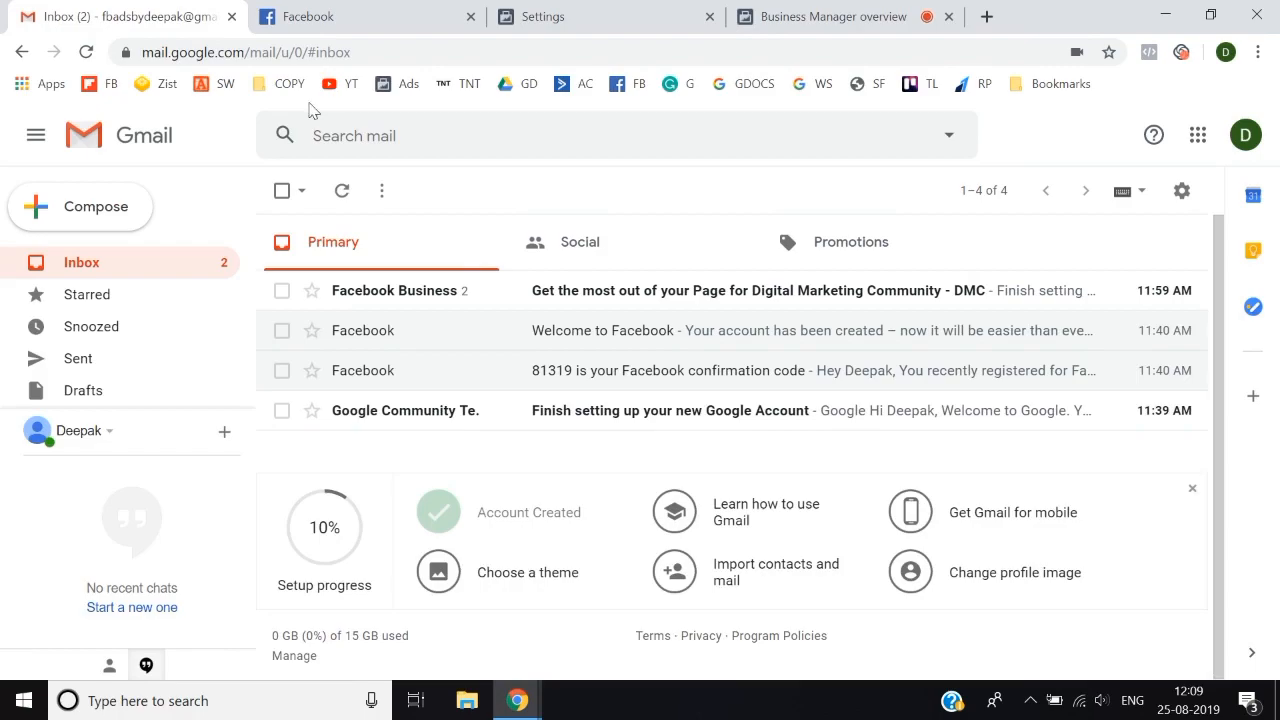
# View the sender and recipient details of the Facebook Business email in Gmail.
pyautogui.click(568, 302)
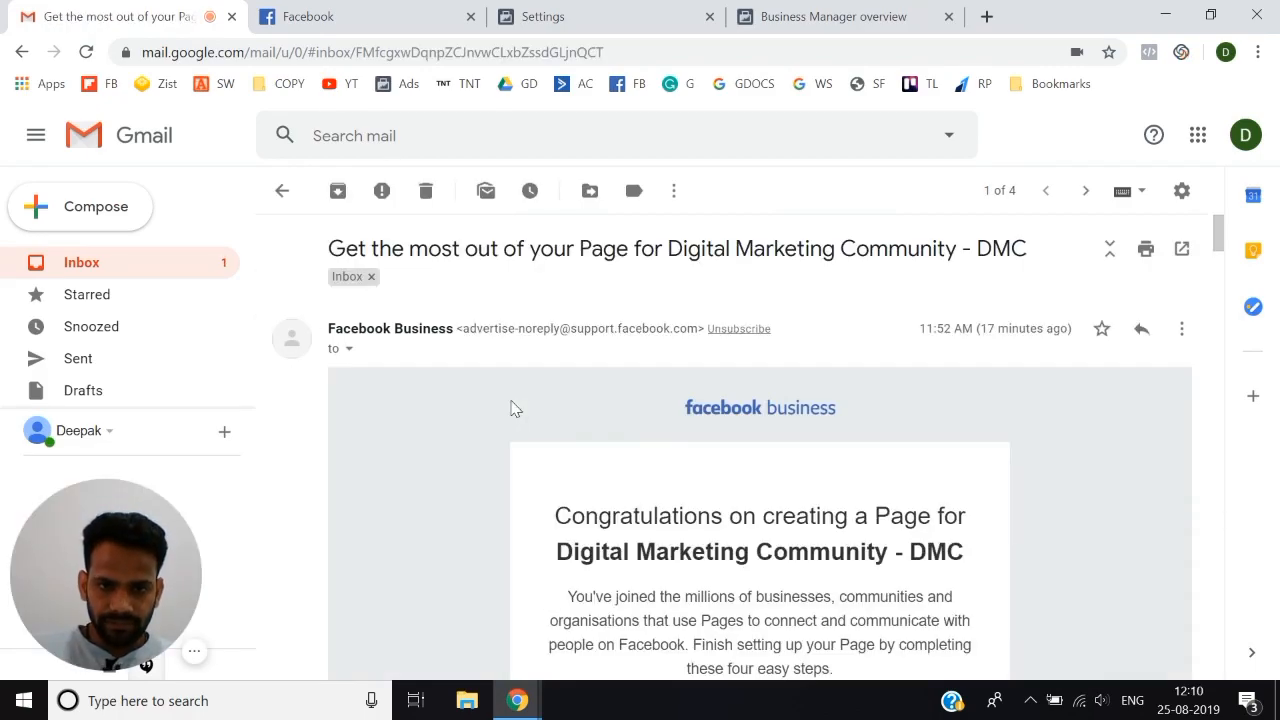
pyautogui.click(348, 348)
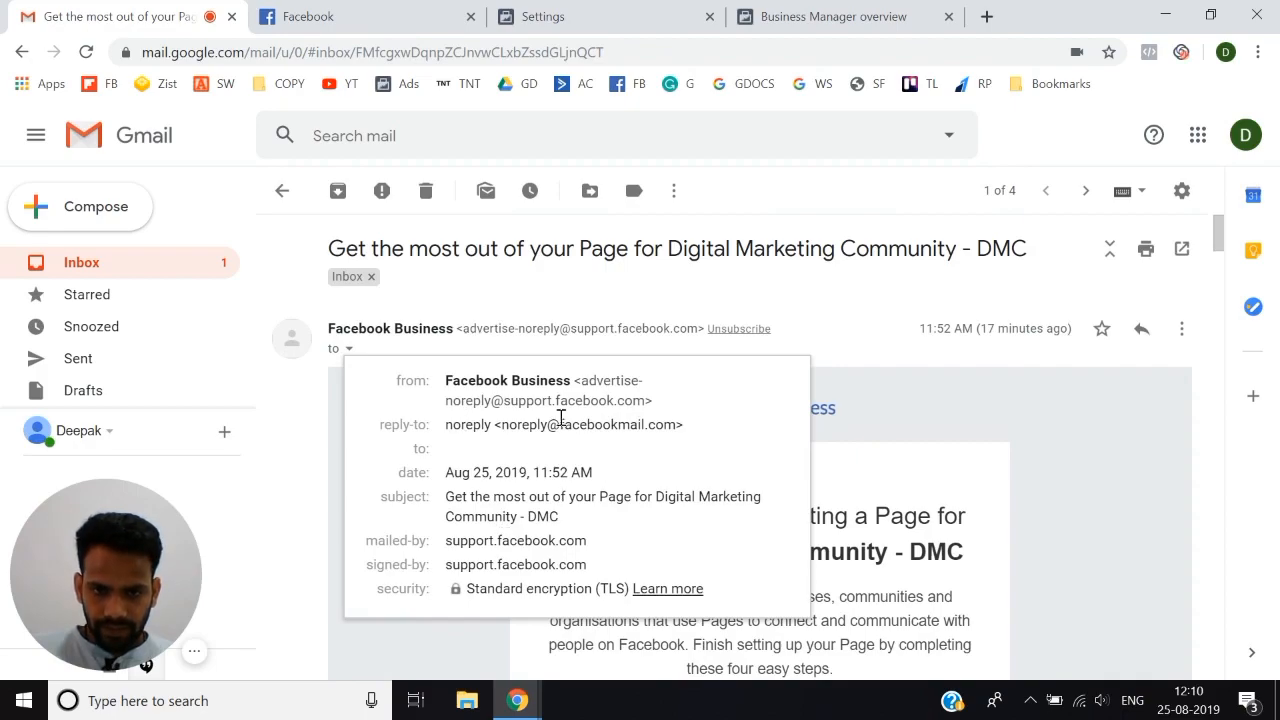
pyautogui.click(1111, 521)
pyautogui.scroll(-6, 1111, 521)
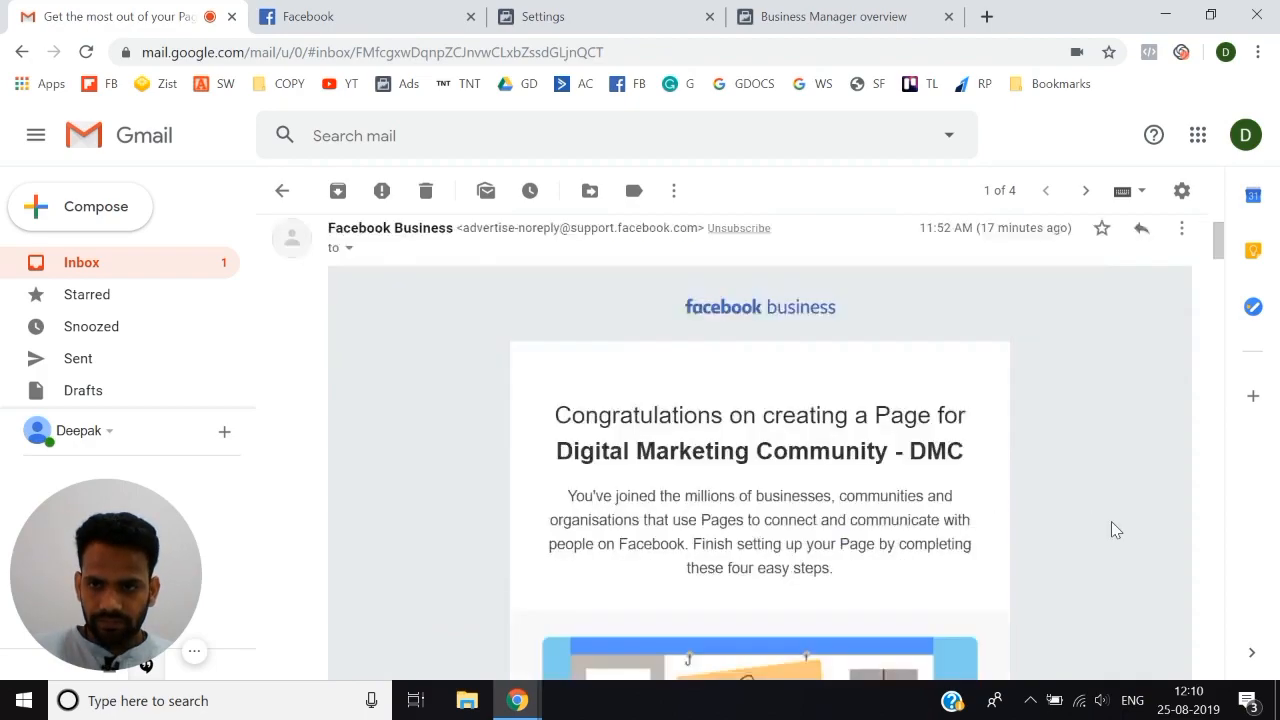
pyautogui.scroll(6, 1111, 521)
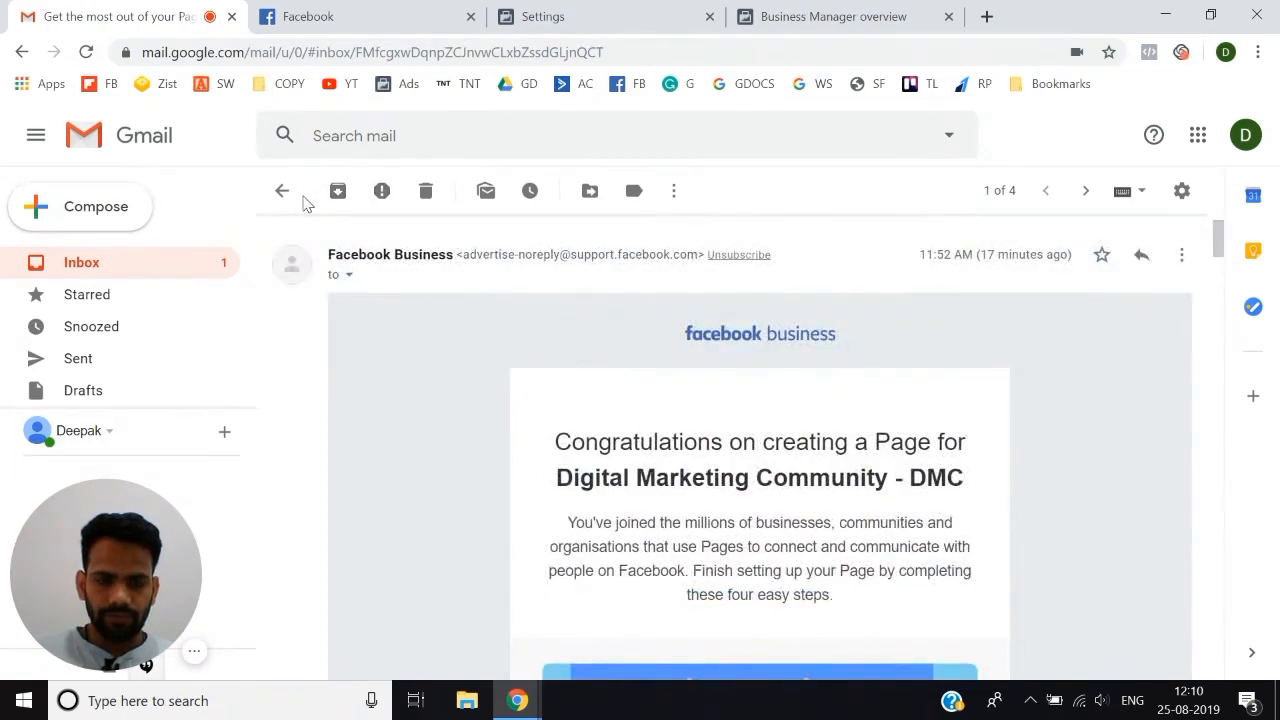
pyautogui.click(283, 192)
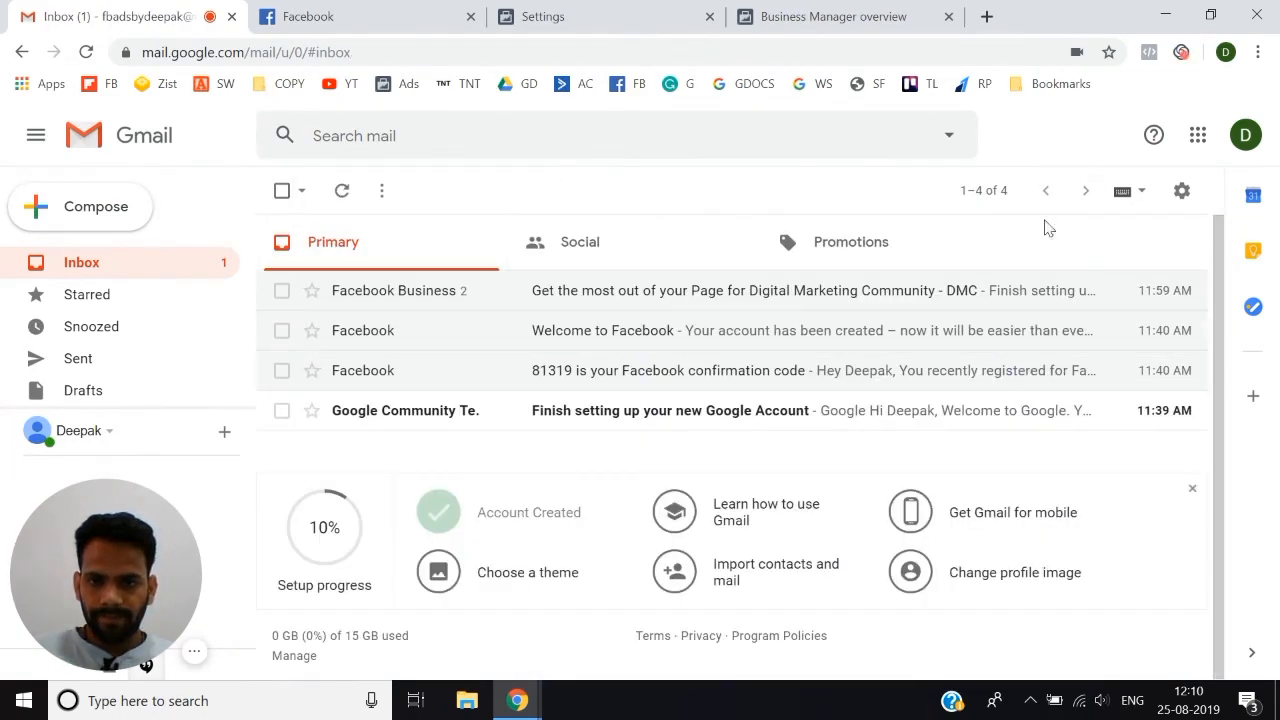
# Copy the account's own email address from the Google Community welcome email's recipient details.
pyautogui.click(781, 412)
pyautogui.scroll(-5, 778, 414)
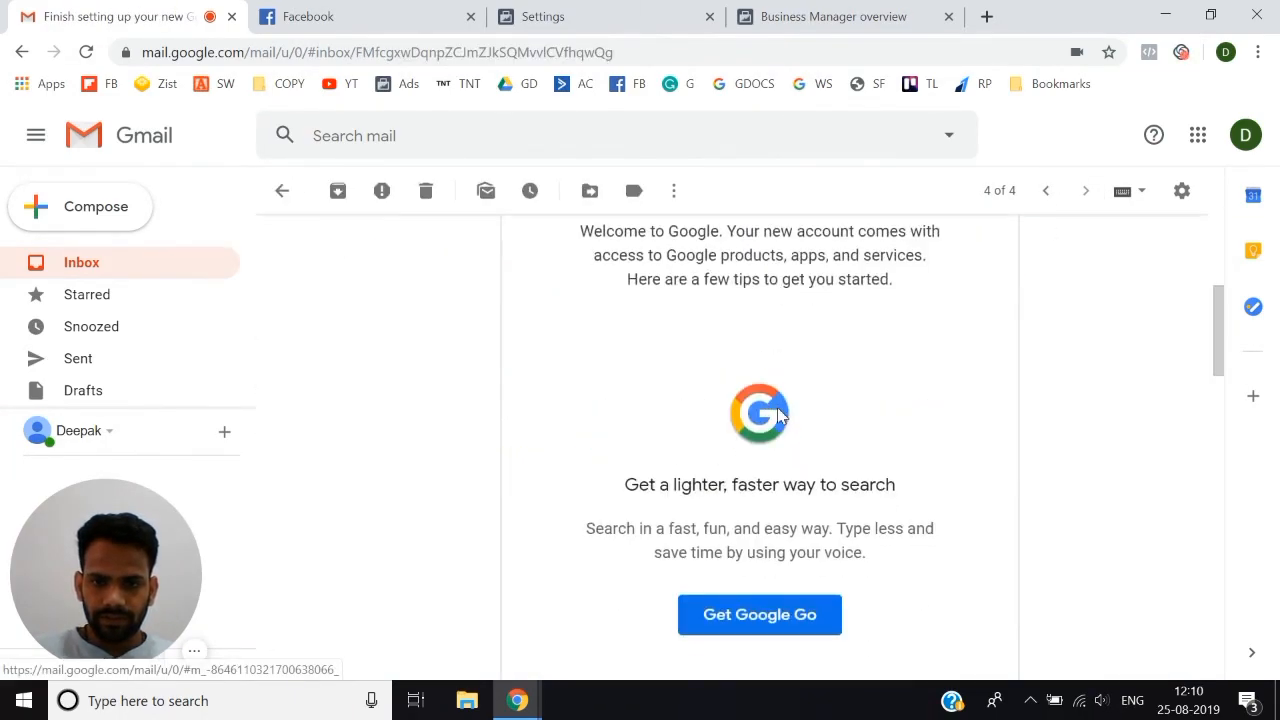
pyautogui.scroll(5, 778, 412)
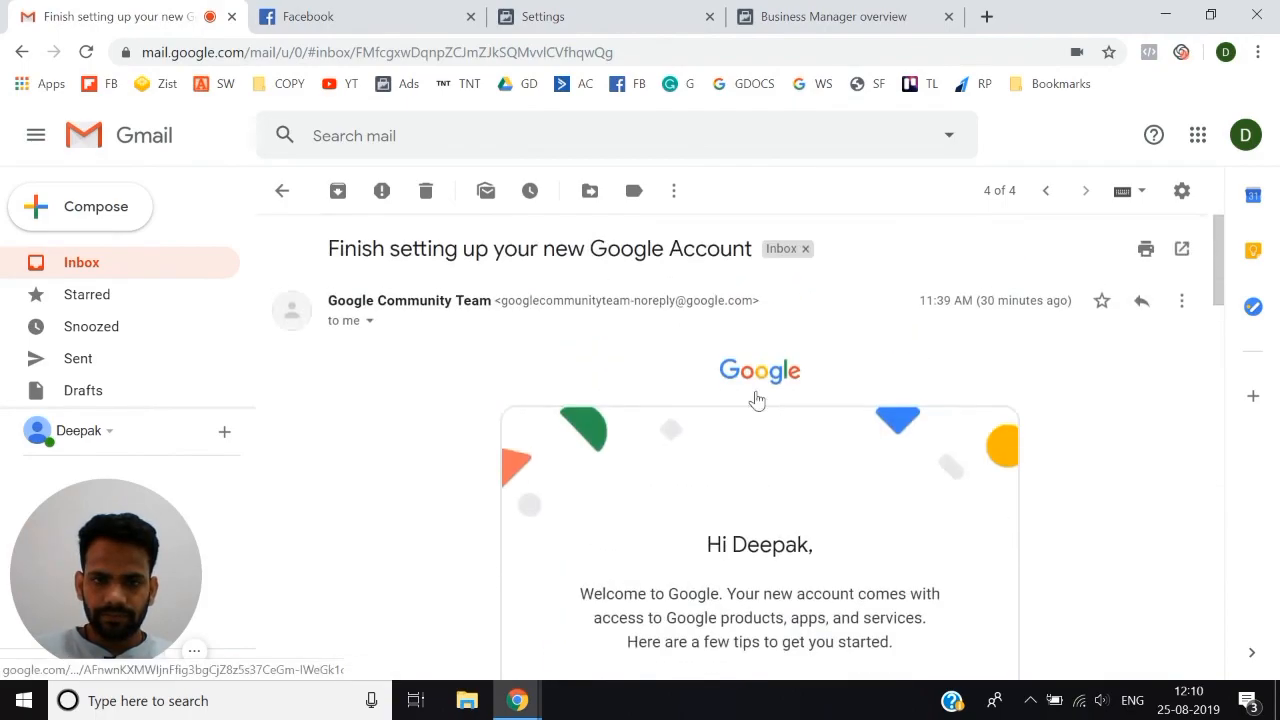
pyautogui.click(368, 321)
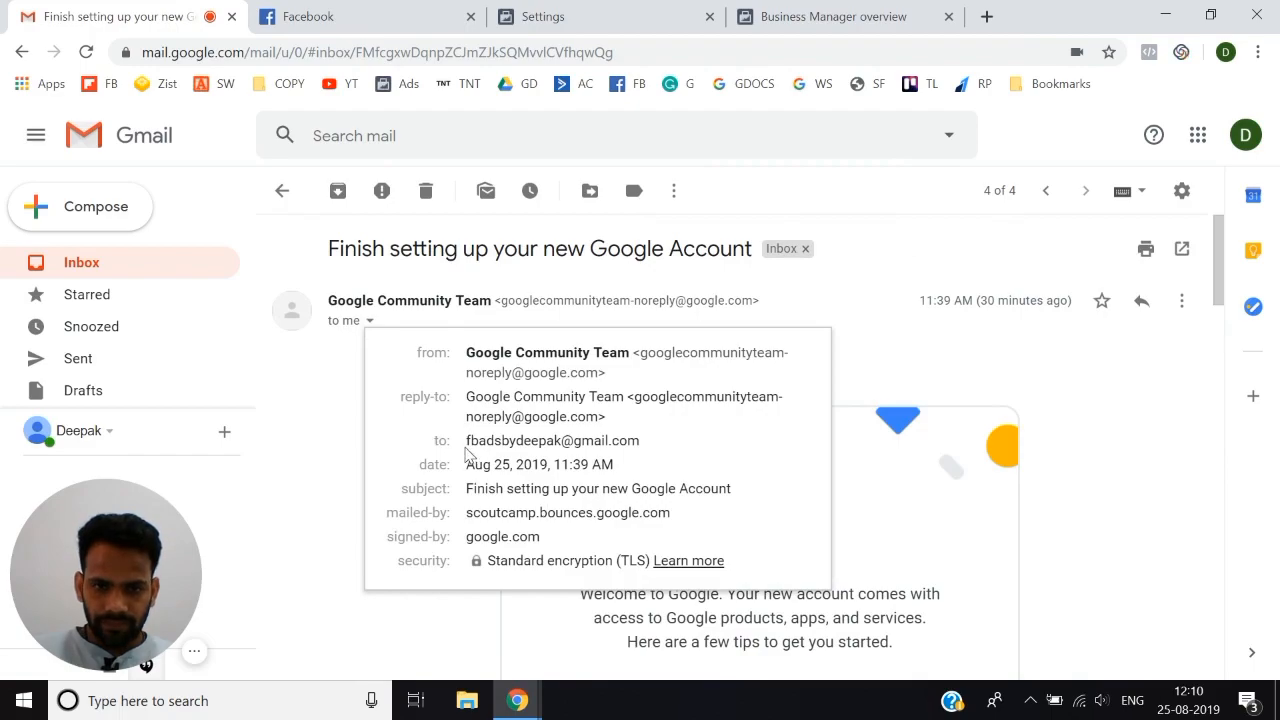
pyautogui.moveTo(466, 440); pyautogui.dragTo(656, 444)
pyautogui.hotkey('ctrl', 'c')
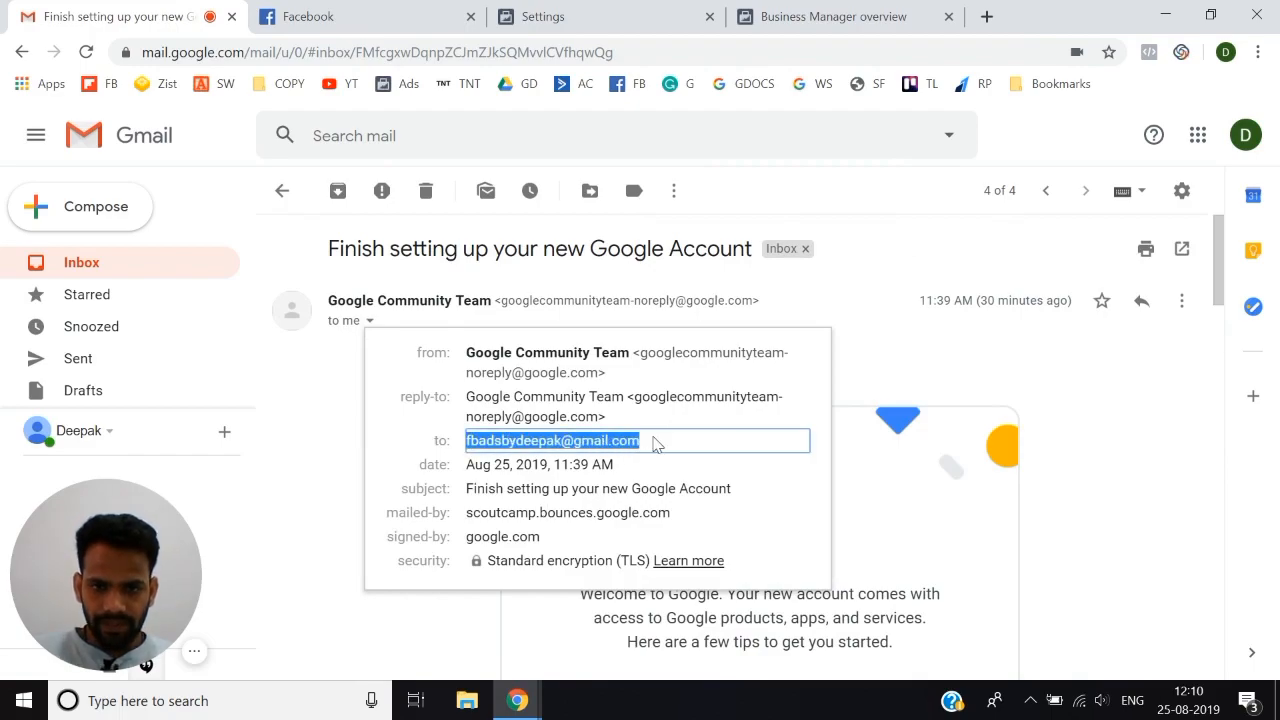
pyautogui.click(830, 16)
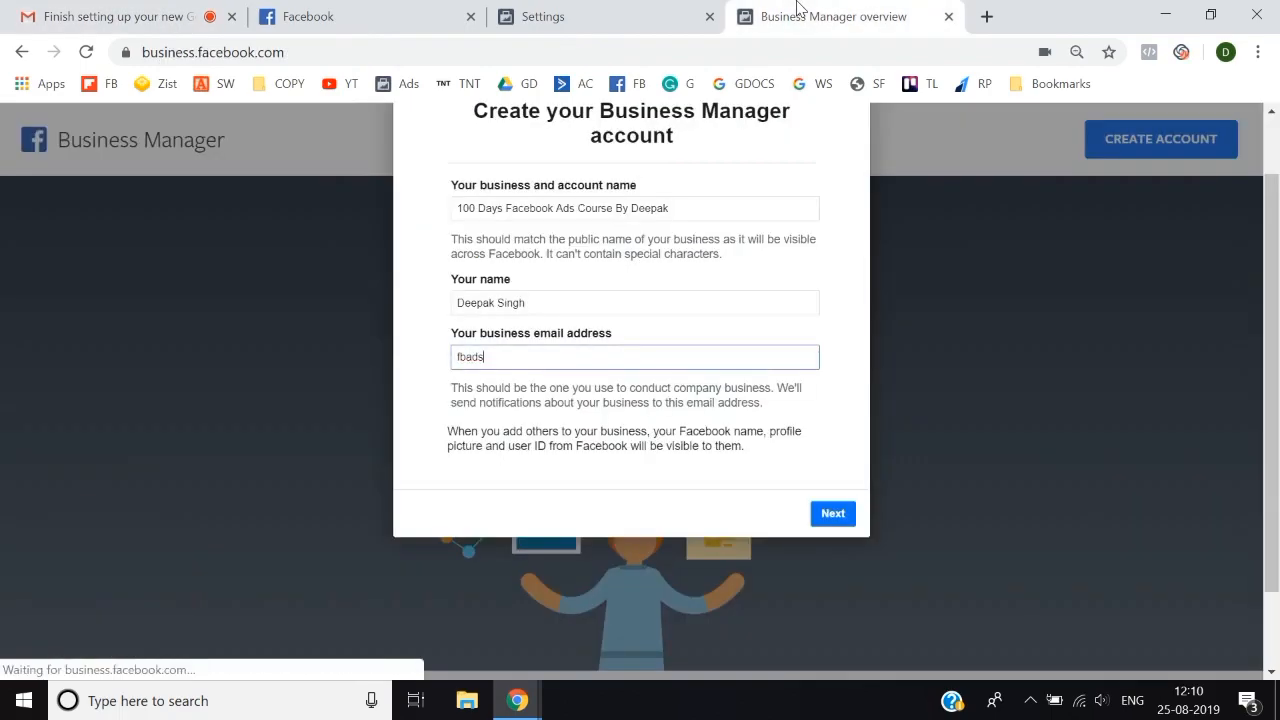
# Paste the copied Gmail address into the business email field and submit the form.
pyautogui.doubleClick(621, 350)
pyautogui.hotkey('ctrl', 'v')
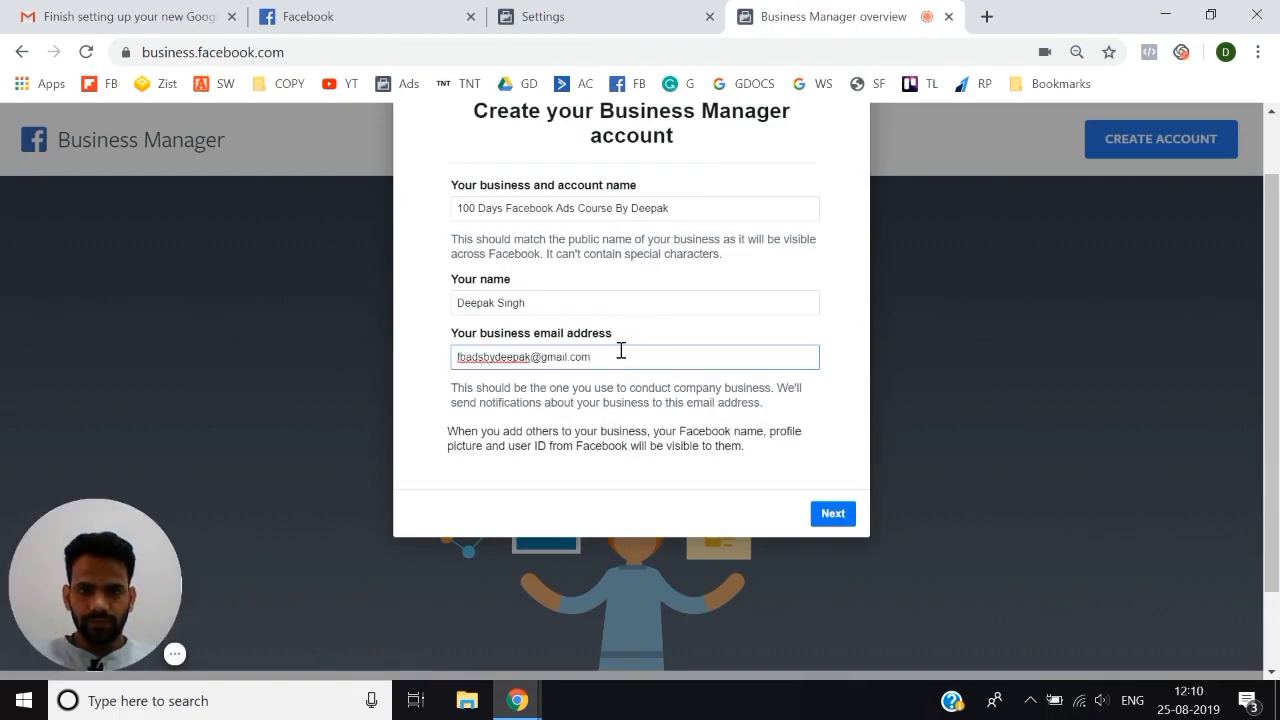
pyautogui.click(654, 334)
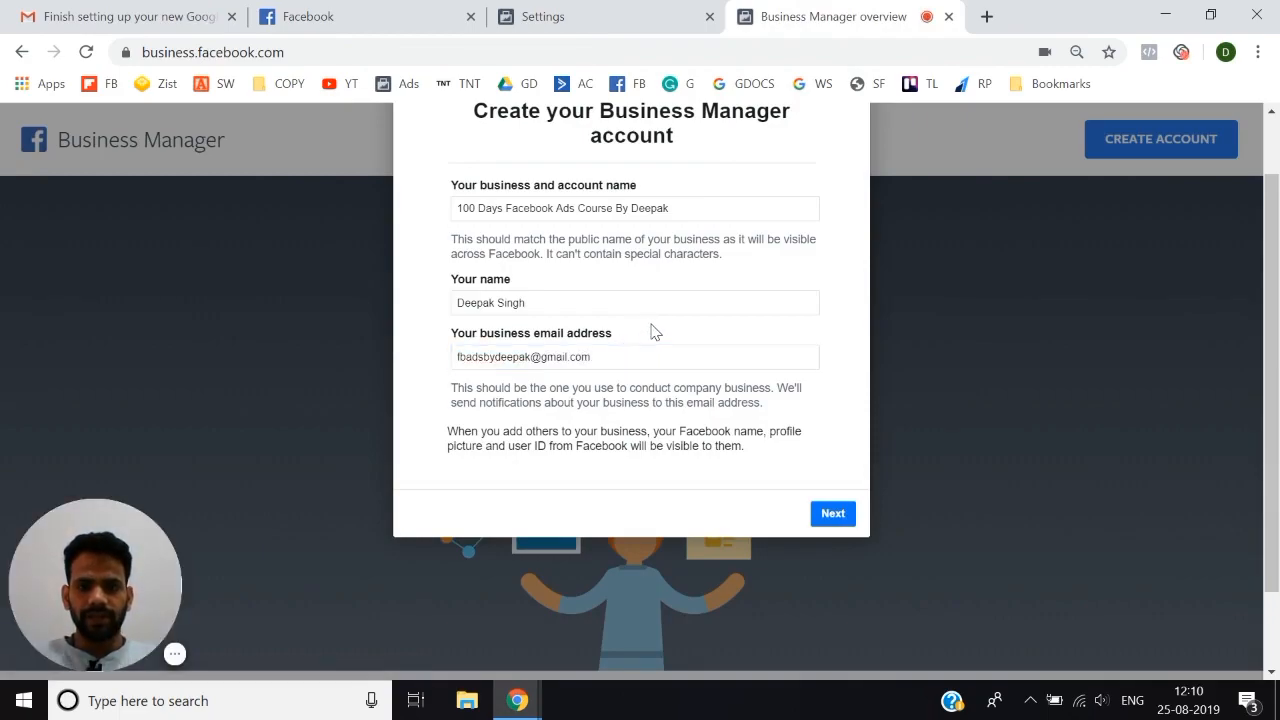
pyautogui.click(822, 524)
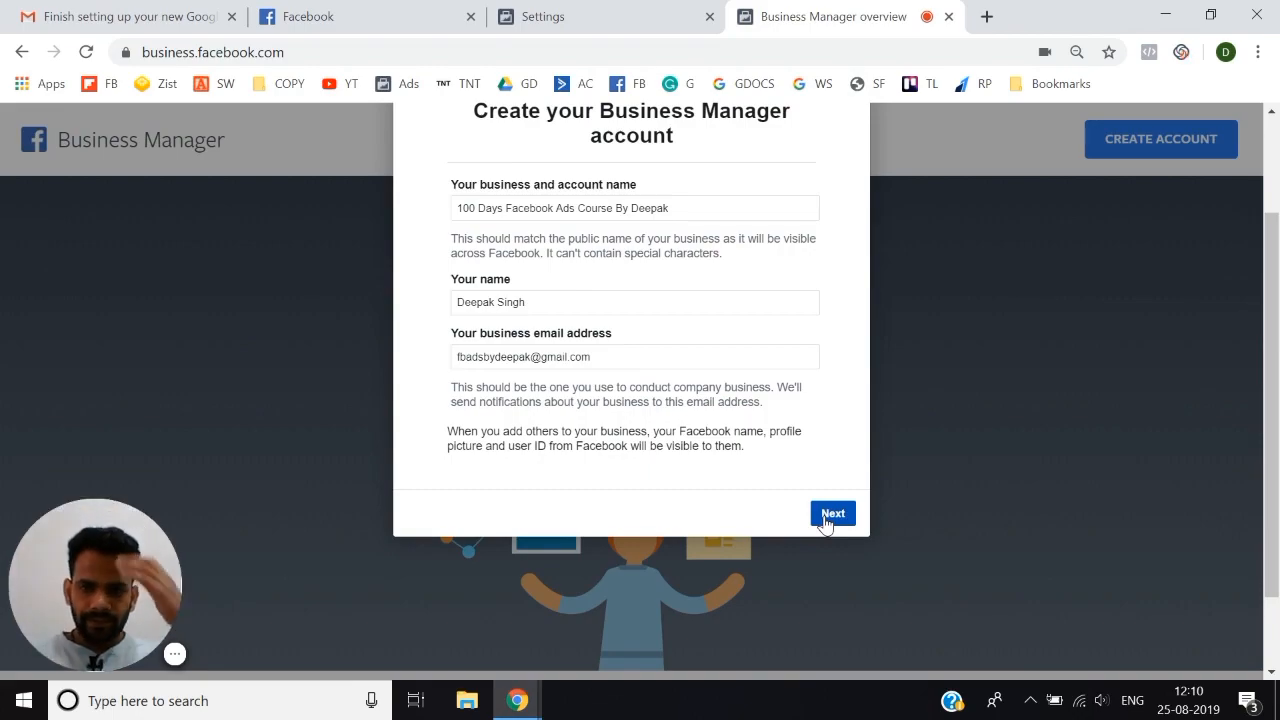
pyautogui.click(827, 517)
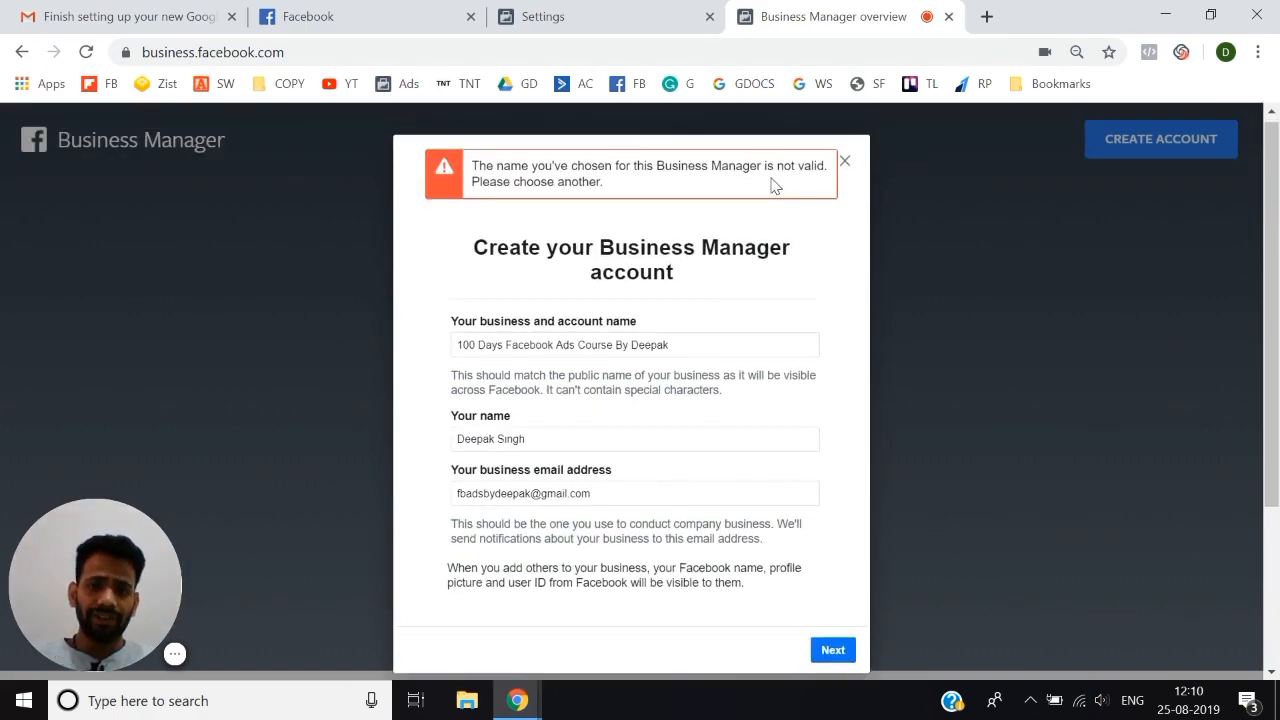
# Replace the rejected business name with '100dayscourse' and submit again.
pyautogui.click(686, 337)
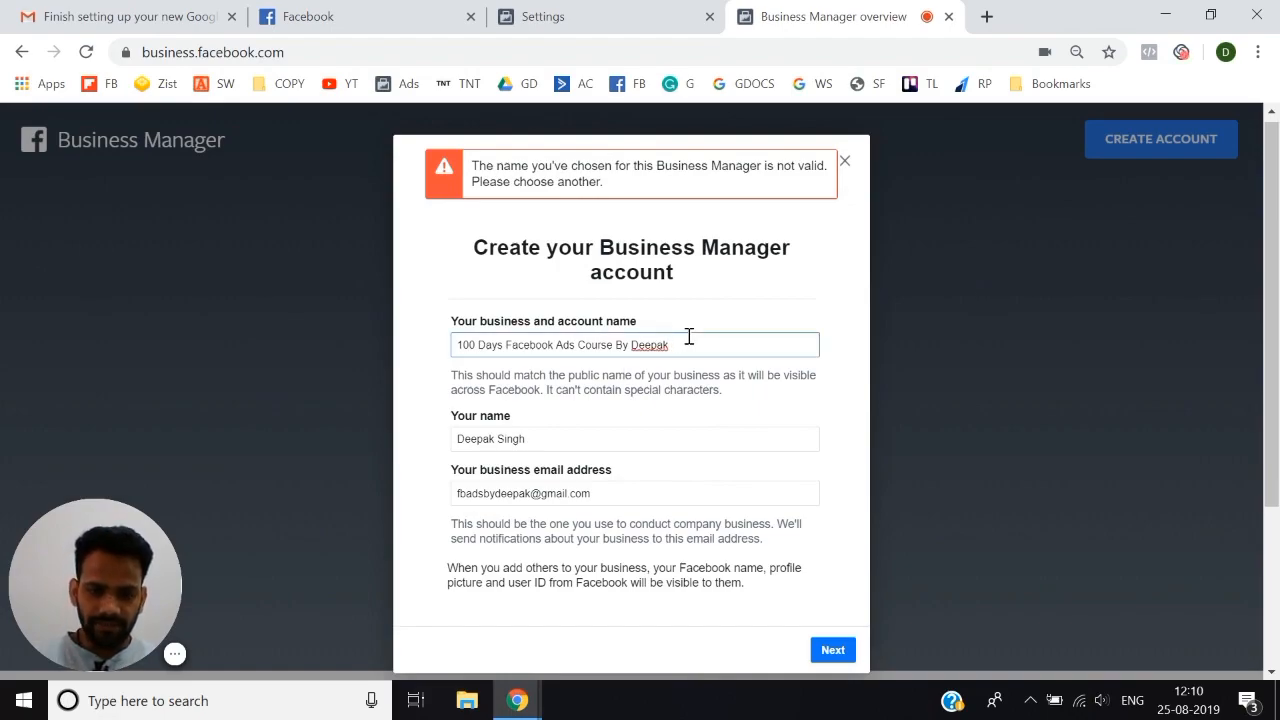
pyautogui.hotkey('ctrl', 'a')
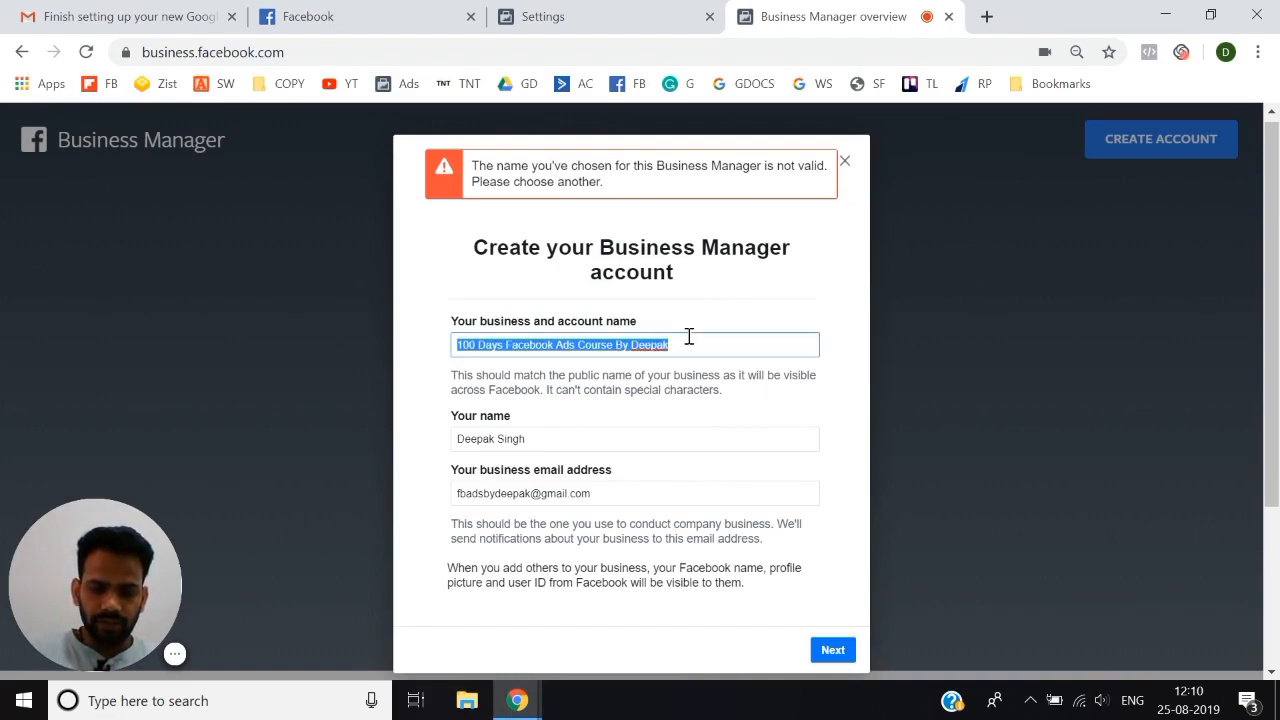
pyautogui.write('100day')
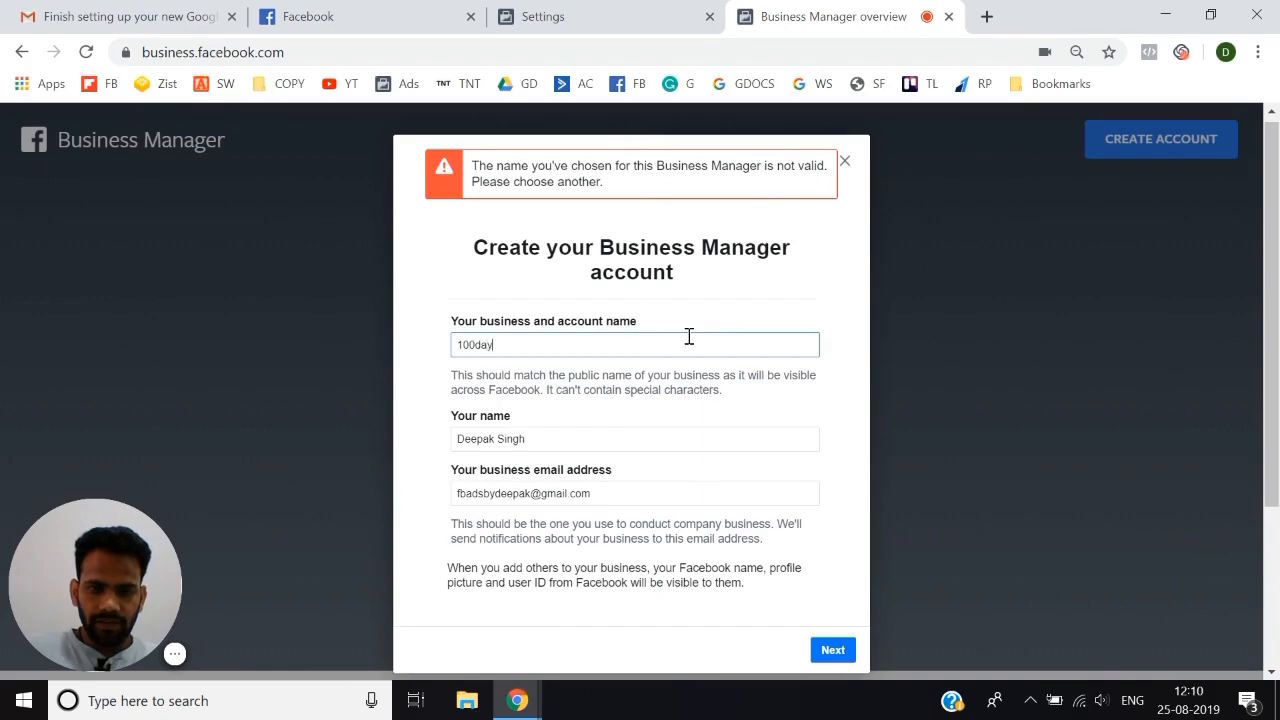
pyautogui.write('scourse')
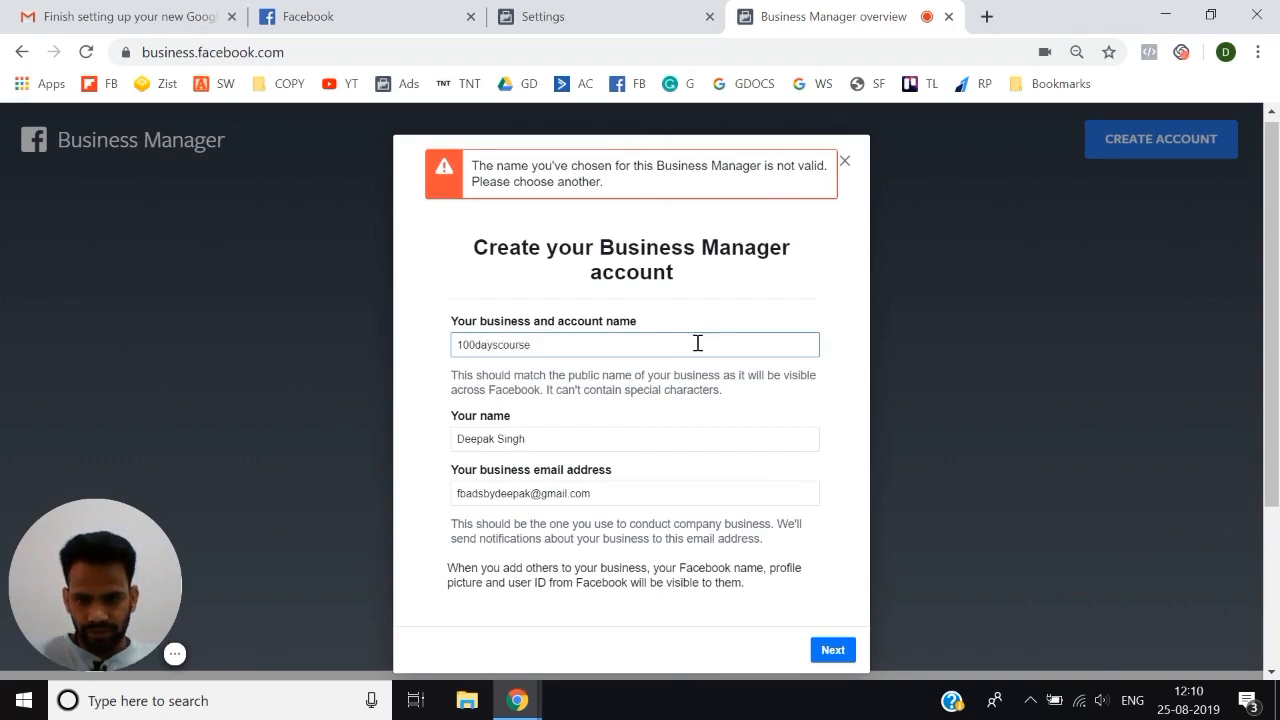
pyautogui.click(821, 656)
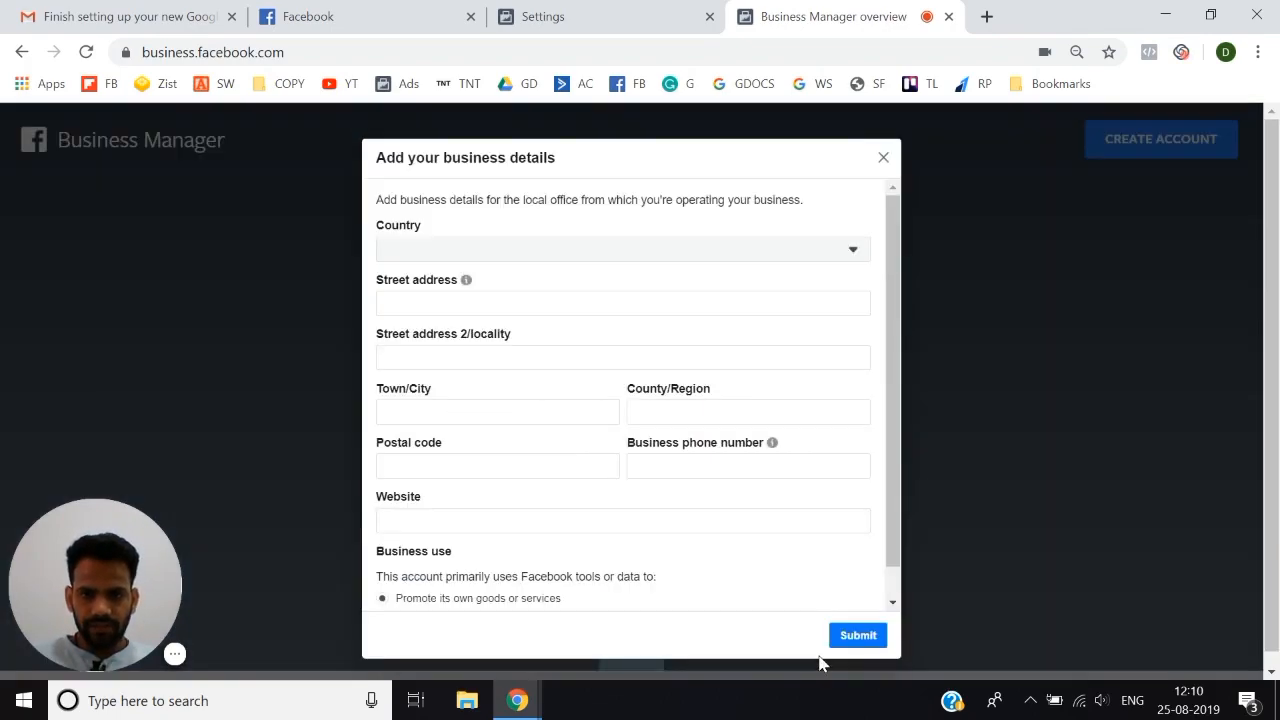
# Choose India as the country and enter the business's street address and locality lines.
pyautogui.scroll(-1, 588, 477)
pyautogui.scroll(1, 588, 477)
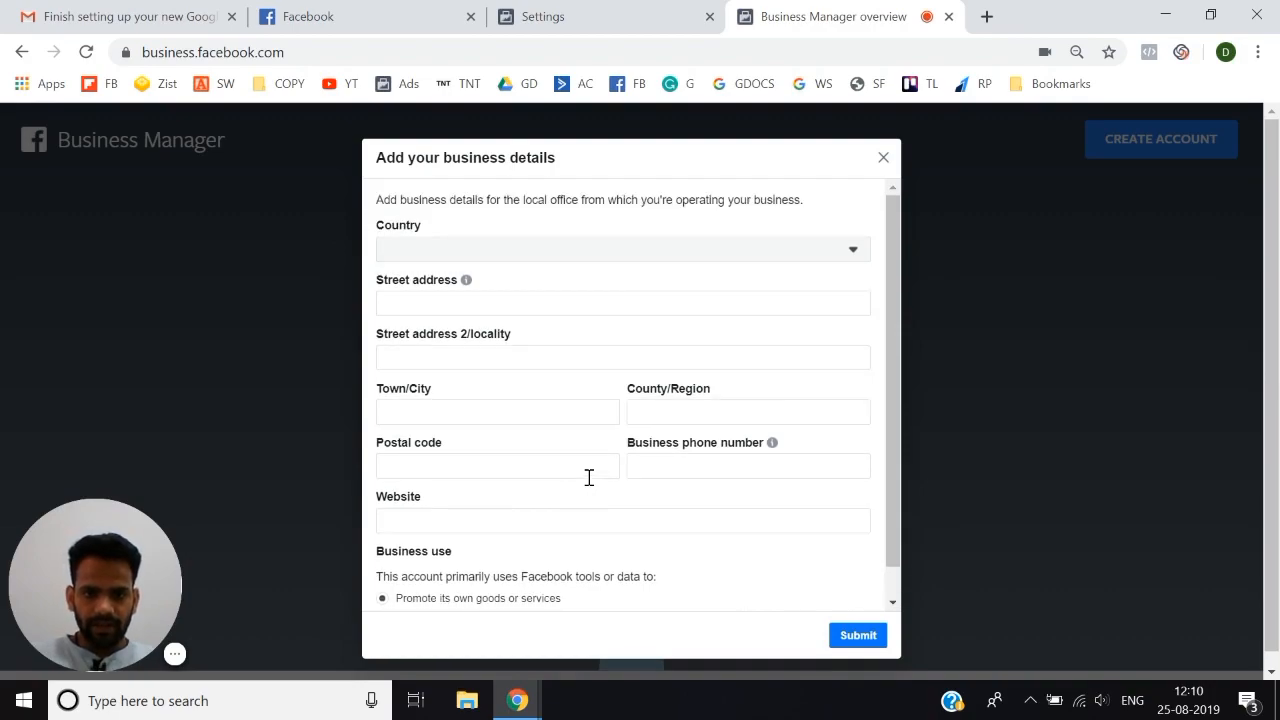
pyautogui.click(625, 258)
pyautogui.write('india')
pyautogui.click(448, 305)
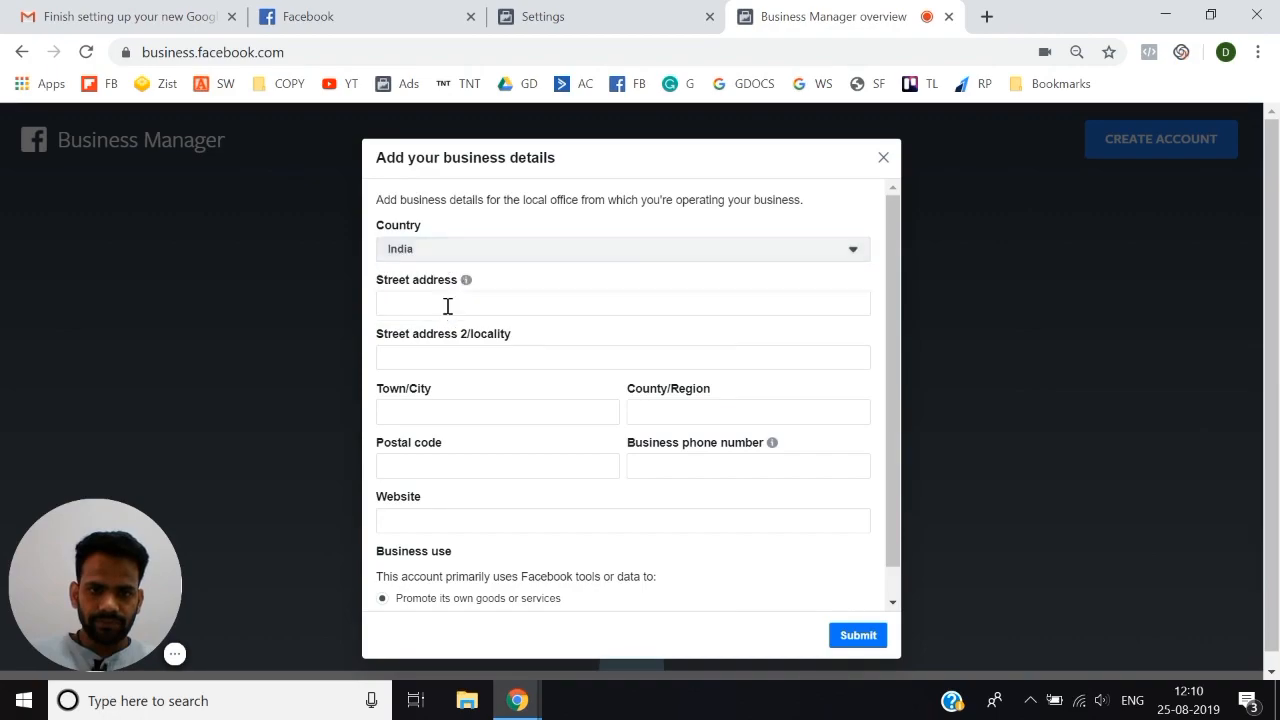
pyautogui.click(465, 307)
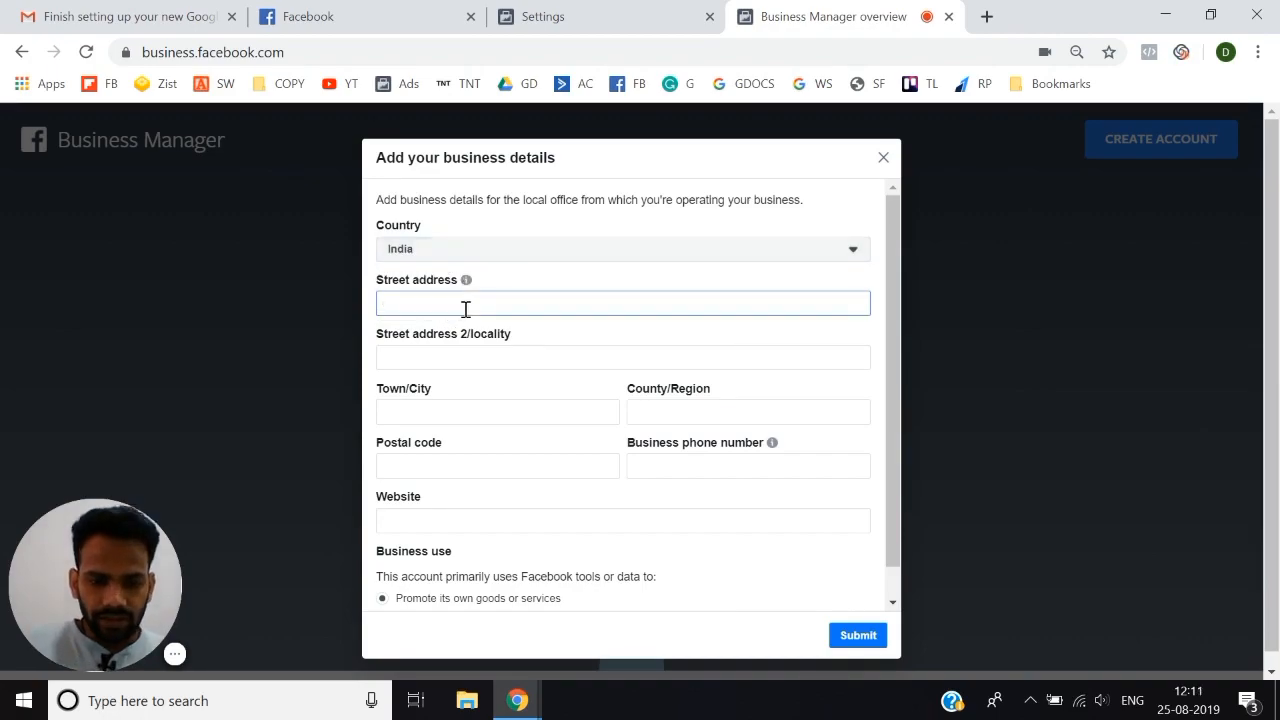
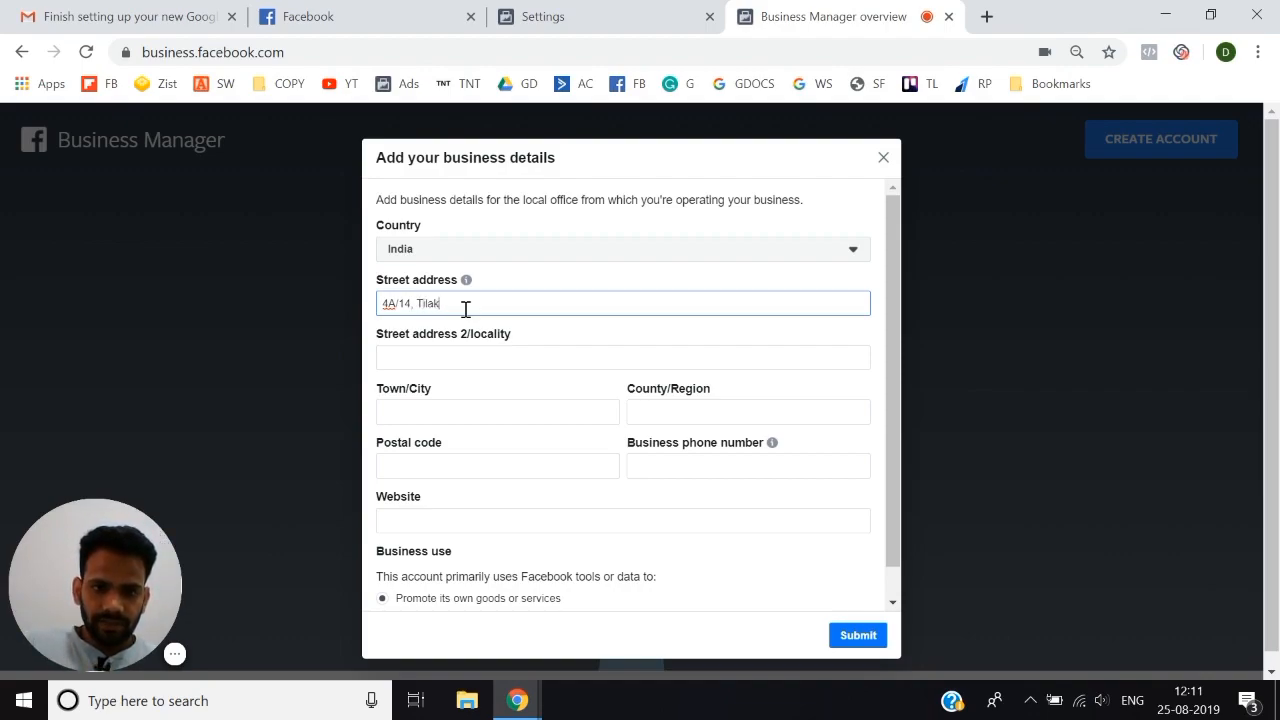
pyautogui.click(467, 367)
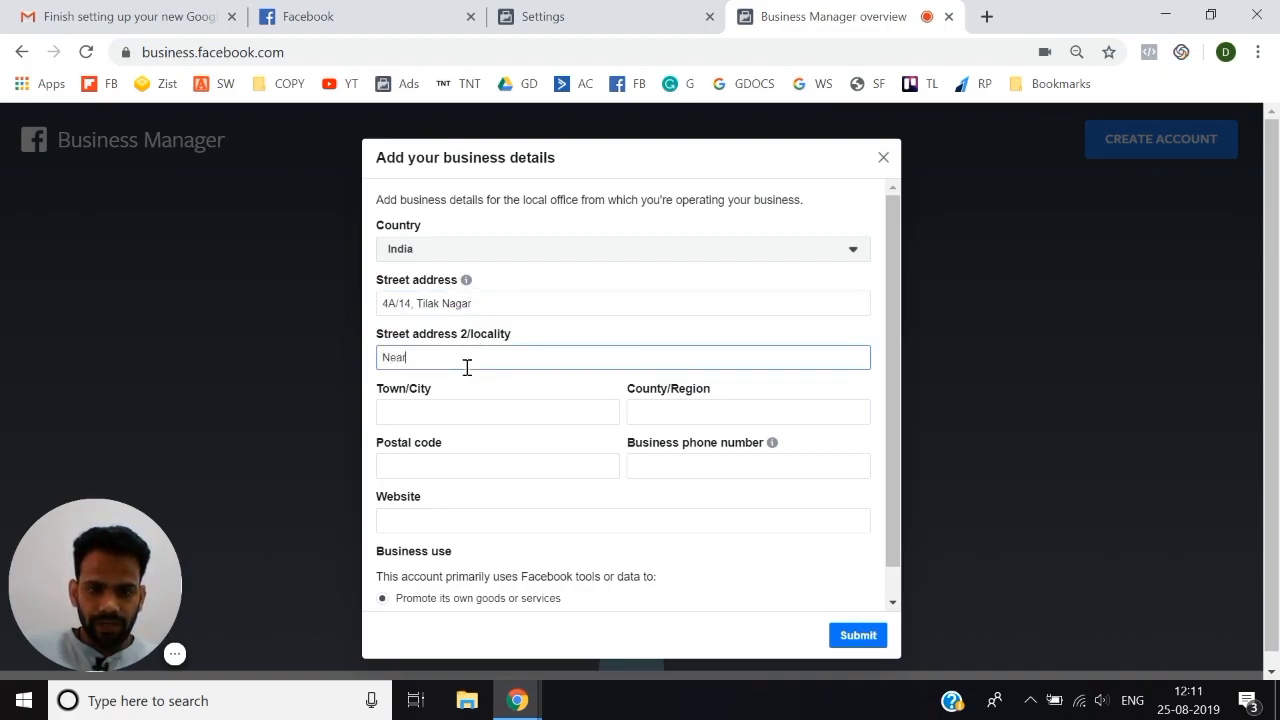
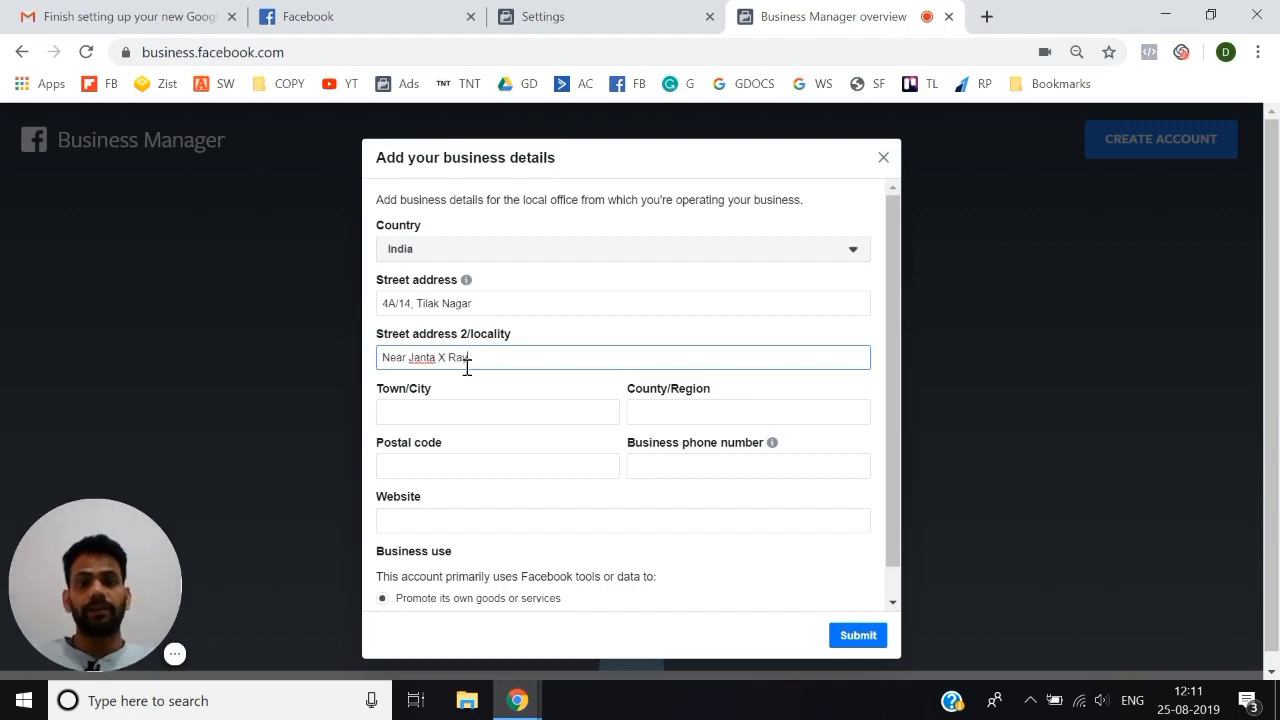
# Enter Delhi as the town/city, India as the county/region, and the postal code.
pyautogui.click(447, 412)
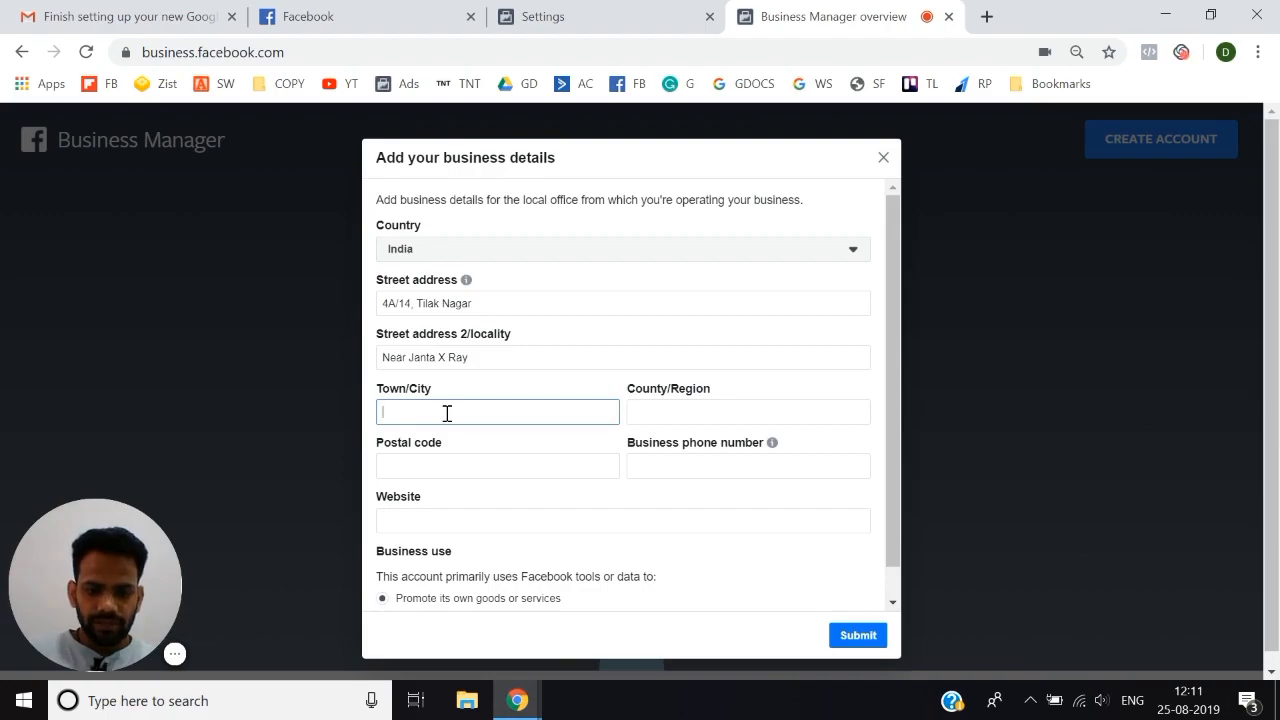
pyautogui.write('Delhi')
pyautogui.press('Tab')
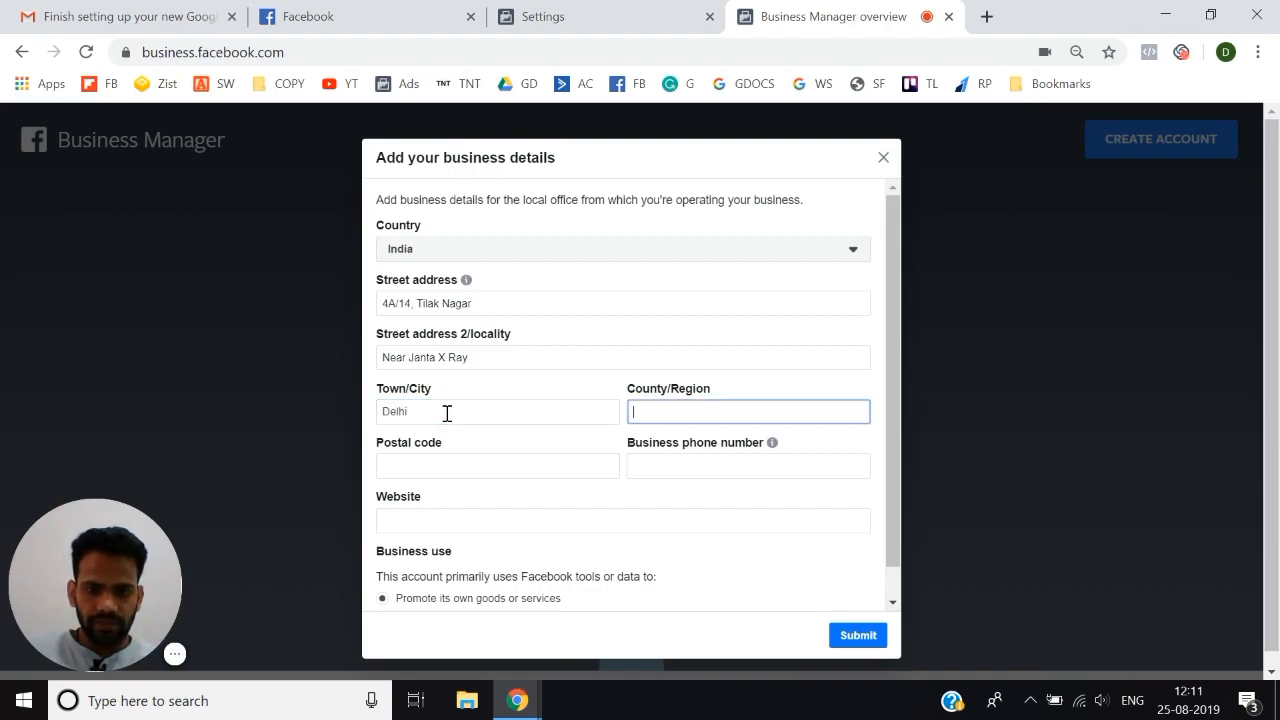
pyautogui.write('India')
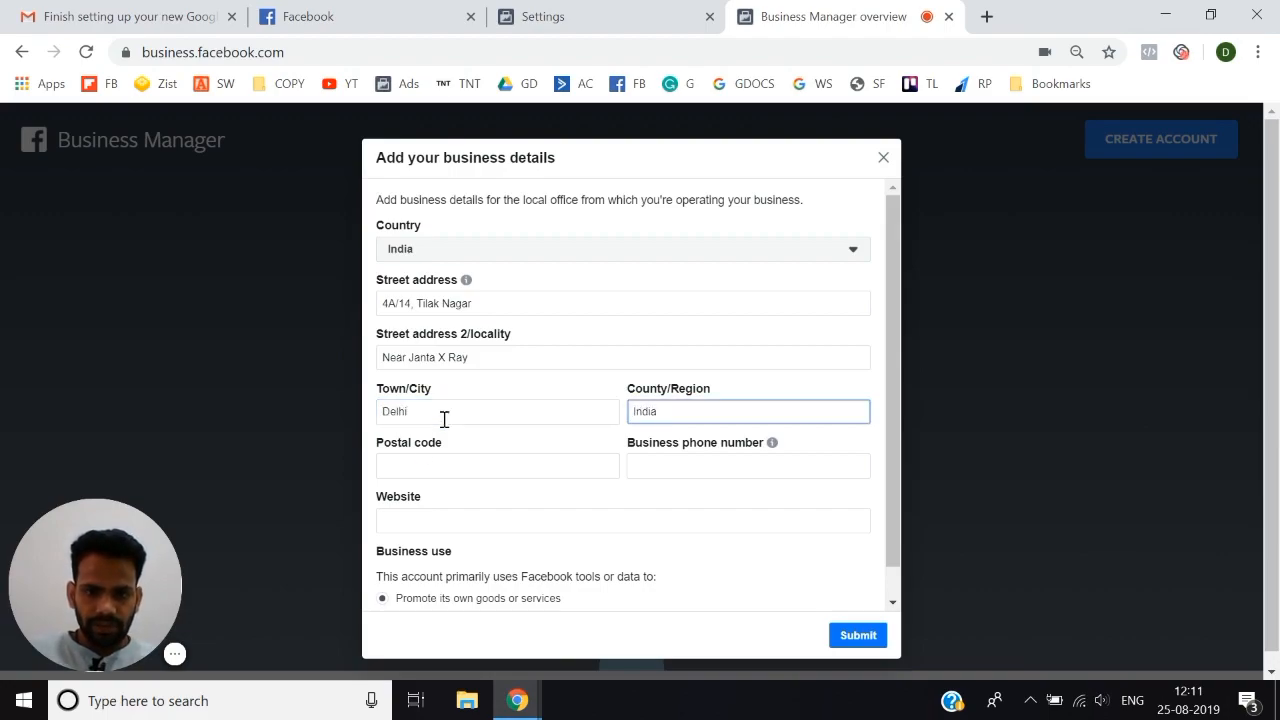
pyautogui.moveTo(410, 492); pyautogui.dragTo(411, 469)
pyautogui.click(411, 469)
pyautogui.write('110018')
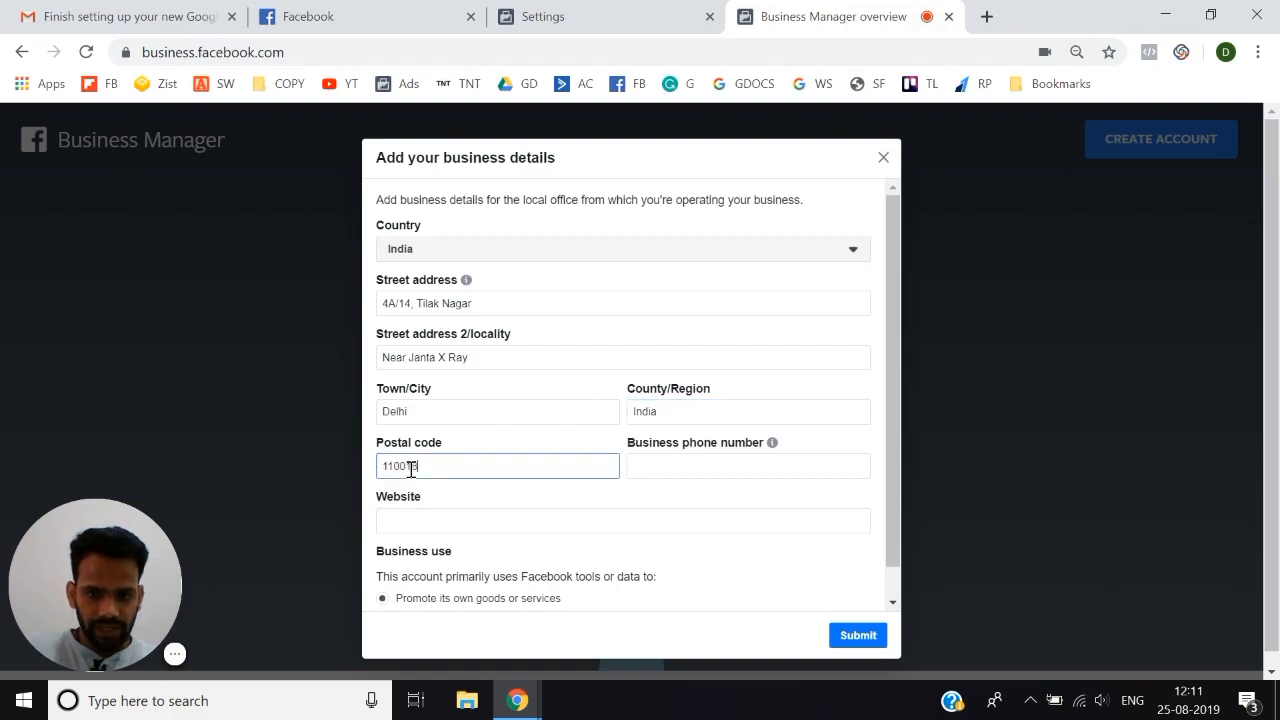
pyautogui.scroll(-1, 420, 455)
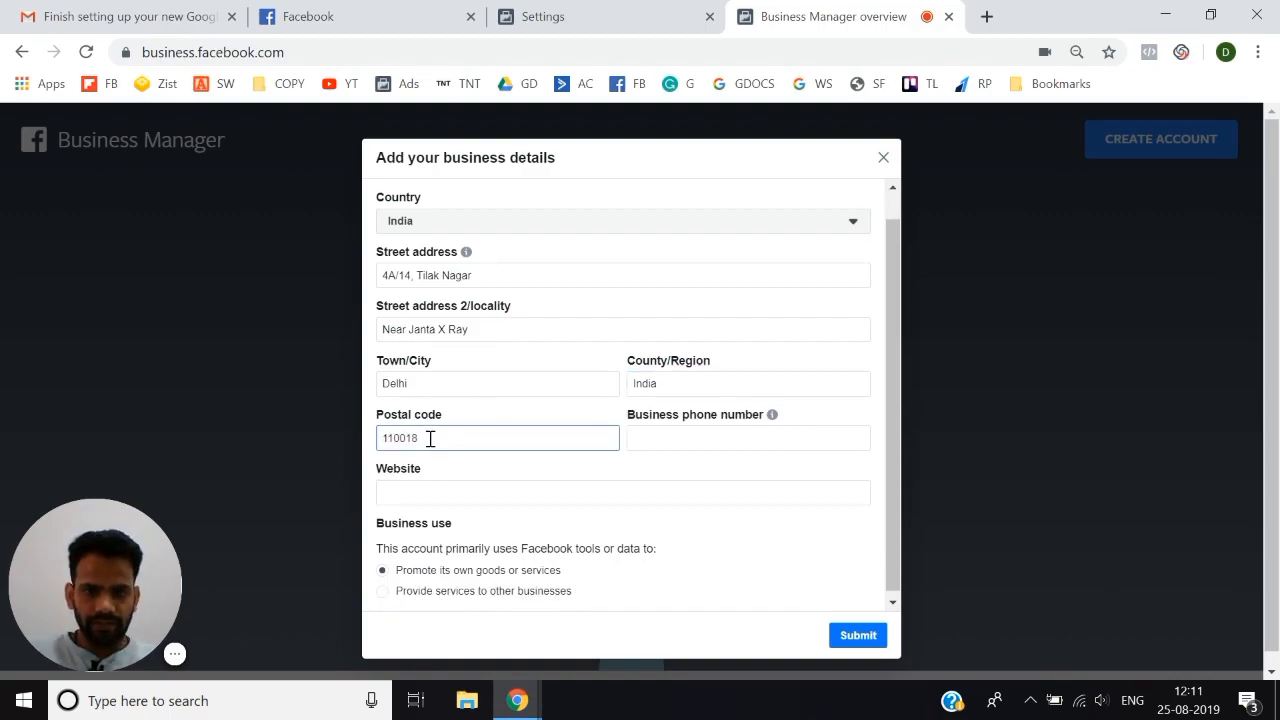
pyautogui.click(698, 448)
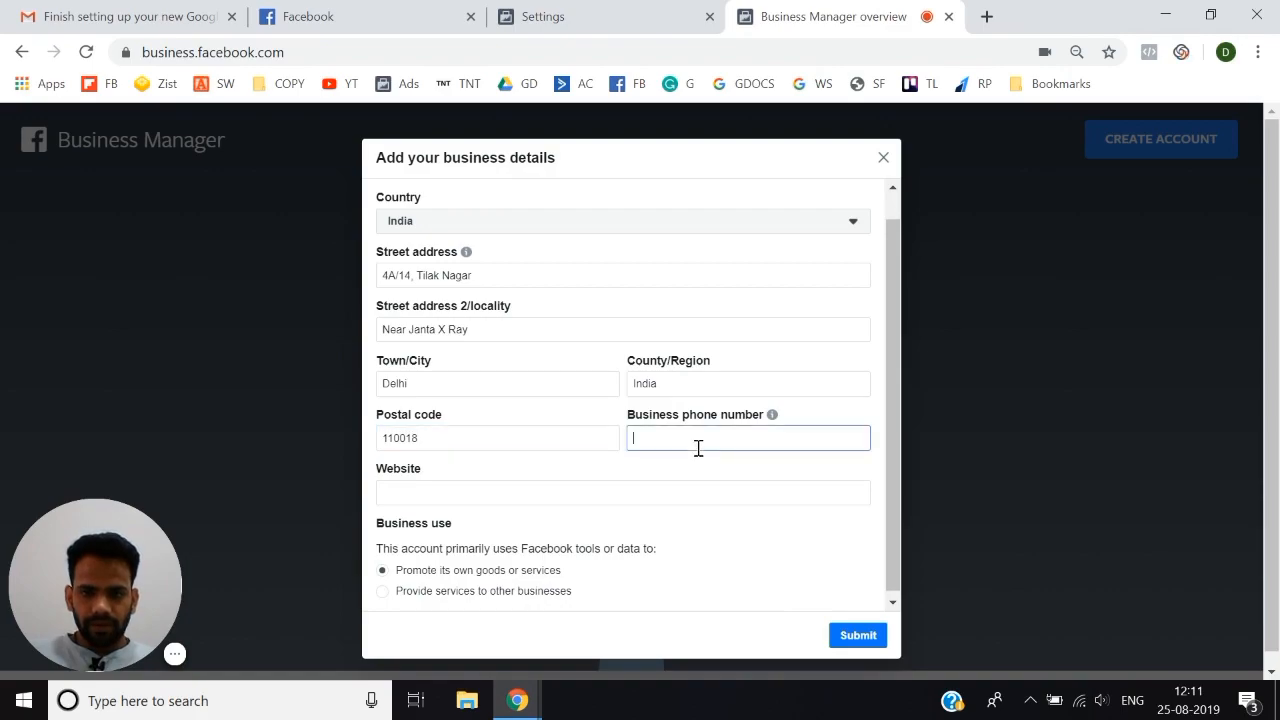
# Load the Think N Thrive homepage (thinknthrive.in) in a new browser tab.
pyautogui.click(987, 17)
pyautogui.write('thi')
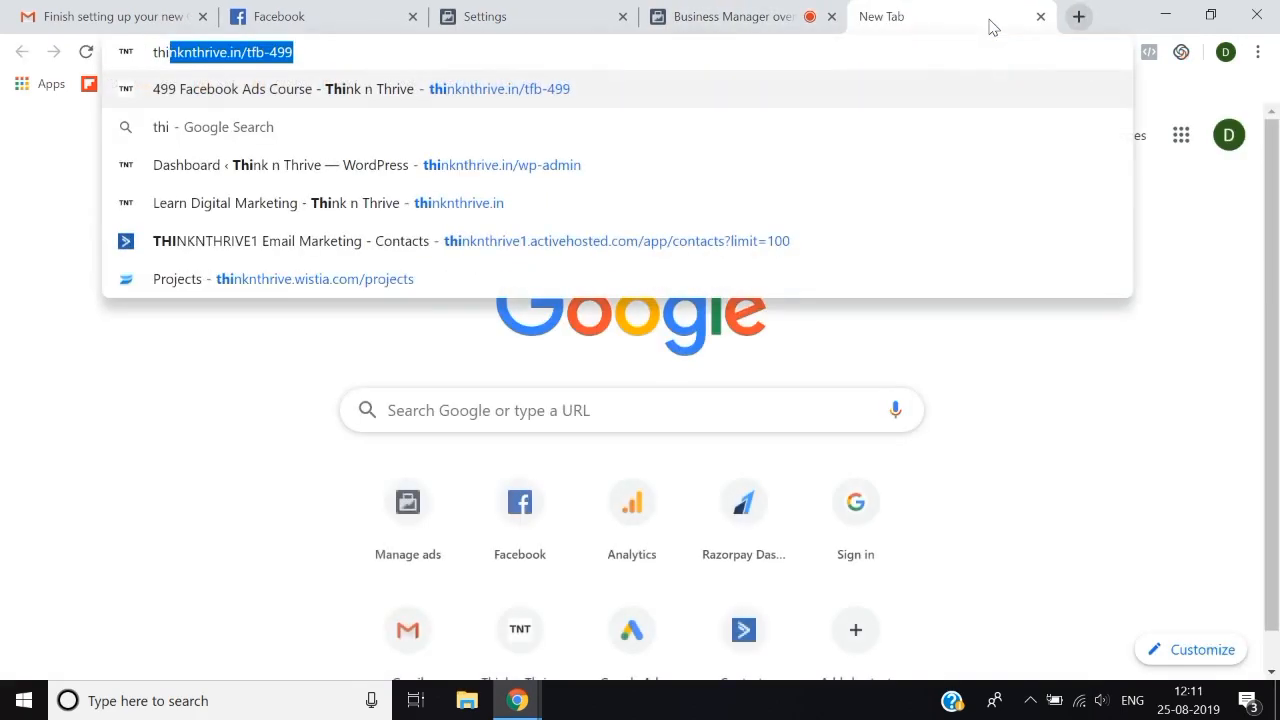
pyautogui.press('End')
pyautogui.press('BackSpace')
pyautogui.press('BackSpace')
pyautogui.press('BackSpace')
pyautogui.press('BackSpace')
pyautogui.press('BackSpace')
pyautogui.press('BackSpace')
pyautogui.press('BackSpace')
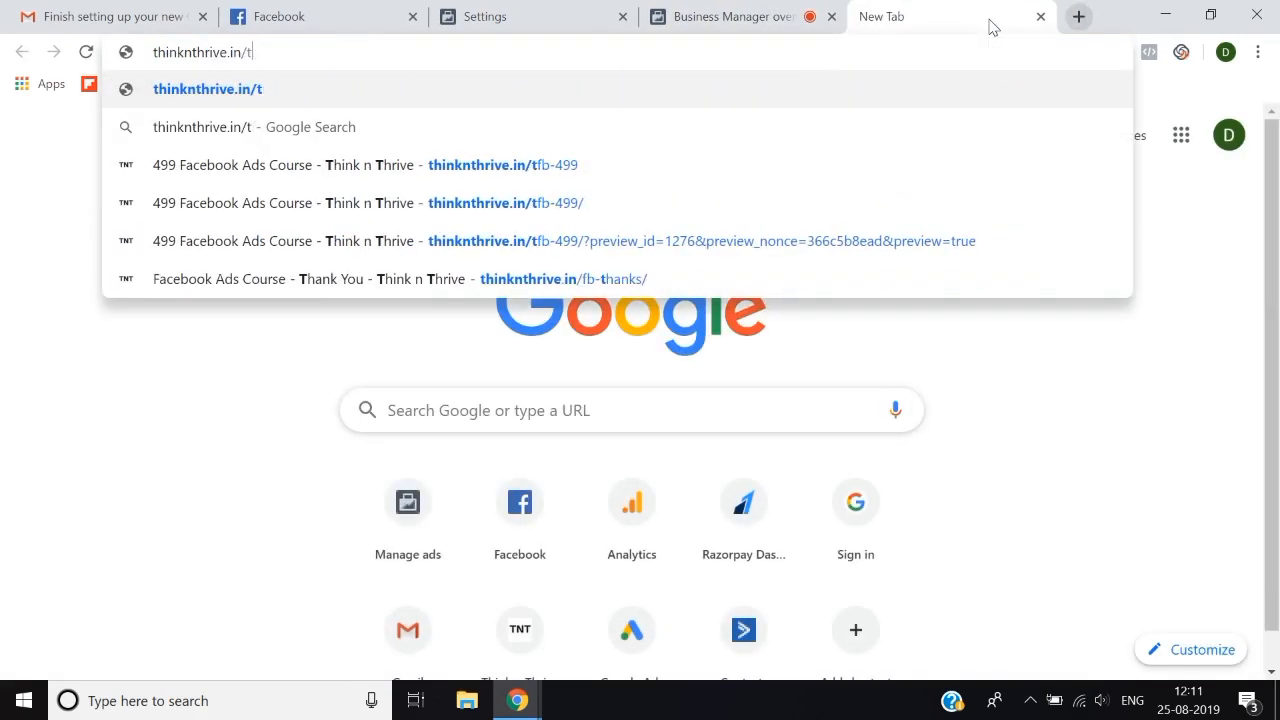
pyautogui.write('/')
pyautogui.press('Return')
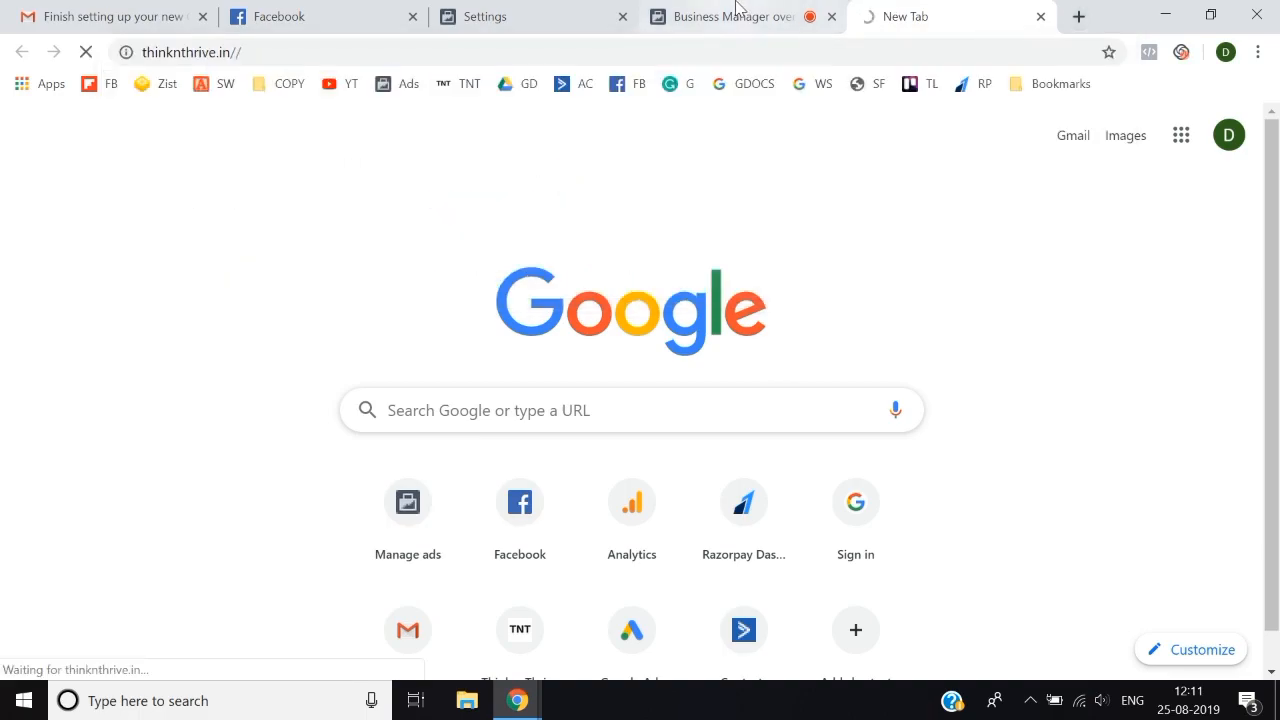
# Inspect the site's phone link against the business details form, then return to the settings tab.
pyautogui.click(754, 20)
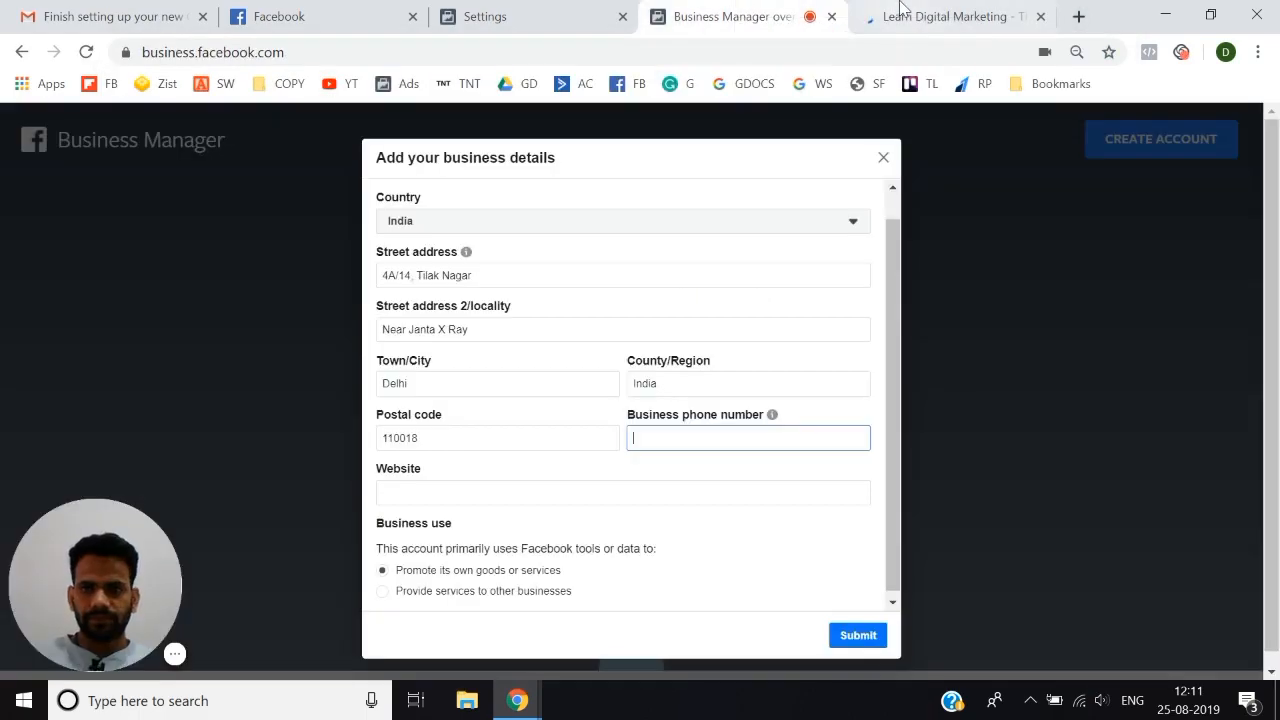
pyautogui.click(871, 17)
pyautogui.rightClick(1107, 147)
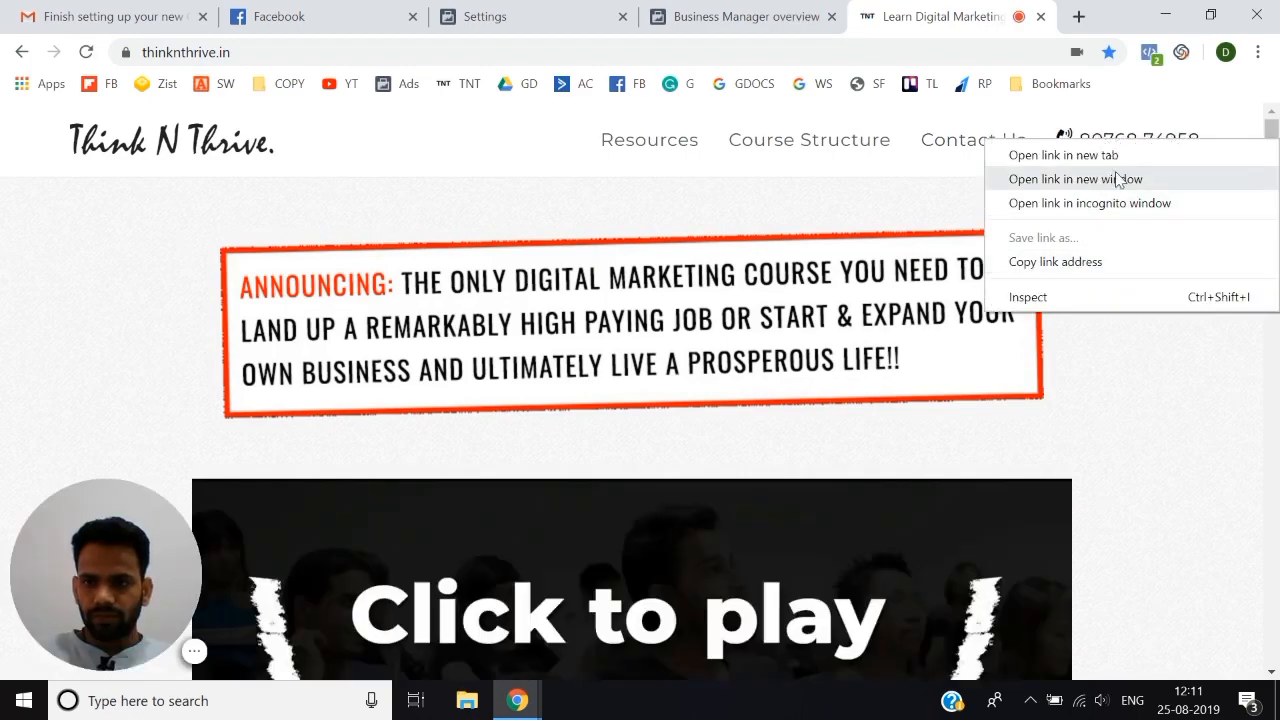
pyautogui.click(848, 210)
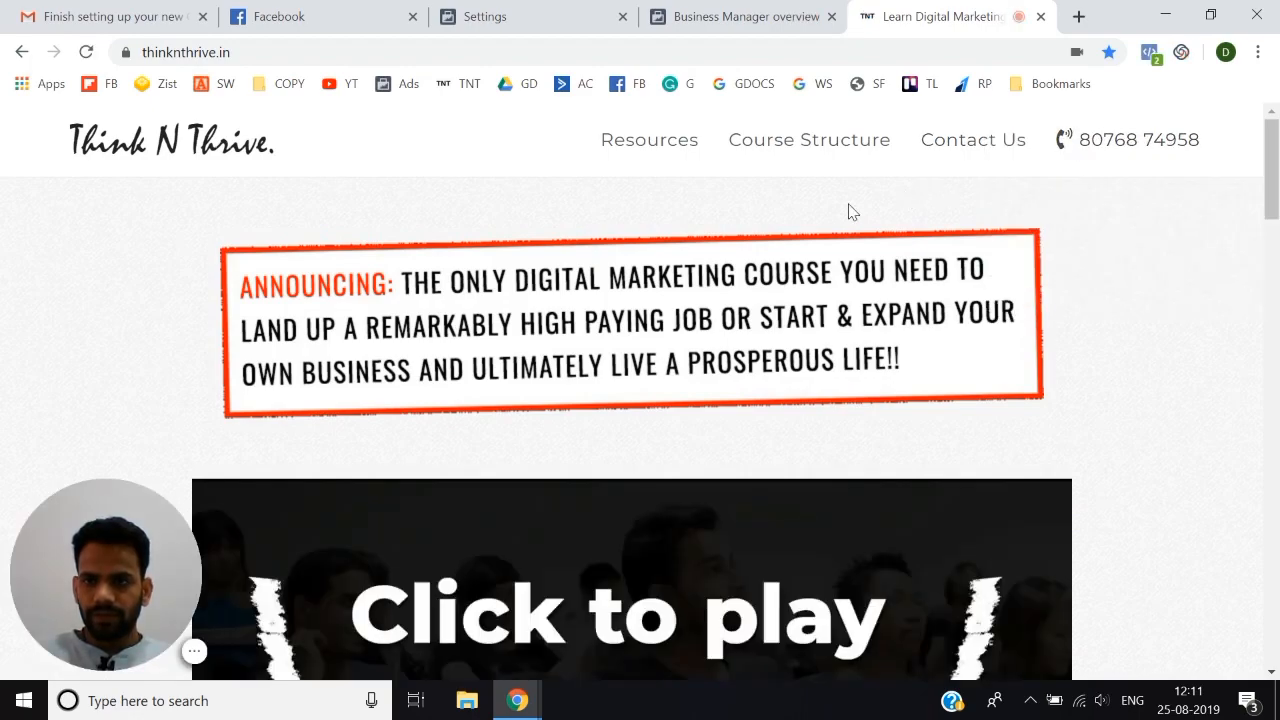
pyautogui.click(620, 10)
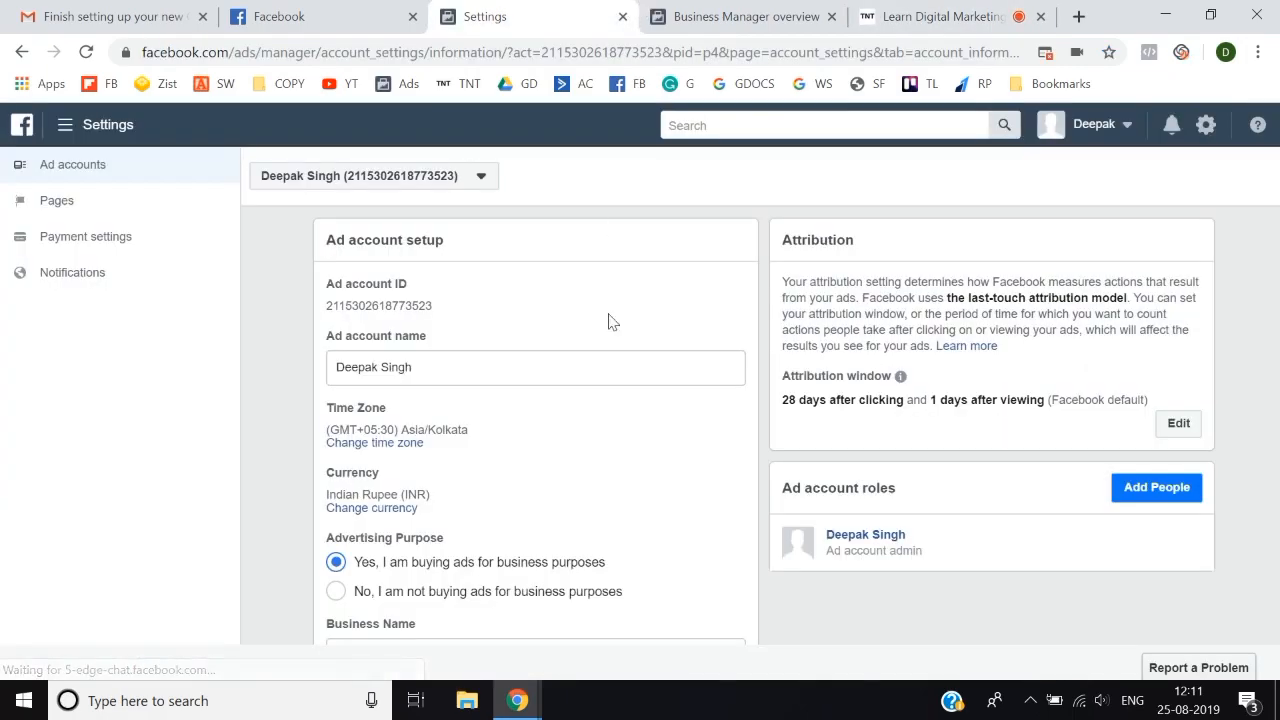
# Enter the business phone number, checking it against the Think N Thrive site.
pyautogui.click(740, 17)
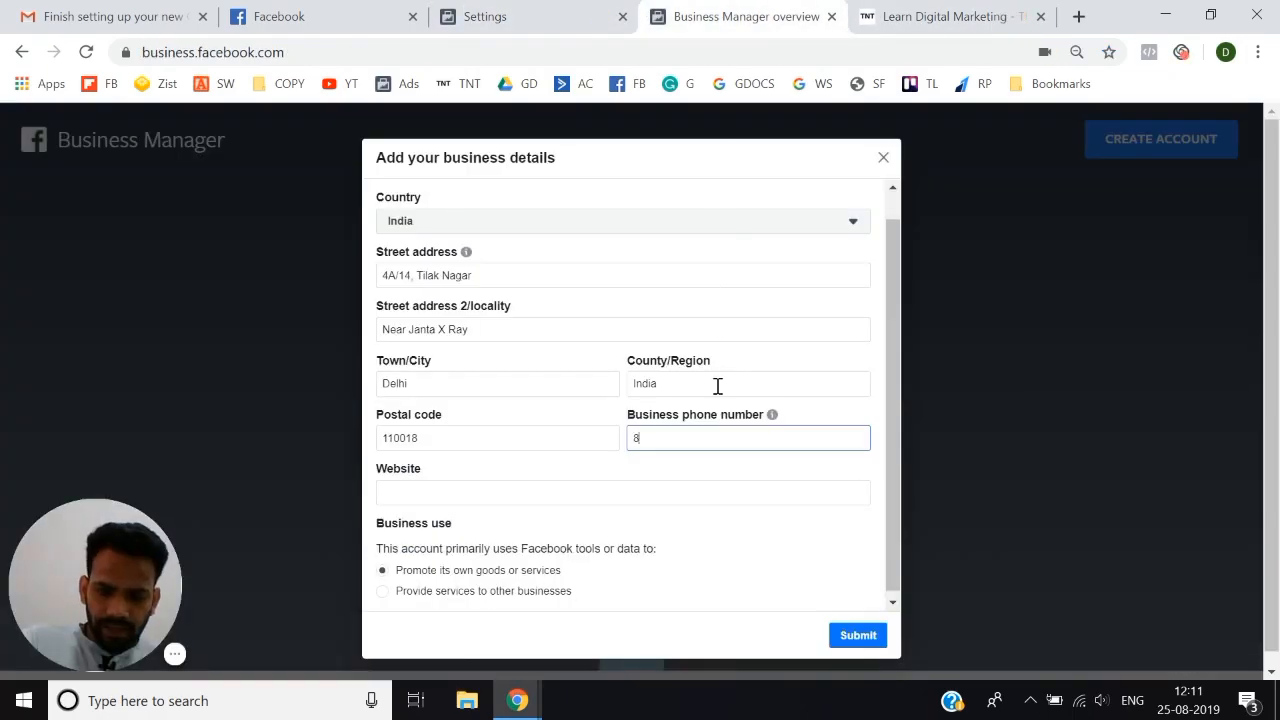
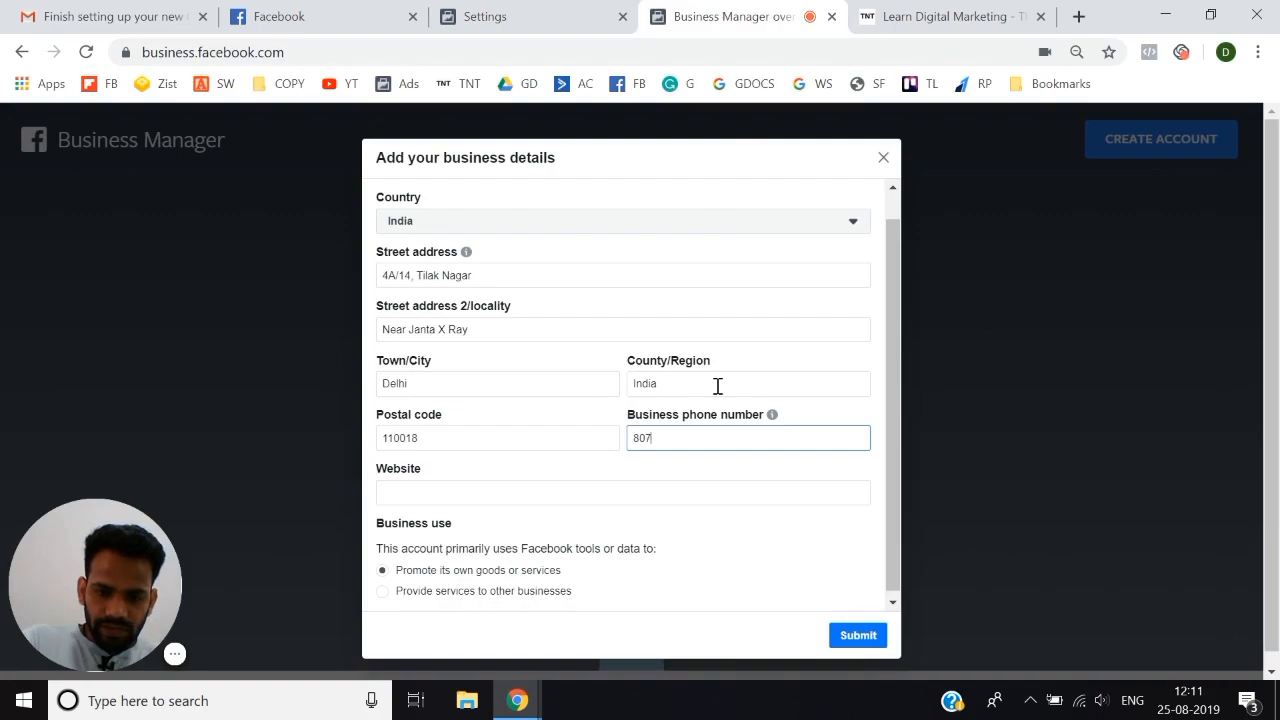
pyautogui.click(922, 10)
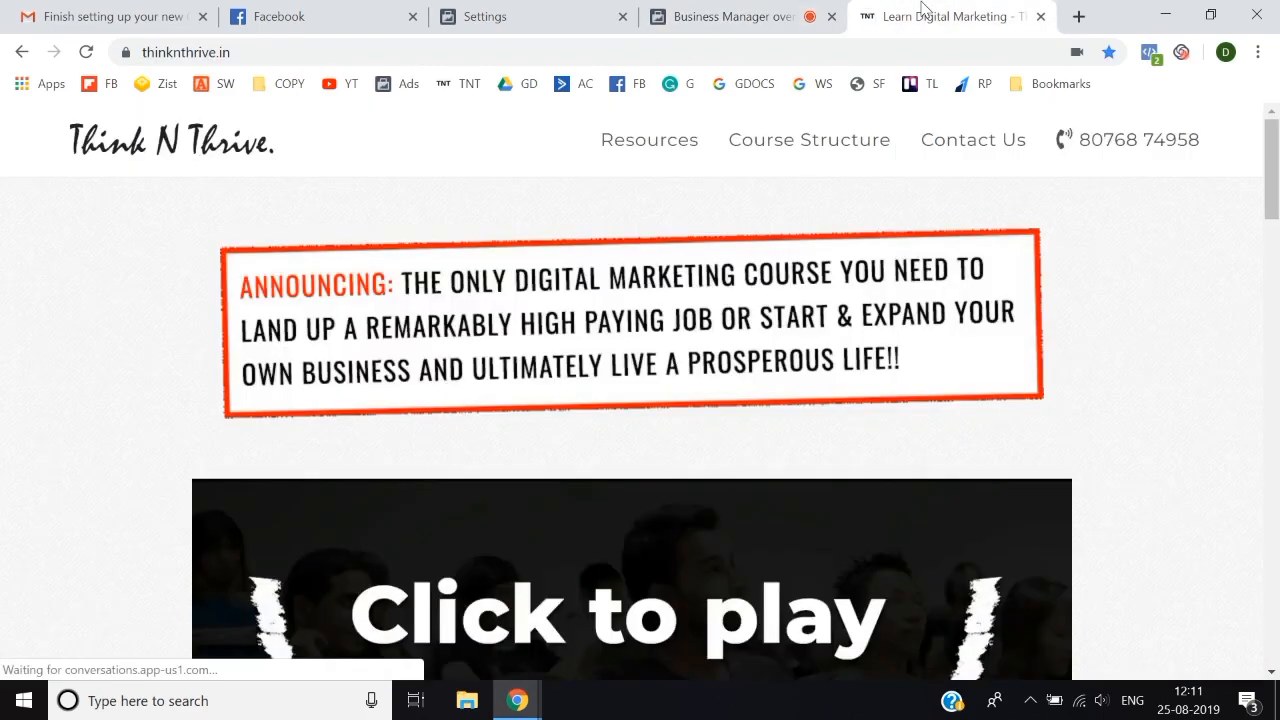
pyautogui.click(710, 10)
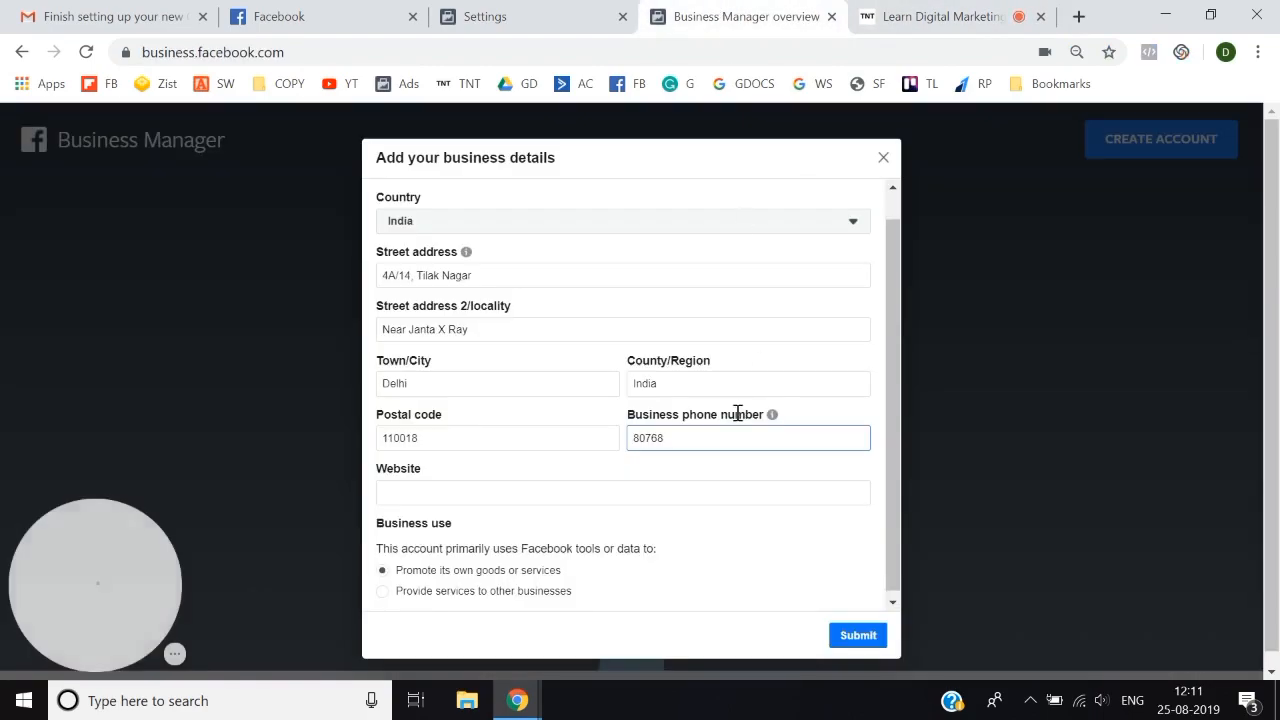
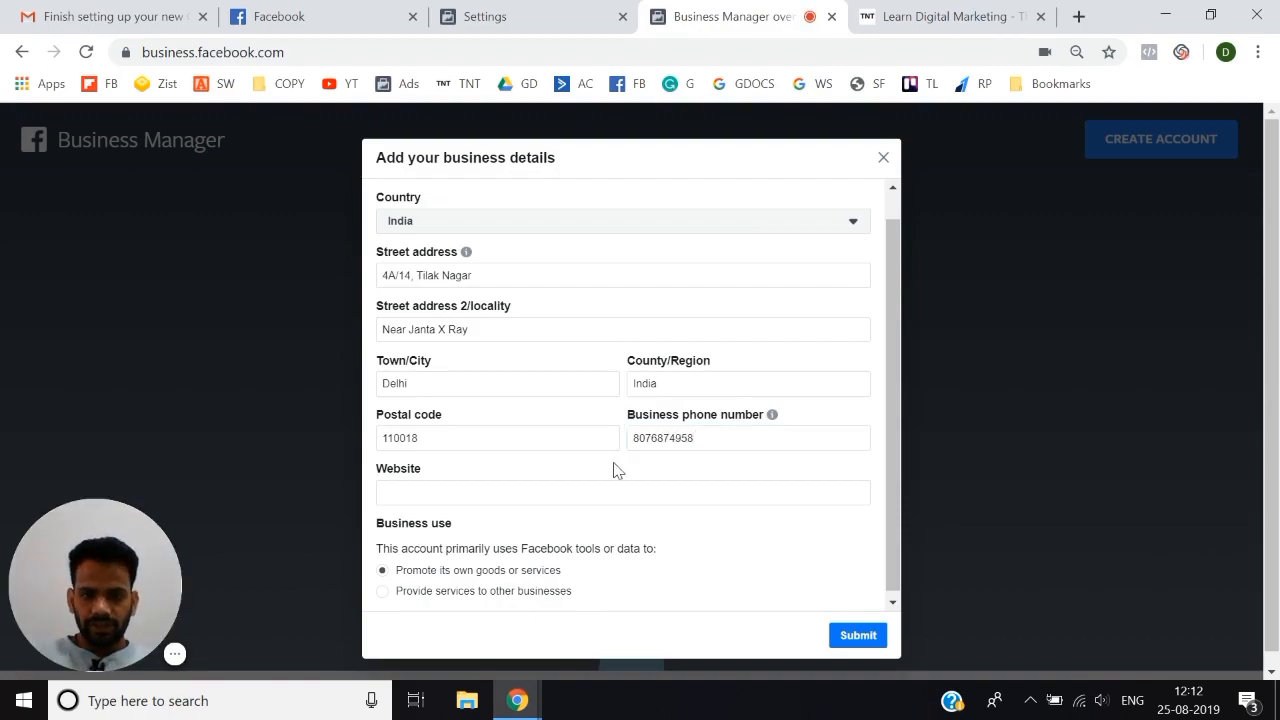
# Enter the business website address and submit the business details.
pyautogui.scroll(-1, 614, 470)
pyautogui.click(584, 486)
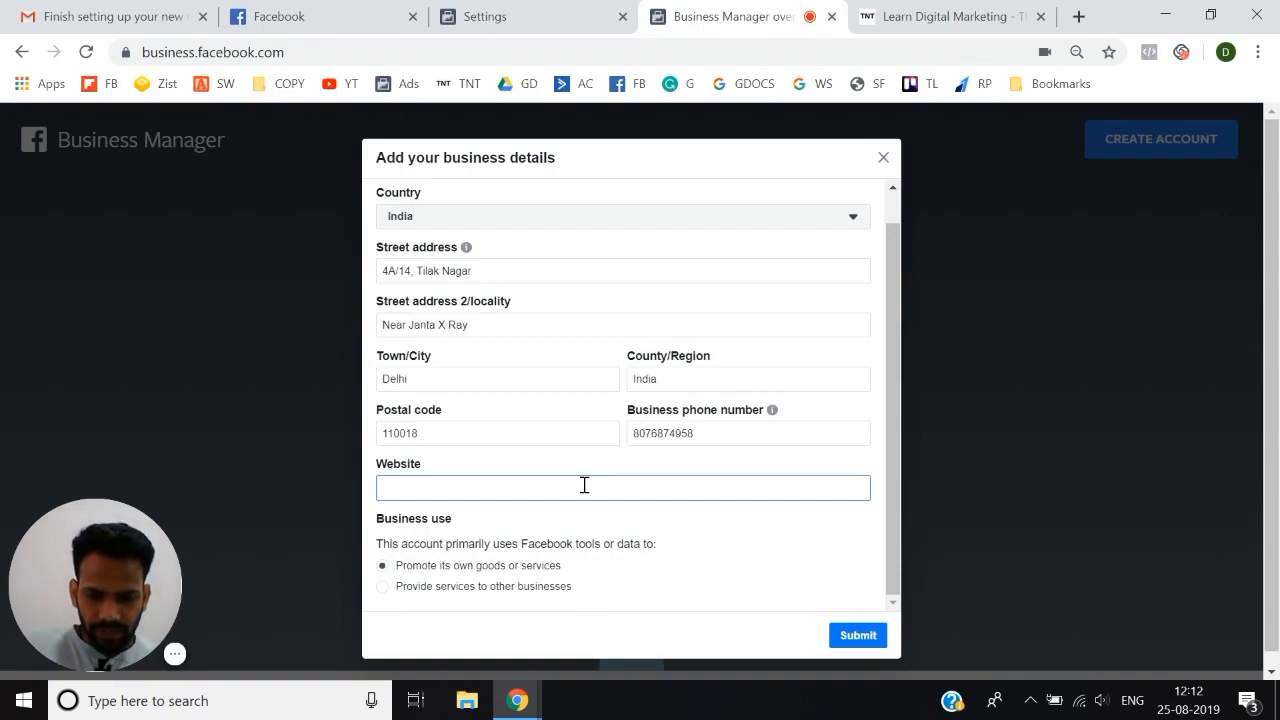
pyautogui.write('deepaksi')
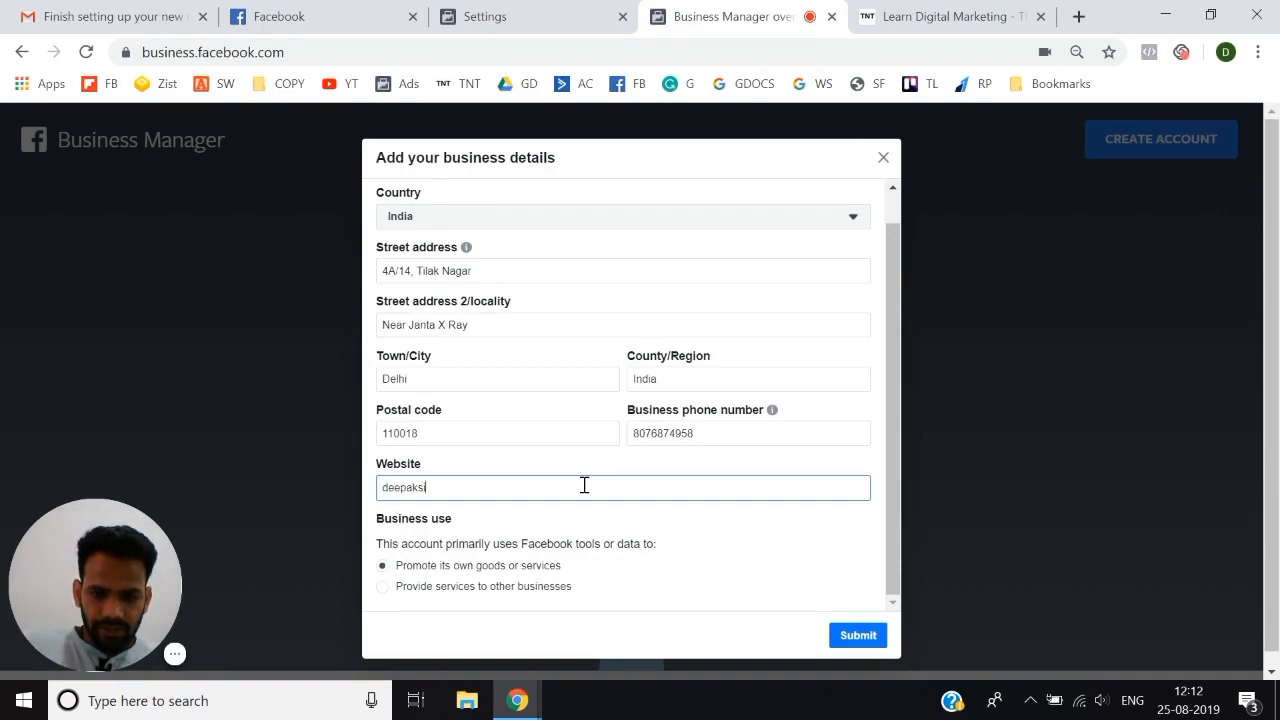
pyautogui.write('nghmark')
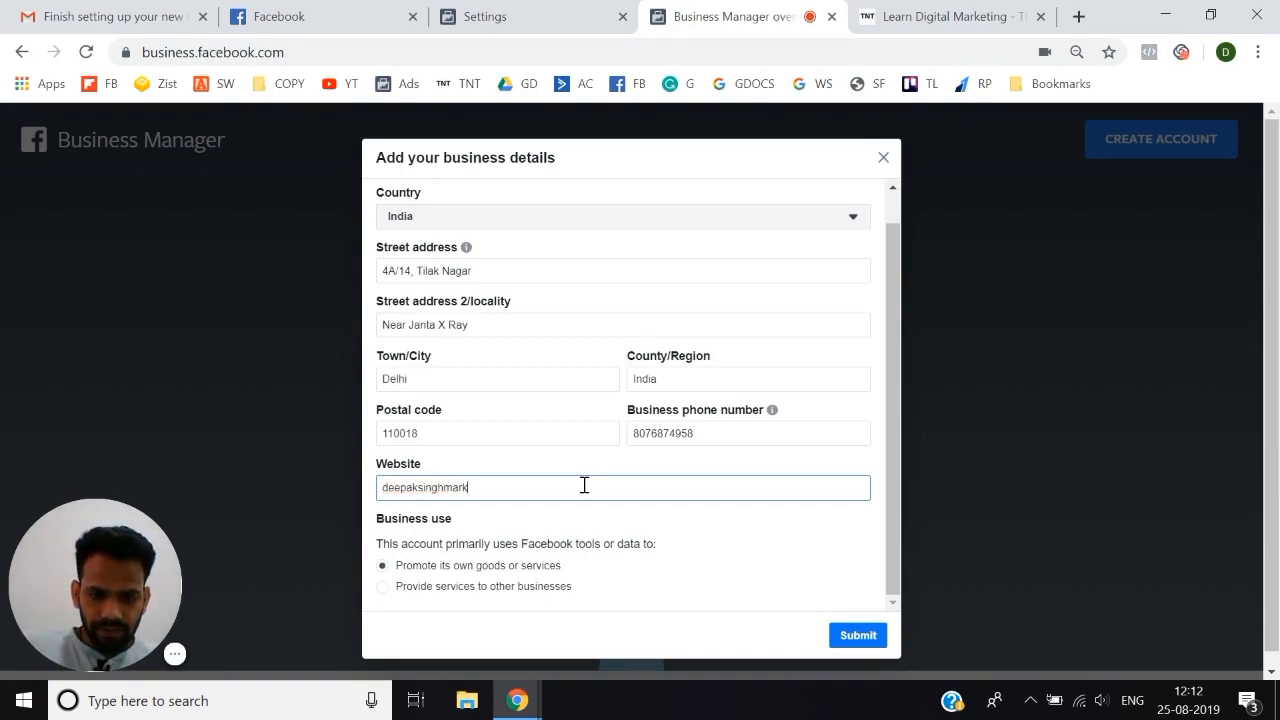
pyautogui.write('eting.com')
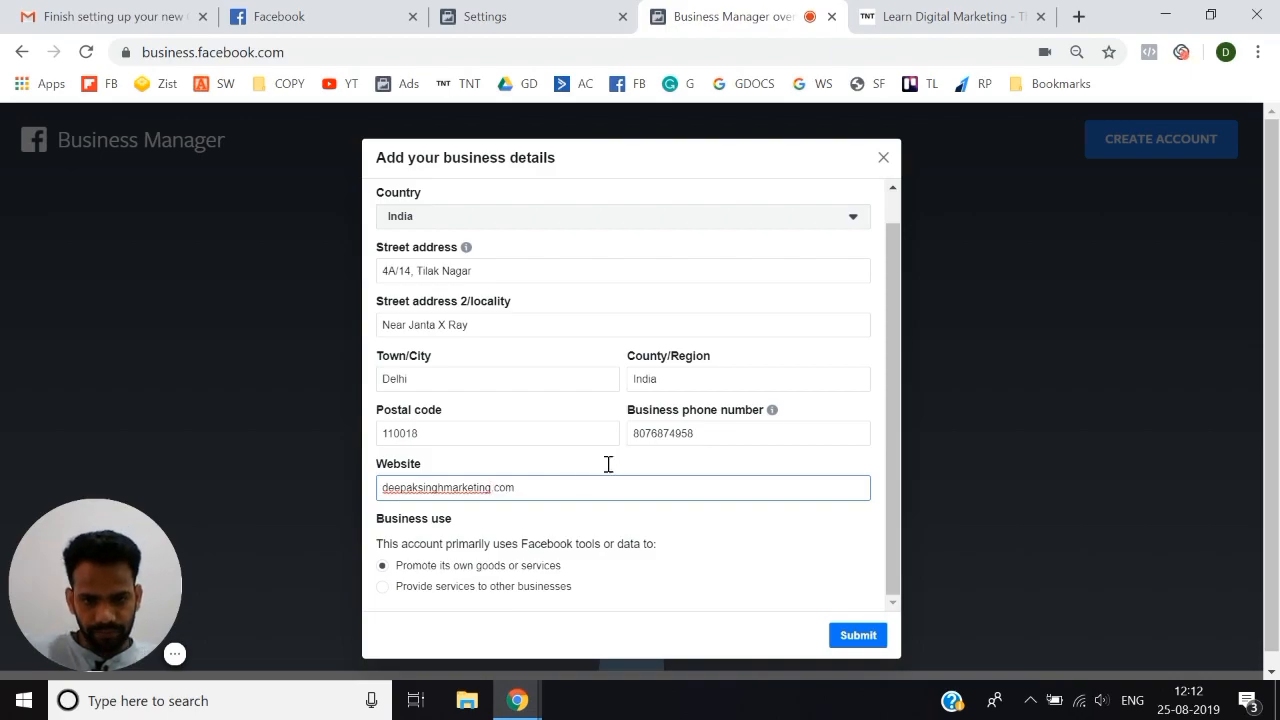
pyautogui.click(613, 466)
pyautogui.scroll(1, 611, 460)
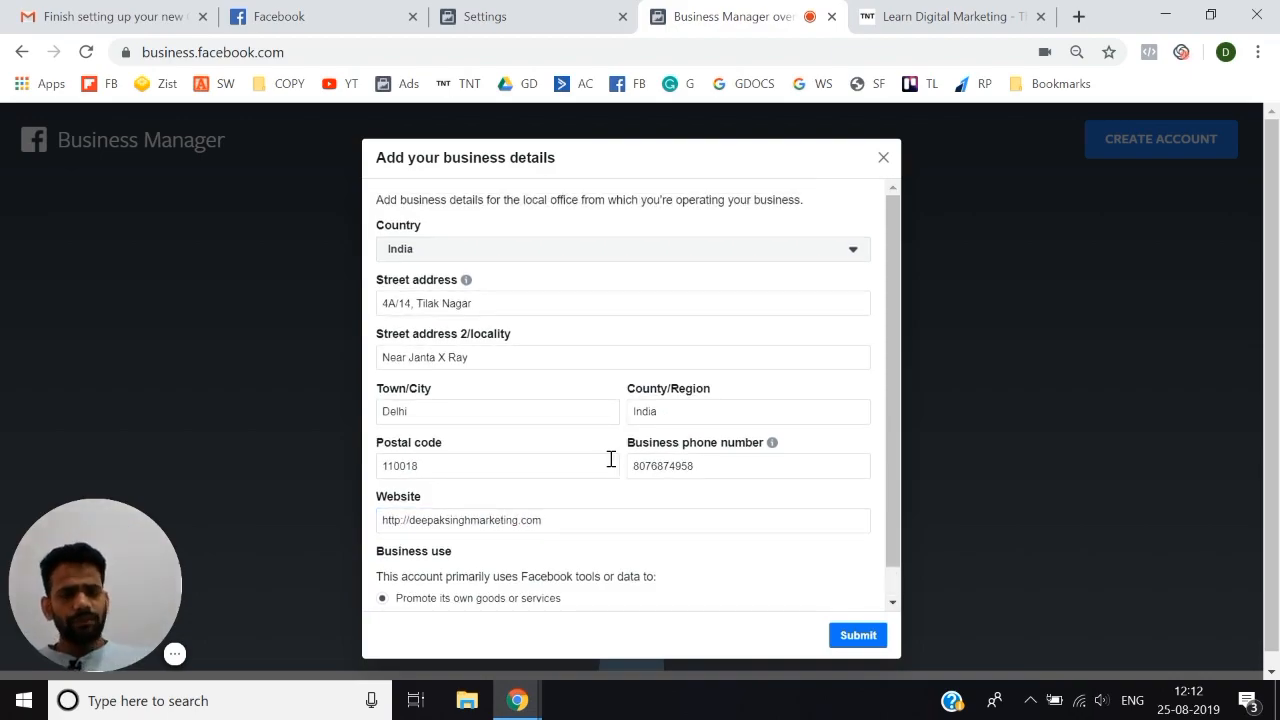
pyautogui.scroll(-1, 611, 459)
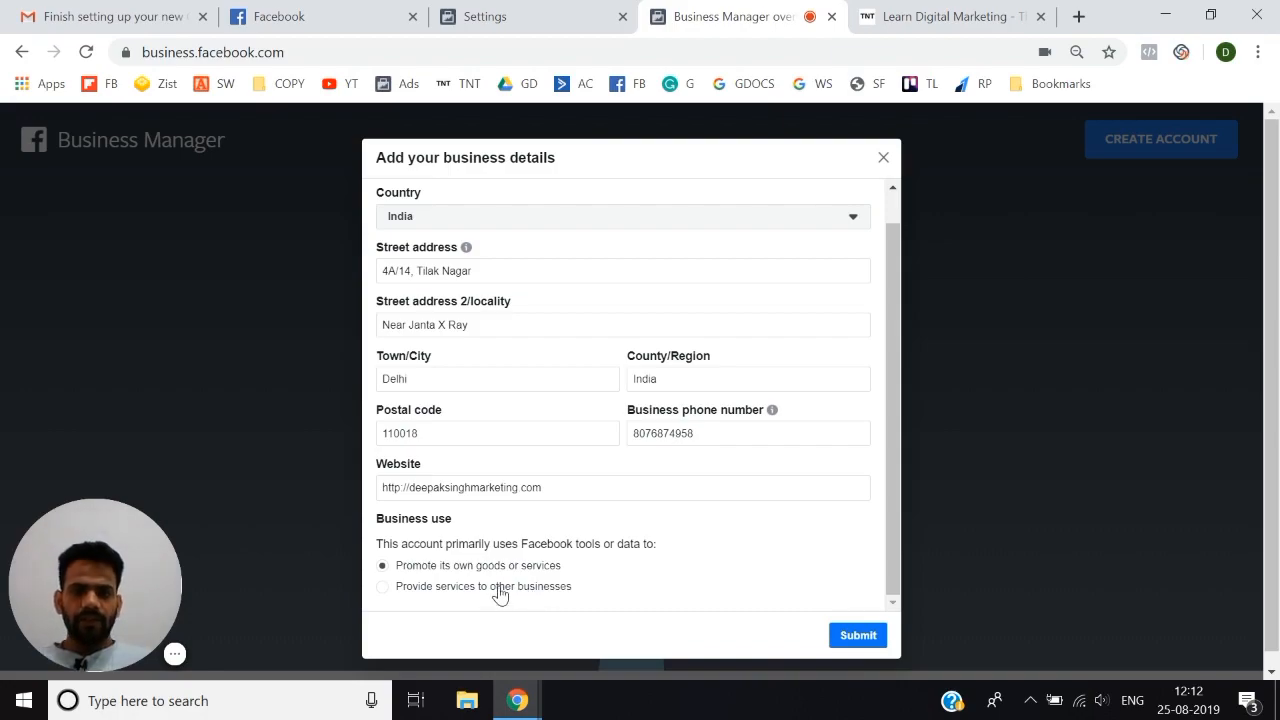
pyautogui.click(855, 638)
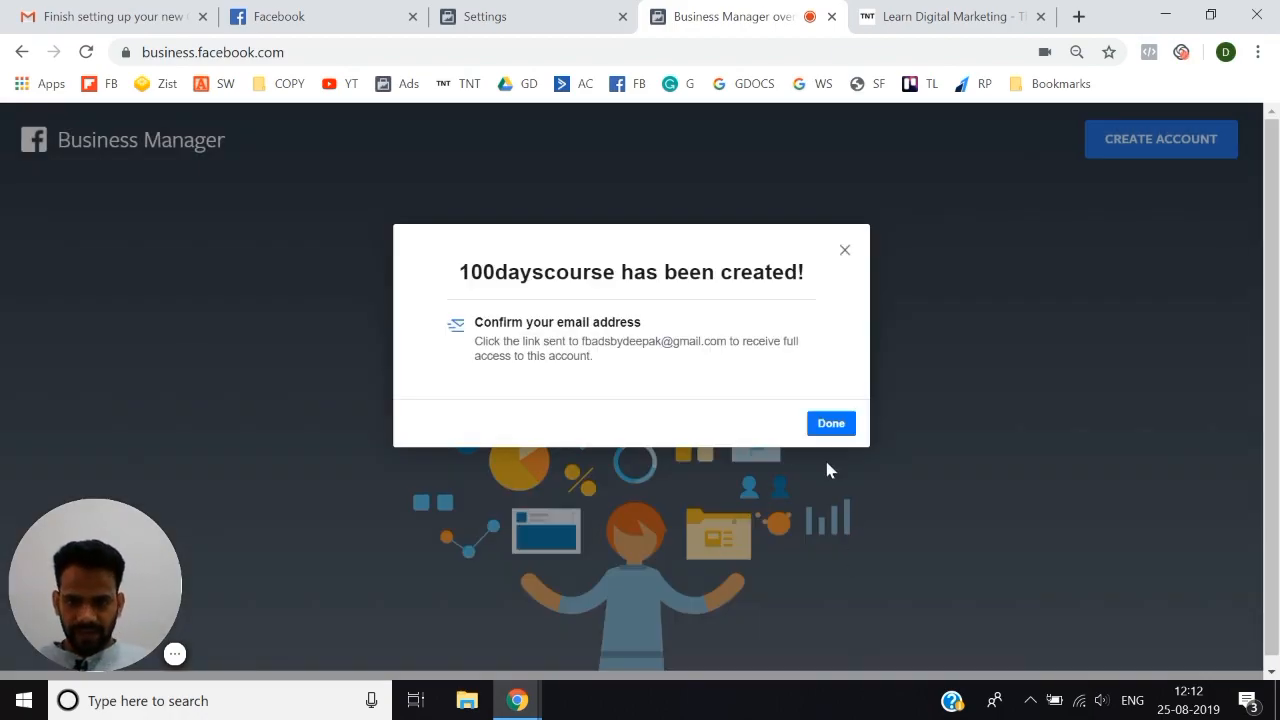
# Close the creation notice, then open Facebook's confirmation email in Gmail's Social tab and confirm it.
pyautogui.click(823, 437)
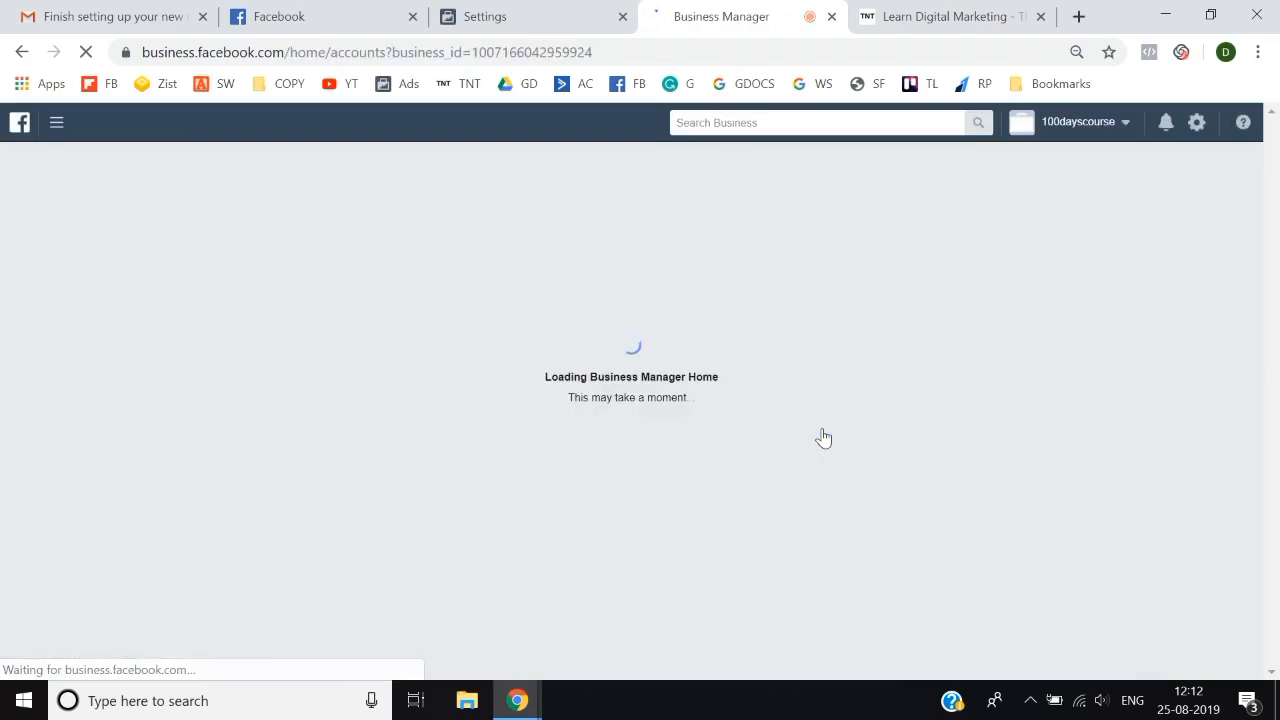
pyautogui.click(179, 17)
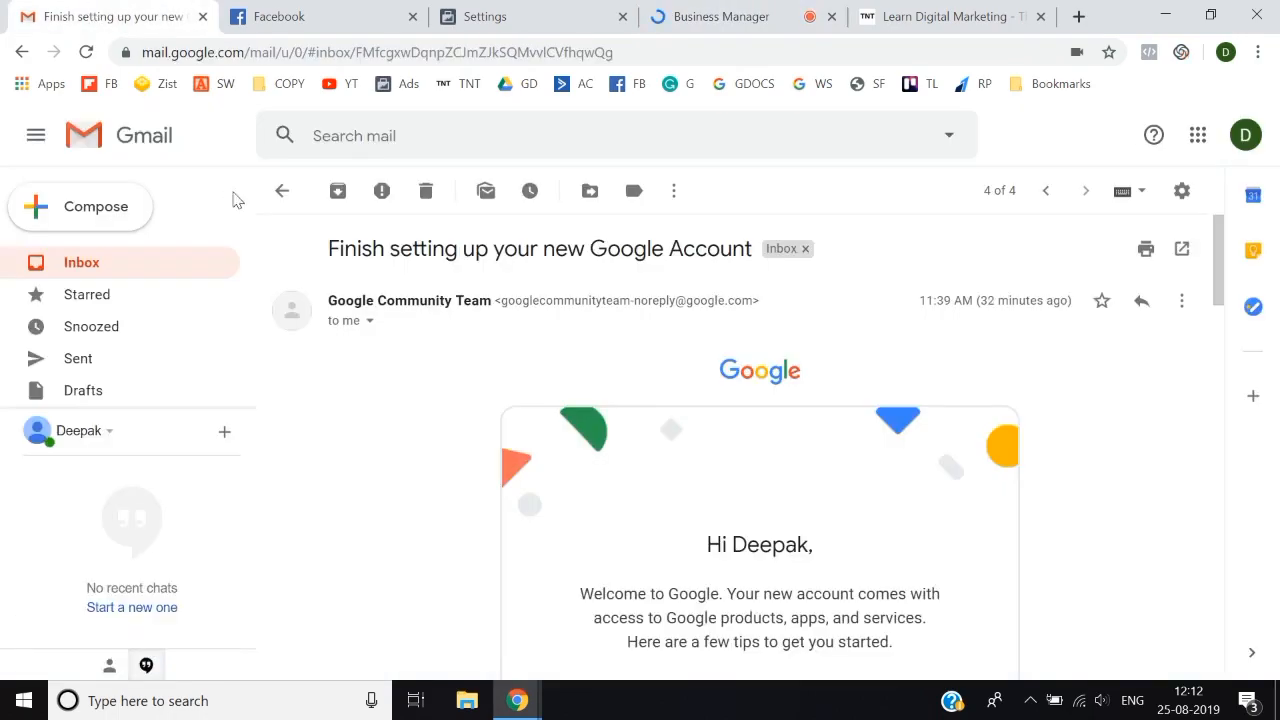
pyautogui.click(284, 192)
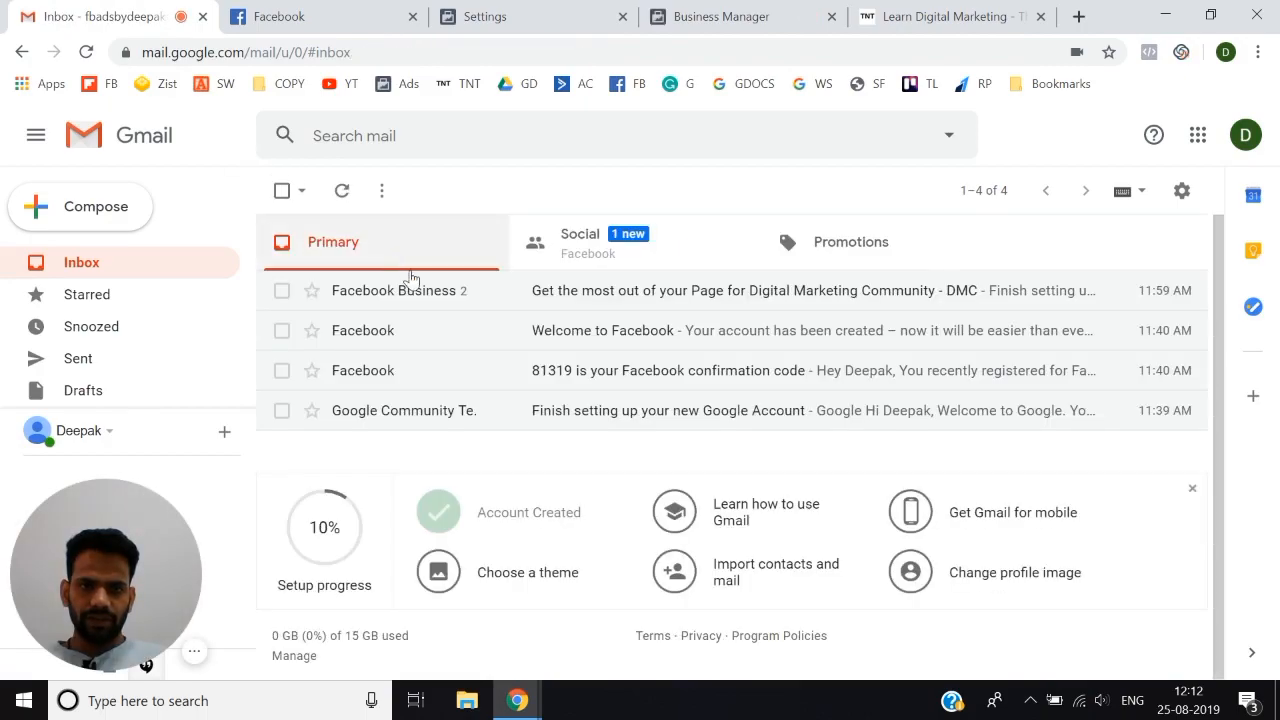
pyautogui.click(637, 250)
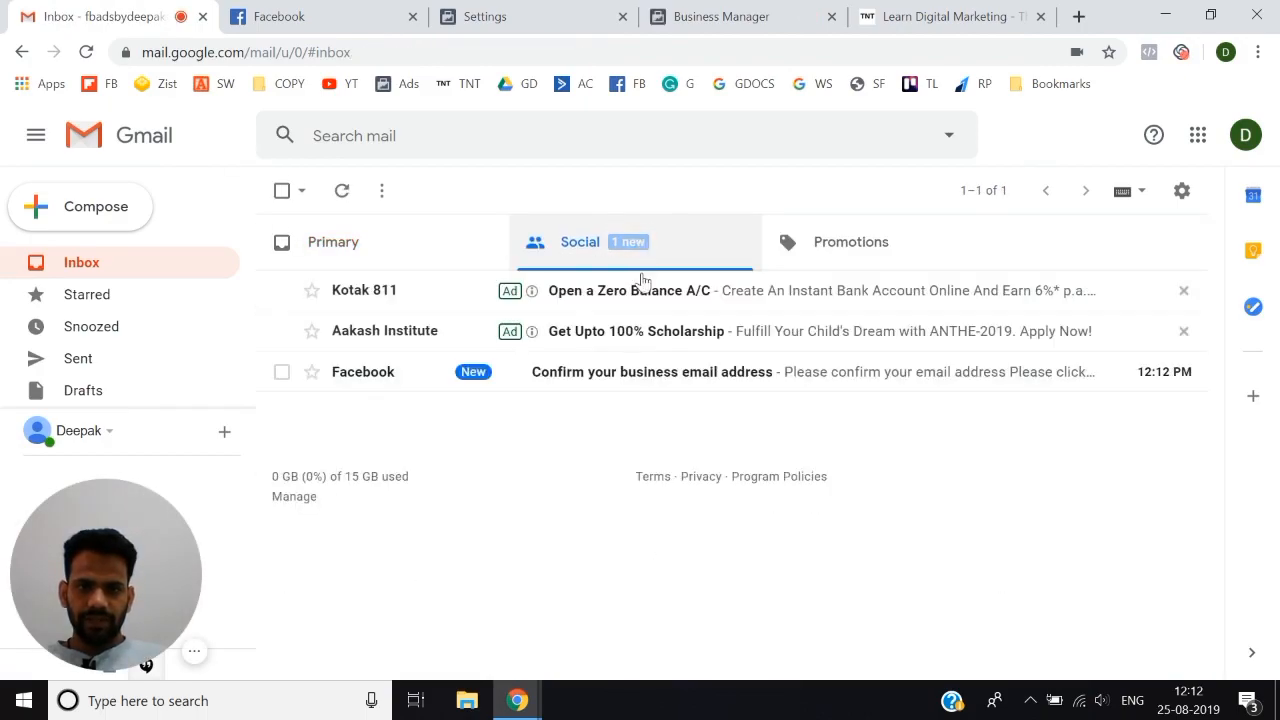
pyautogui.click(643, 383)
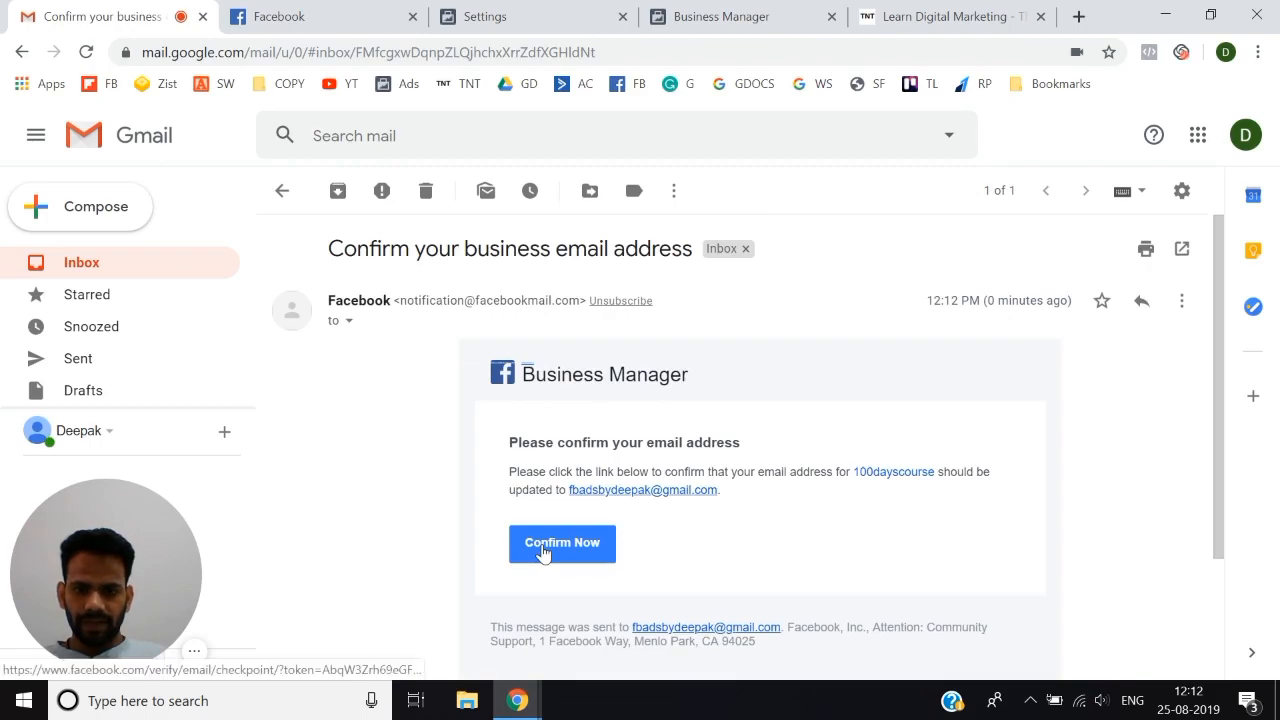
pyautogui.click(543, 553)
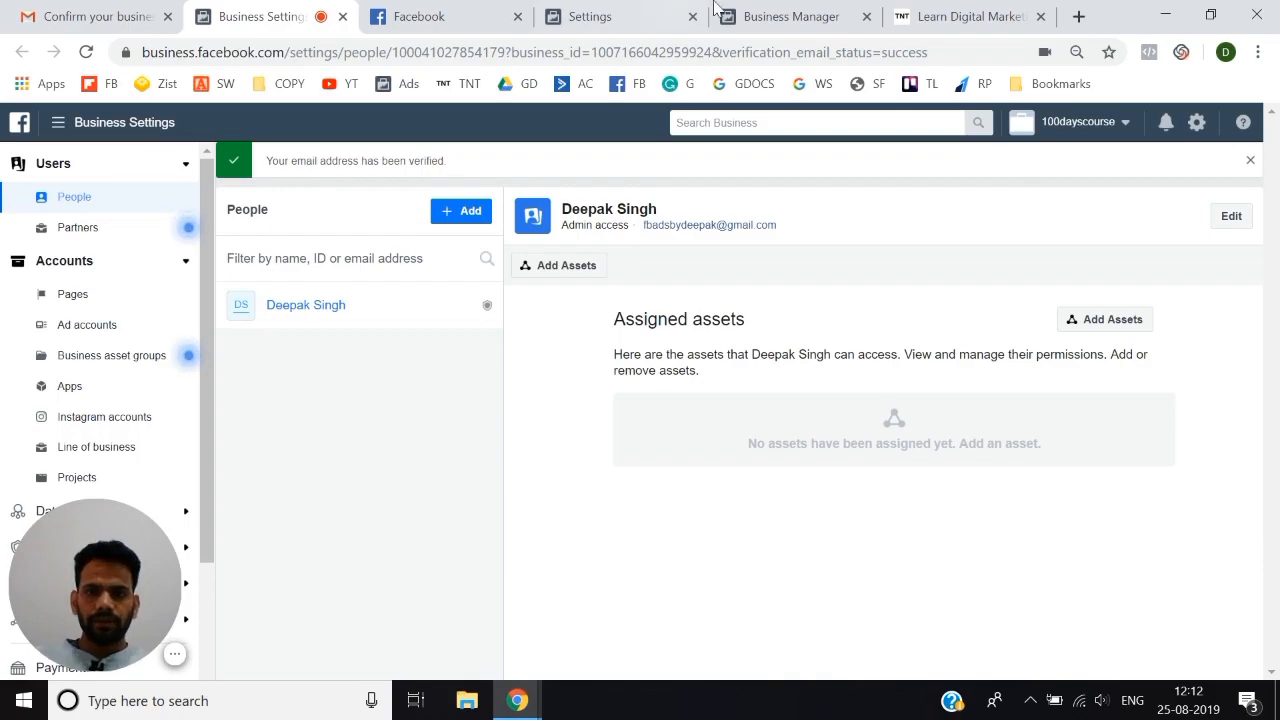
# Dismiss the setup guide, choose Remind Me Later for extra security, and reload the 100dayscourse home.
pyautogui.click(817, 10)
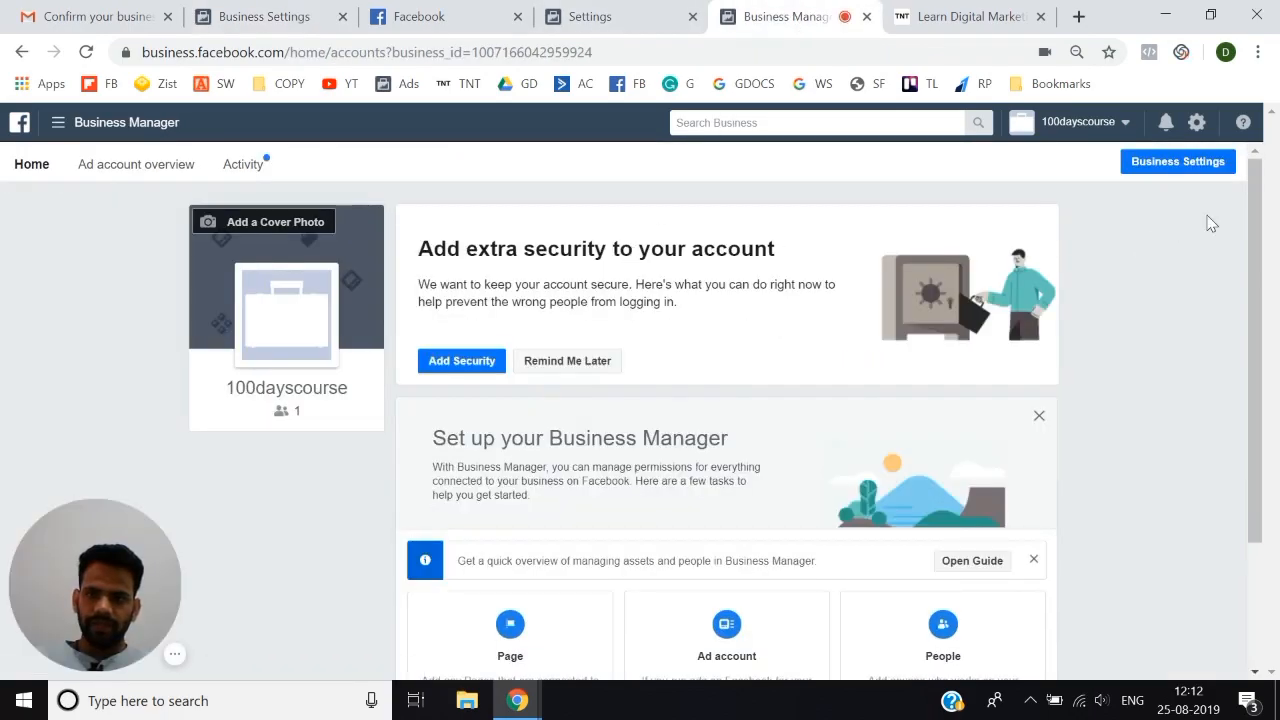
pyautogui.scroll(-2, 1211, 223)
pyautogui.click(1039, 247)
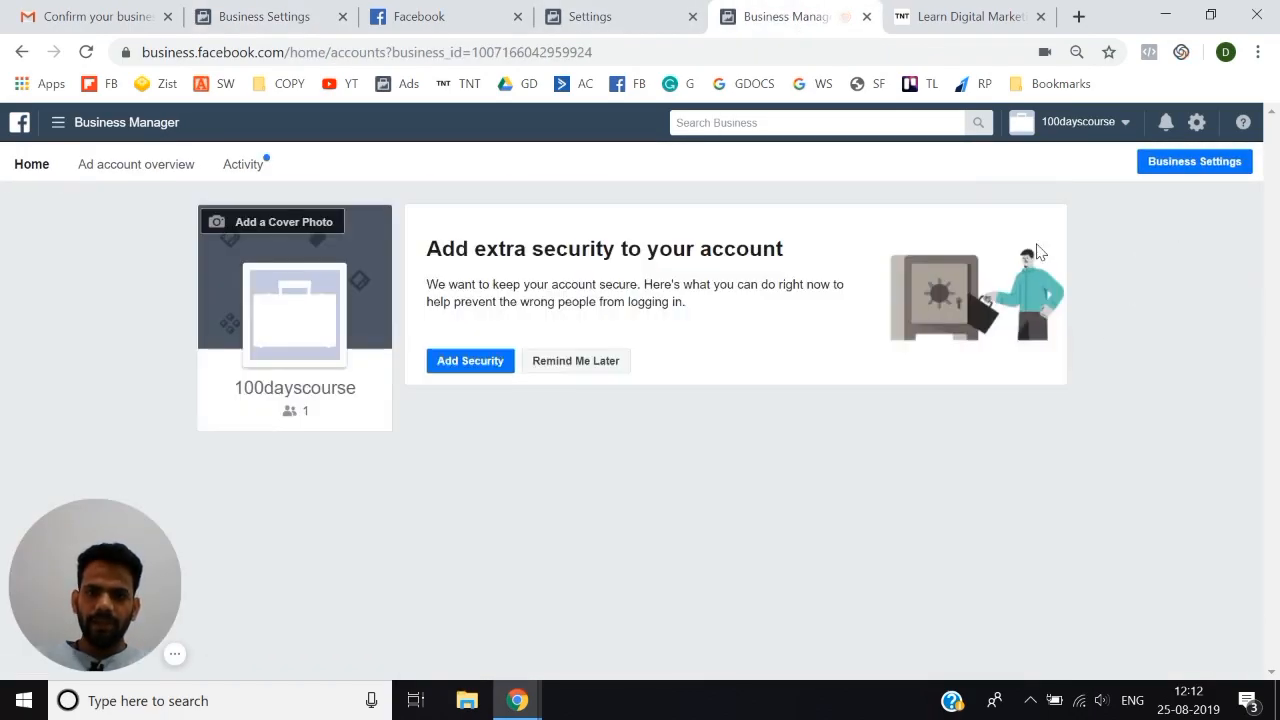
pyautogui.click(563, 378)
pyautogui.click(86, 51)
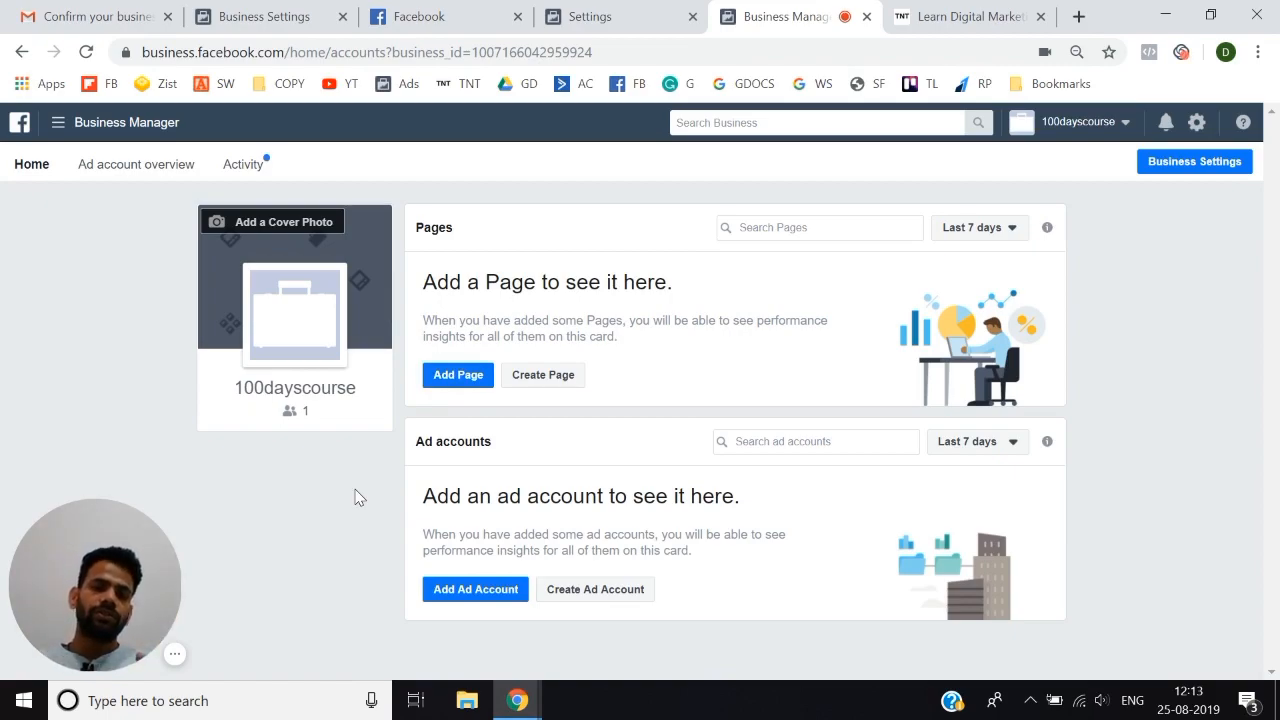
# Start Add Page and copy the Digital Marketing Community - DMC Page's URL from Facebook.
pyautogui.click(475, 383)
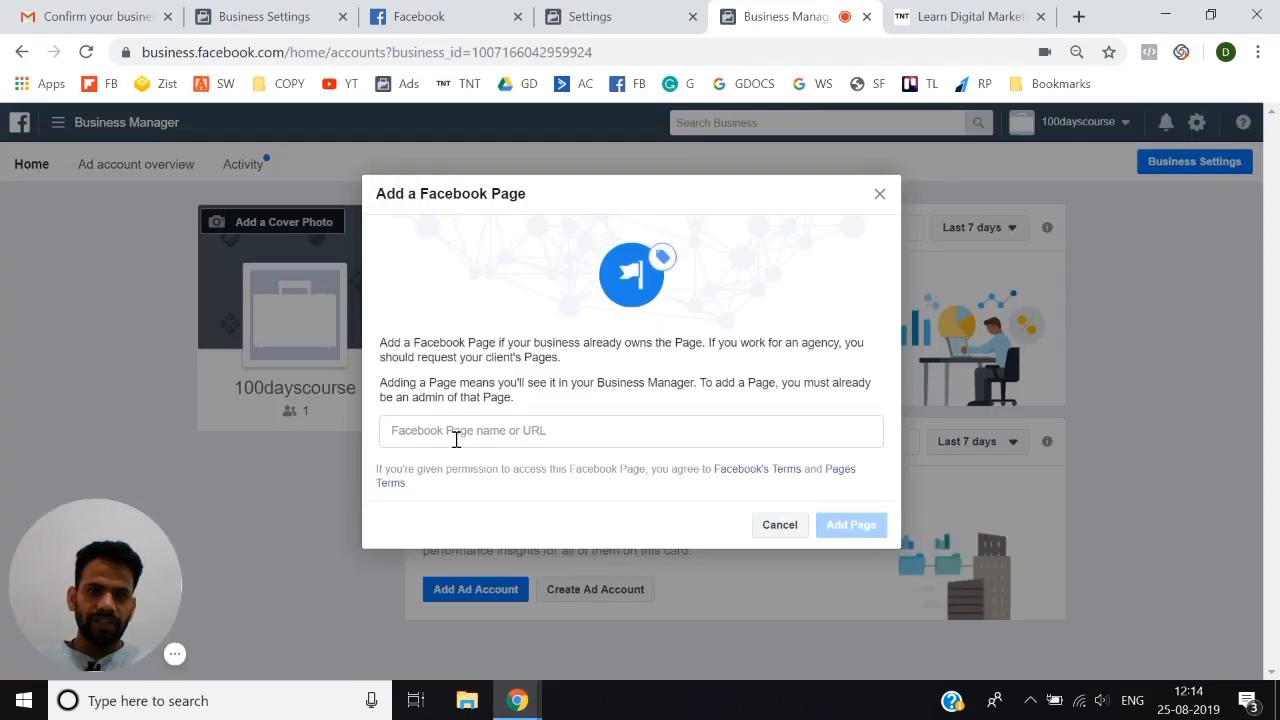
pyautogui.click(456, 439)
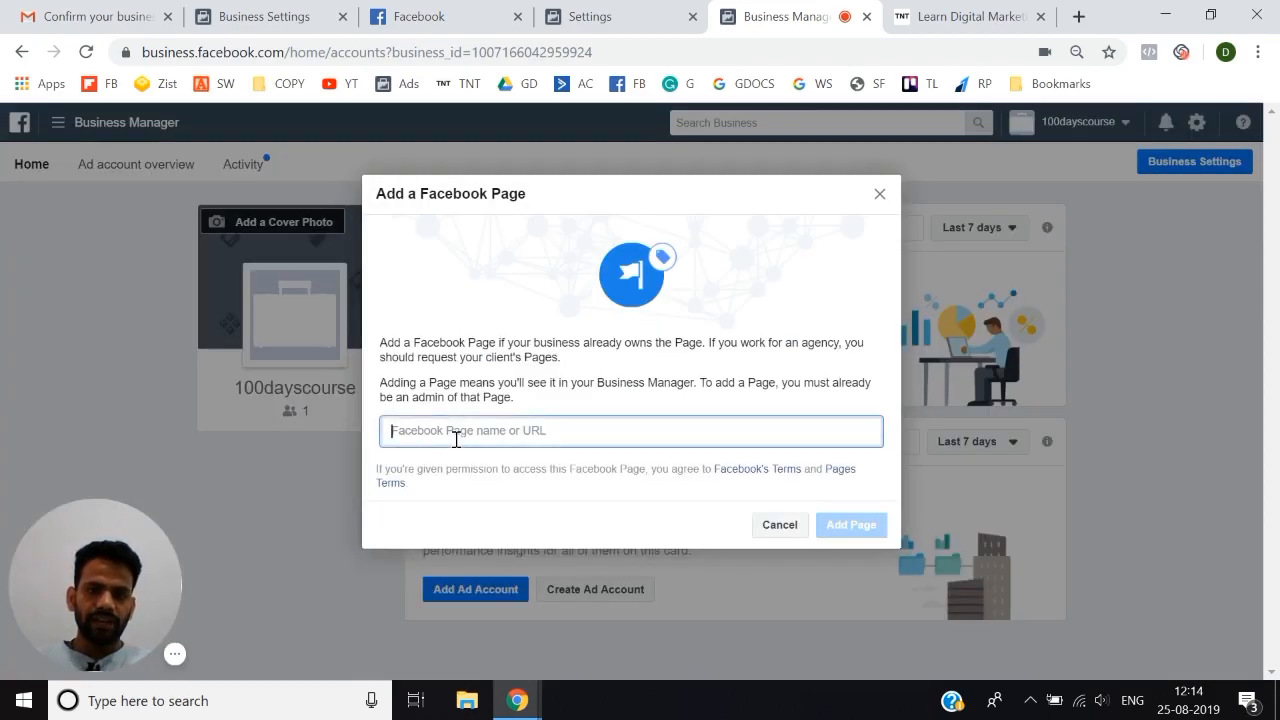
pyautogui.click(452, 14)
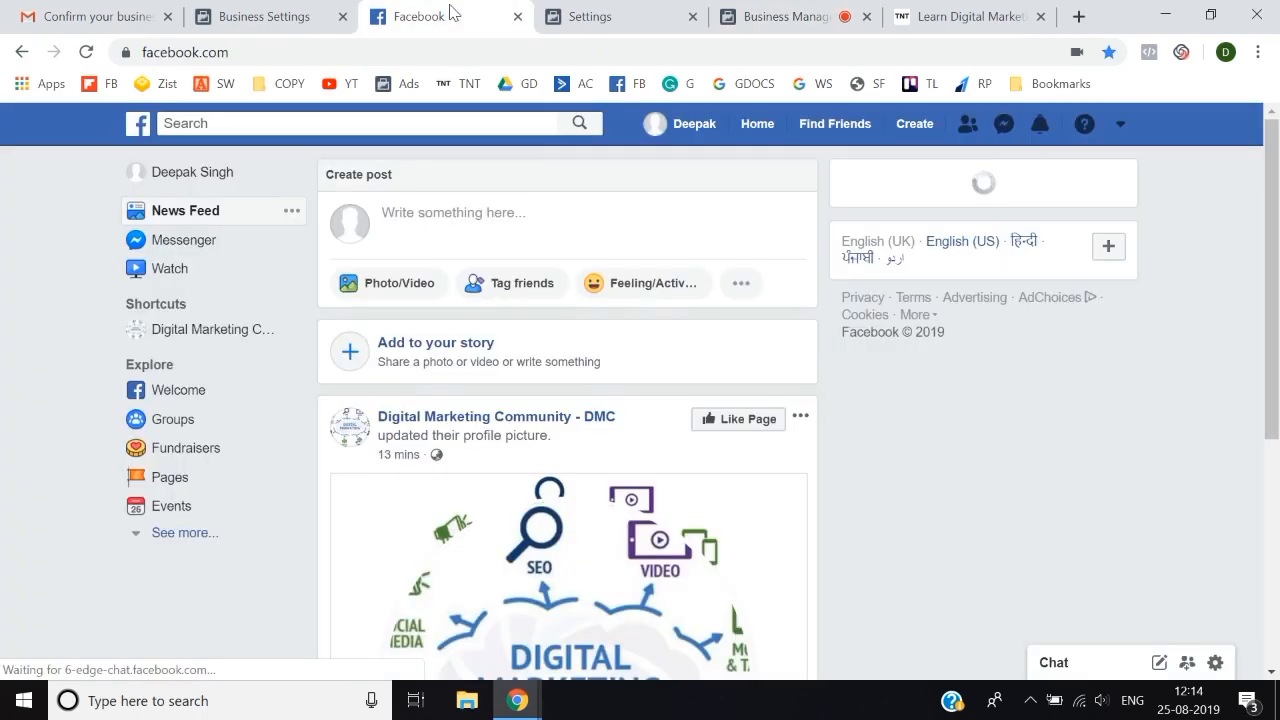
pyautogui.click(190, 341)
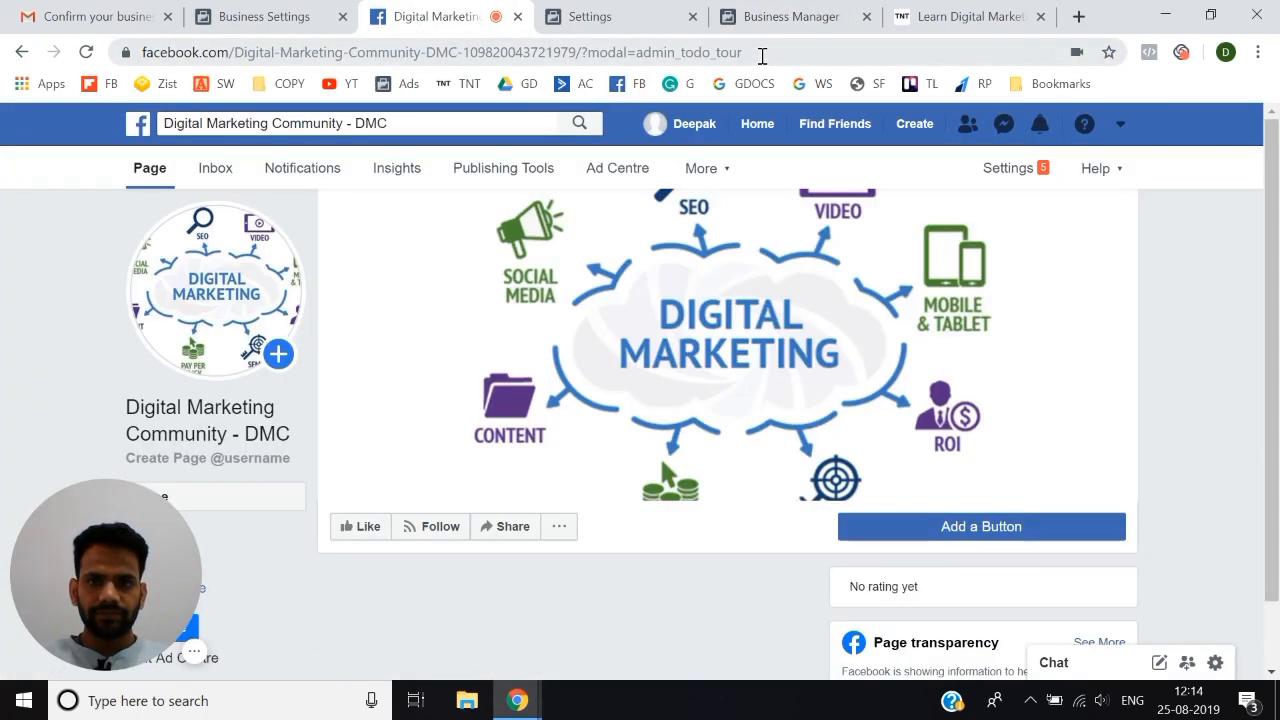
pyautogui.click(762, 56)
pyautogui.hotkey('ctrl', 'c')
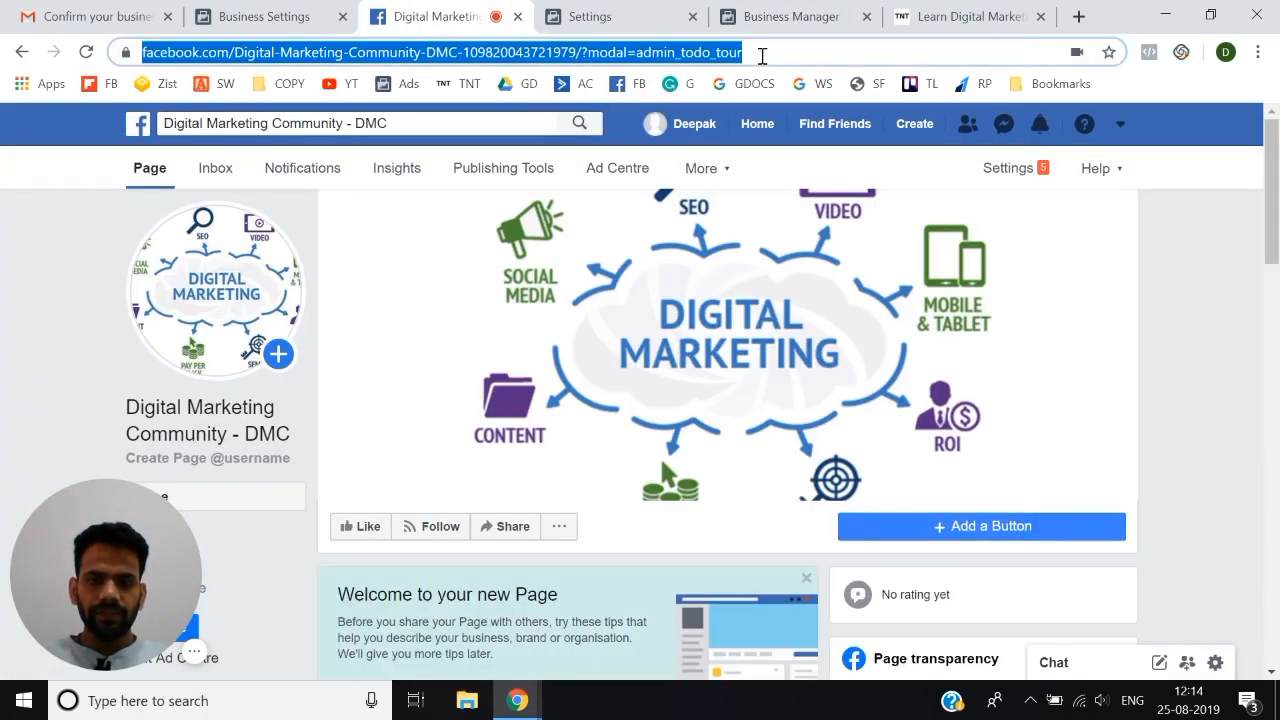
pyautogui.click(826, 10)
# Paste and trim the DMC Page address, pick the suggested Page, add it, then refresh the home.
pyautogui.click(611, 428)
pyautogui.hotkey('ctrl', 'v')
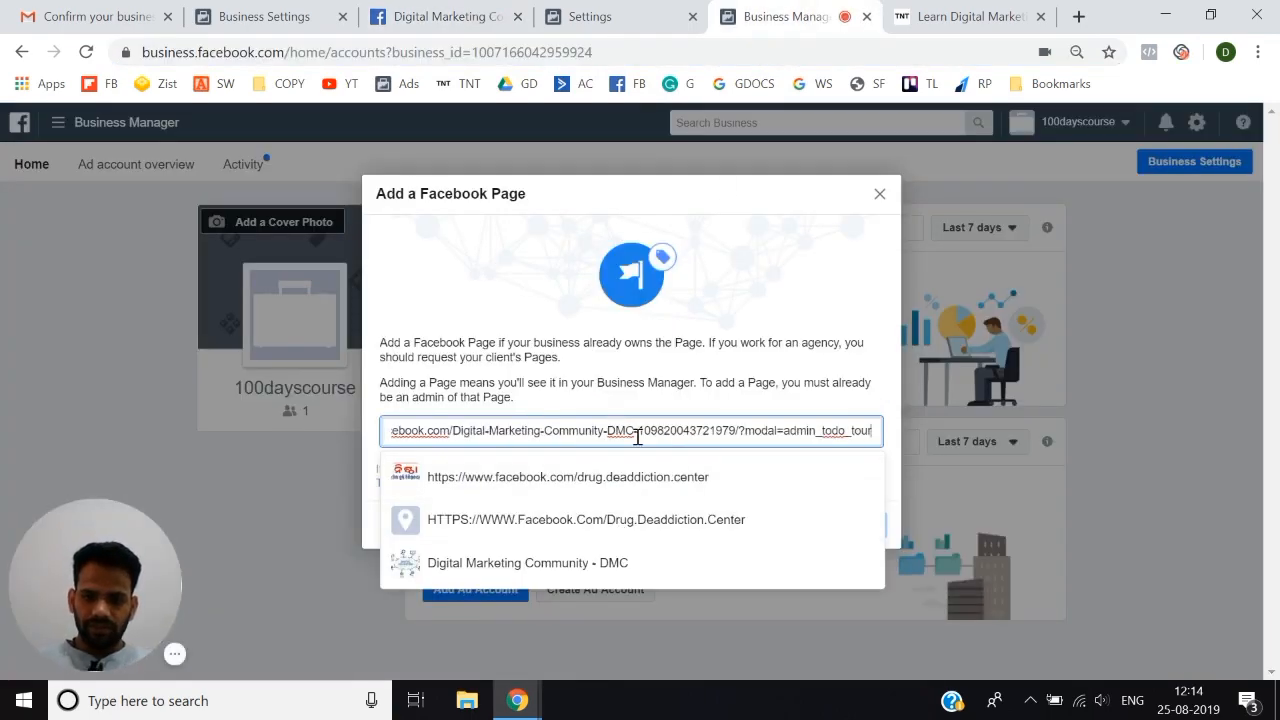
pyautogui.click(634, 436)
pyautogui.press('Home')
pyautogui.press('BackSpace')
pyautogui.press('BackSpace')
pyautogui.press('BackSpace')
pyautogui.press('BackSpace')
pyautogui.press('BackSpace')
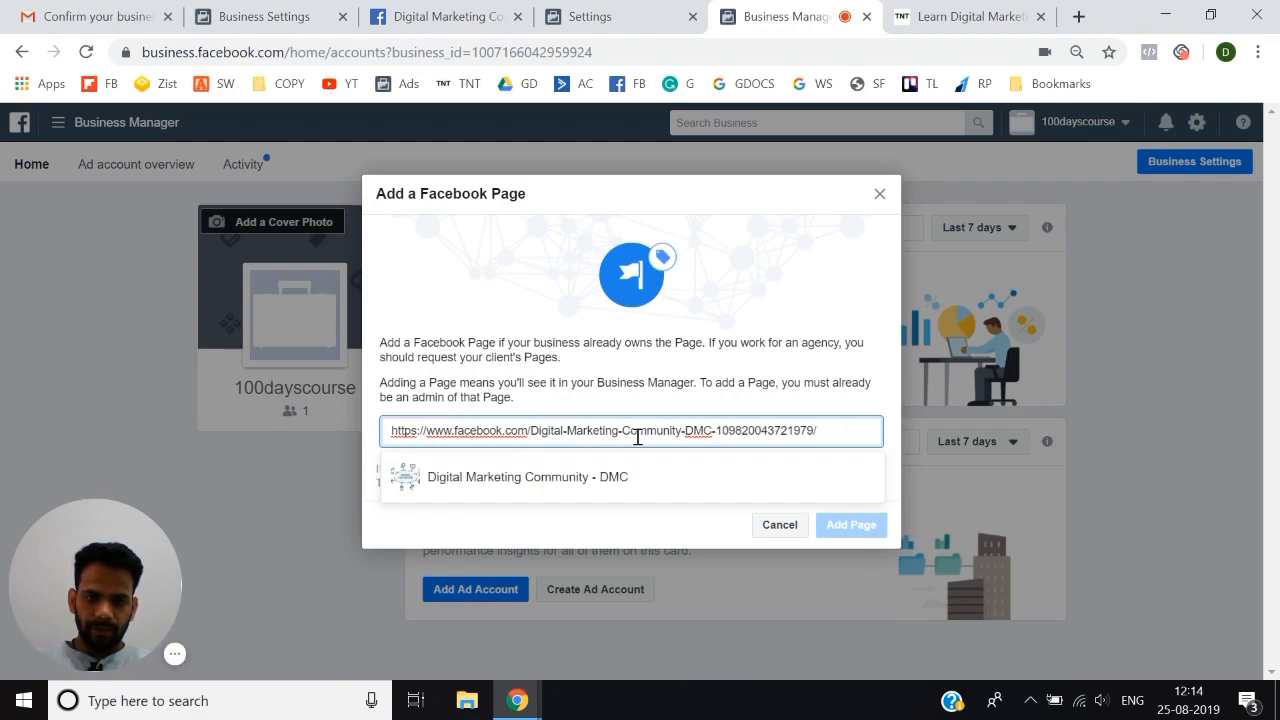
pyautogui.click(586, 476)
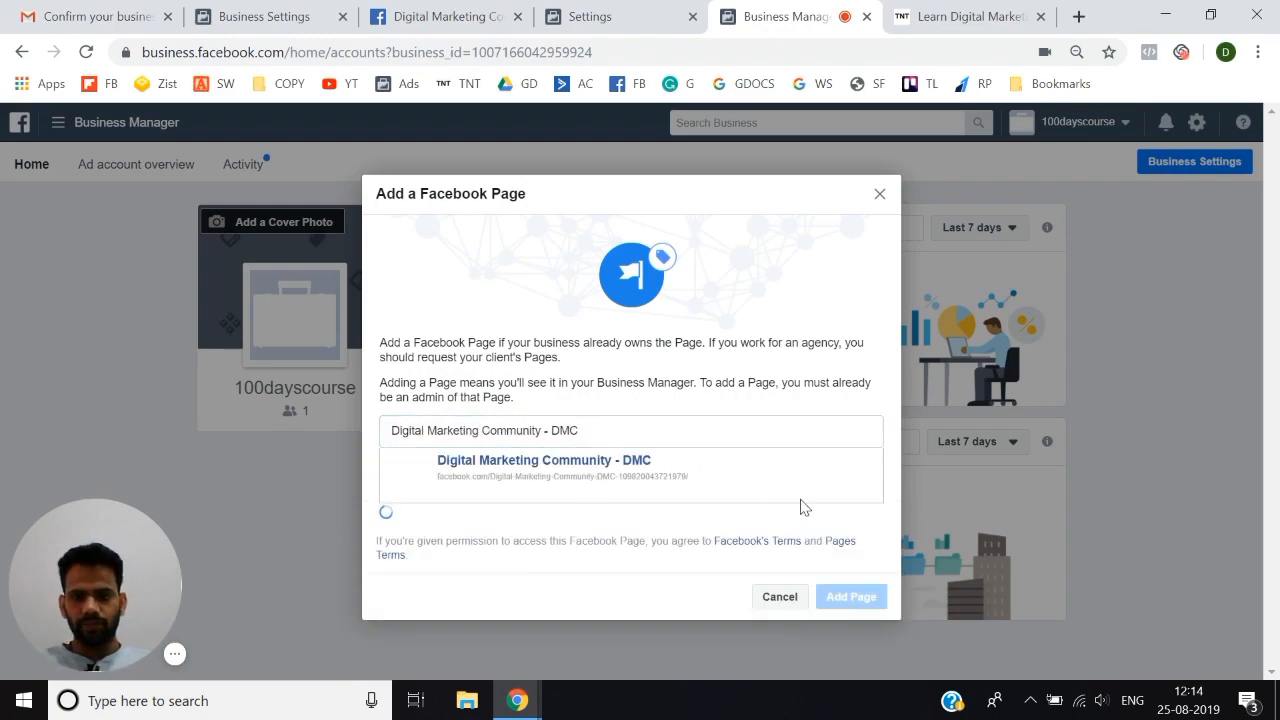
pyautogui.click(850, 582)
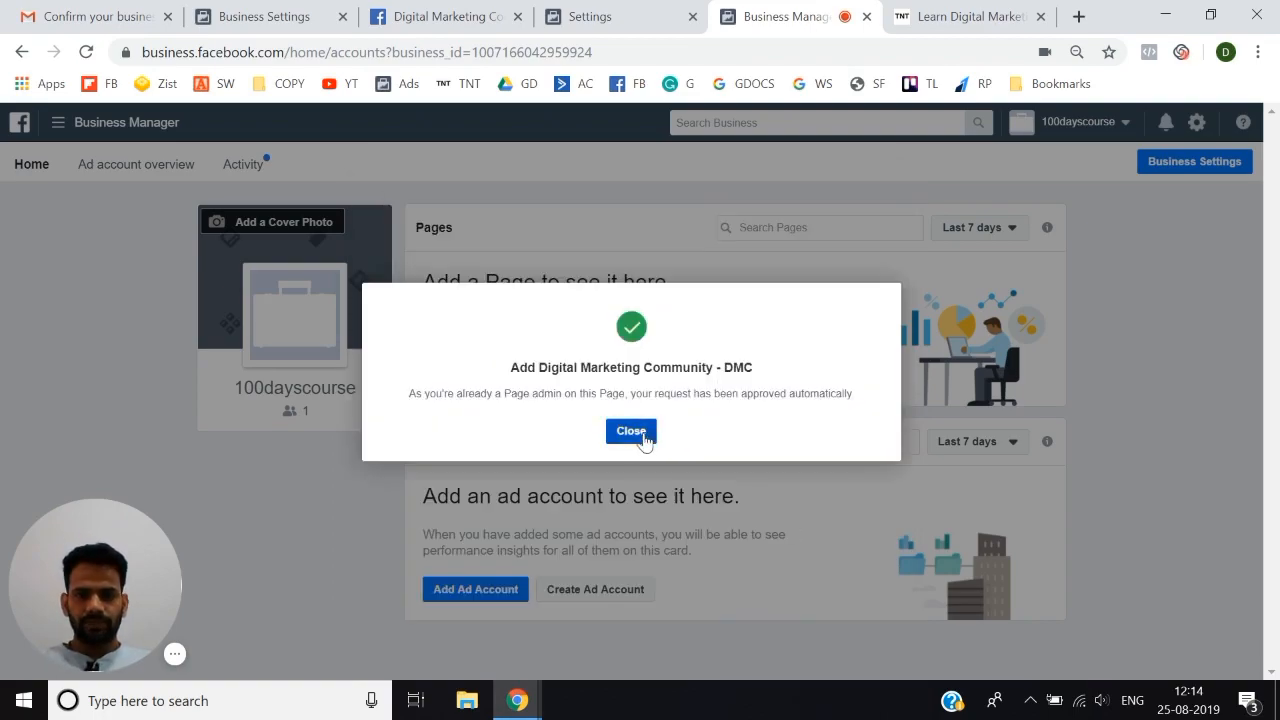
pyautogui.click(631, 437)
pyautogui.click(86, 52)
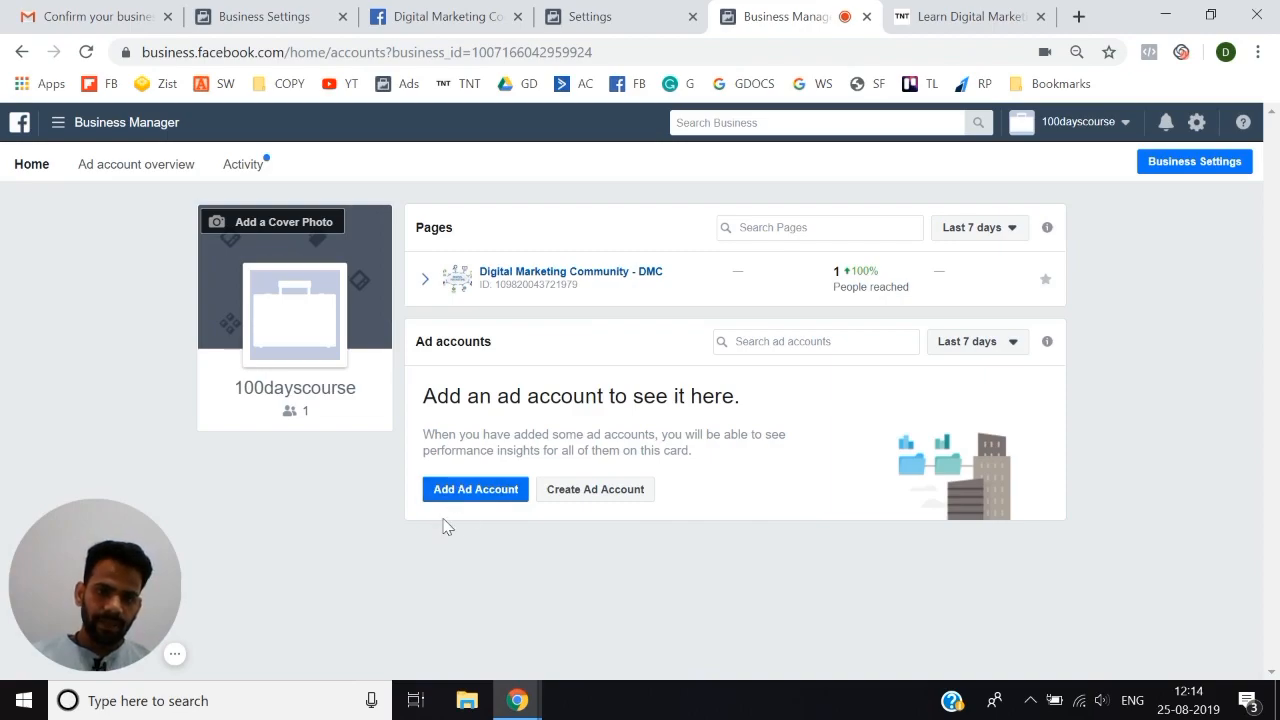
# Open the Add Ad Account ID field, then bring up the Create menu from Facebook's News Feed.
pyautogui.click(472, 490)
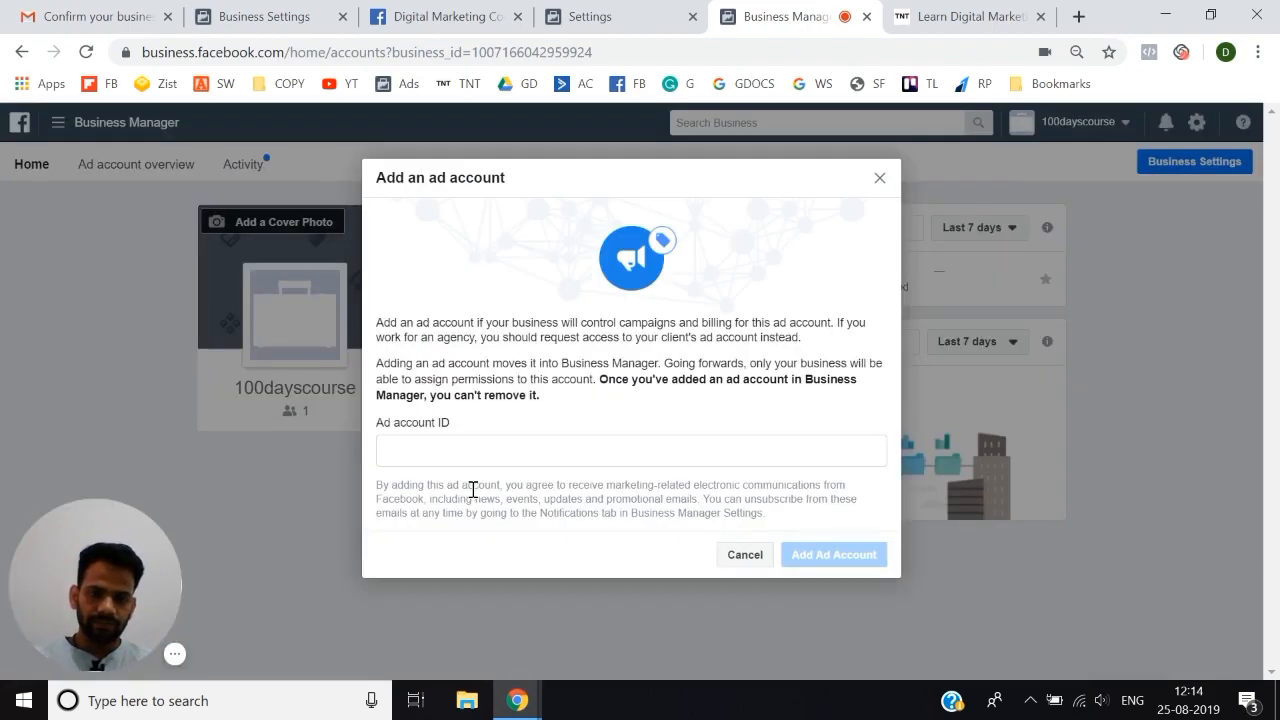
pyautogui.click(441, 457)
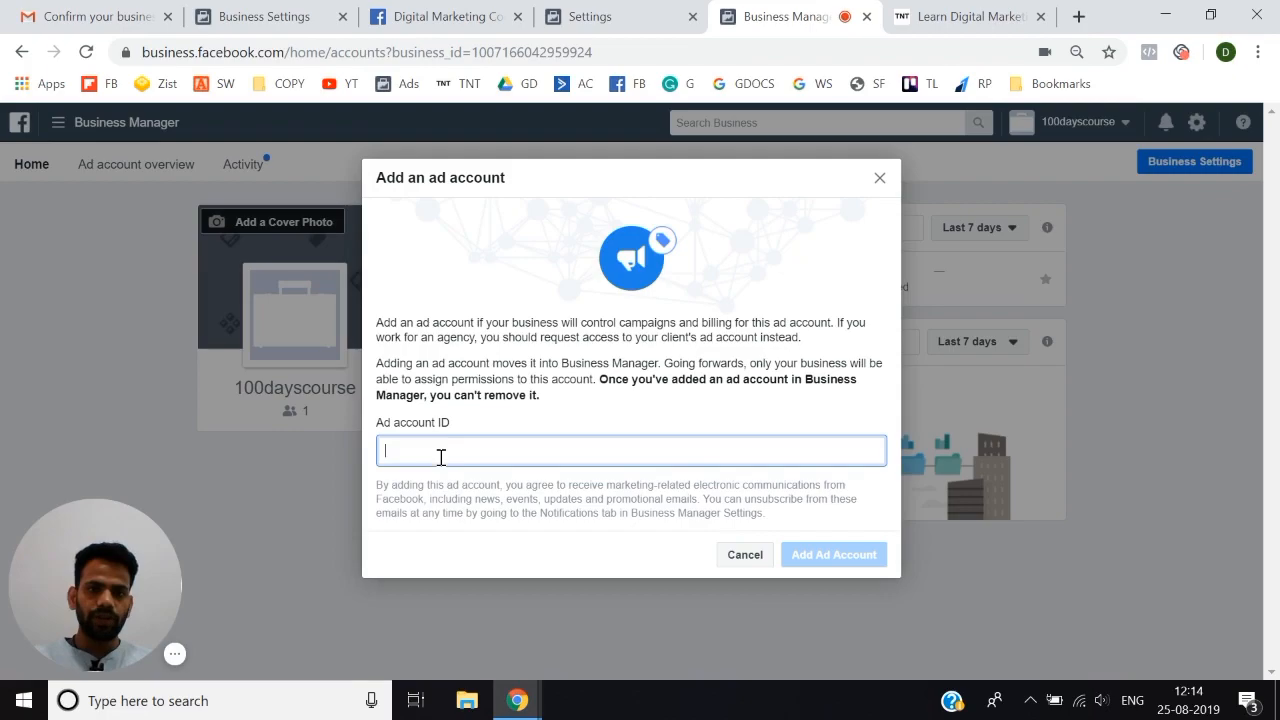
pyautogui.click(497, 14)
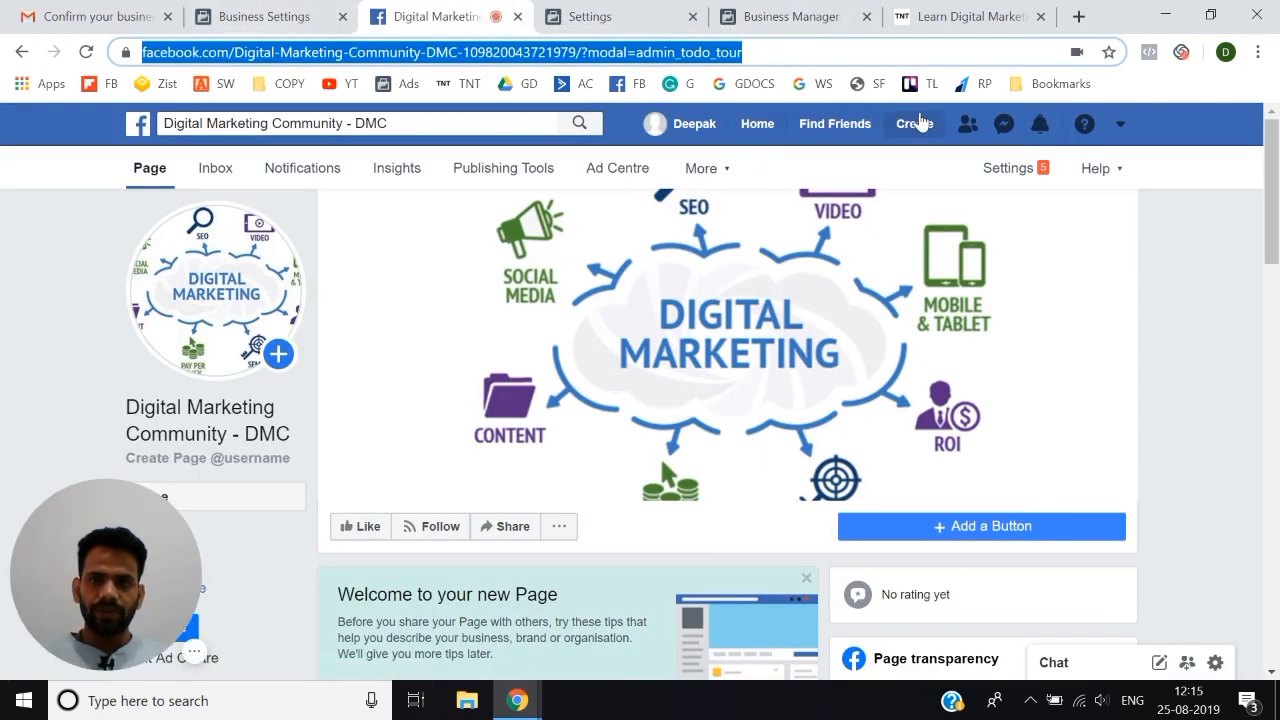
pyautogui.click(914, 123)
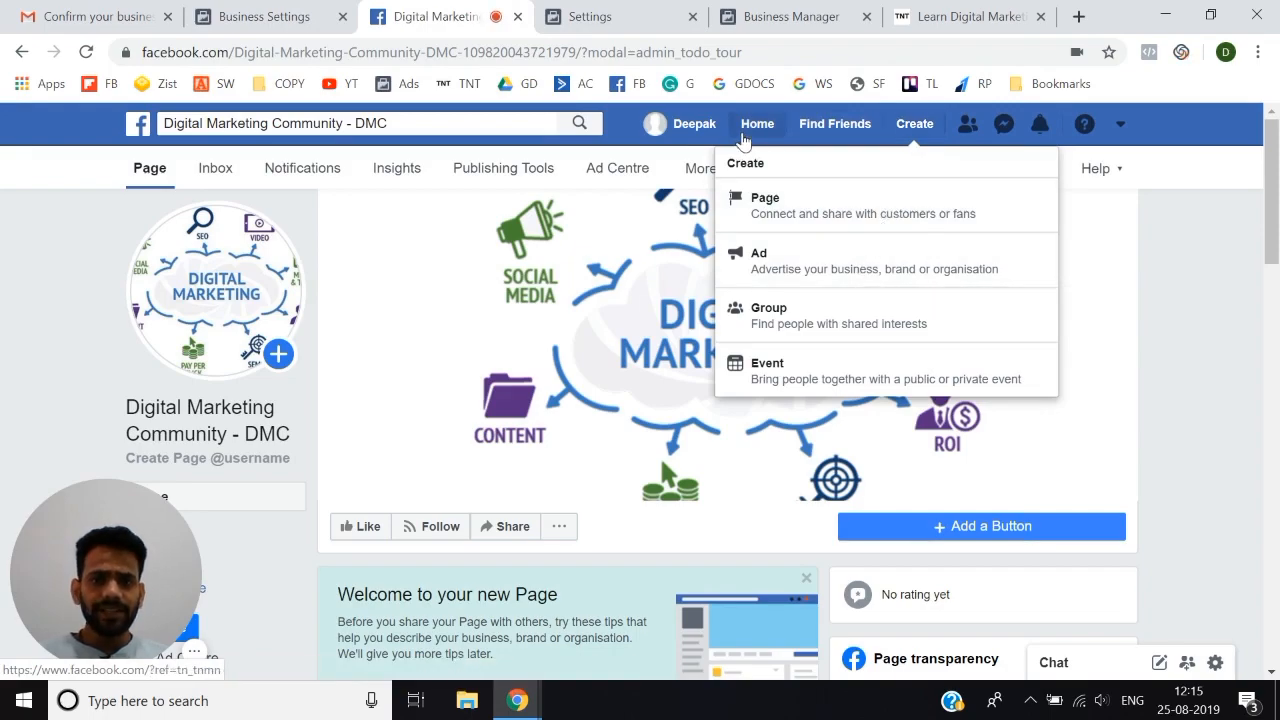
pyautogui.click(747, 134)
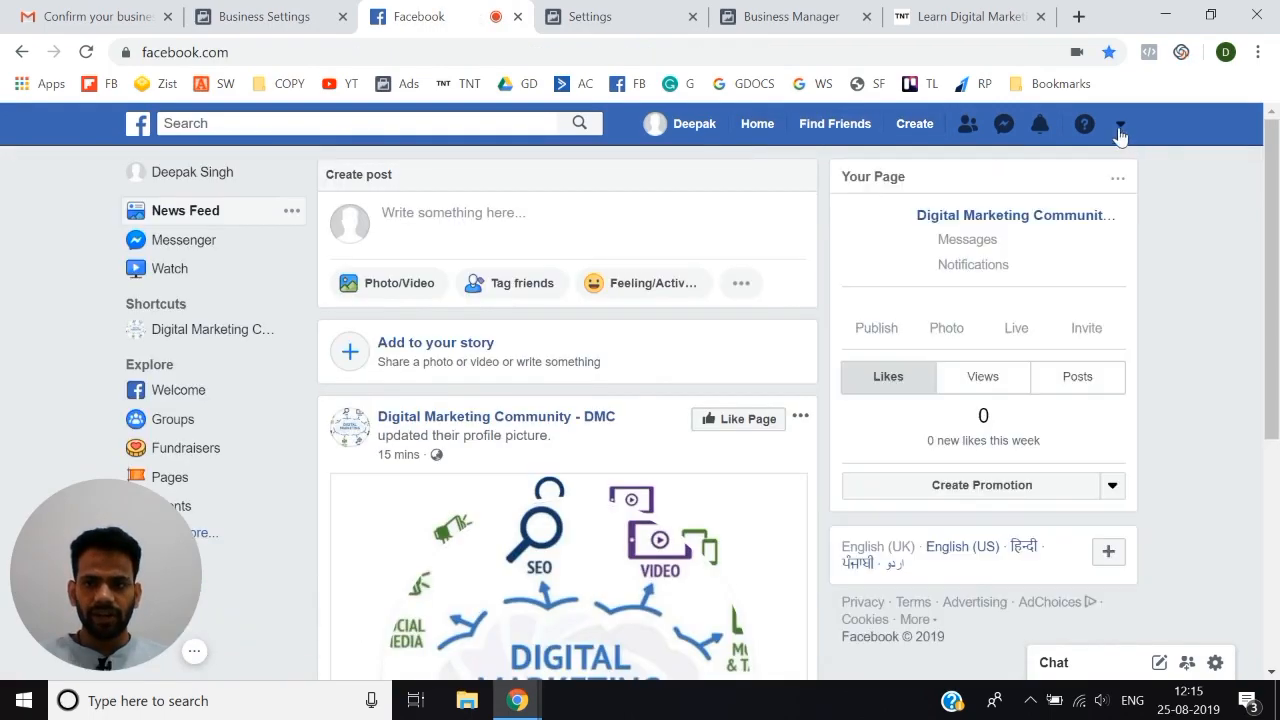
pyautogui.click(1120, 125)
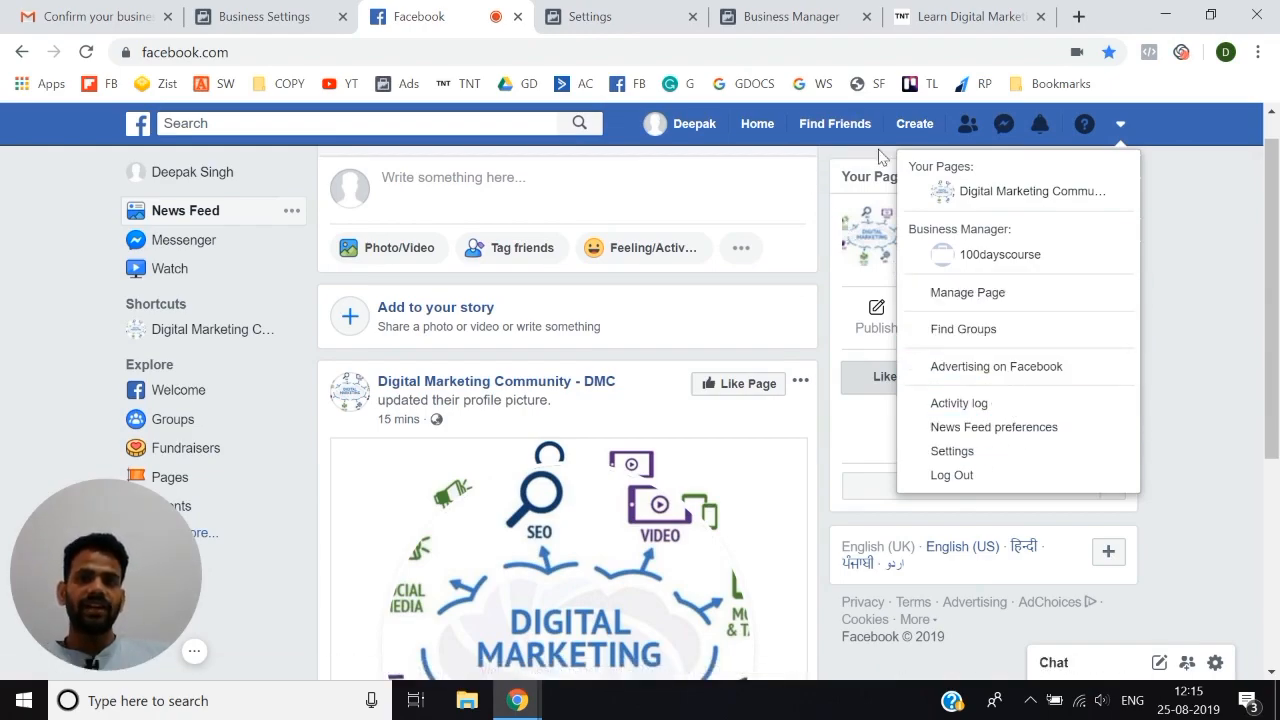
pyautogui.click(916, 130)
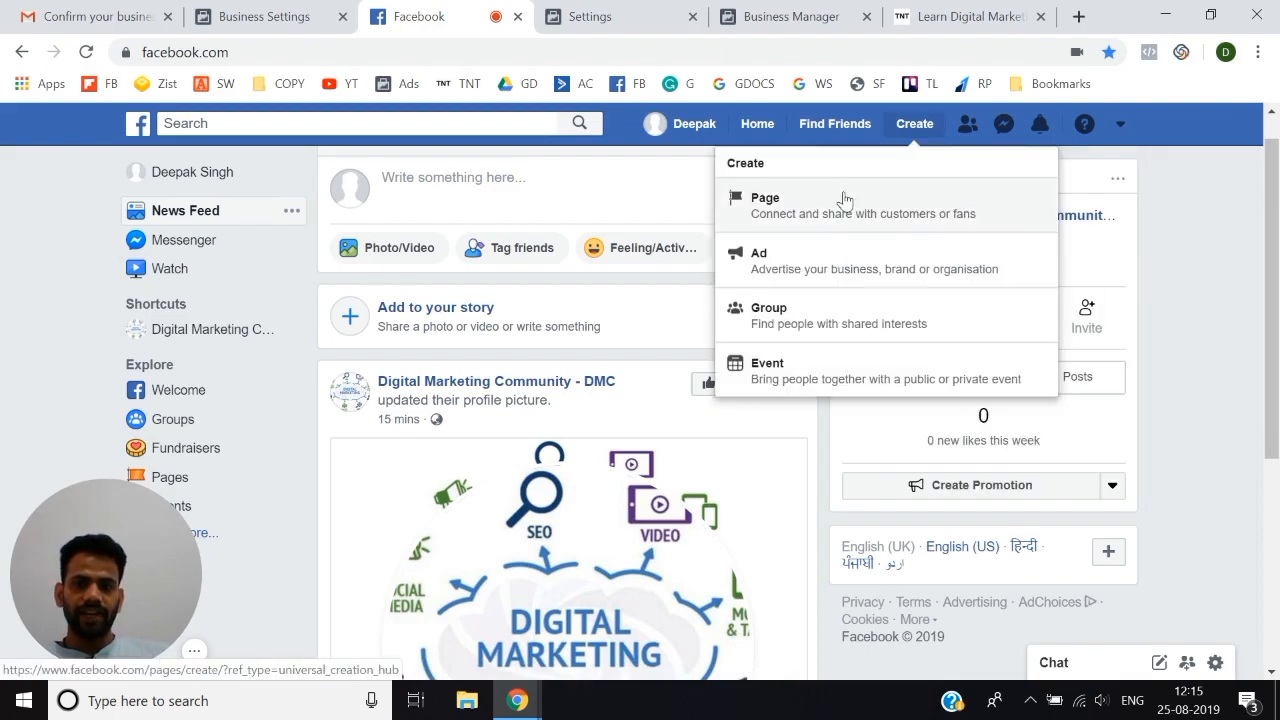
# Start creating an ad and accept Facebook's Non-discrimination Policies, dismissing the follow-up dialogs.
pyautogui.click(796, 290)
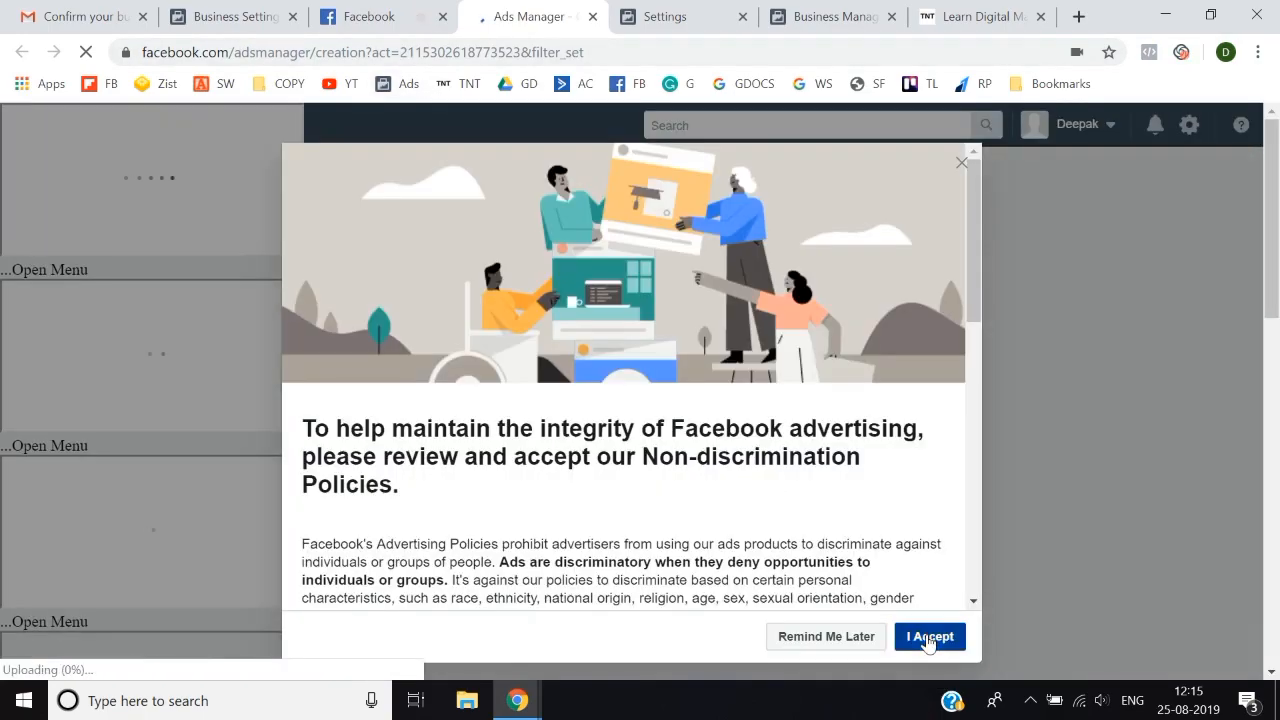
pyautogui.click(929, 637)
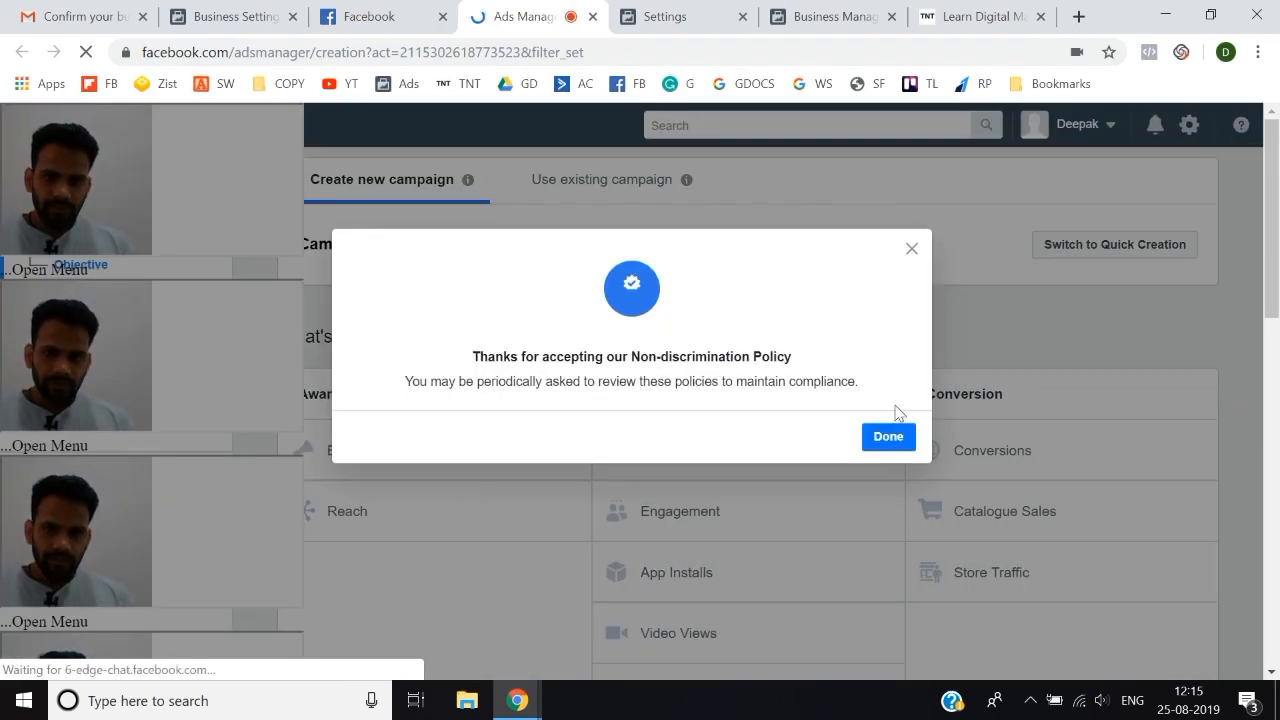
pyautogui.click(888, 436)
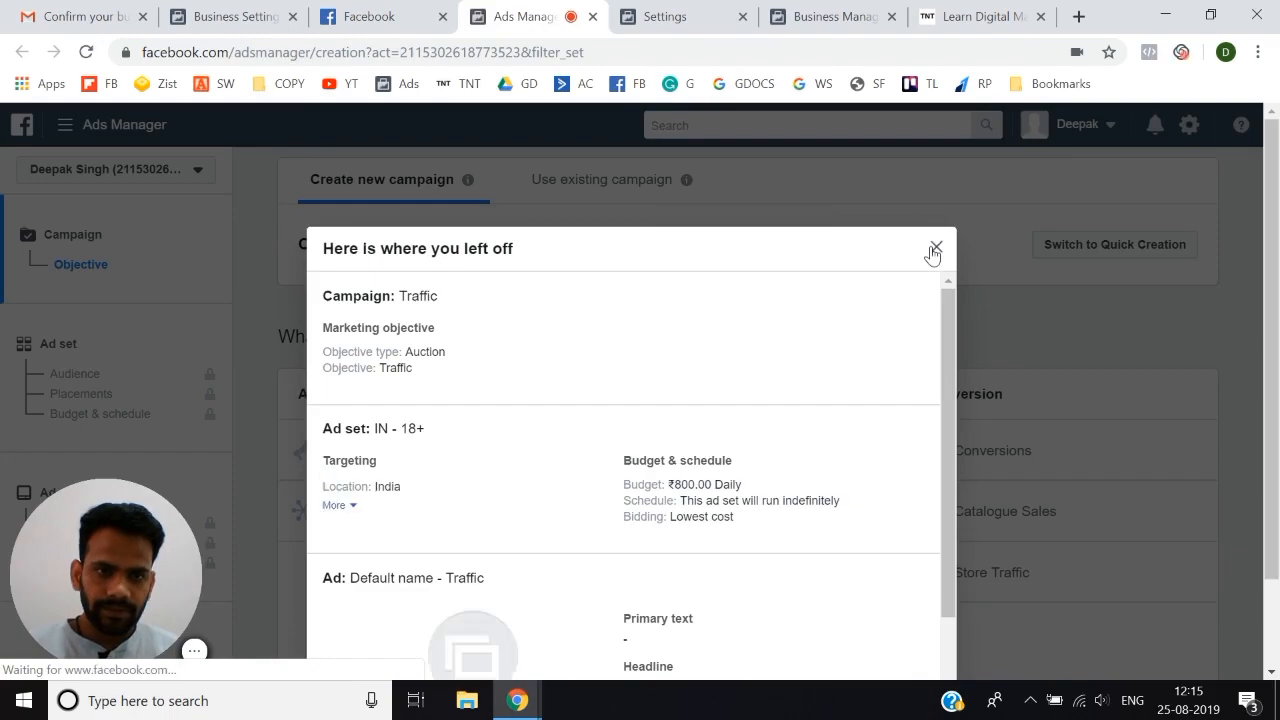
pyautogui.click(932, 251)
pyautogui.click(896, 437)
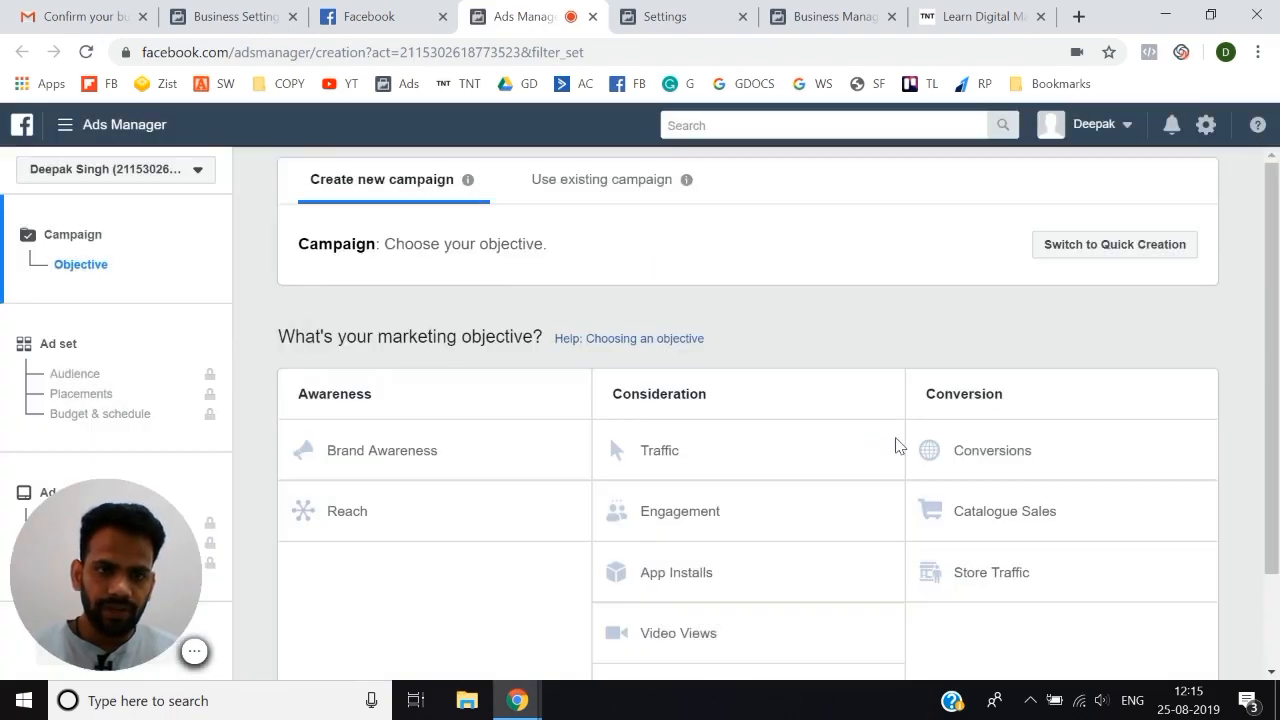
# Copy the act= ad account ID from the Ads Manager address bar and return to Business Manager.
pyautogui.click(157, 175)
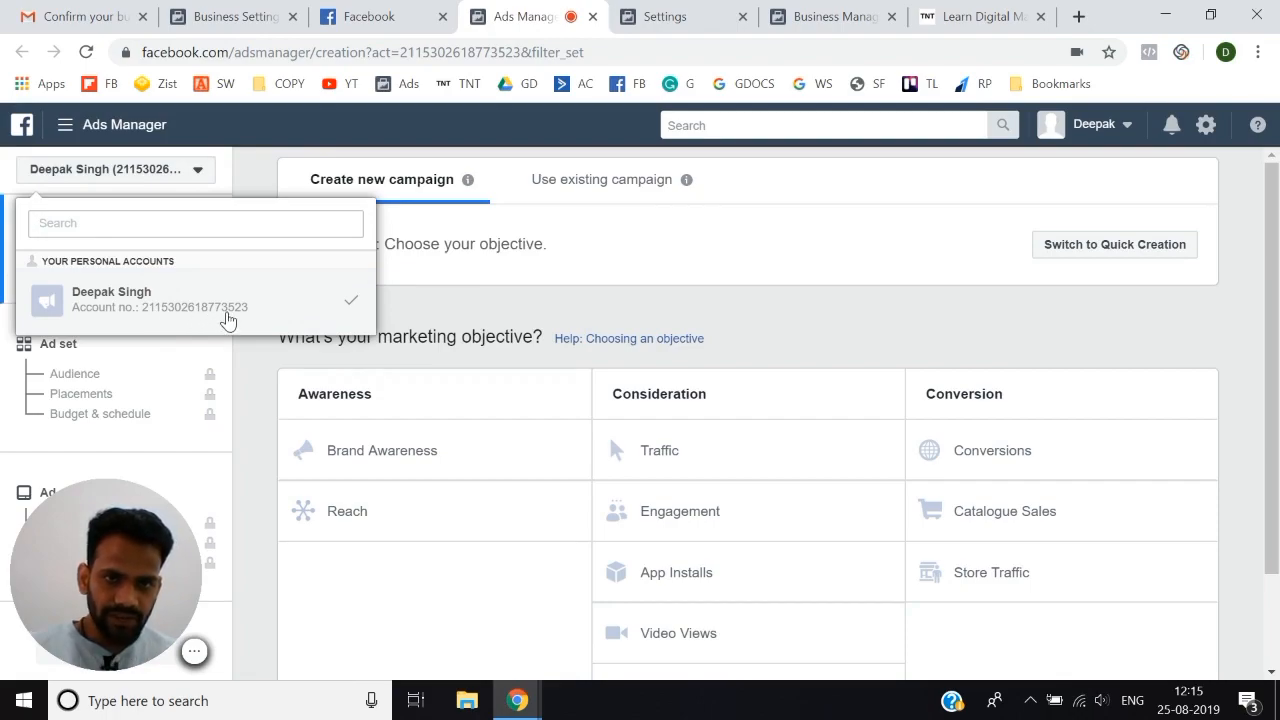
pyautogui.click(251, 377)
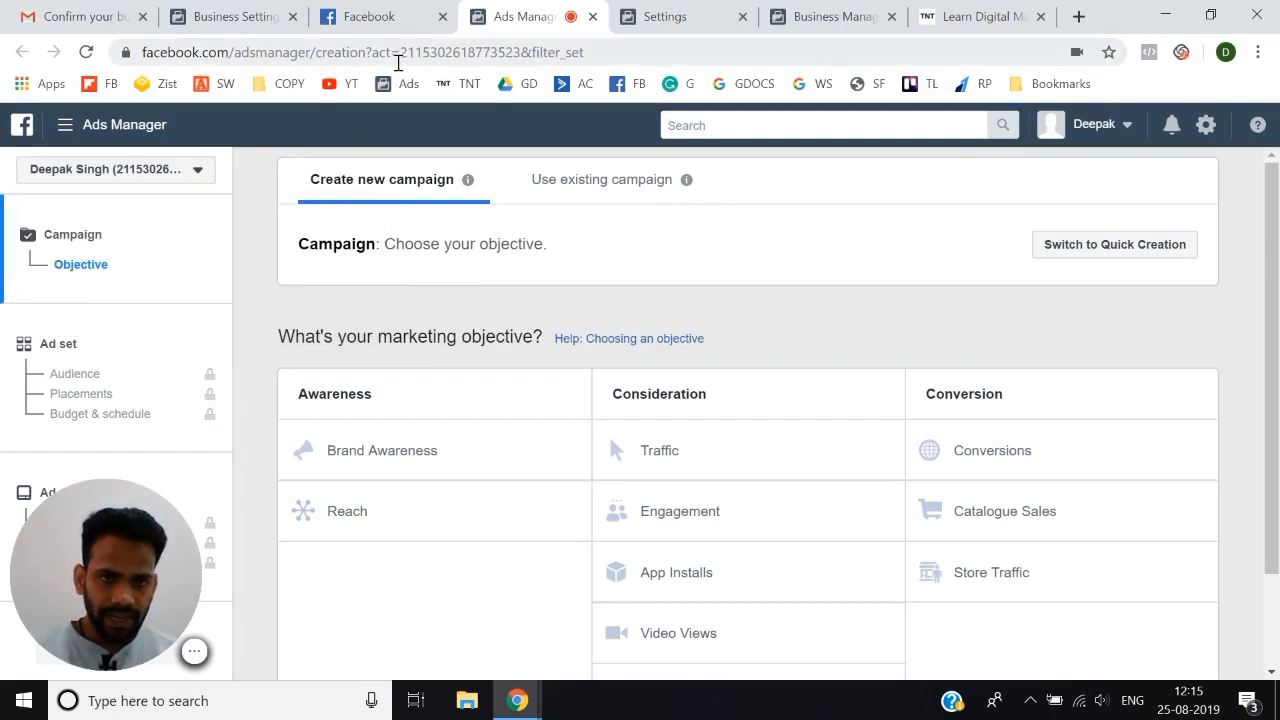
pyautogui.moveTo(400, 52); pyautogui.dragTo(521, 55)
pyautogui.hotkey('ctrl', 'c')
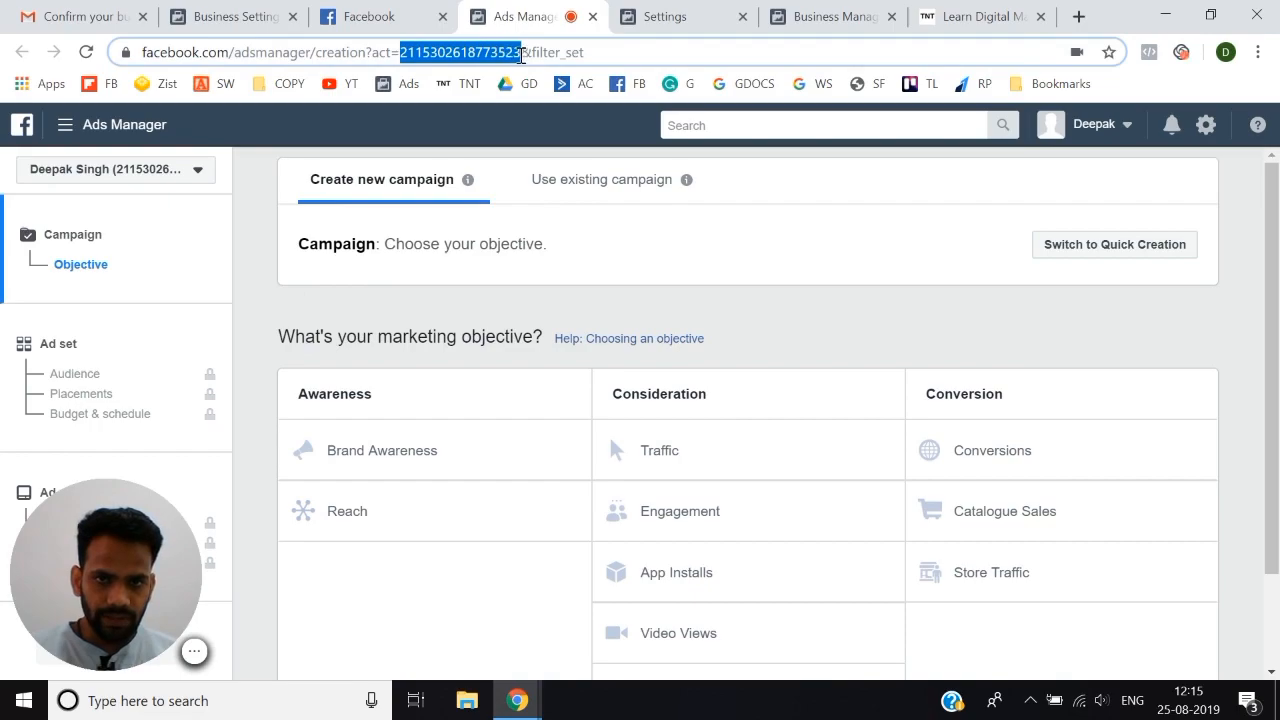
pyautogui.hotkey('ctrl', 'f')
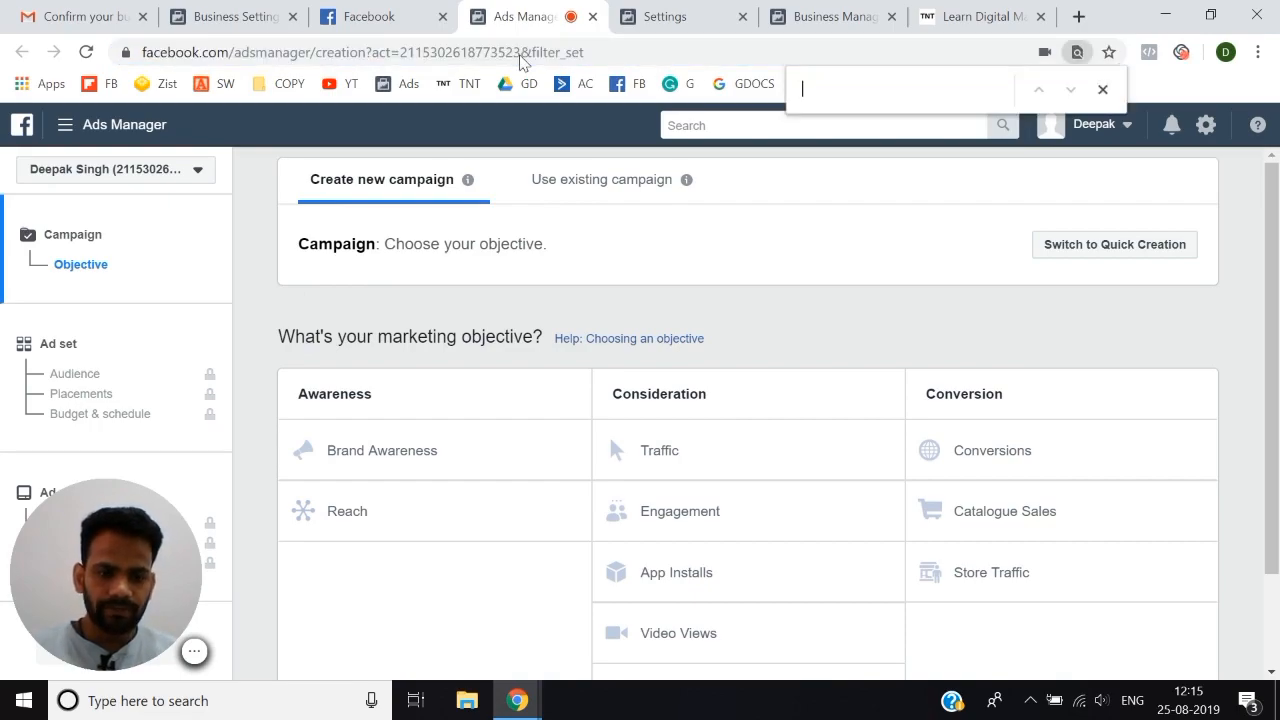
pyautogui.press('Escape')
pyautogui.click(835, 16)
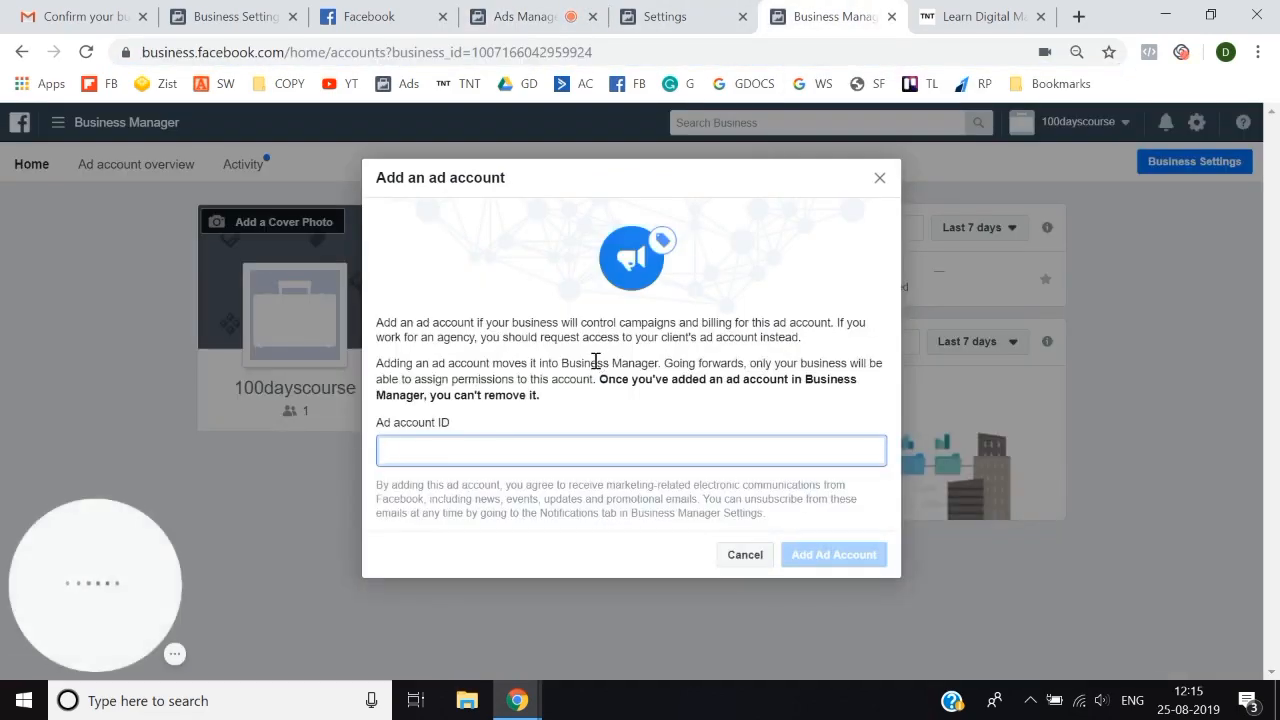
# Paste the copied ad account ID, submit it, and close the dialog after the prepaid-account rejection.
pyautogui.hotkey('ctrl', 'v')
pyautogui.click(823, 556)
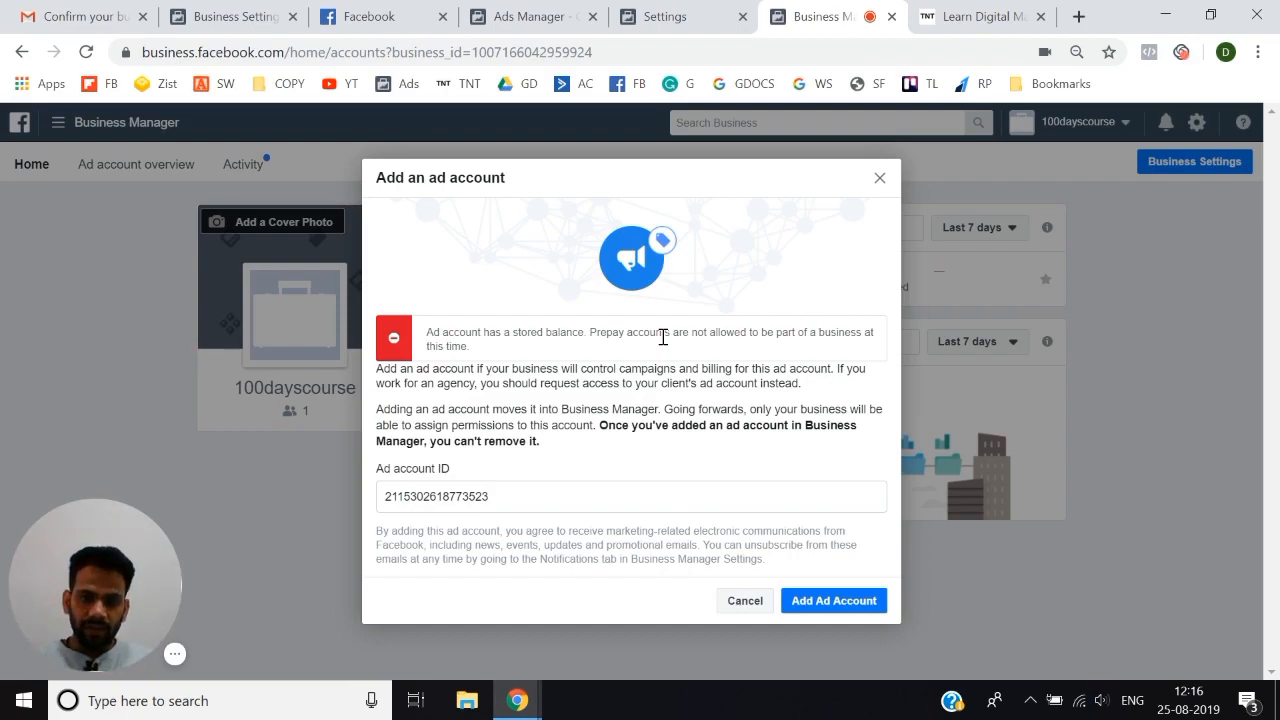
pyautogui.click(880, 180)
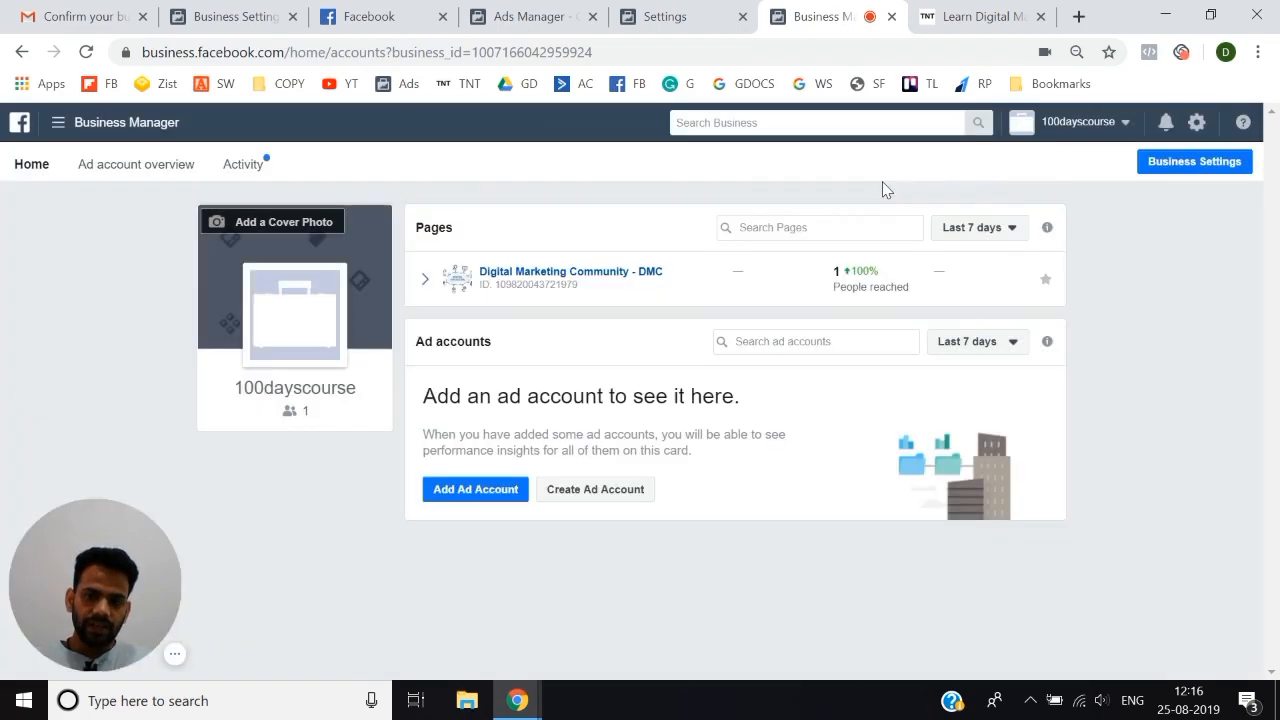
# Create a '100 Days Course' ad account using Asia/Colombo time zone and Indian Rupee (INR) currency.
pyautogui.click(586, 490)
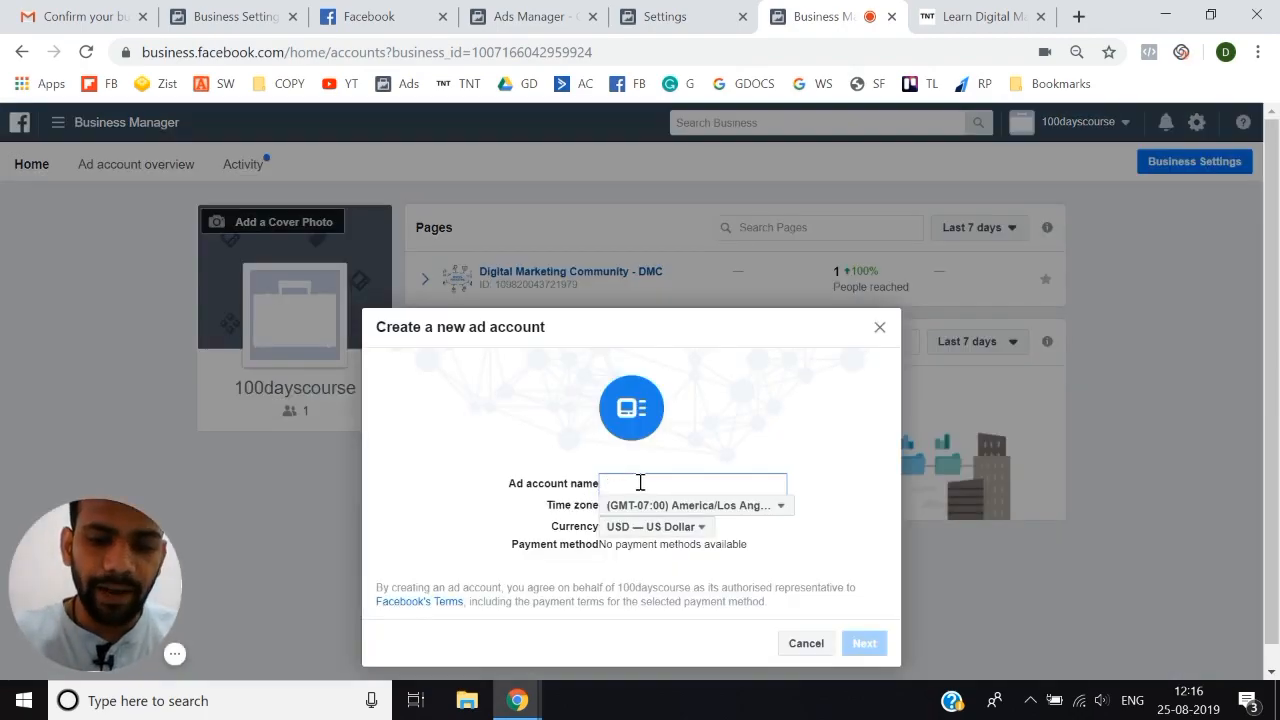
pyautogui.write('100 Days Course by deepak')
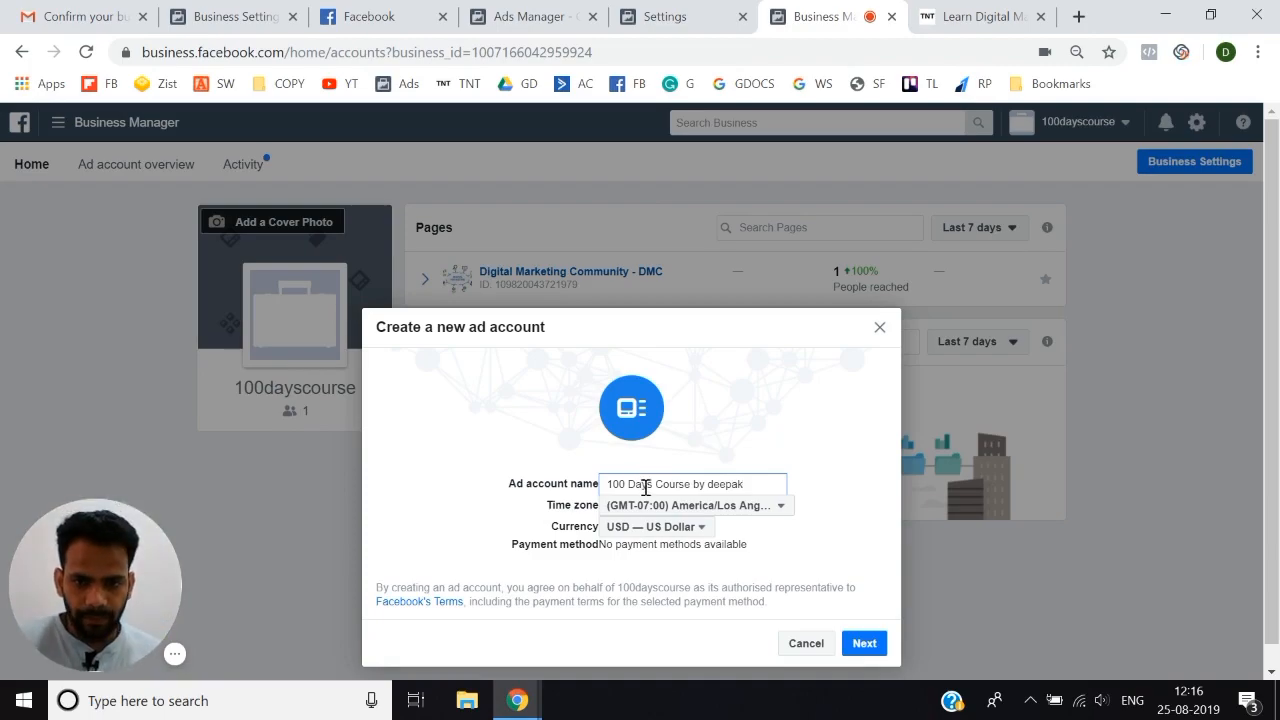
pyautogui.click(694, 508)
pyautogui.scroll(-12, 724, 470)
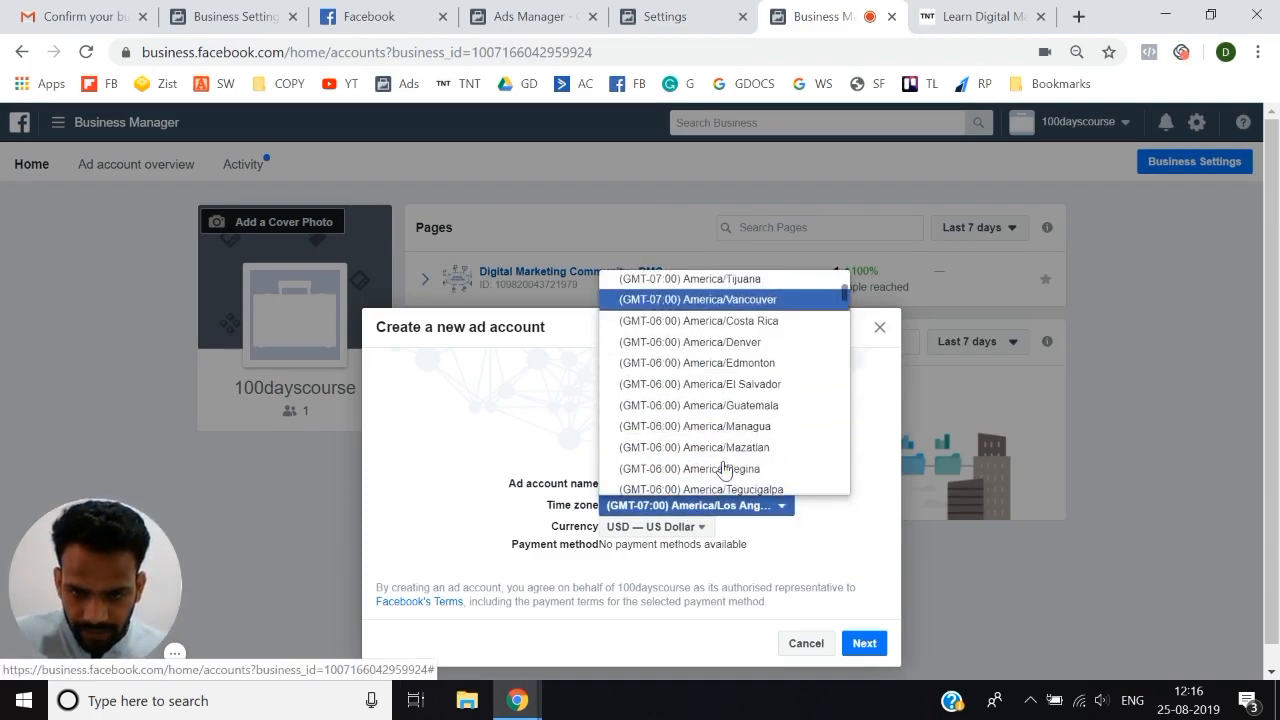
pyautogui.scroll(-10, 724, 470)
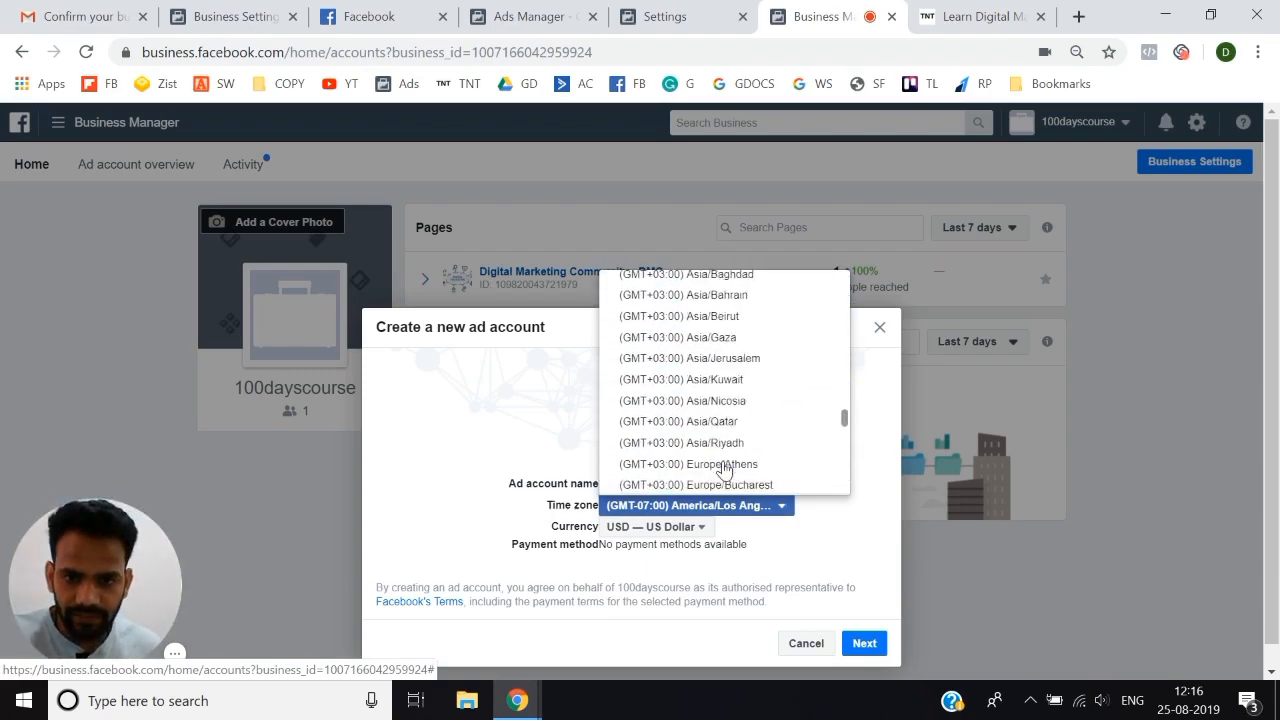
pyautogui.scroll(-2, 724, 470)
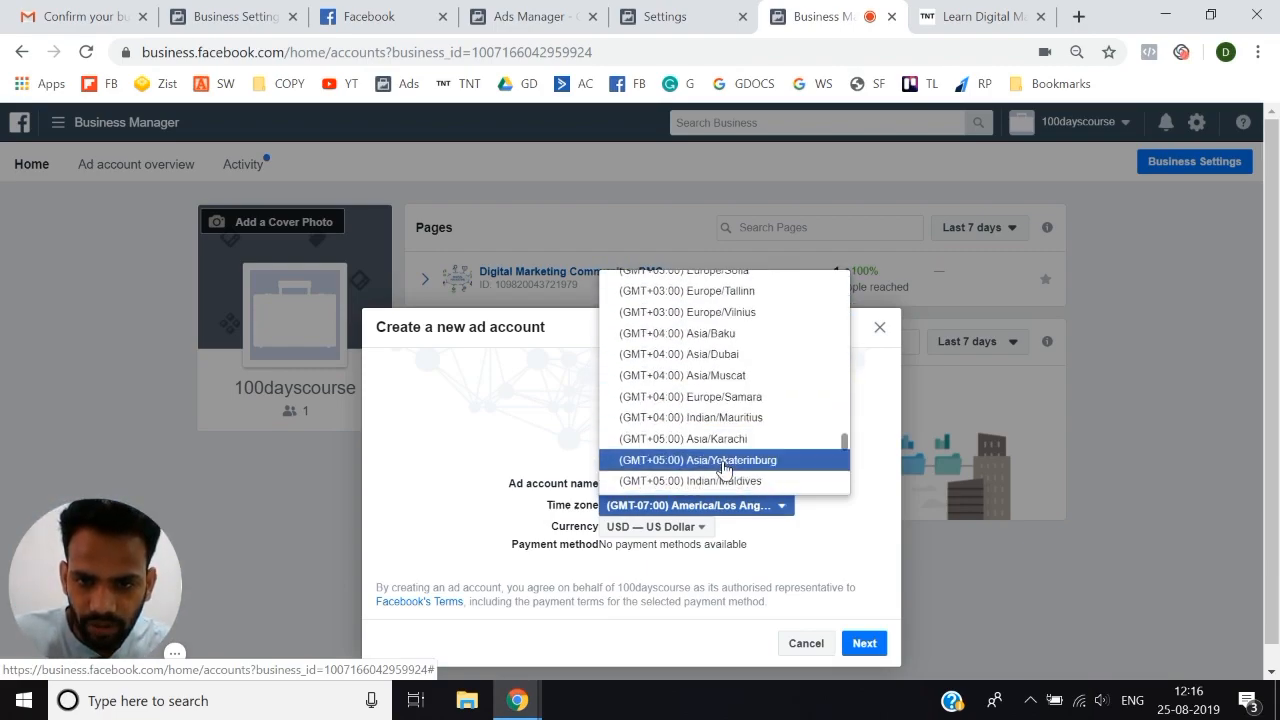
pyautogui.click(752, 441)
pyautogui.click(687, 534)
pyautogui.press('Return')
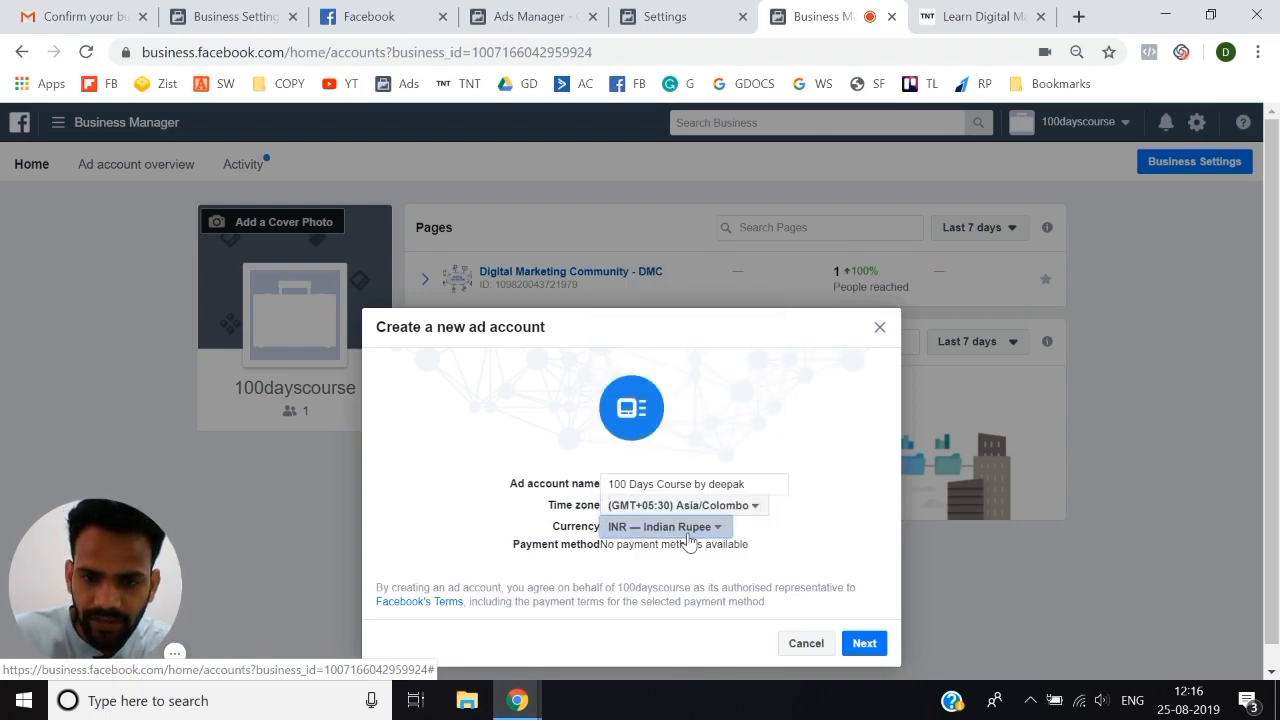
pyautogui.click(858, 644)
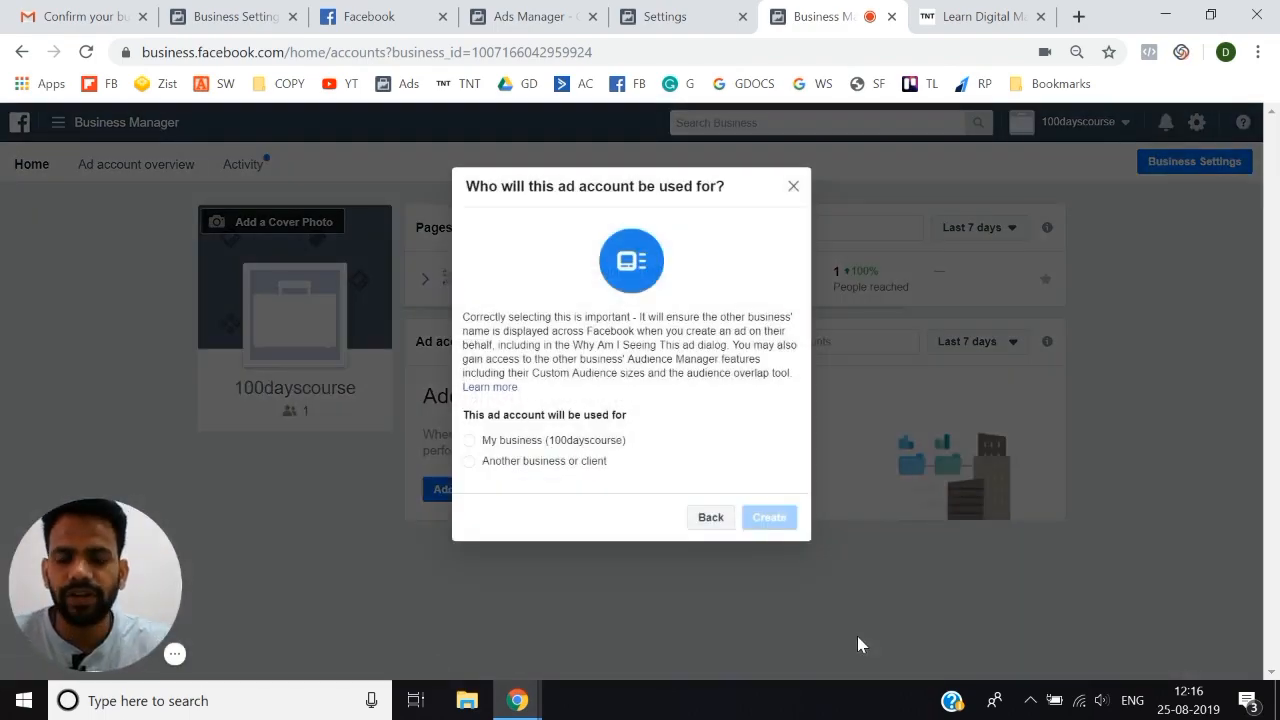
# Create the business's ad account and give the team member Manage campaigns and Manage ad account access.
pyautogui.click(580, 448)
pyautogui.click(762, 522)
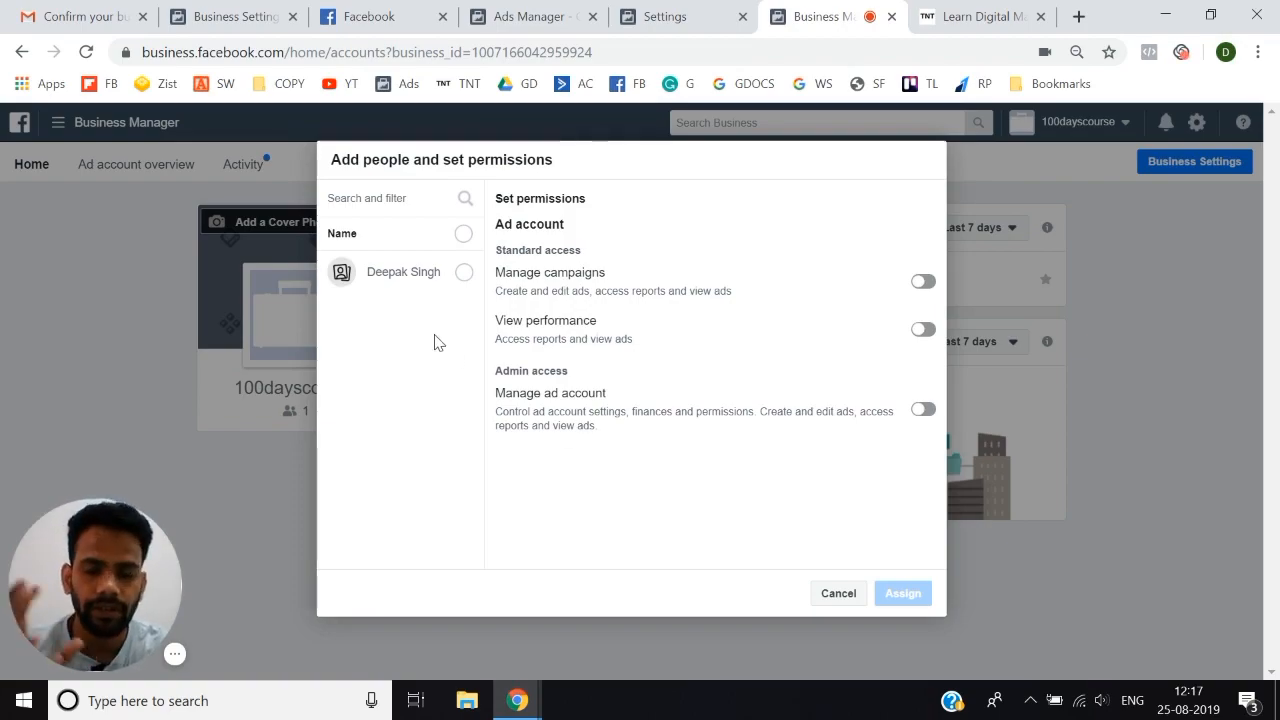
pyautogui.click(464, 274)
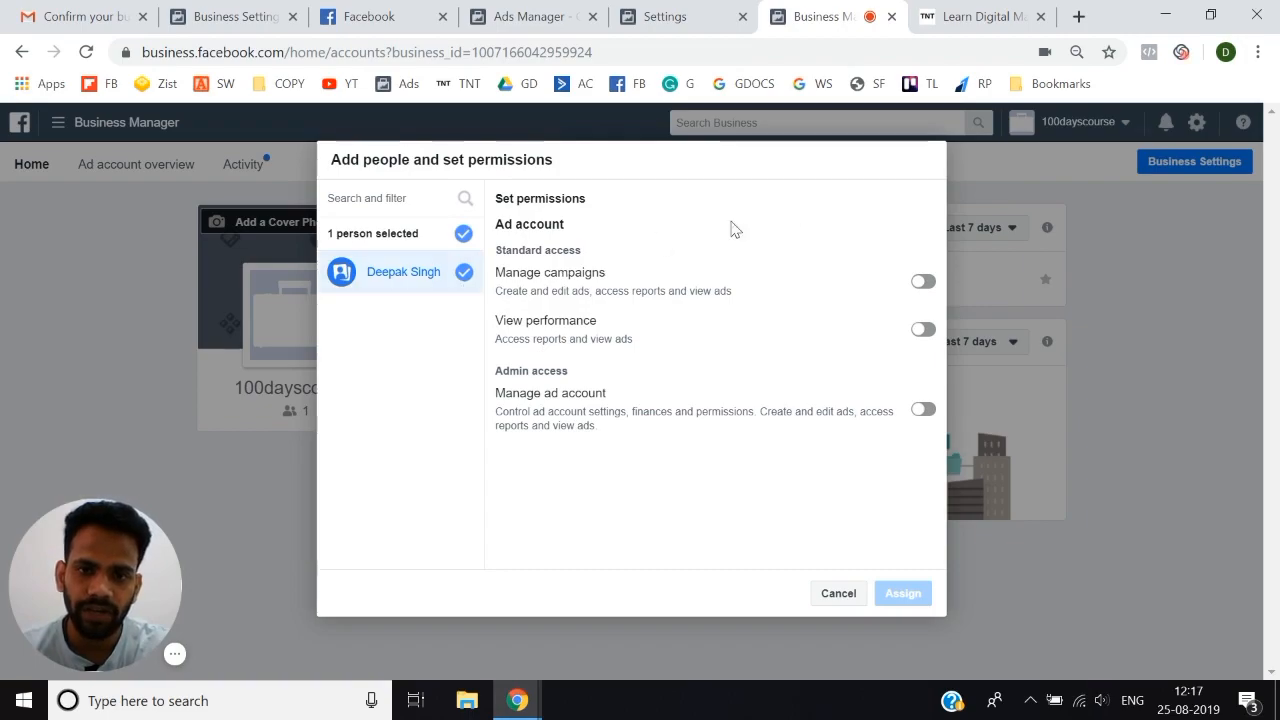
pyautogui.click(930, 290)
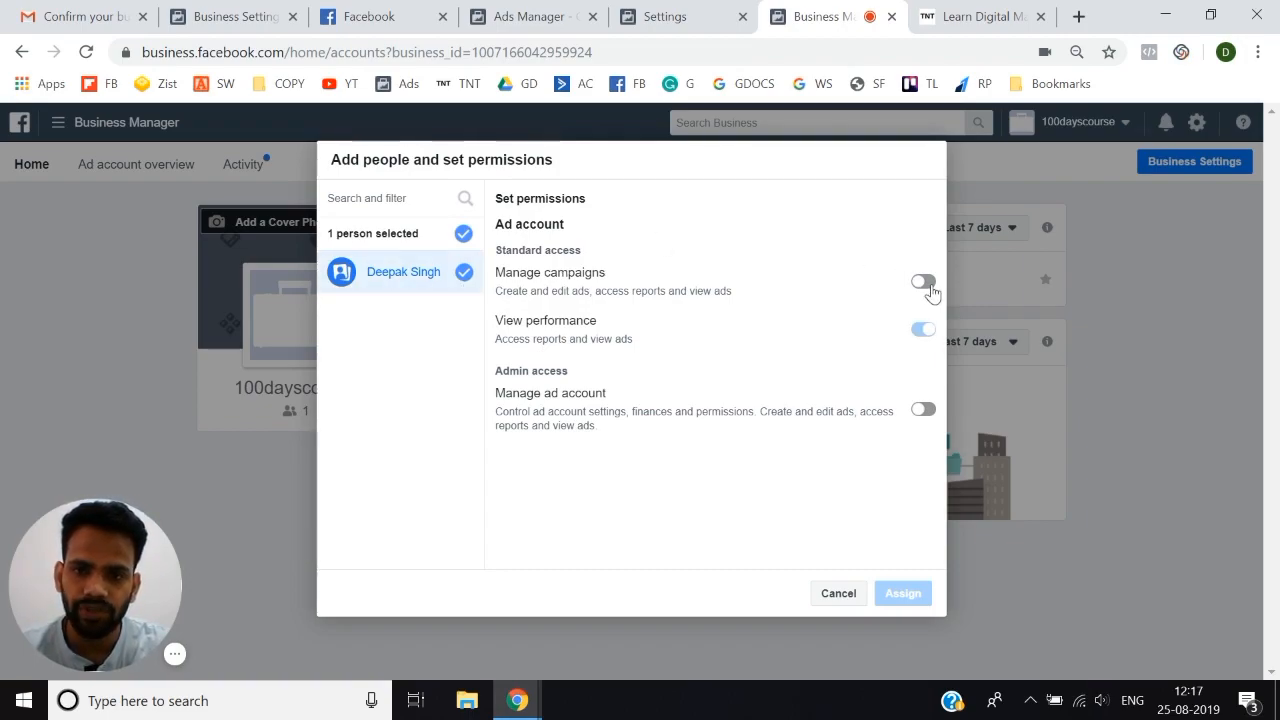
pyautogui.click(925, 413)
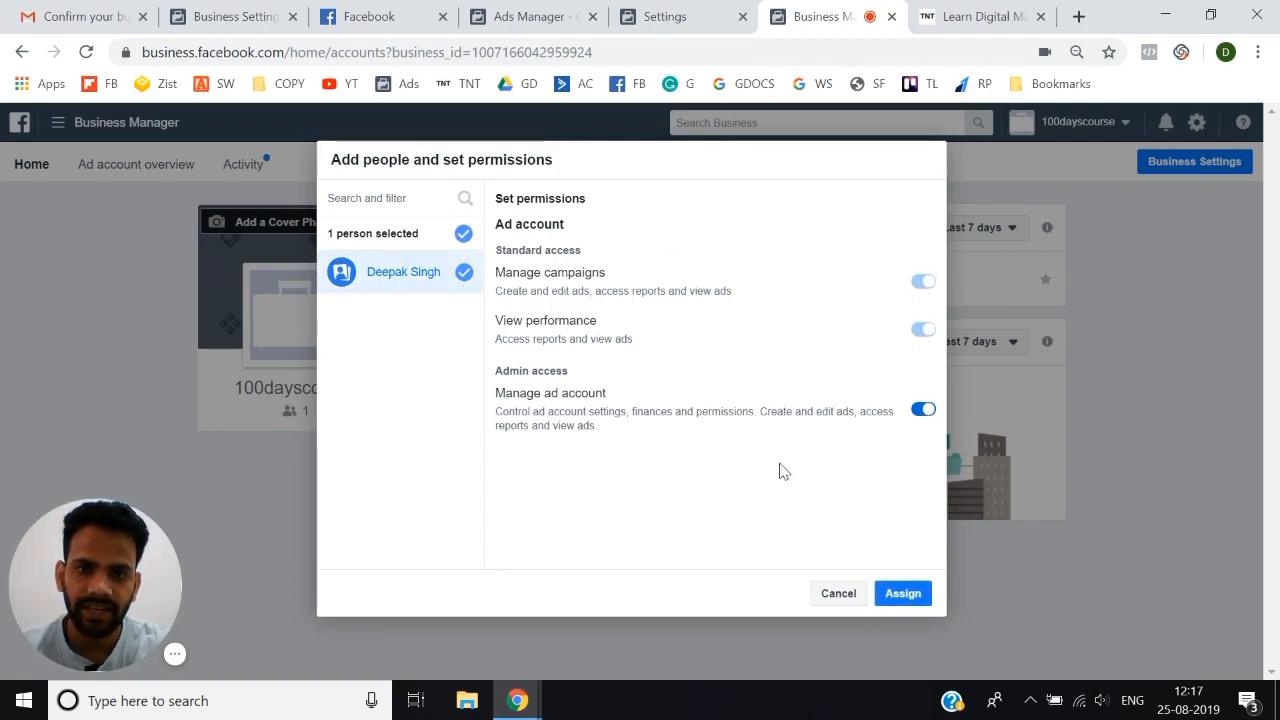
pyautogui.click(903, 594)
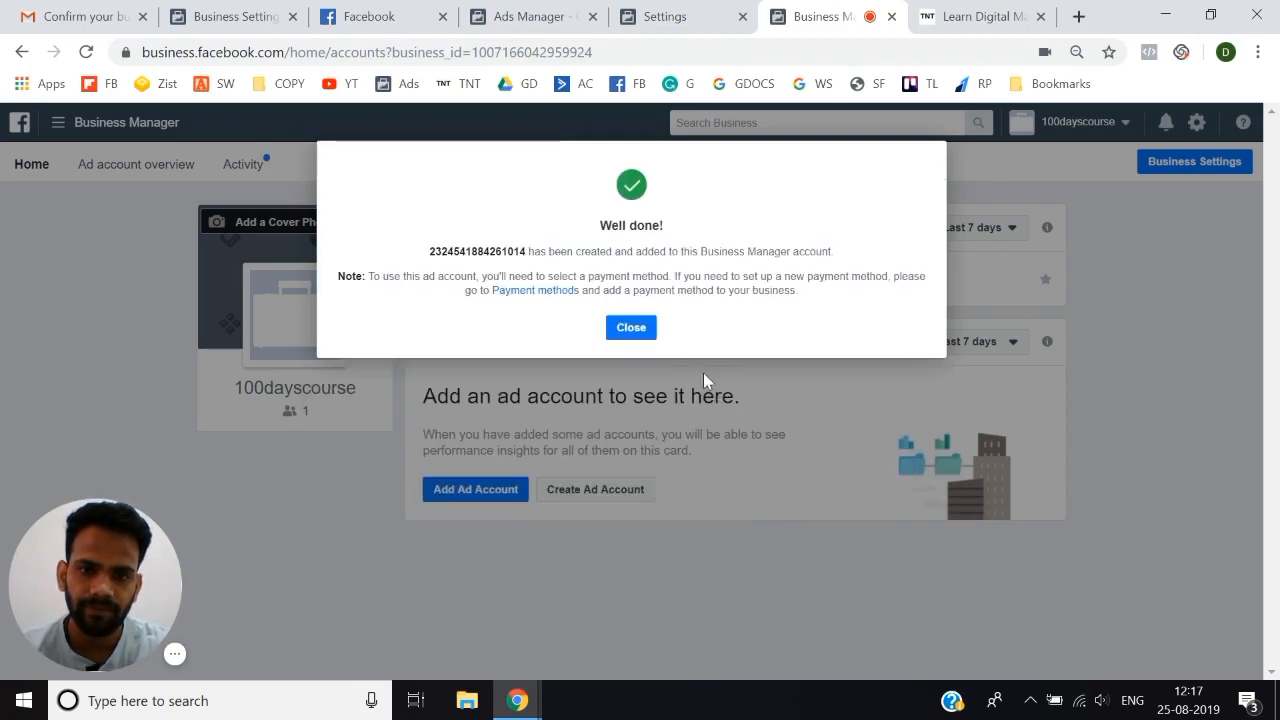
pyautogui.click(633, 327)
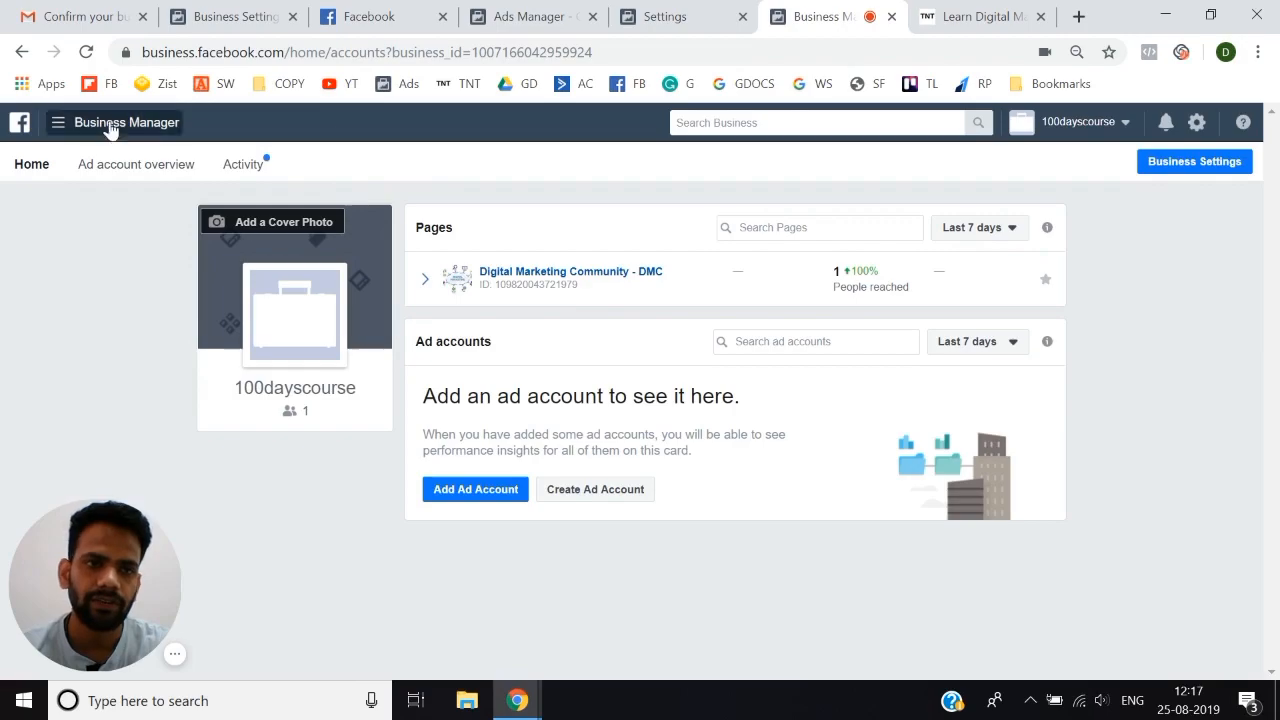
# Reload Business Manager home to list the new ad account, then open Business Settings.
pyautogui.click(86, 51)
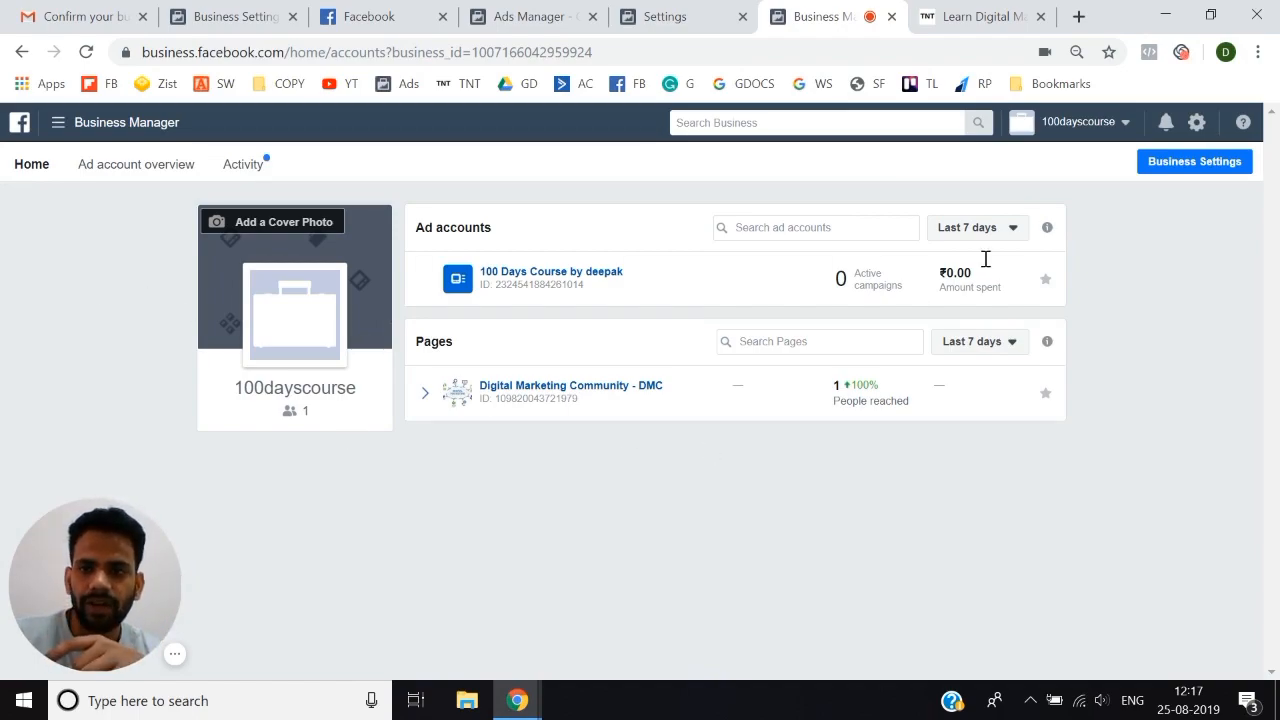
pyautogui.click(1181, 168)
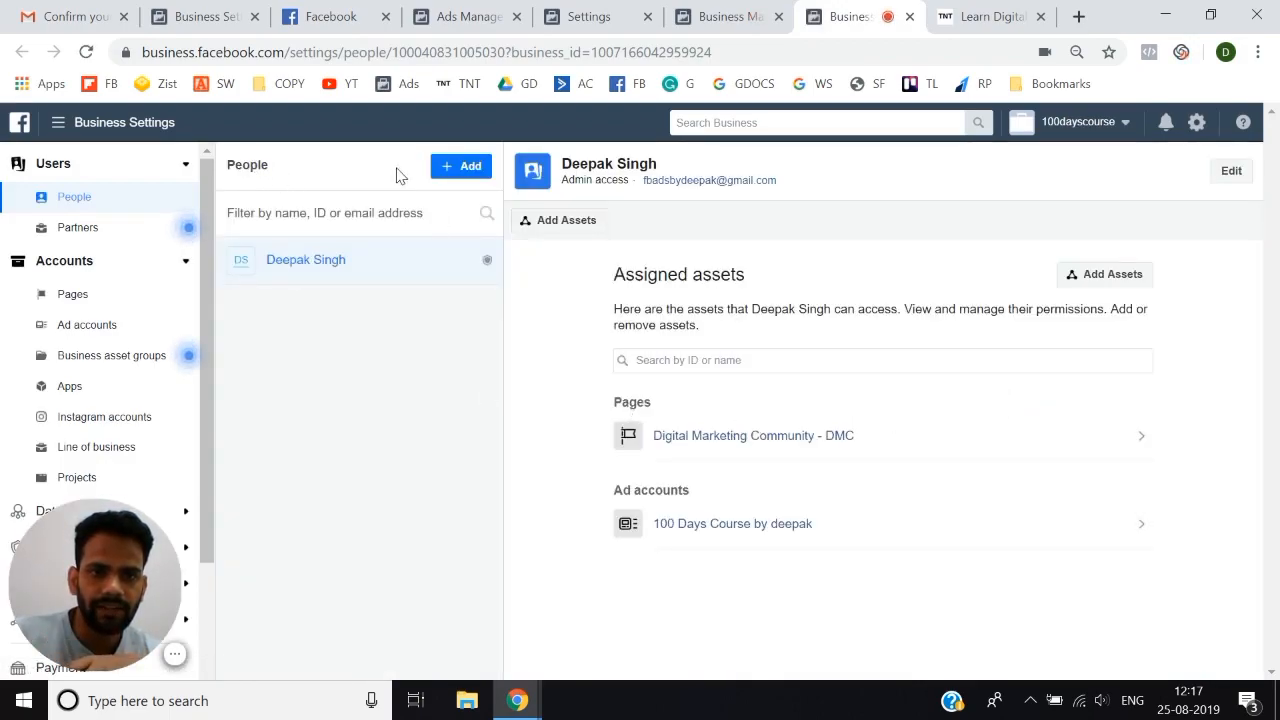
# Start inviting a new person by the employee's e-mail address, with admin access left off.
pyautogui.click(454, 173)
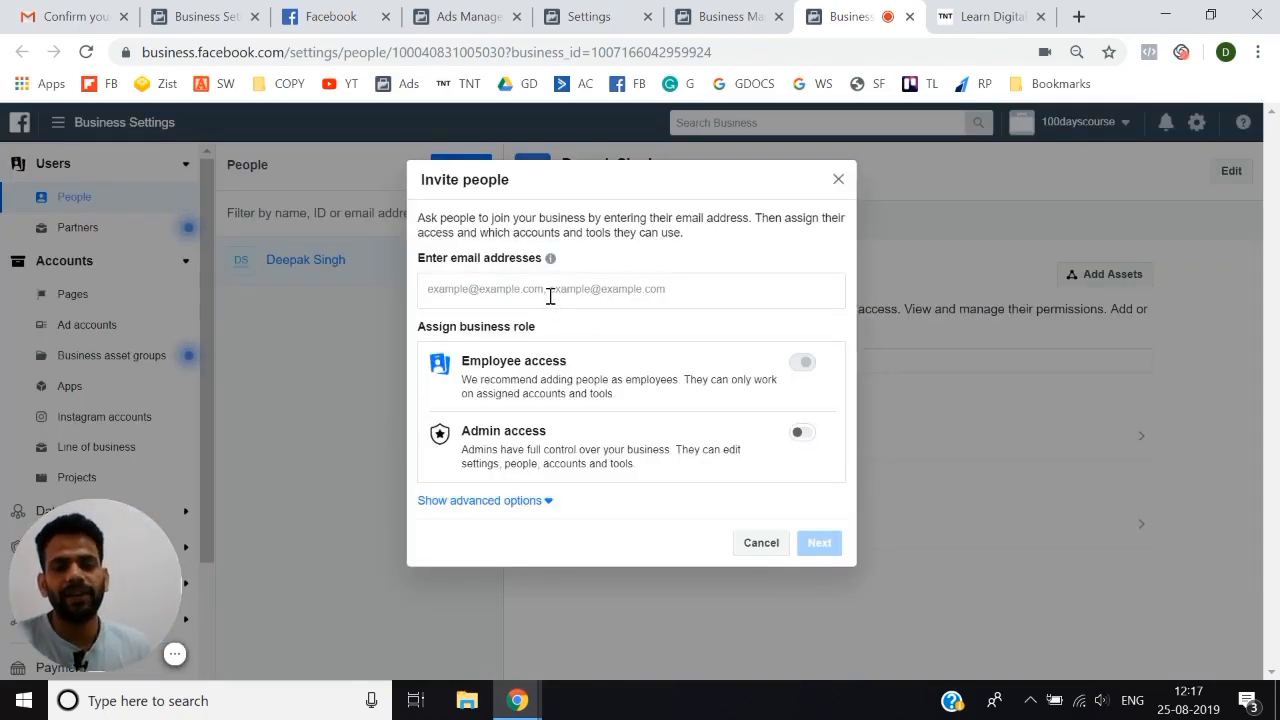
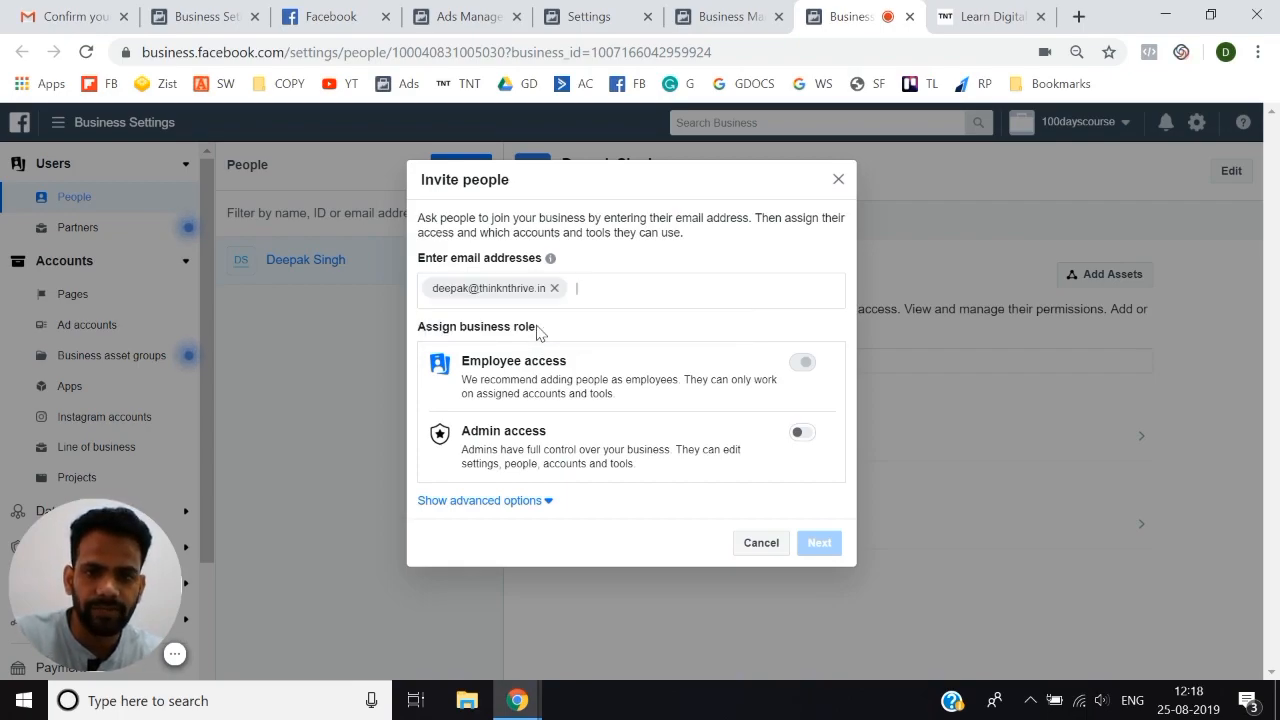
pyautogui.click(531, 334)
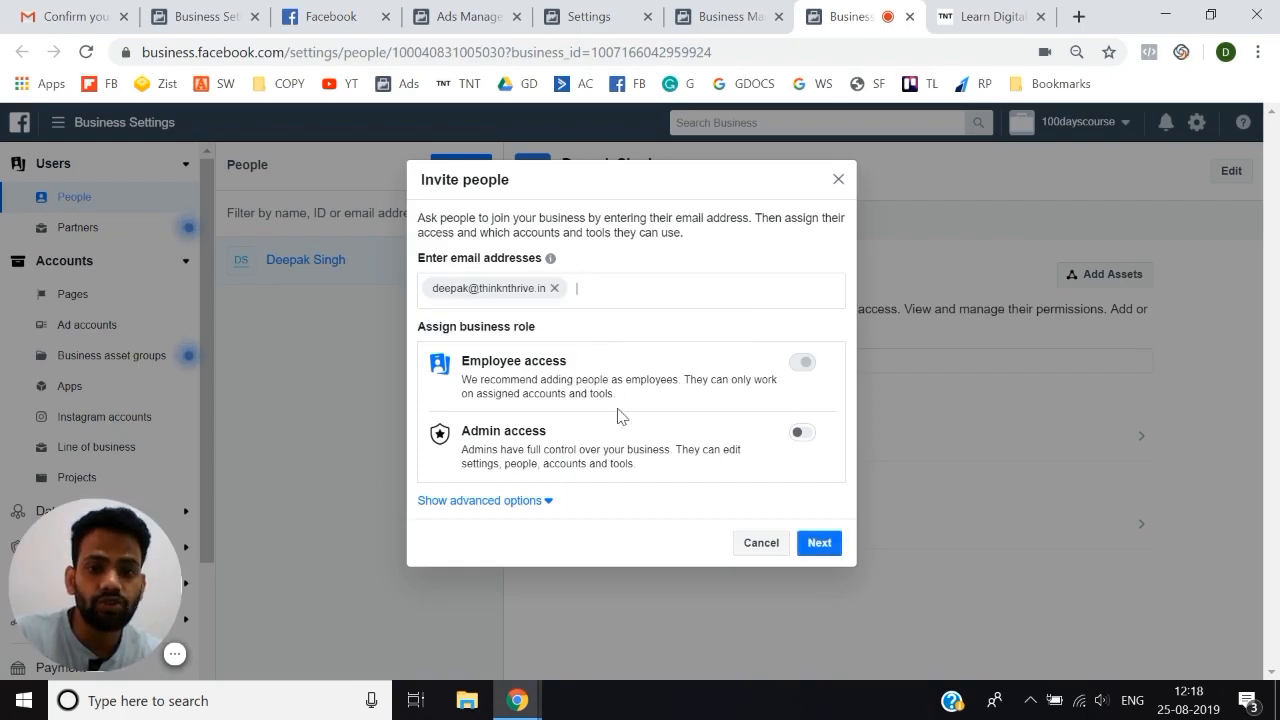
pyautogui.click(808, 438)
pyautogui.click(803, 430)
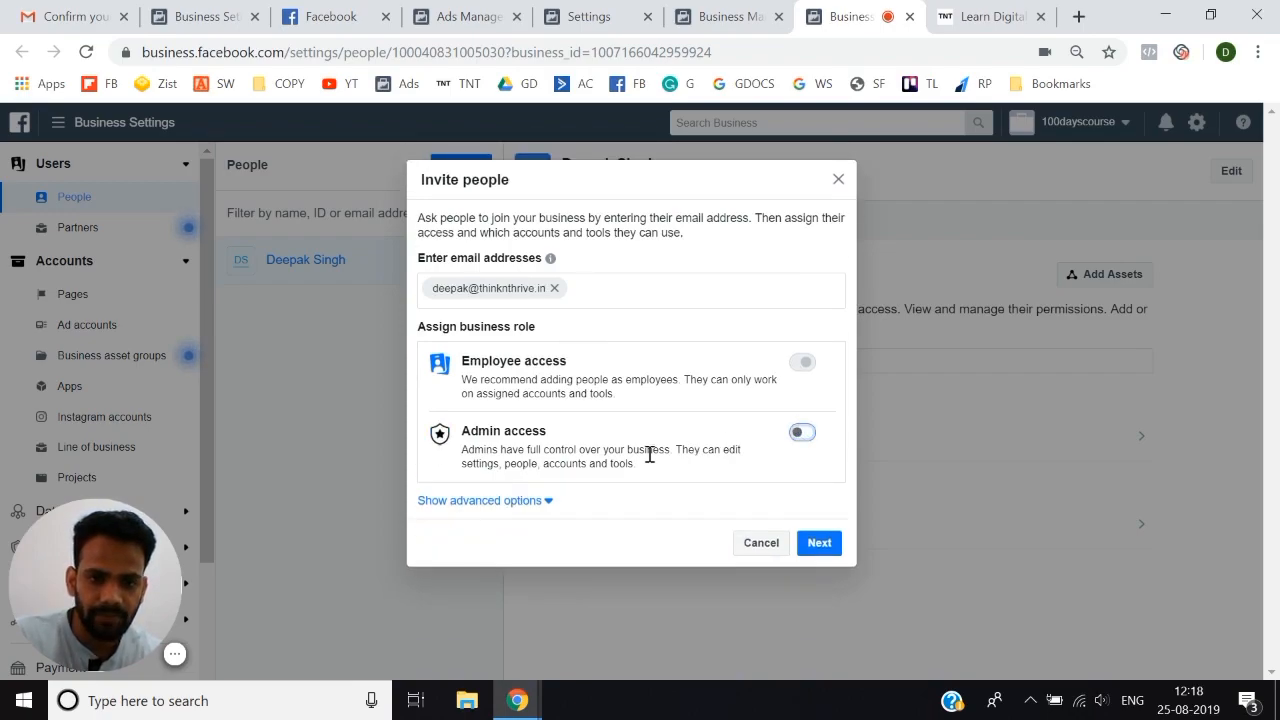
# Leave the Finance analyst role switched off and continue to Assign access.
pyautogui.click(540, 503)
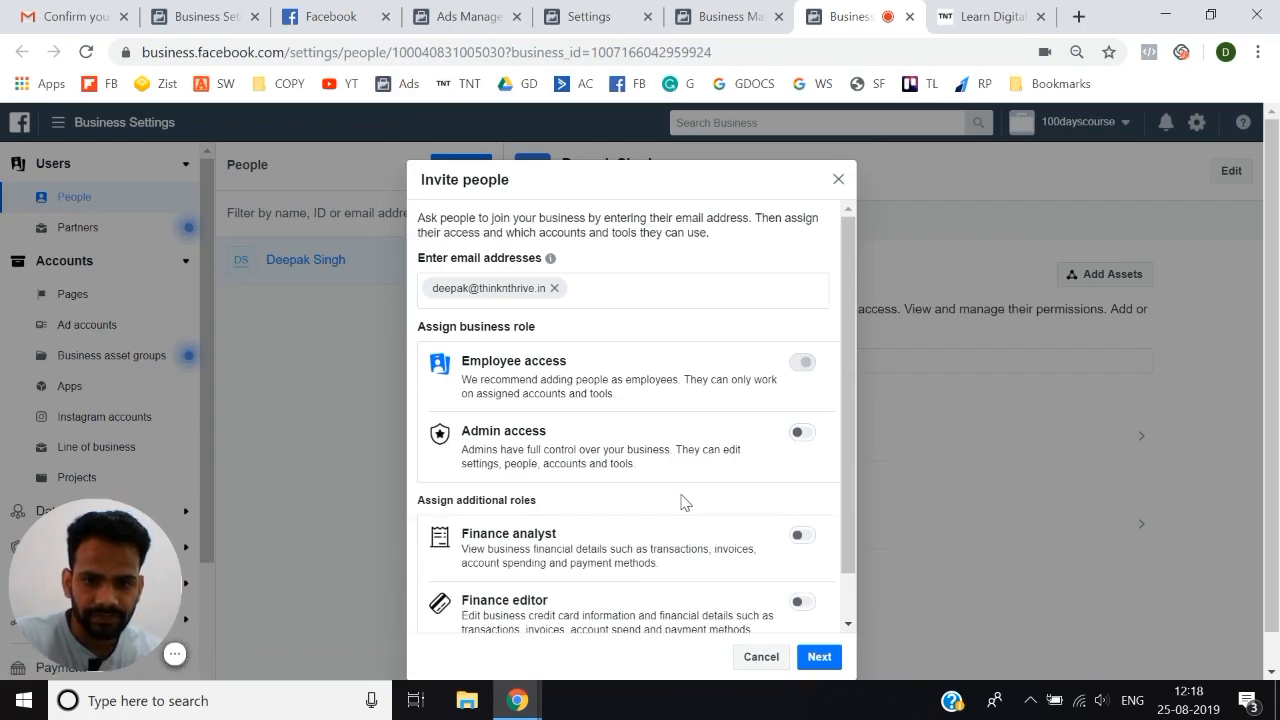
pyautogui.scroll(-1, 685, 502)
pyautogui.scroll(-1, 571, 496)
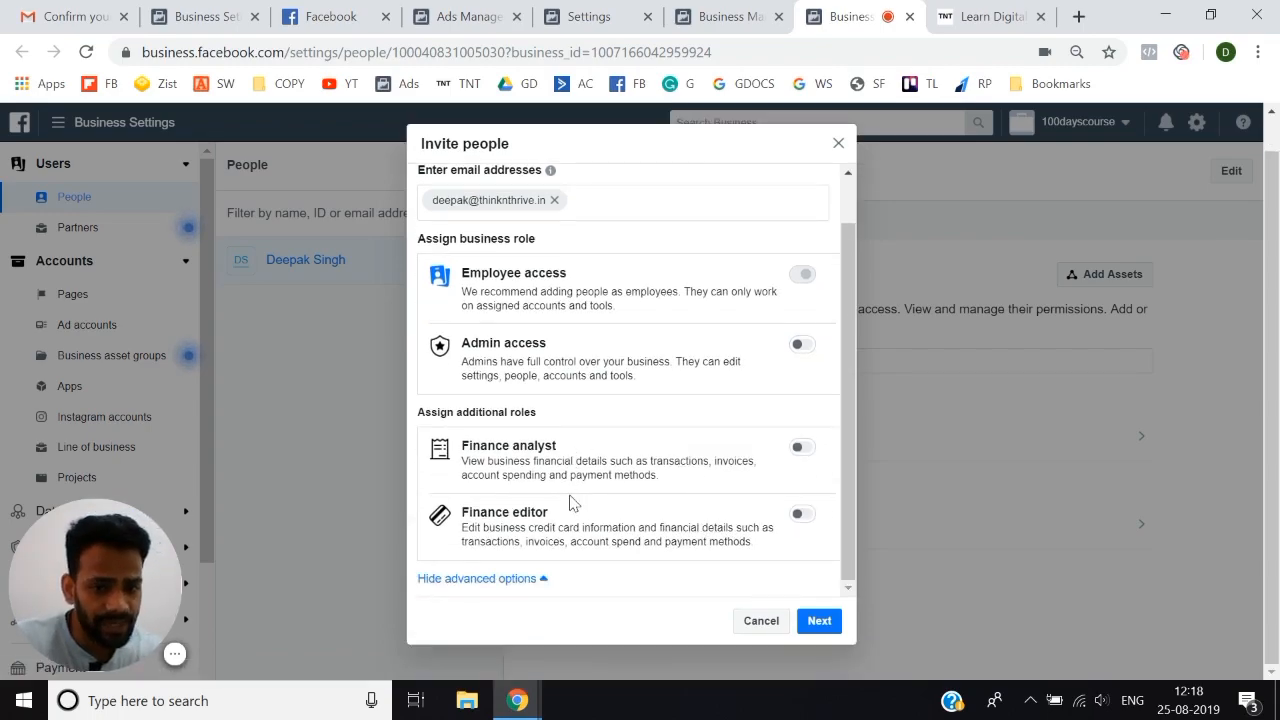
pyautogui.scroll(1, 570, 525)
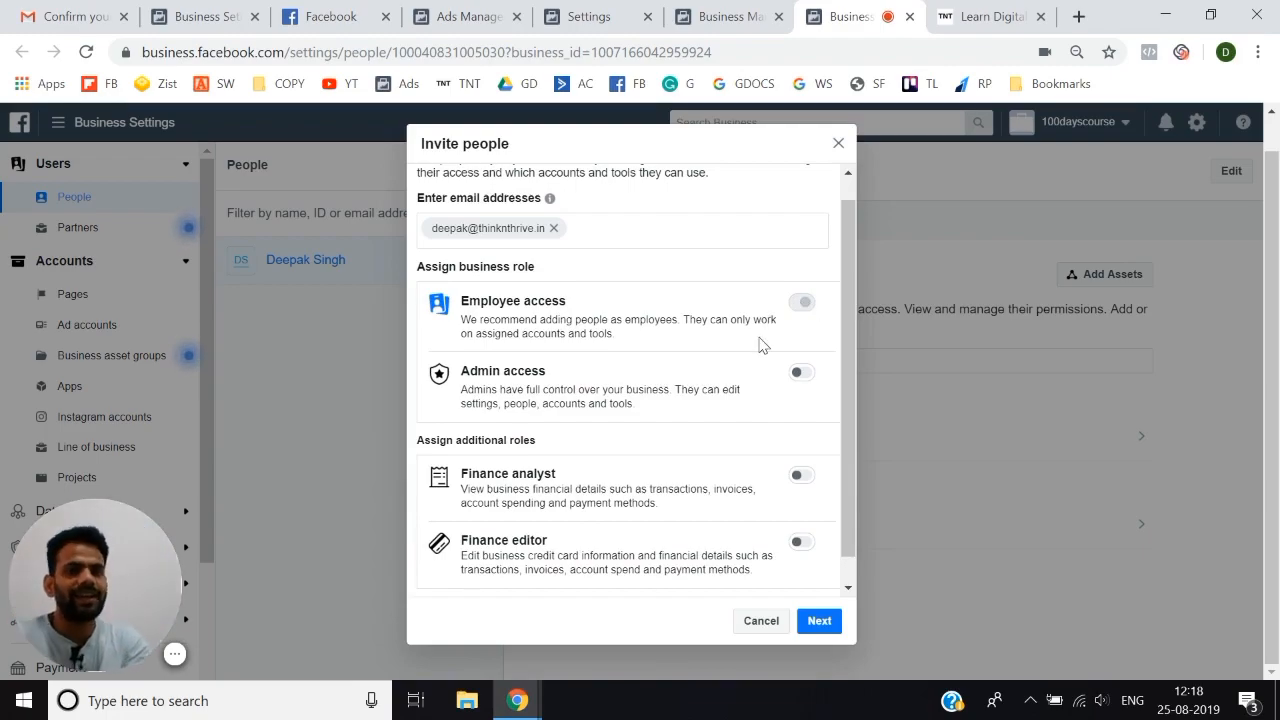
pyautogui.scroll(-1, 652, 522)
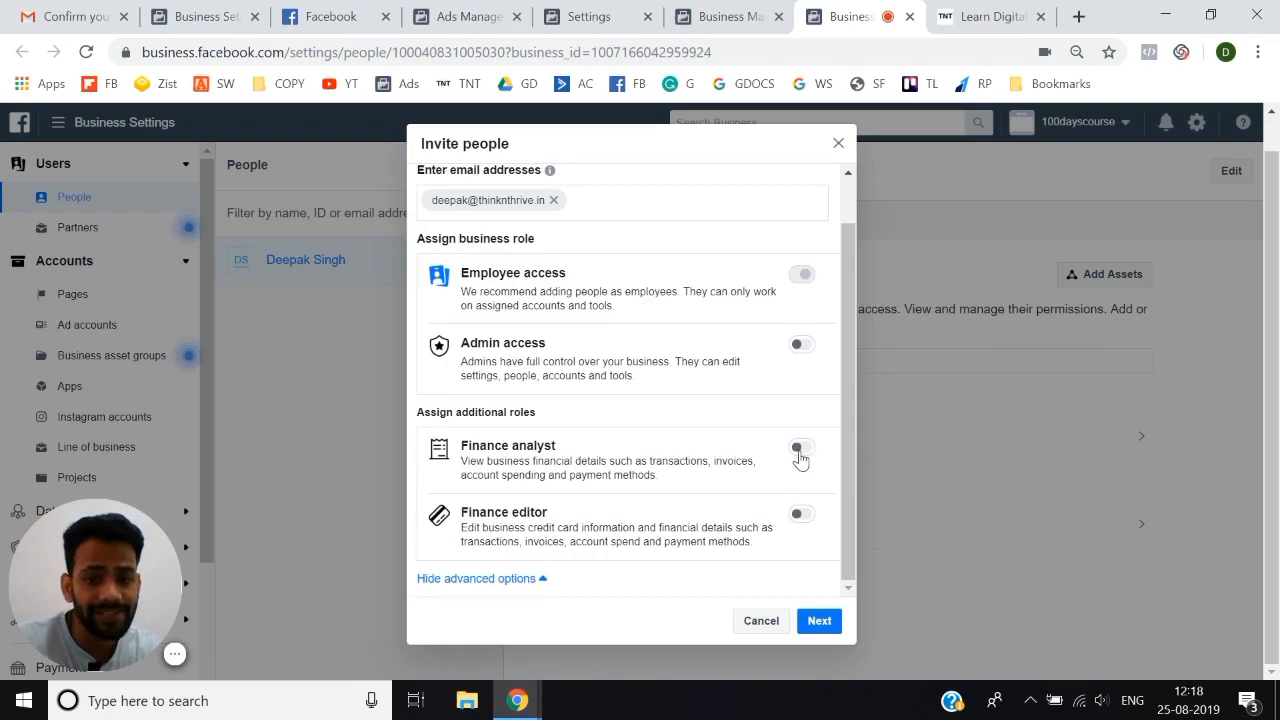
pyautogui.click(800, 450)
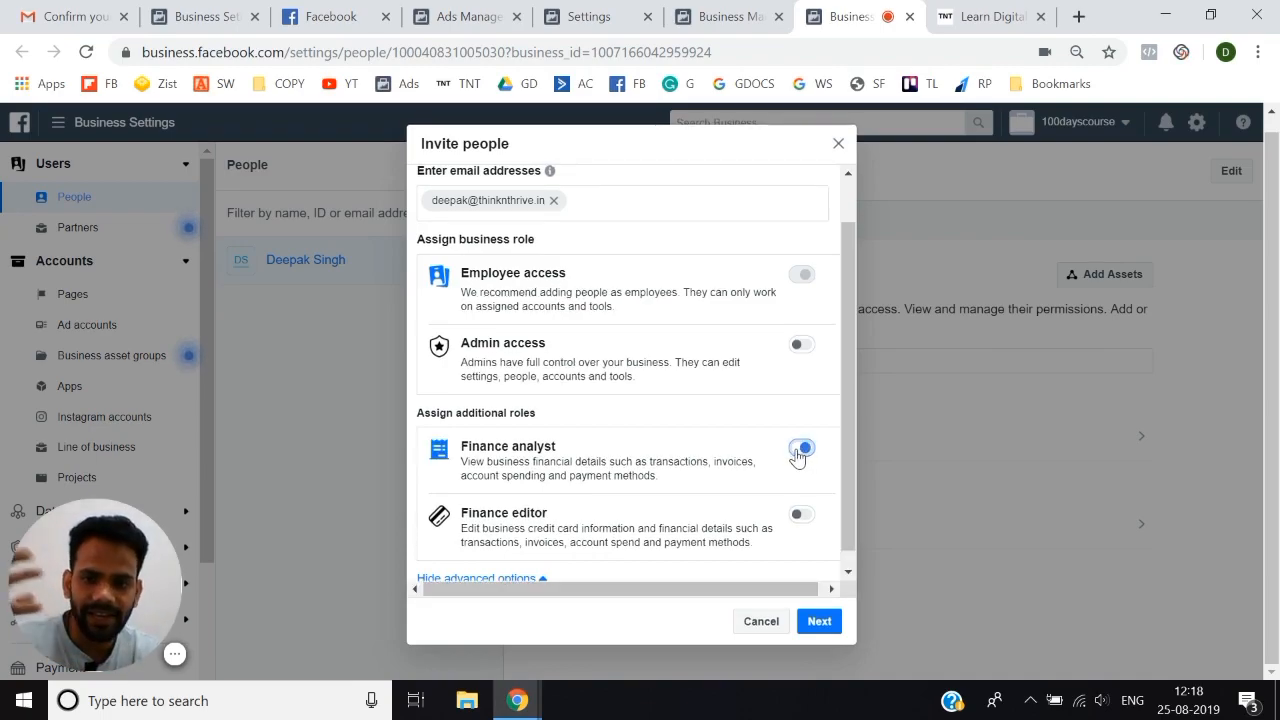
pyautogui.scroll(-1, 800, 452)
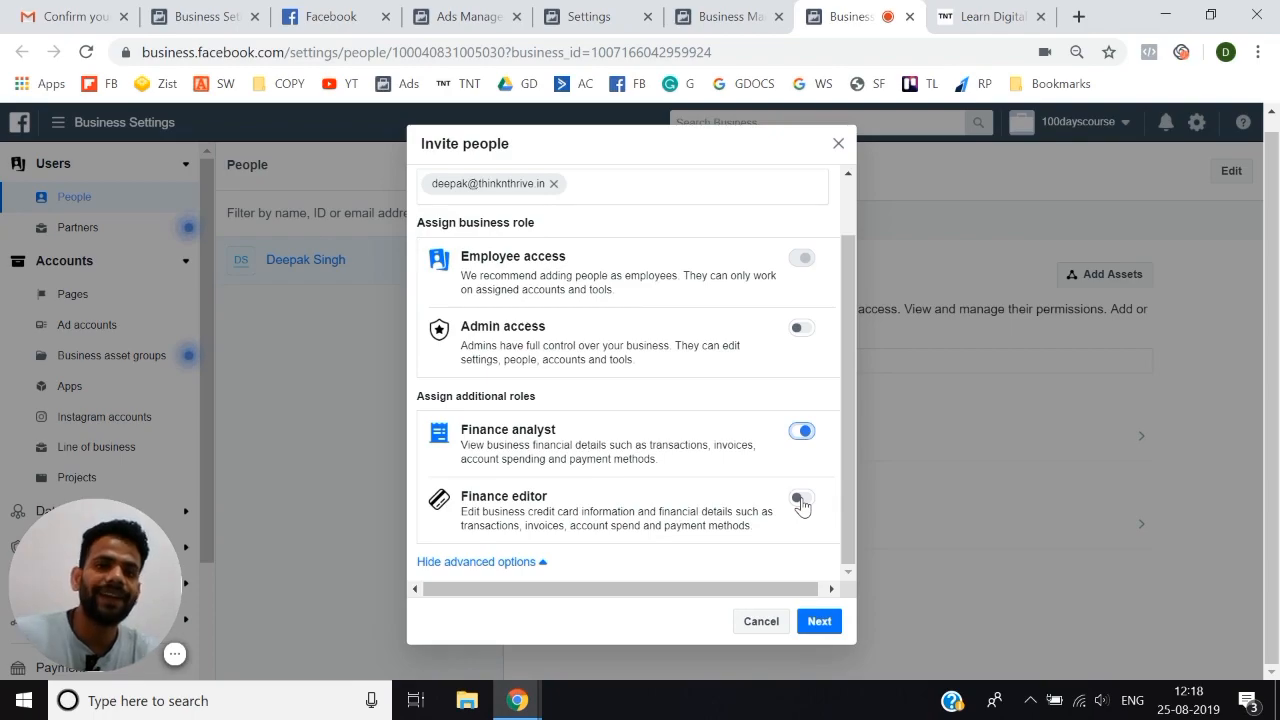
pyautogui.click(802, 432)
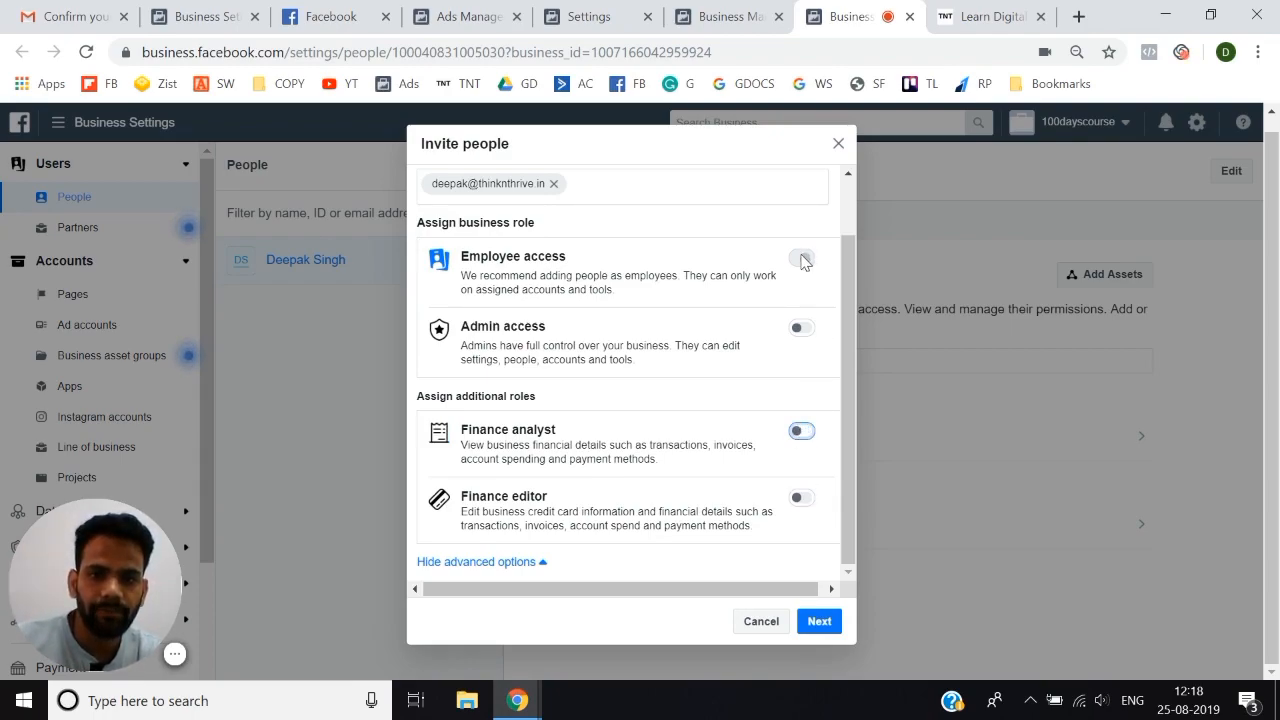
pyautogui.click(819, 621)
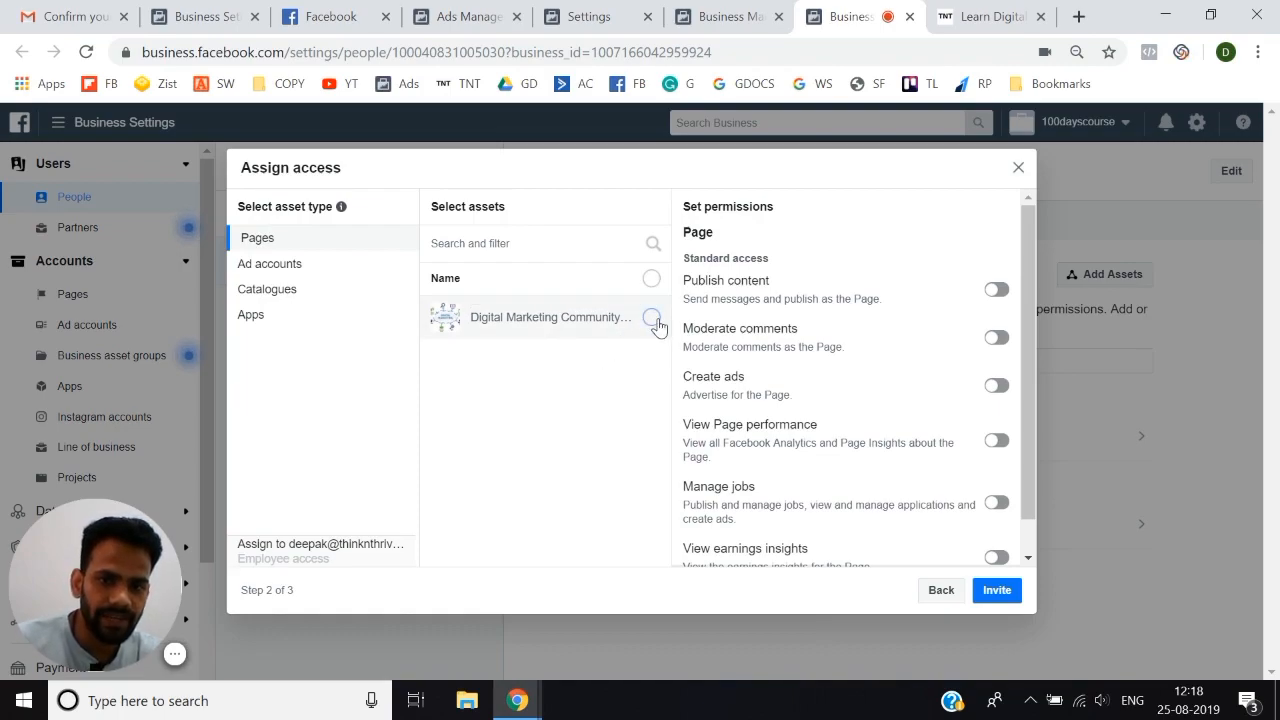
# Select the Digital Marketing Community page and the 100 Days Course ad account as shared assets.
pyautogui.click(656, 322)
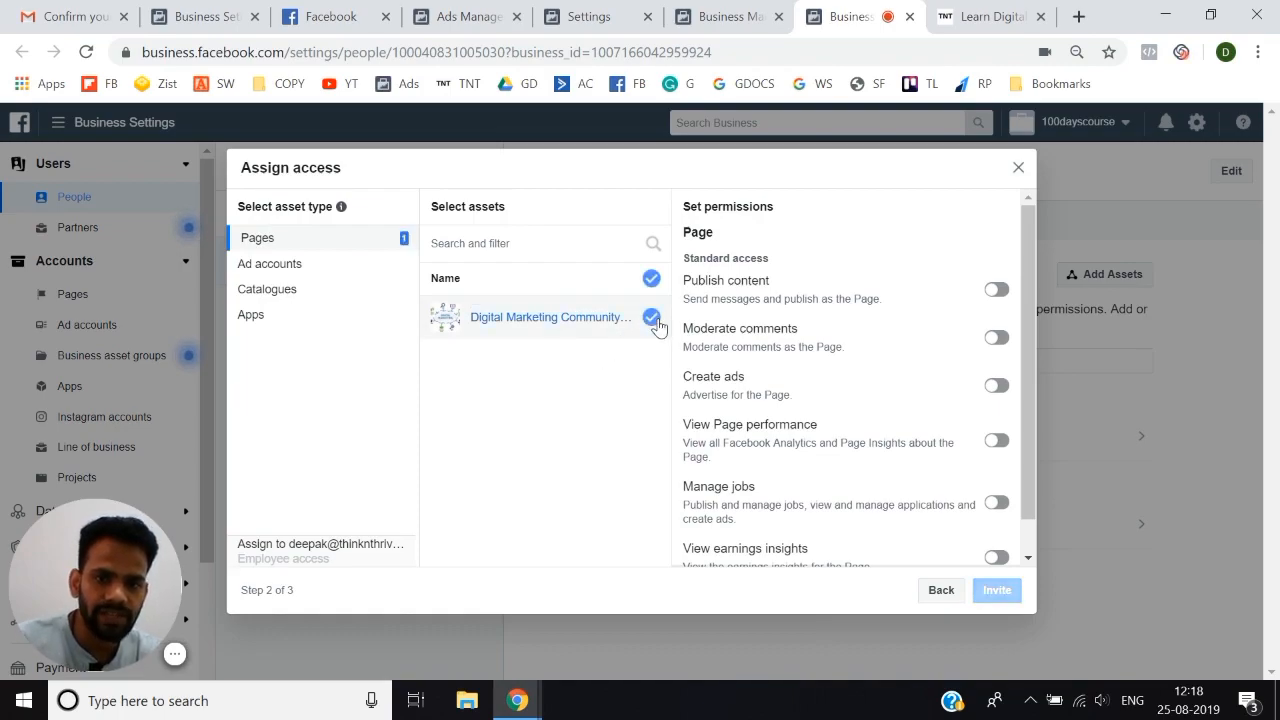
pyautogui.click(309, 274)
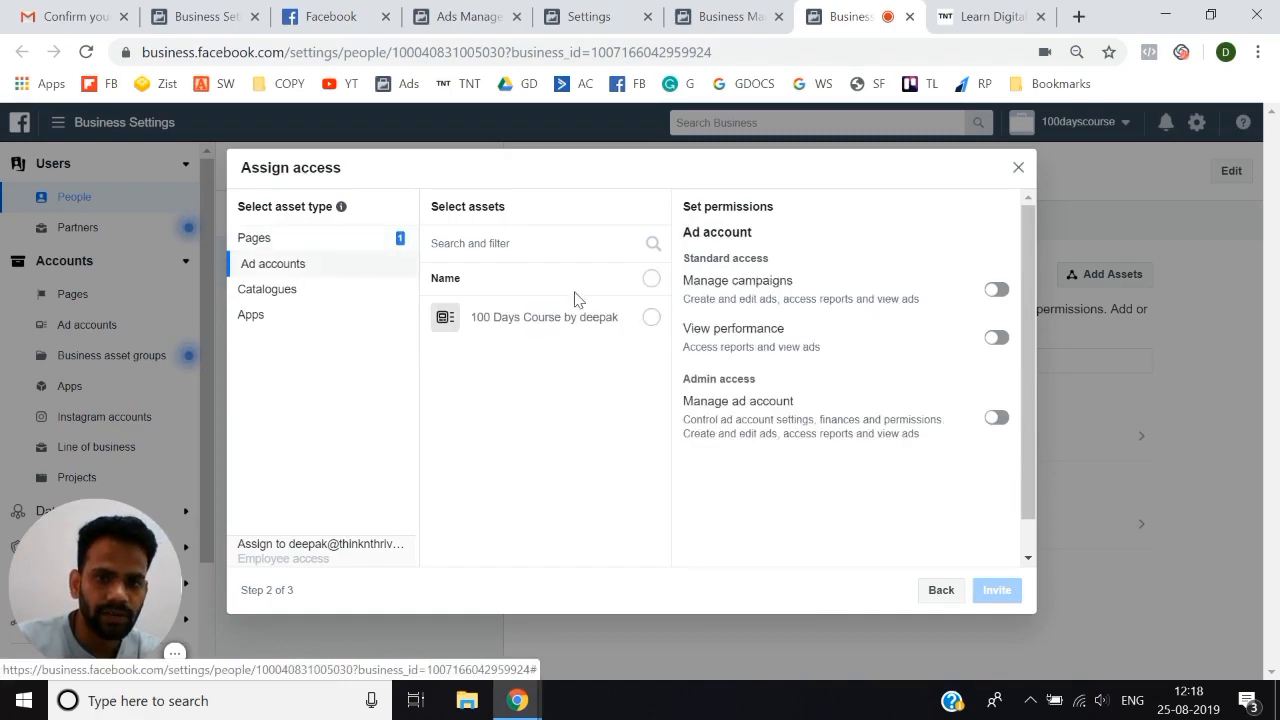
pyautogui.click(651, 318)
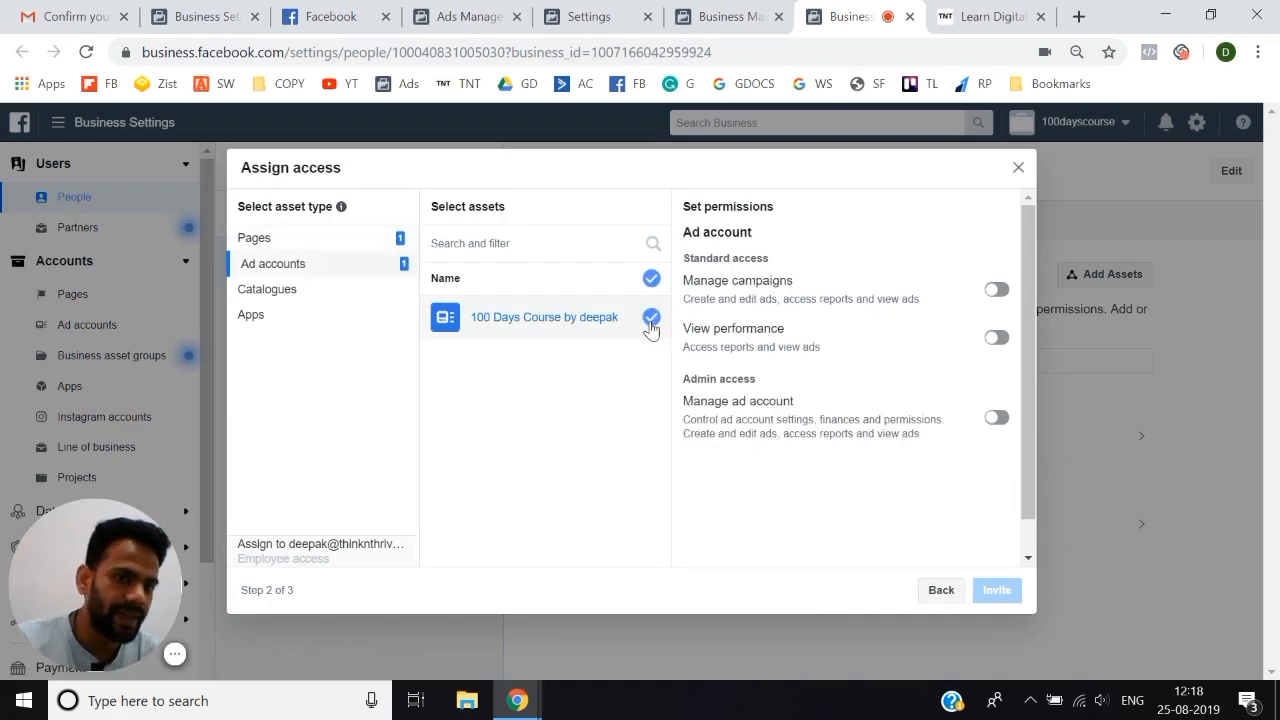
pyautogui.click(302, 245)
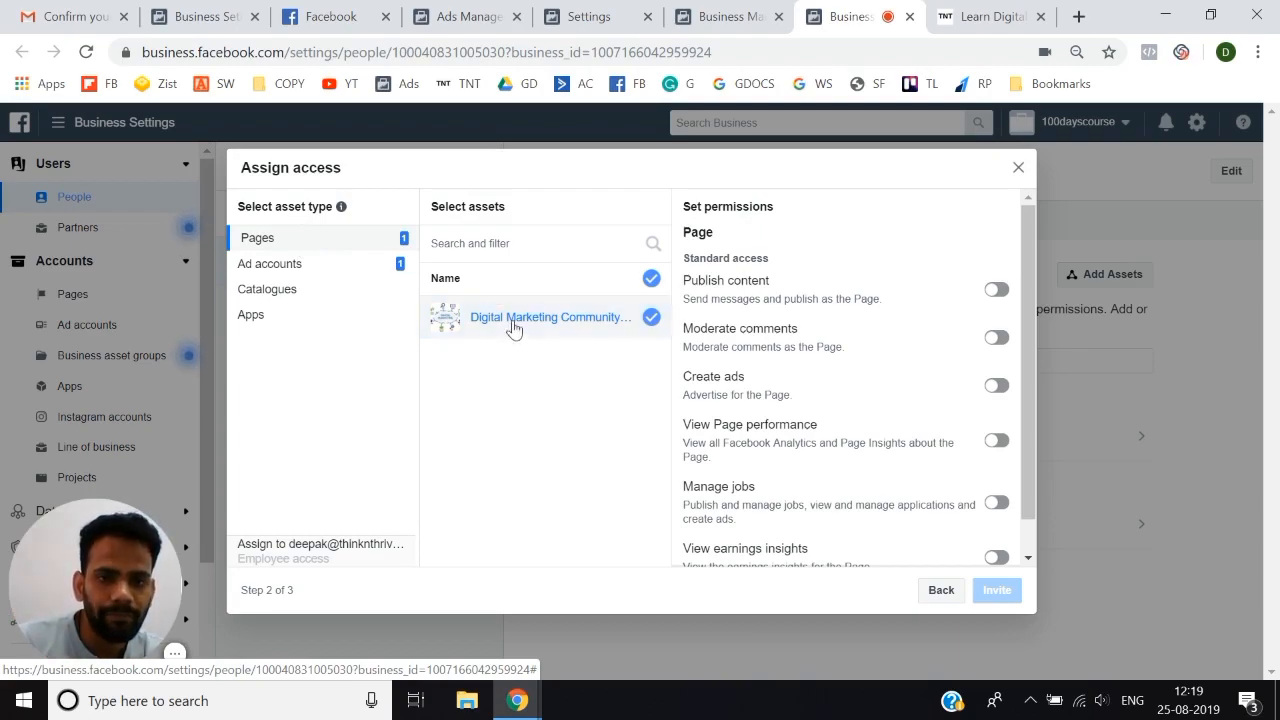
pyautogui.click(326, 266)
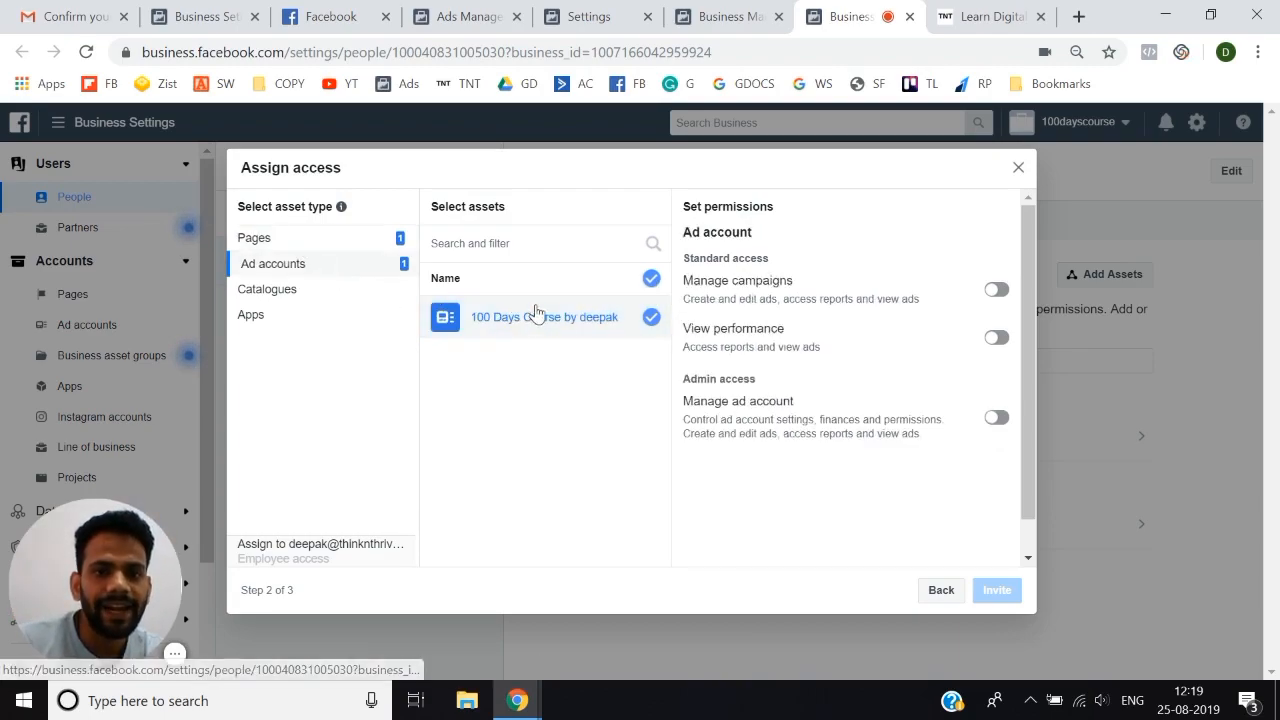
pyautogui.click(292, 290)
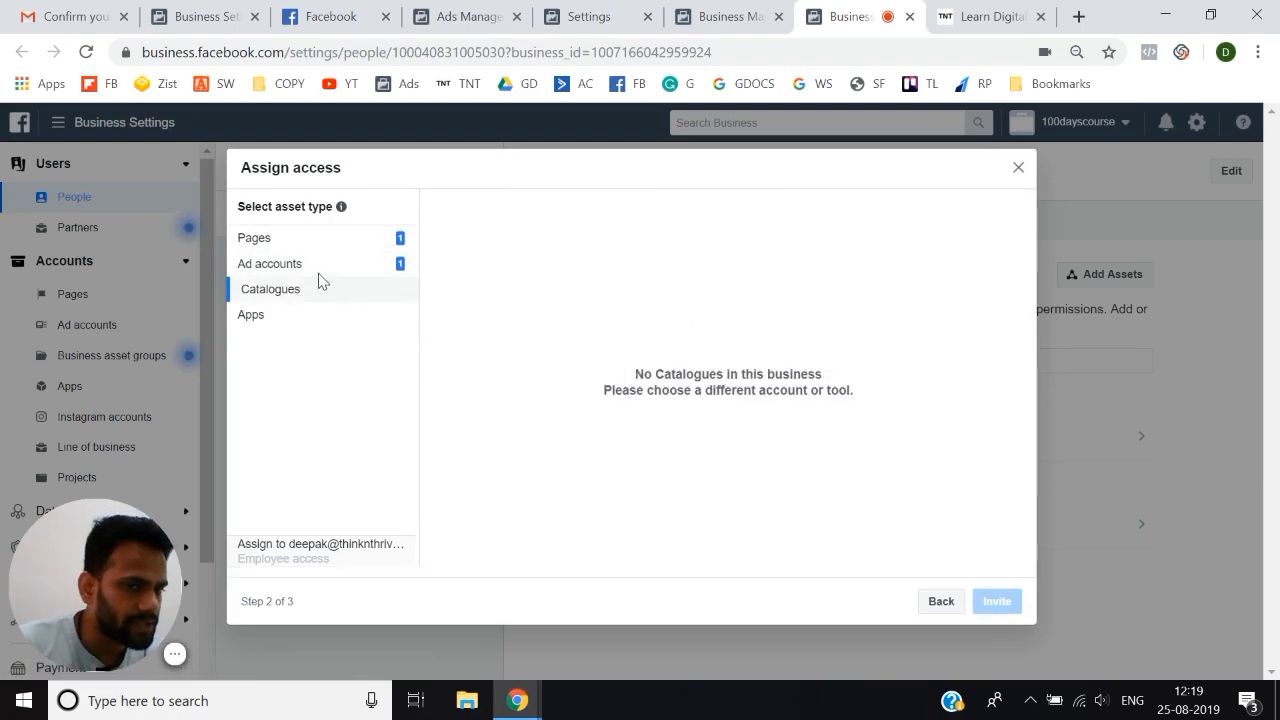
pyautogui.click(314, 270)
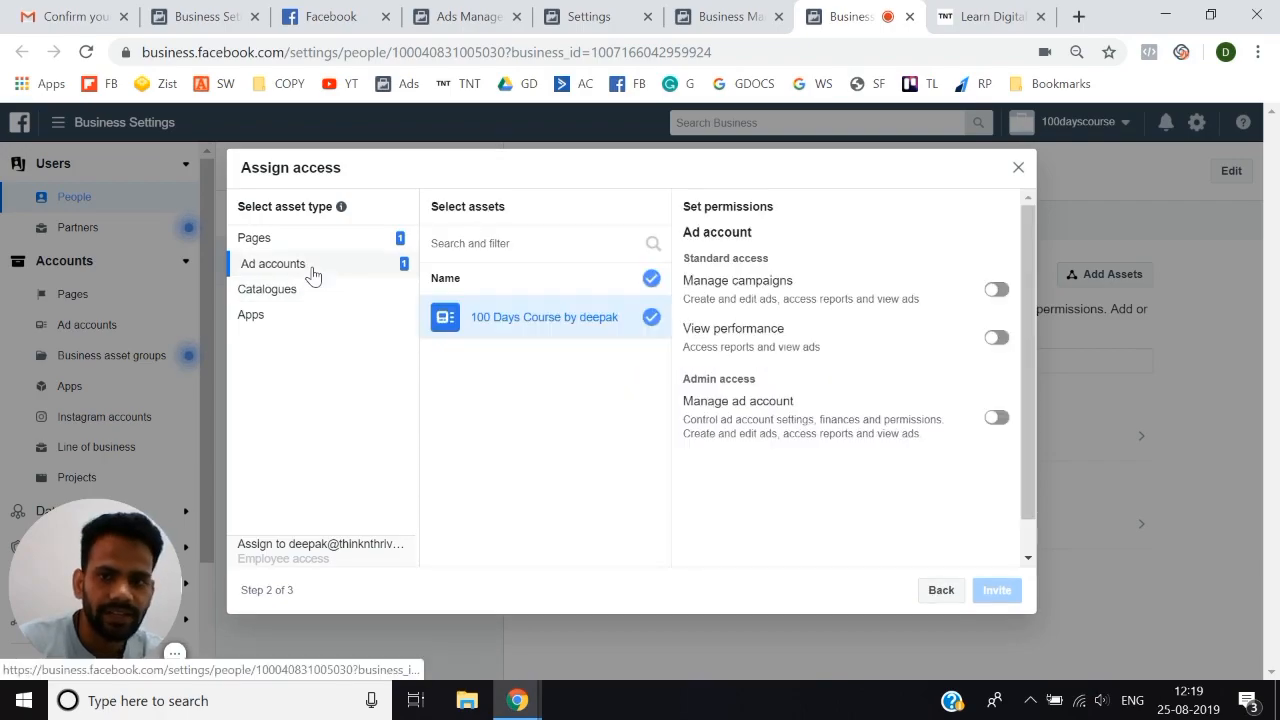
pyautogui.click(385, 244)
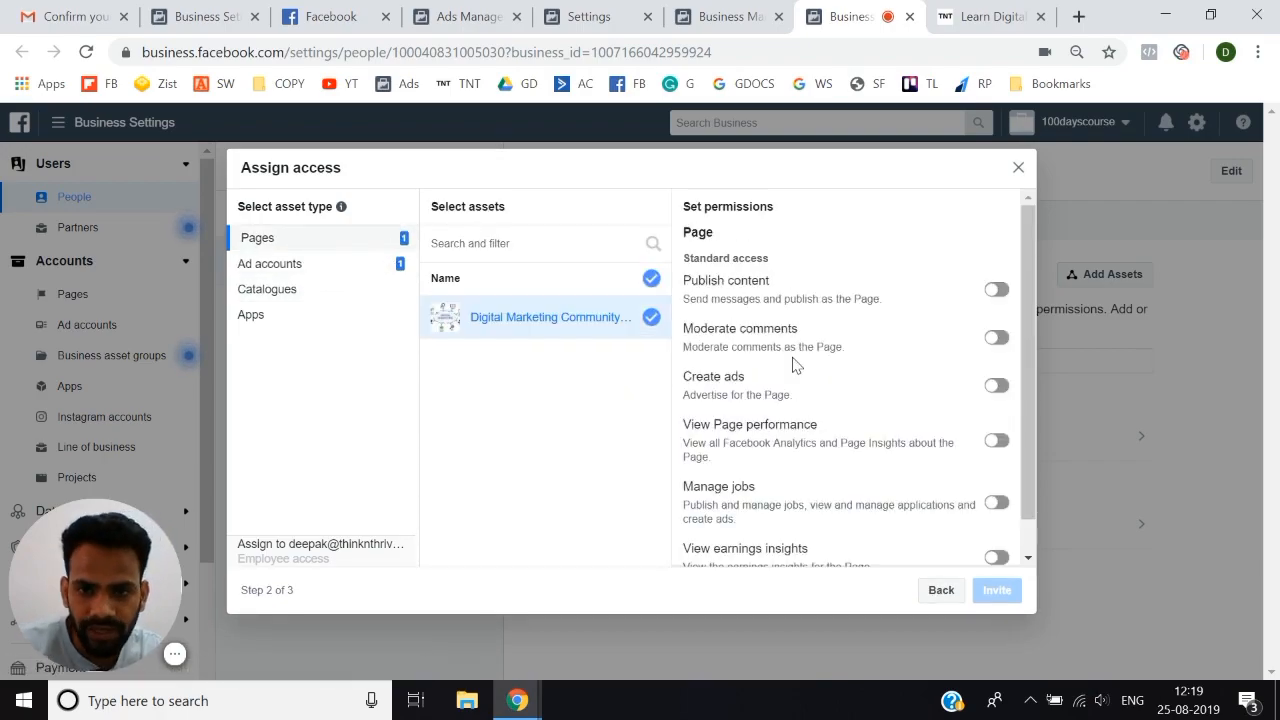
# Grant Create ads on the page and Manage campaigns on the ad account, then send the invitation.
pyautogui.scroll(-2, 795, 365)
pyautogui.scroll(2, 795, 365)
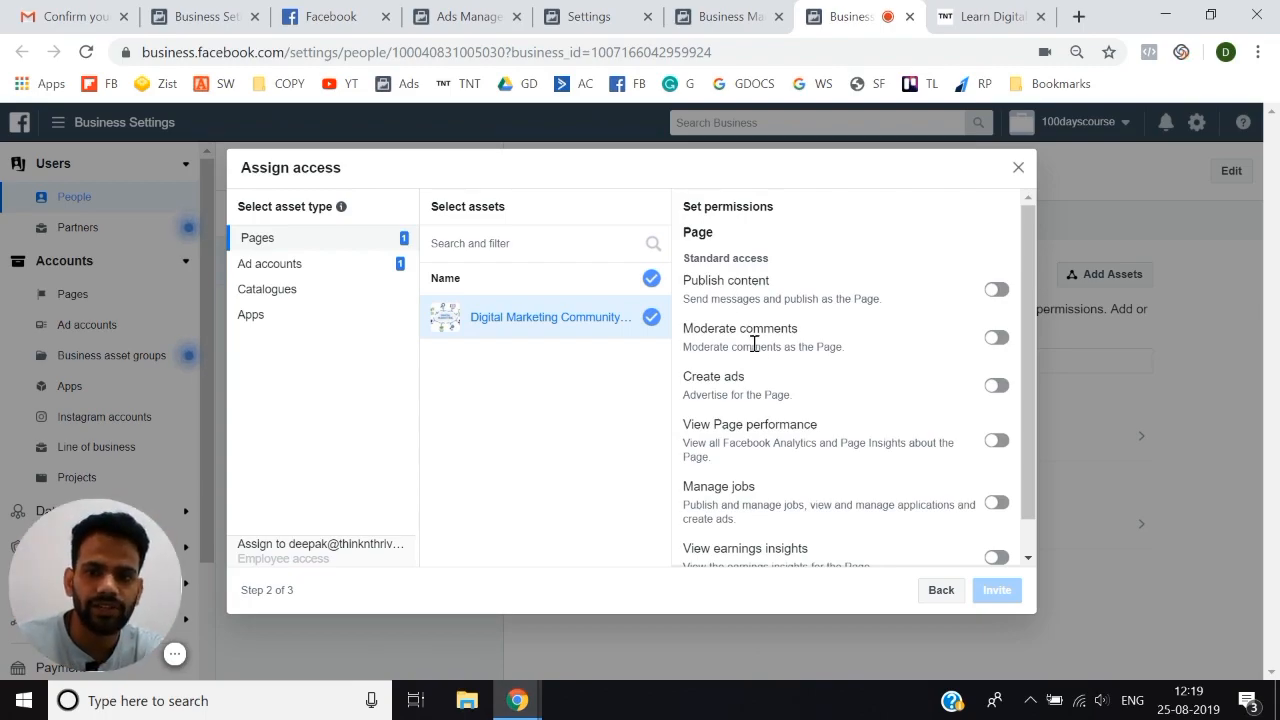
pyautogui.scroll(-1, 753, 344)
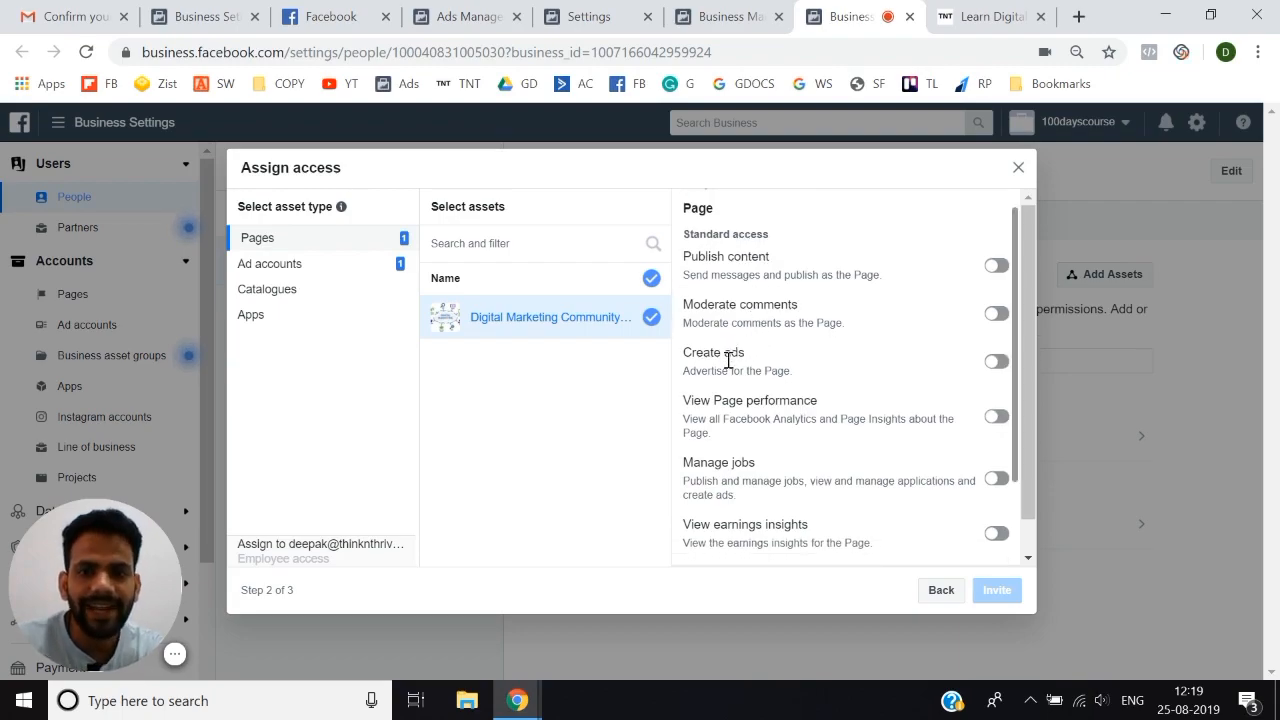
pyautogui.click(995, 362)
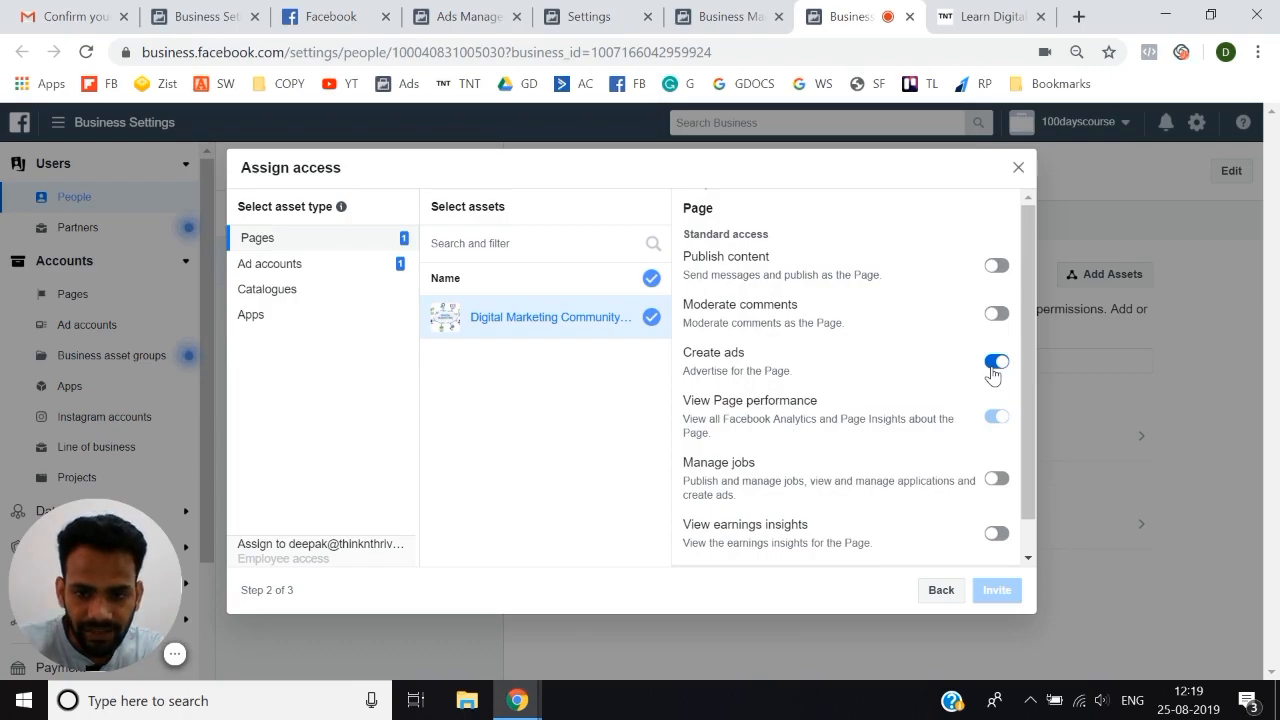
pyautogui.scroll(-1, 960, 395)
pyautogui.scroll(-2, 880, 385)
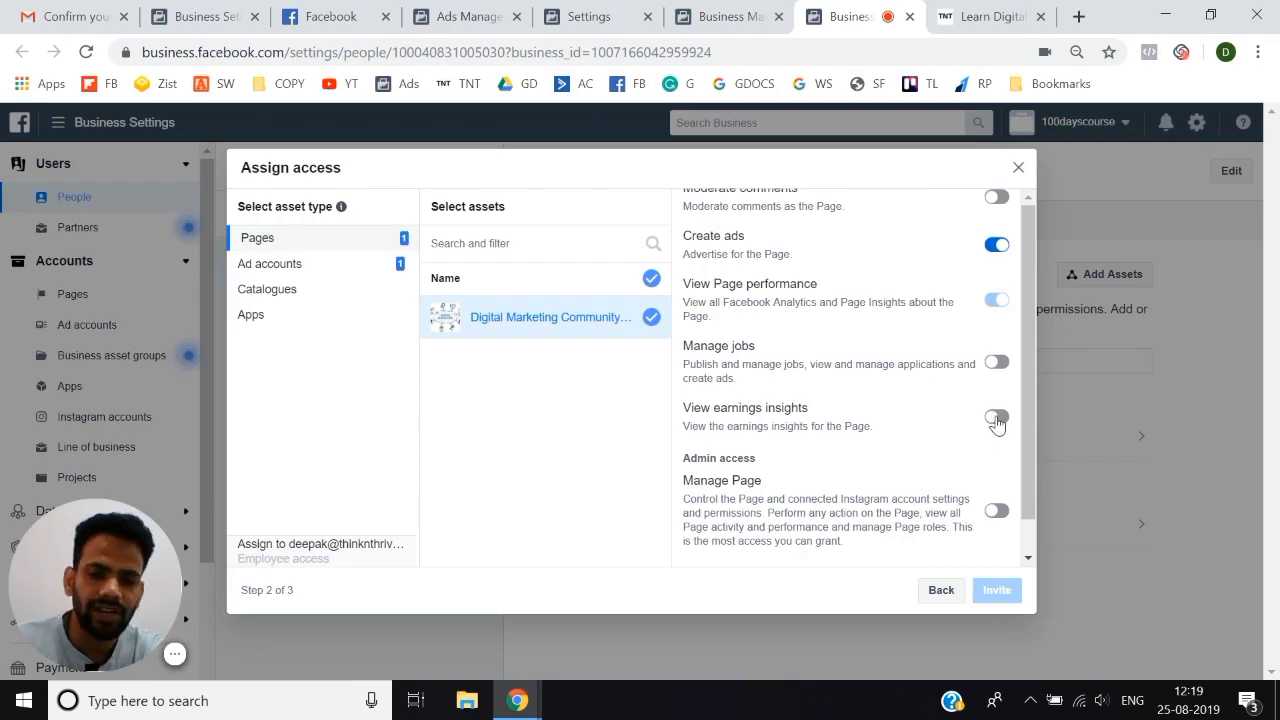
pyautogui.scroll(3, 889, 426)
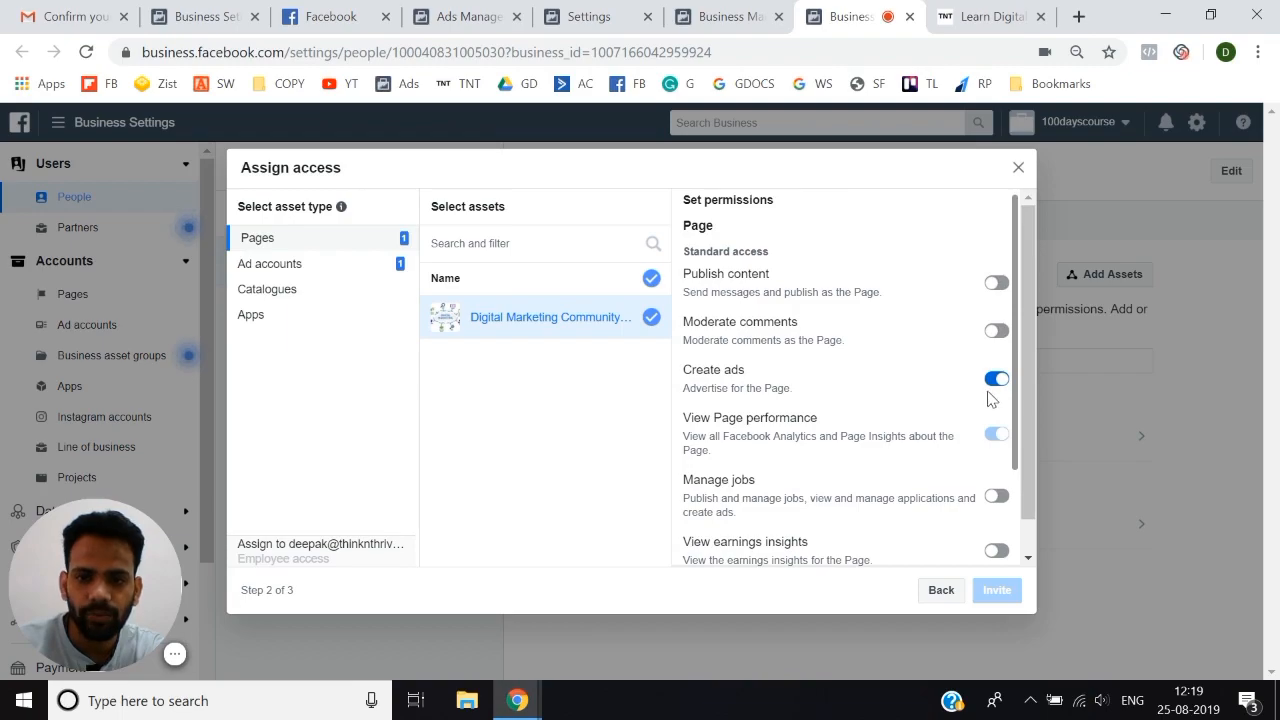
pyautogui.click(356, 268)
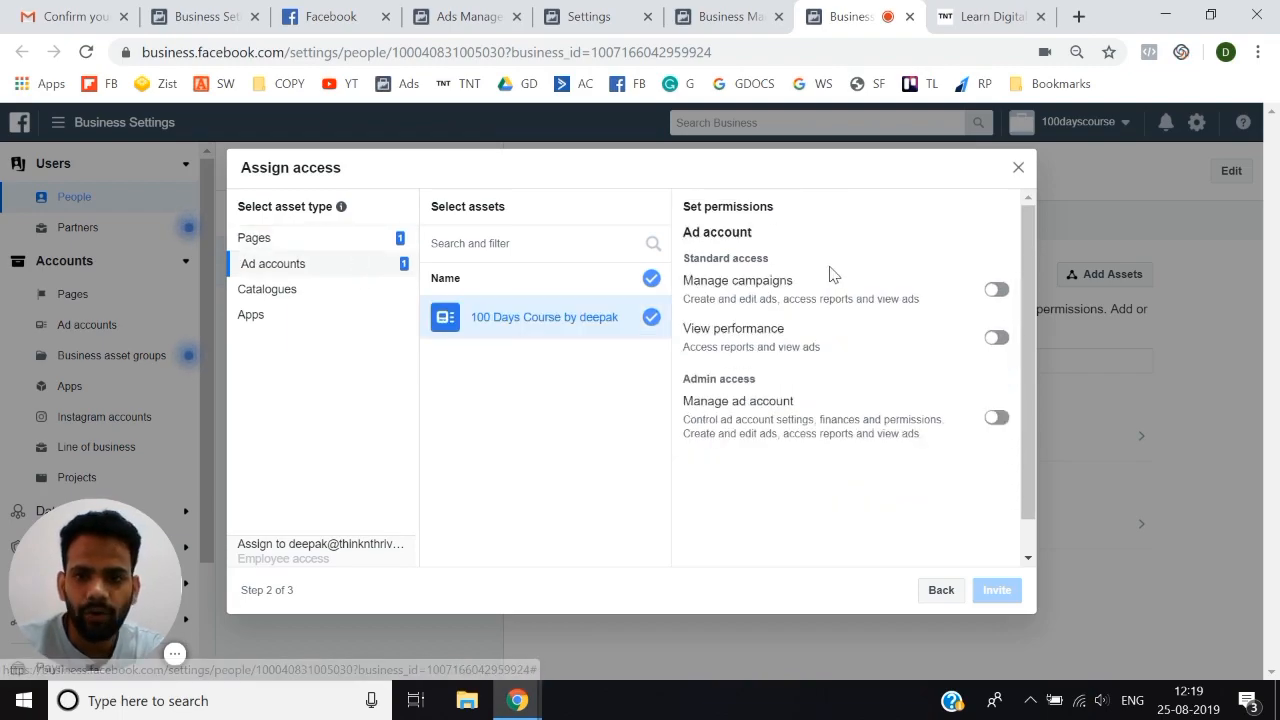
pyautogui.click(997, 291)
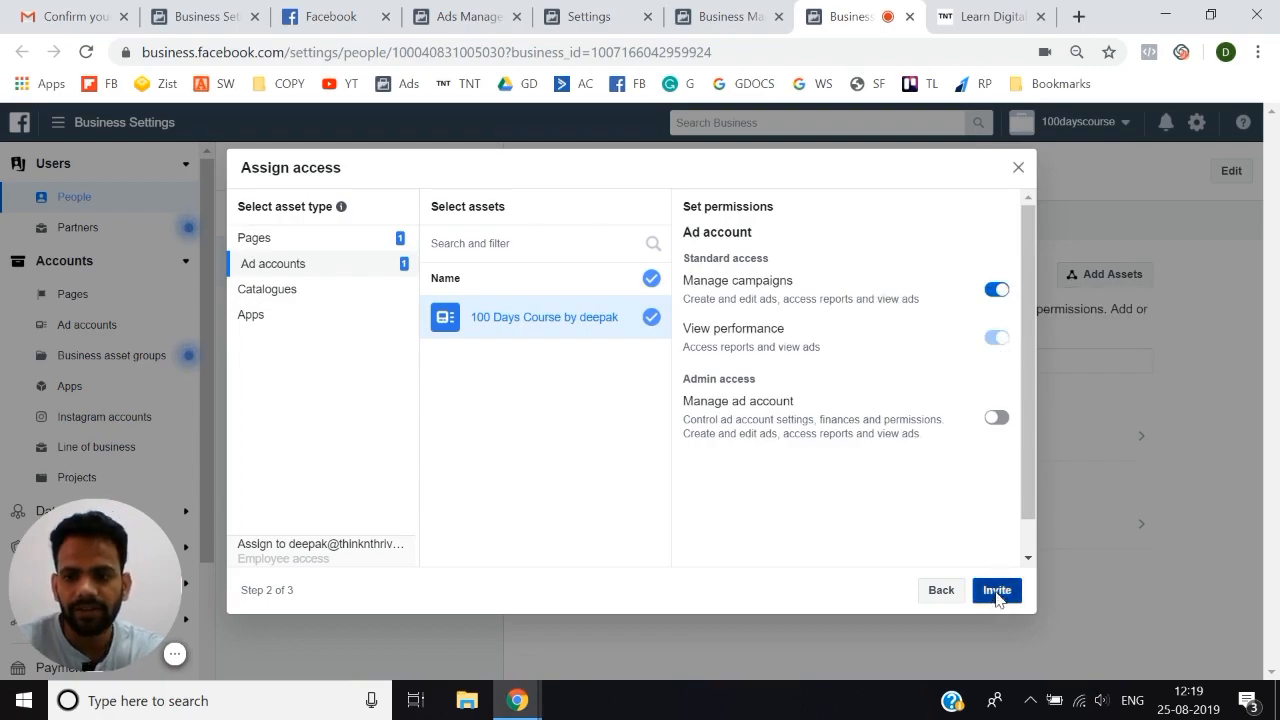
pyautogui.click(996, 591)
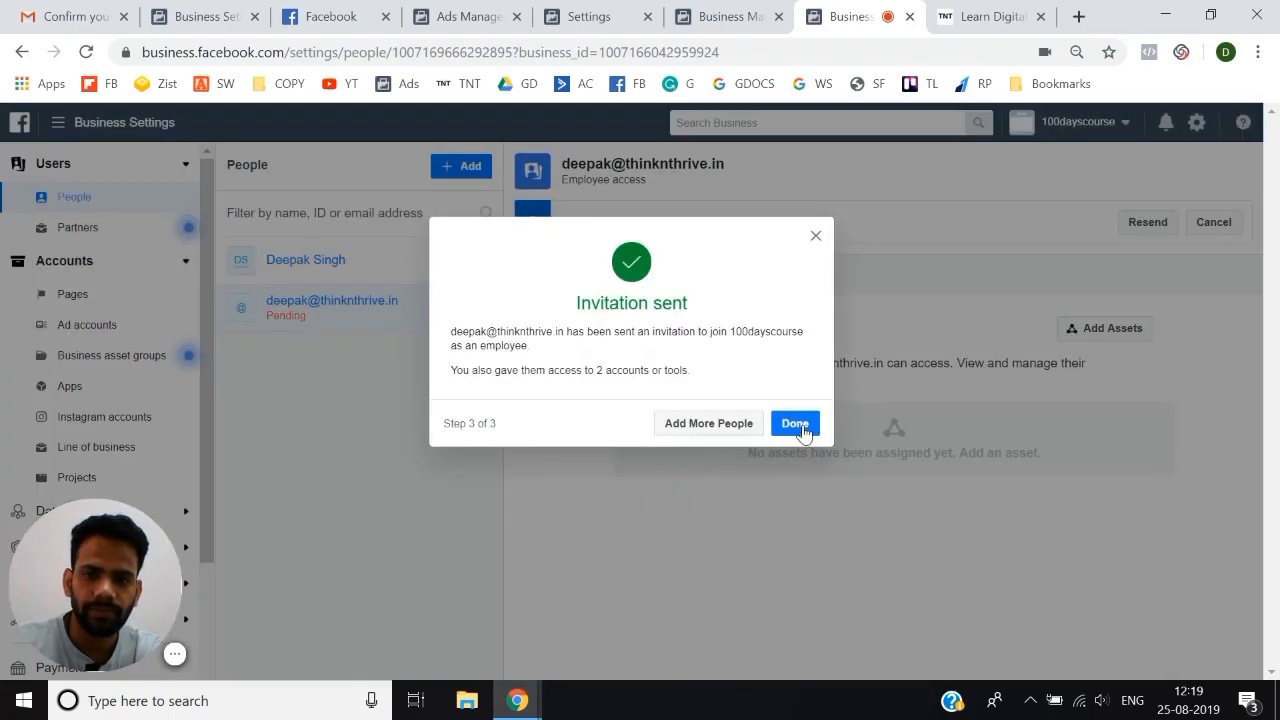
# Close the confirmation, dismiss a second invite form unused, and return to Business Manager home.
pyautogui.click(805, 430)
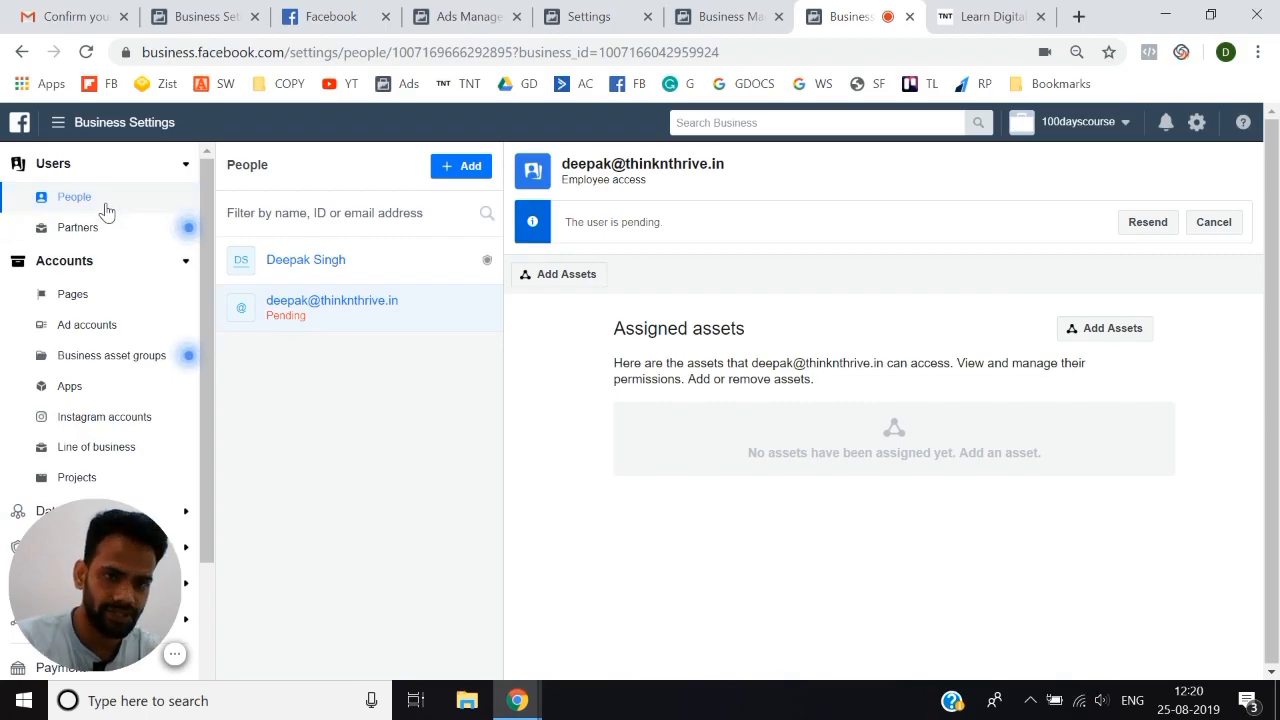
pyautogui.click(457, 168)
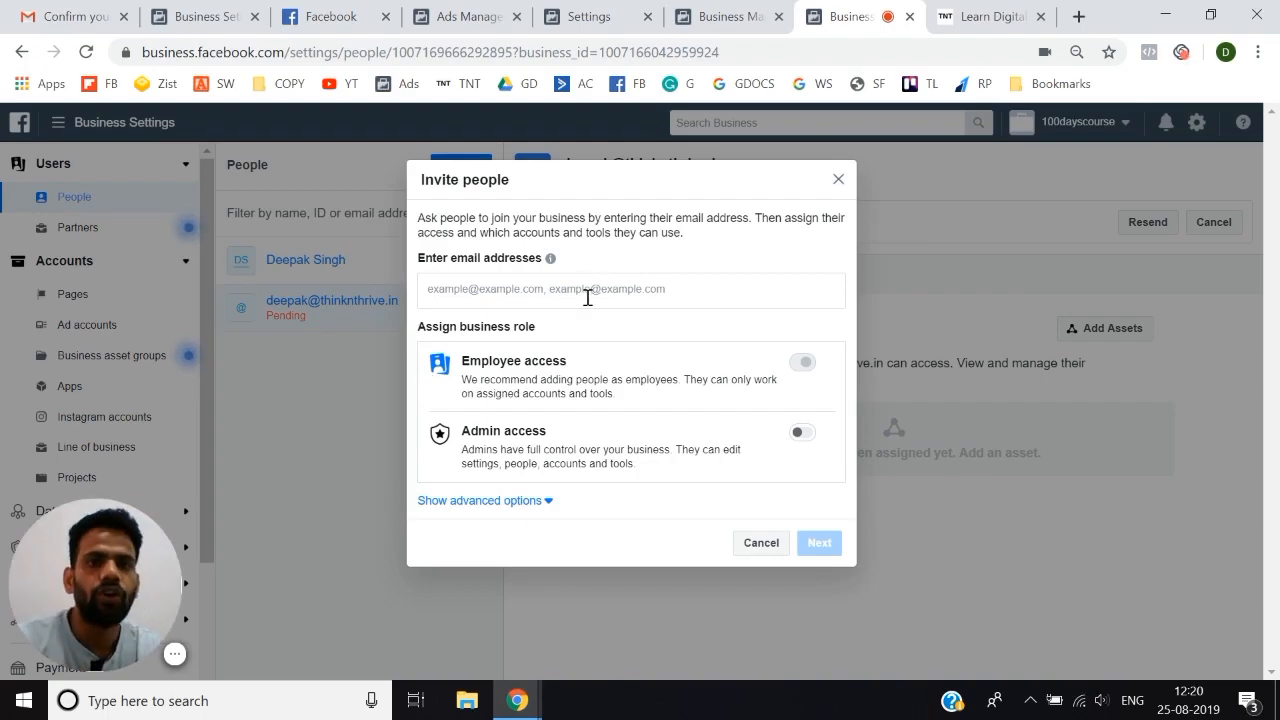
pyautogui.click(838, 180)
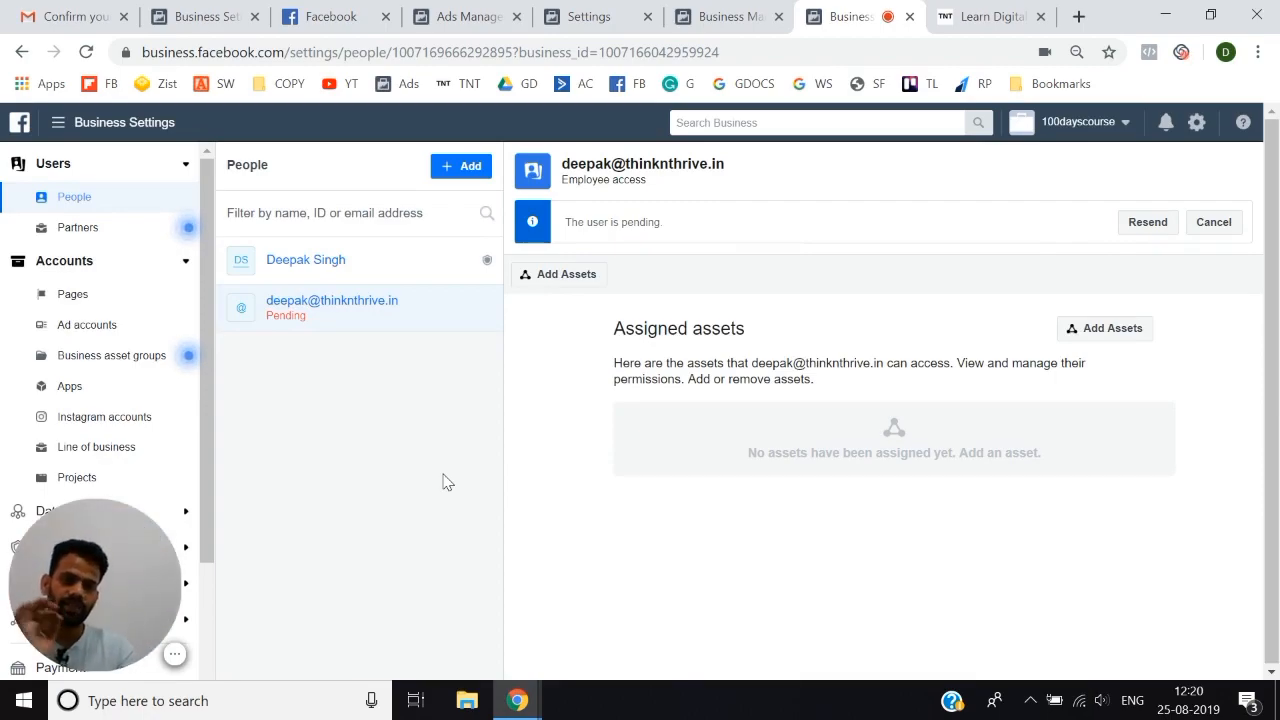
pyautogui.click(700, 14)
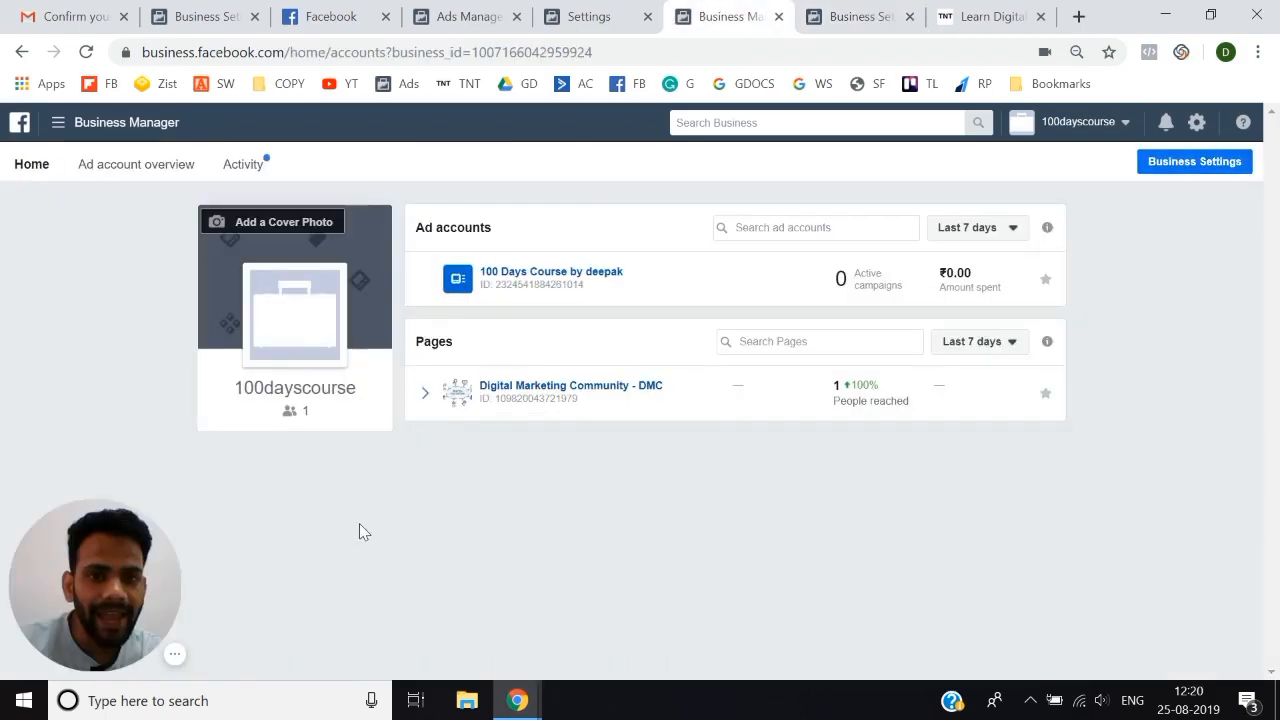
# Open the 100 Days Course ad account in a new tab and close the extra login tab.
pyautogui.click(557, 274)
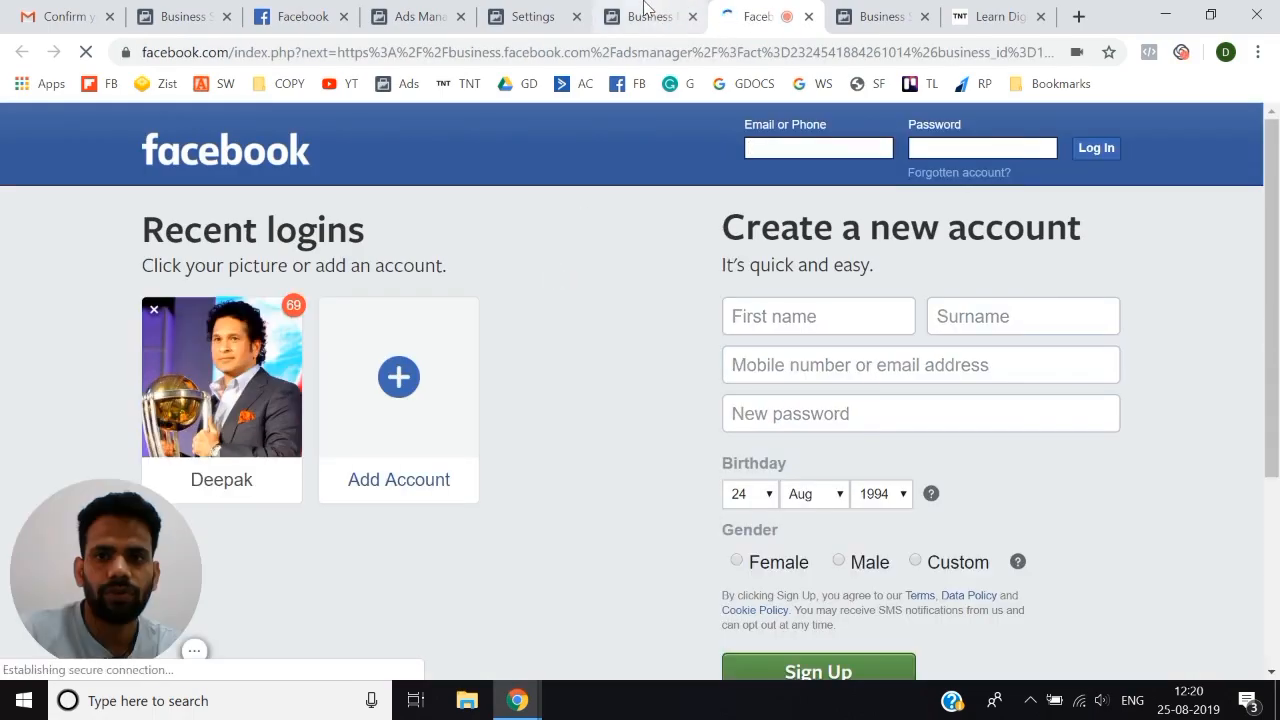
pyautogui.click(645, 10)
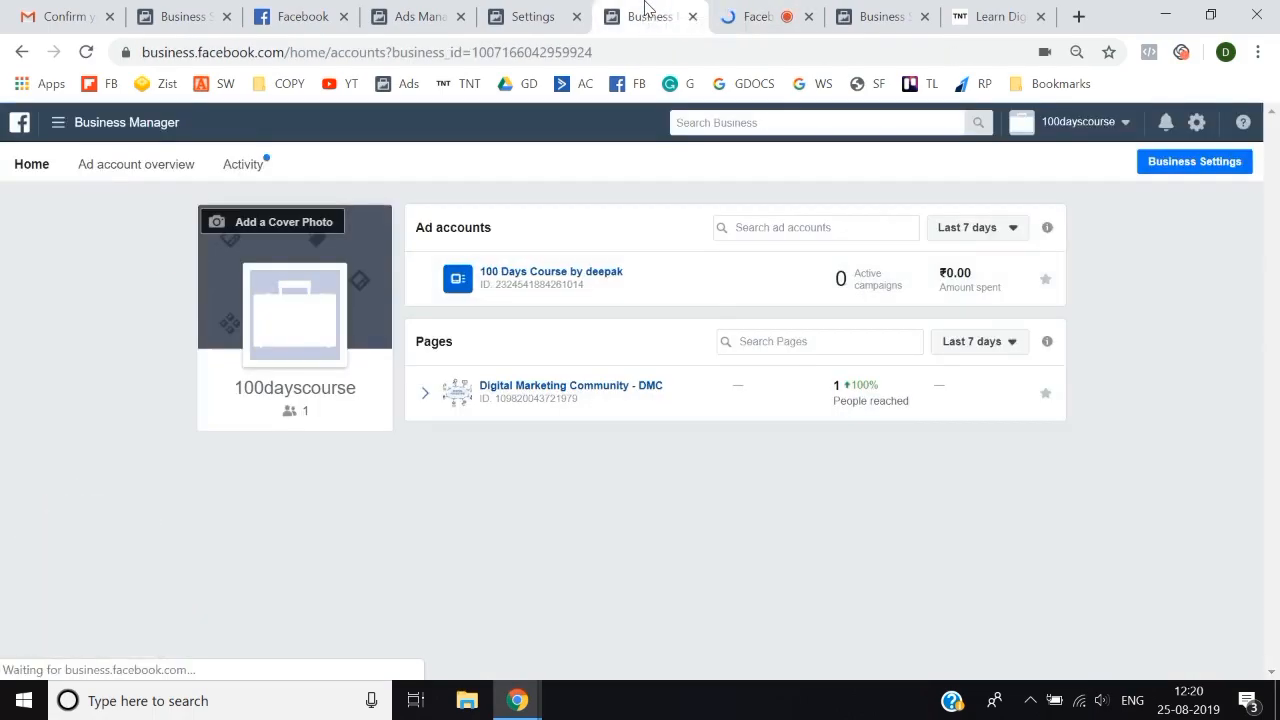
pyautogui.click(540, 15)
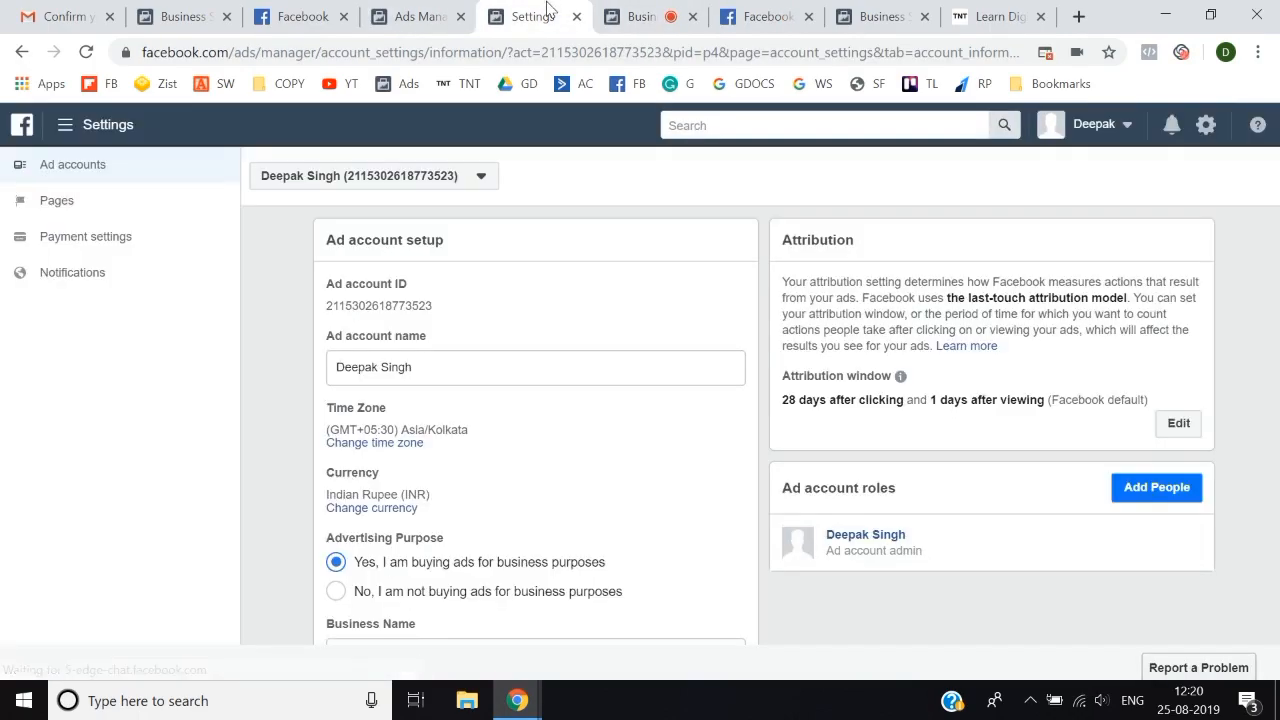
pyautogui.click(793, 5)
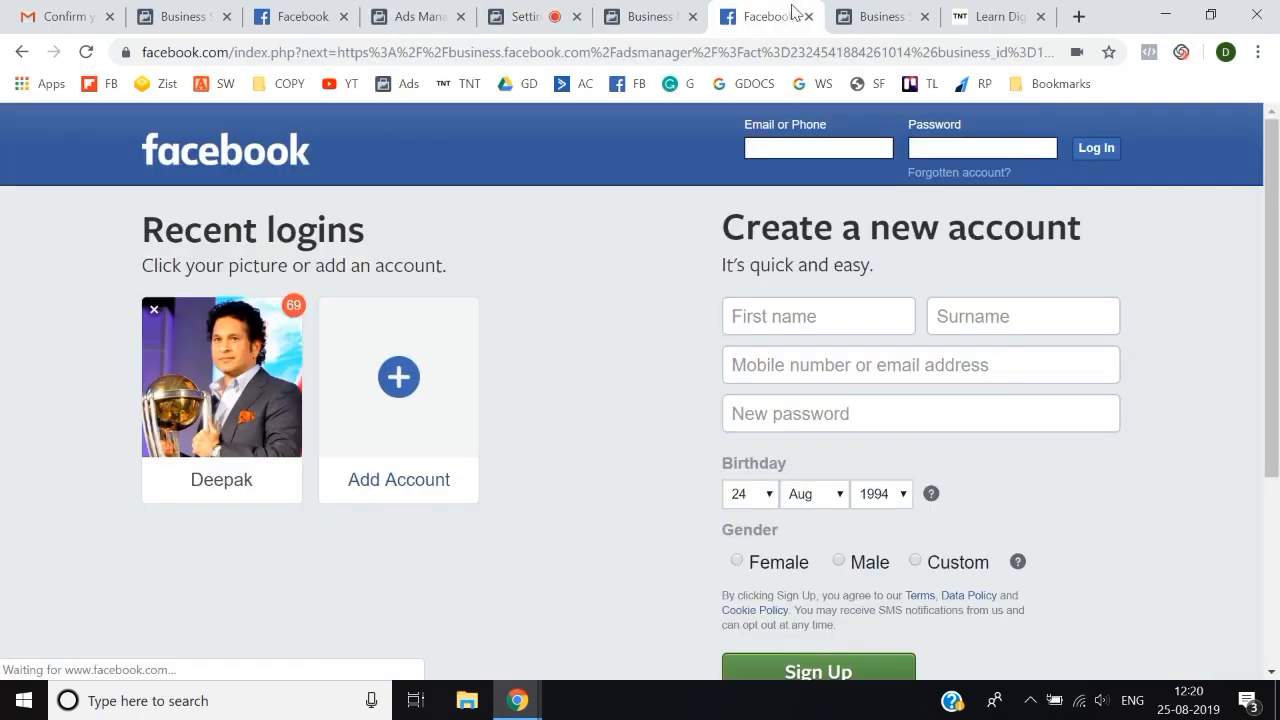
pyautogui.click(645, 14)
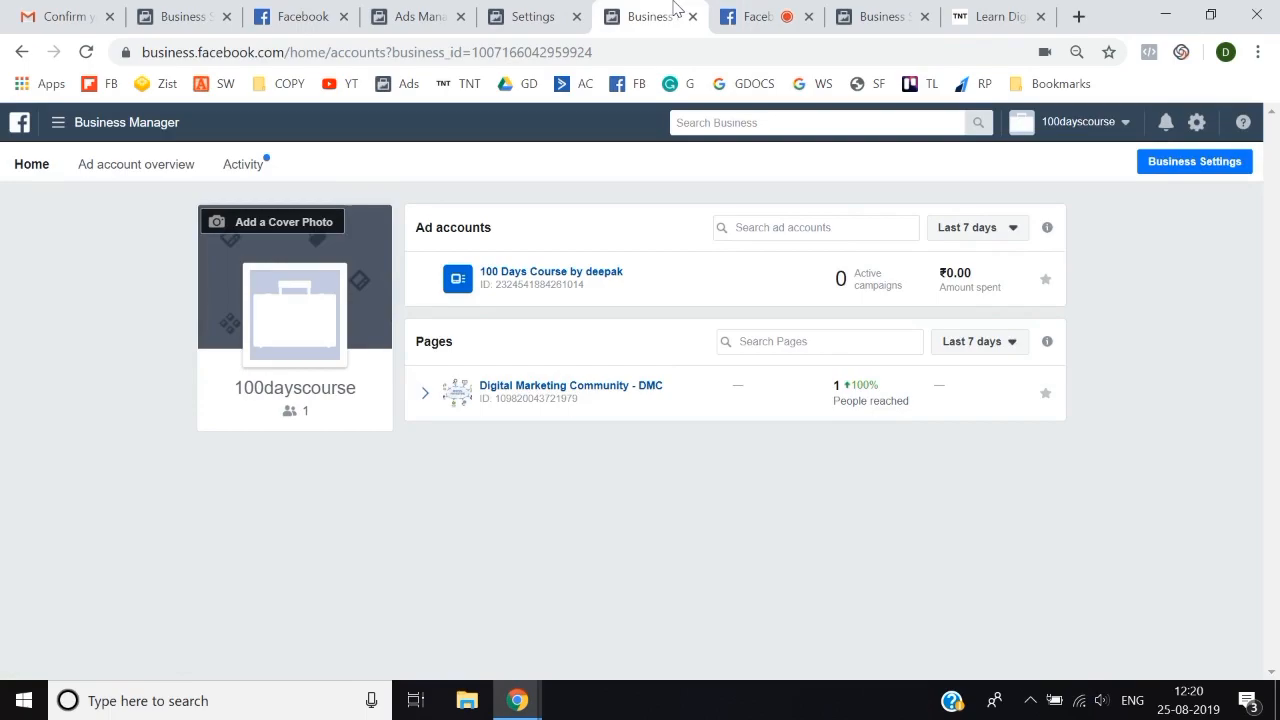
pyautogui.click(547, 274)
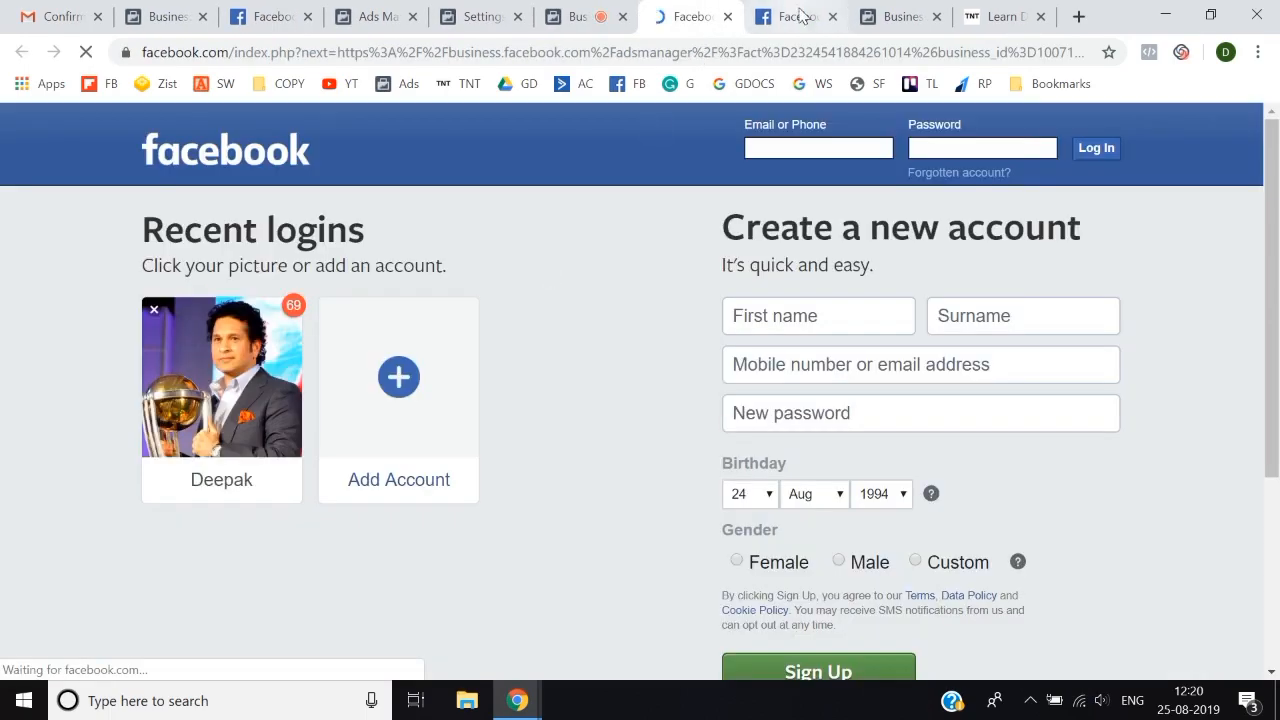
pyautogui.click(833, 17)
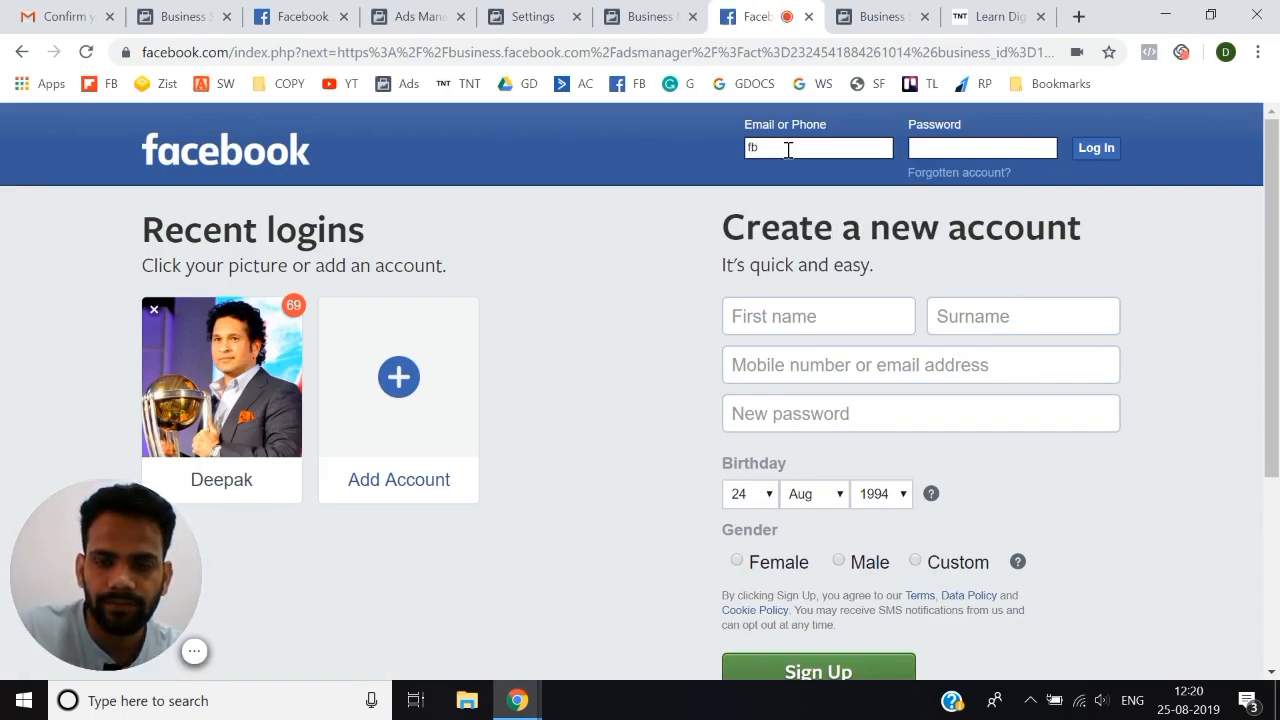
# Submit the Facebook login form with an e-mail address and the account password.
pyautogui.click(788, 148)
pyautogui.press('Tab')
pyautogui.write('••')
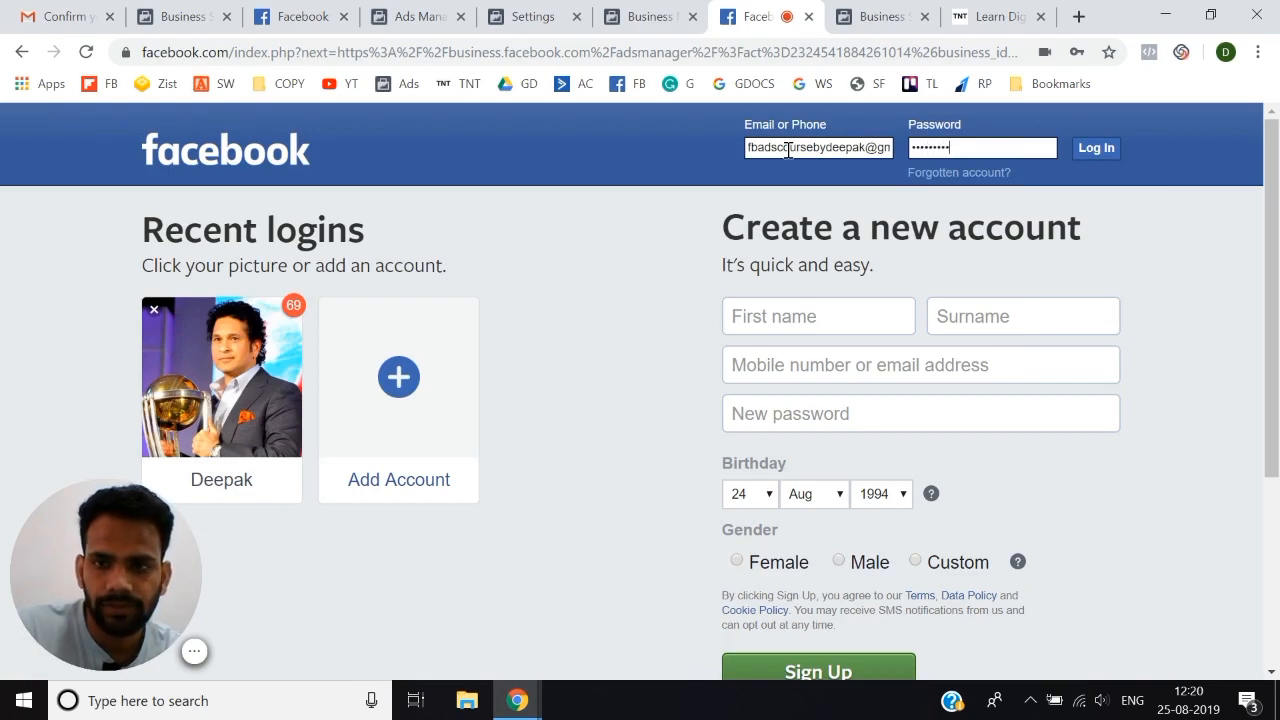
pyautogui.press('Return')
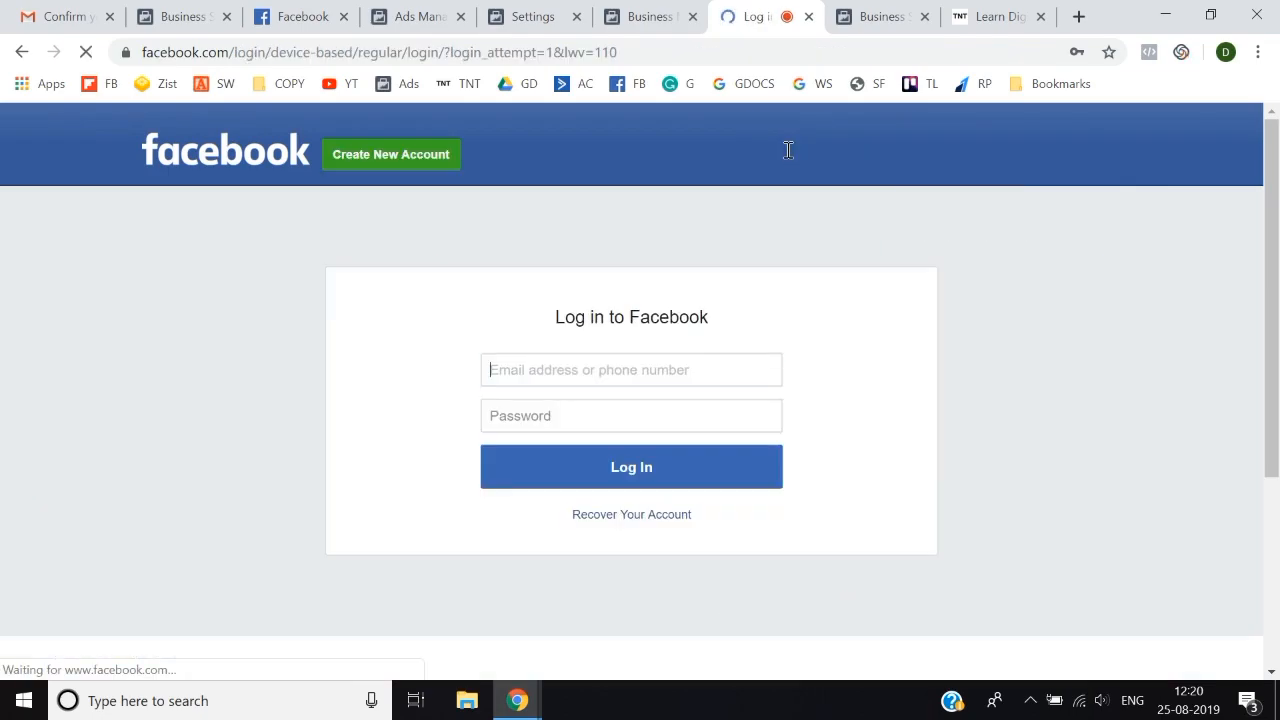
pyautogui.click(102, 4)
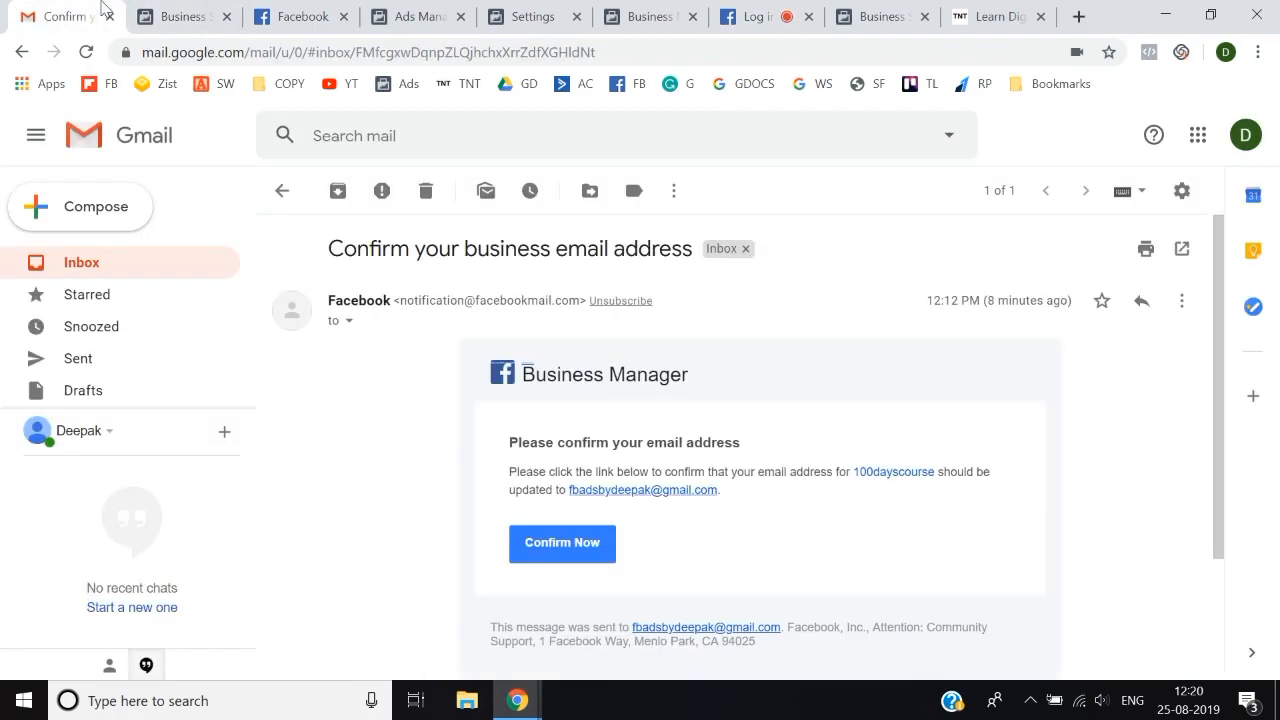
pyautogui.click(349, 322)
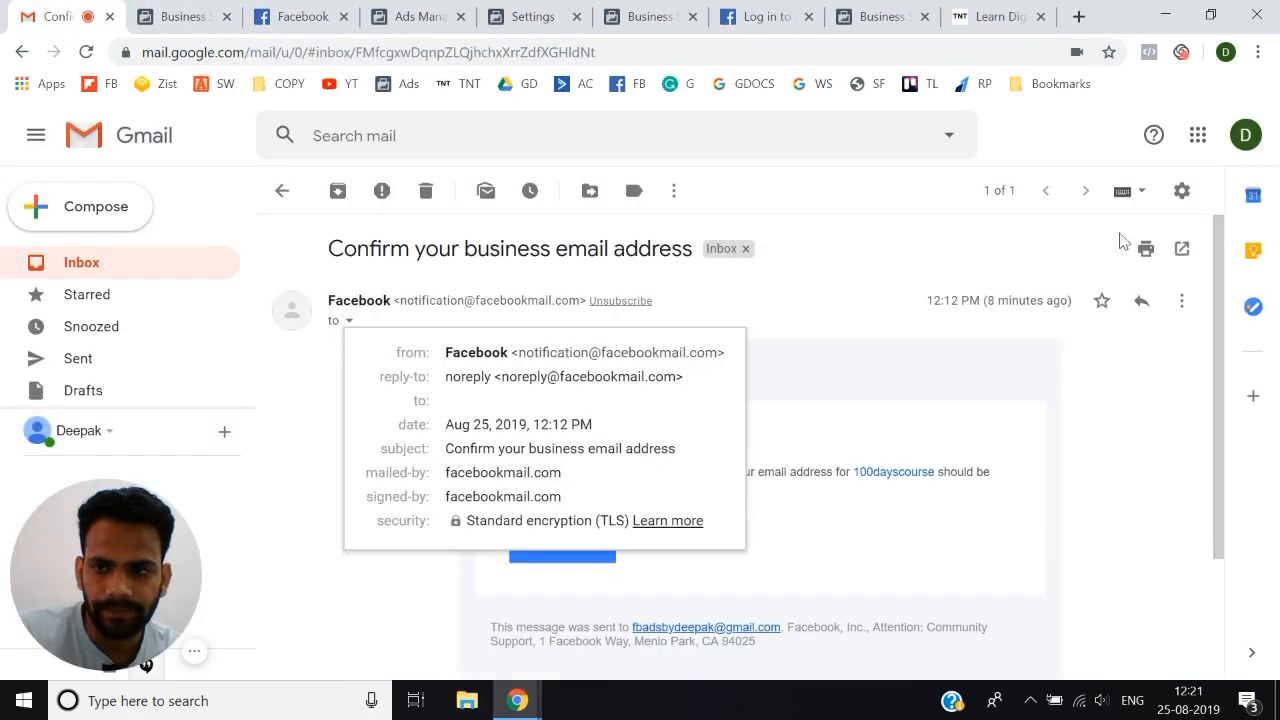
pyautogui.click(1250, 150)
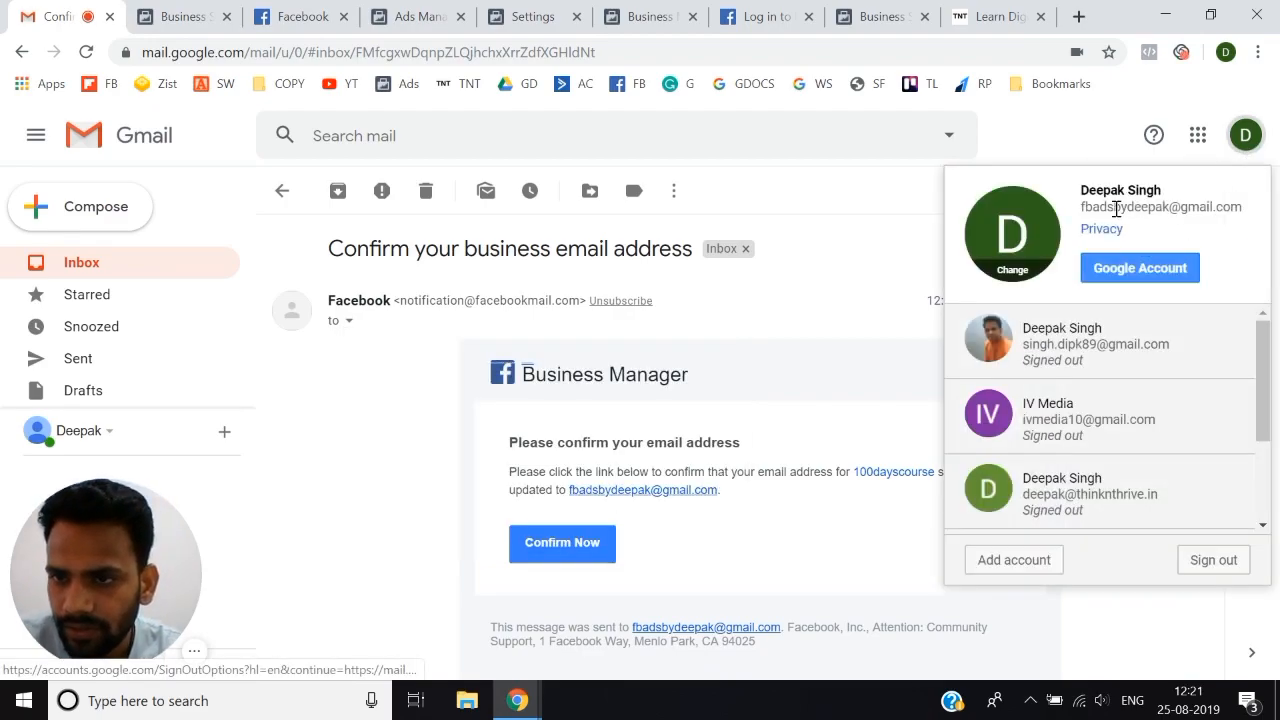
pyautogui.click(995, 16)
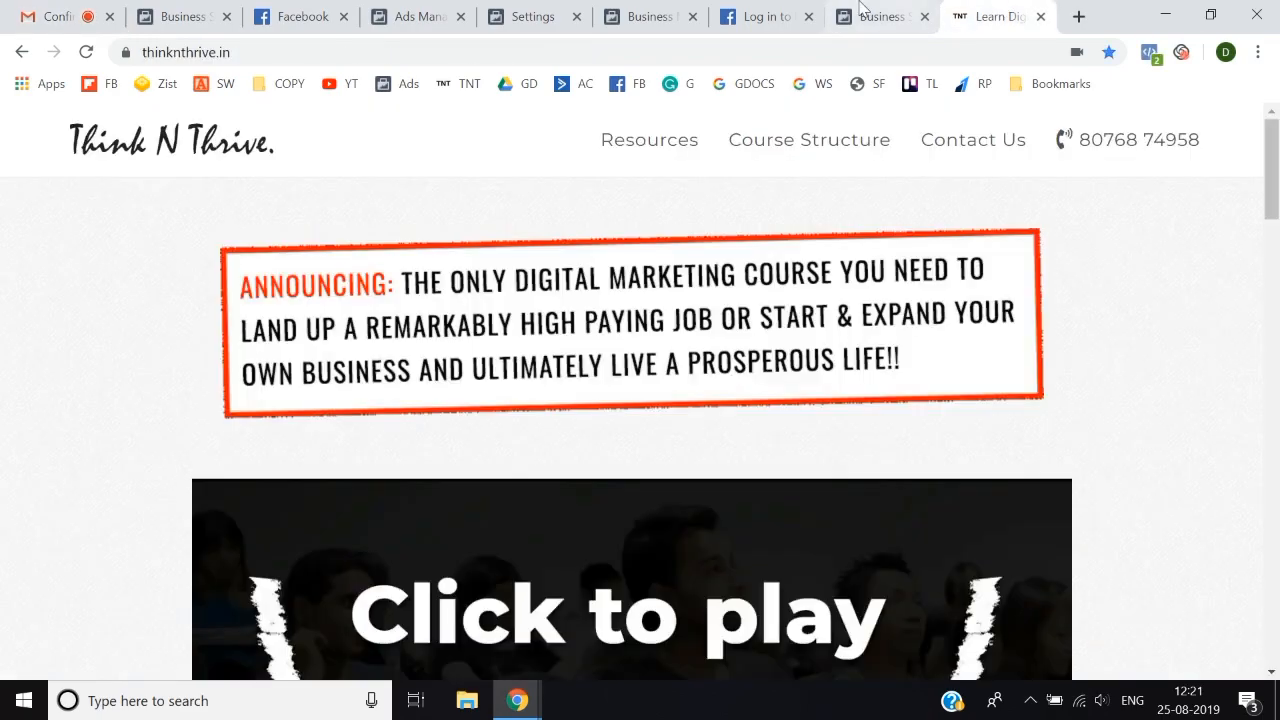
pyautogui.click(748, 14)
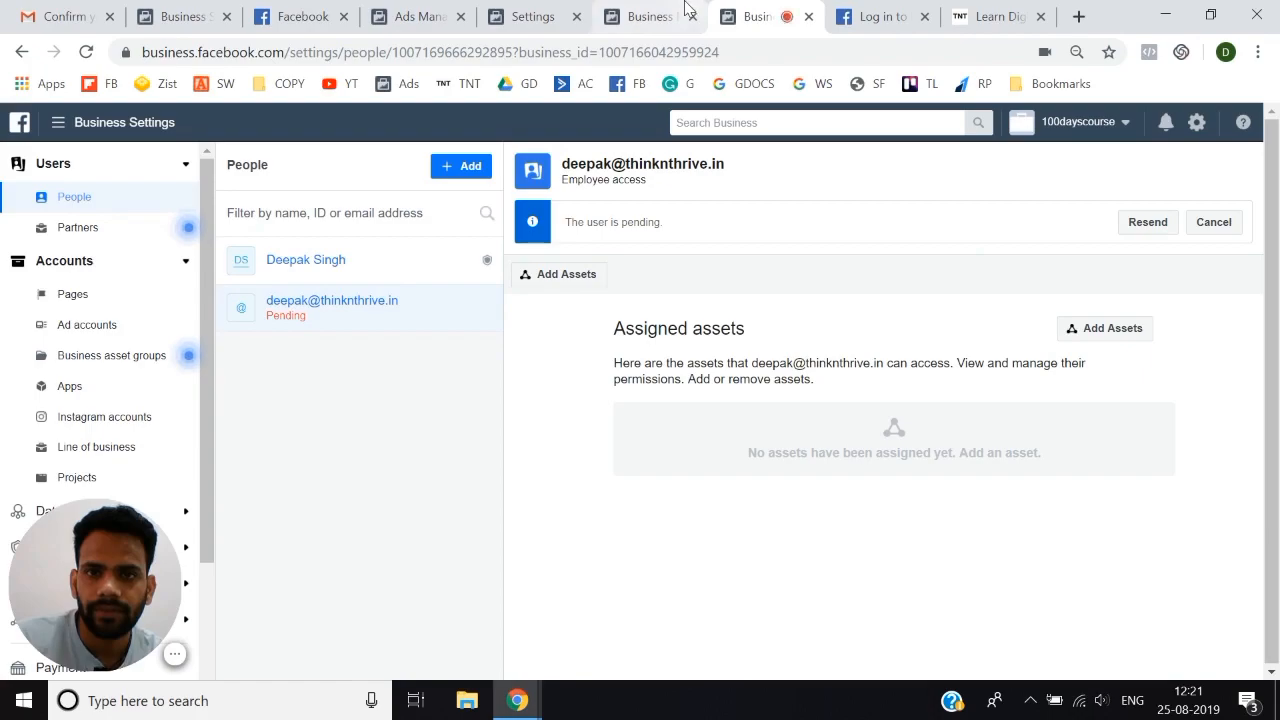
pyautogui.click(868, 16)
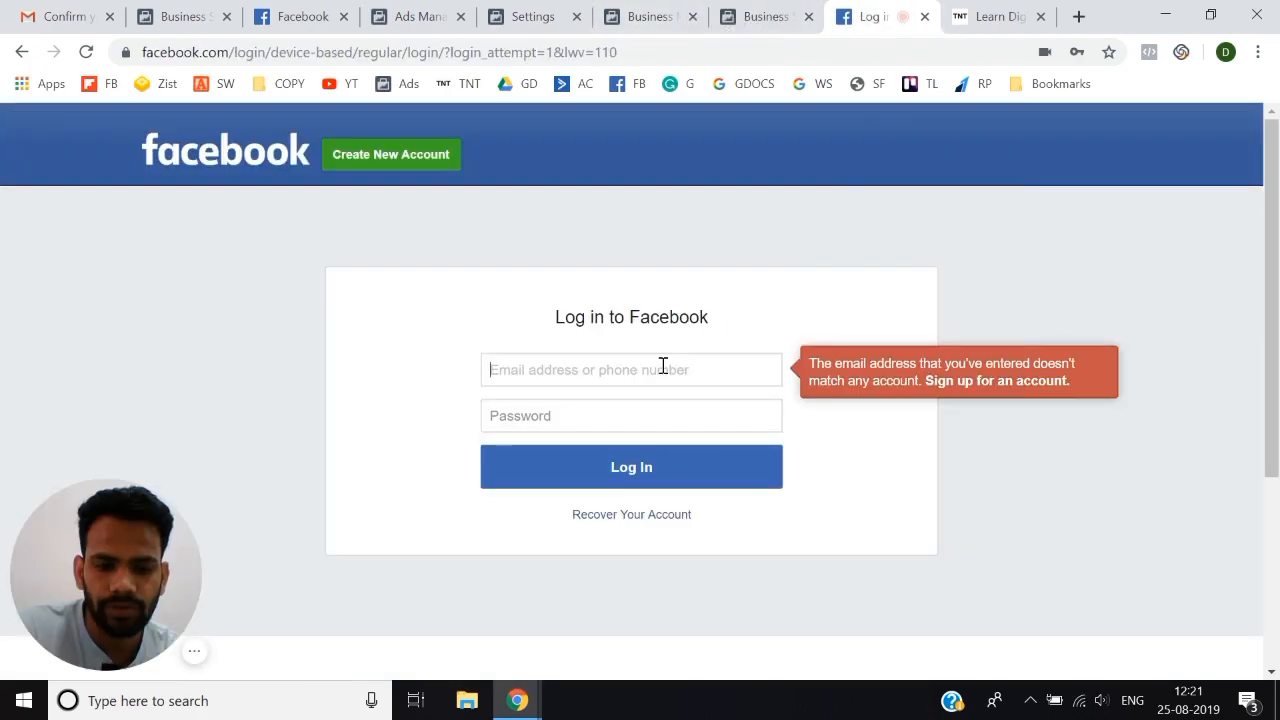
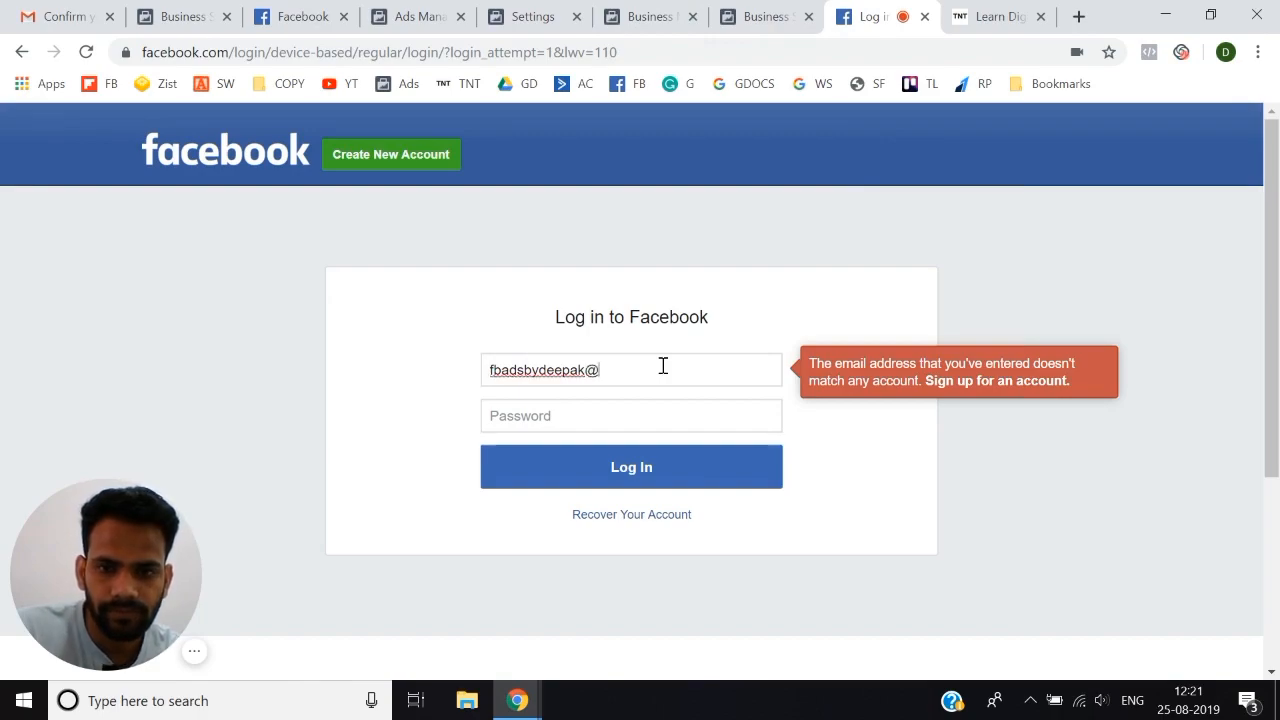
# Log in to Facebook with the corrected business e-mail address and password.
pyautogui.press('Tab')
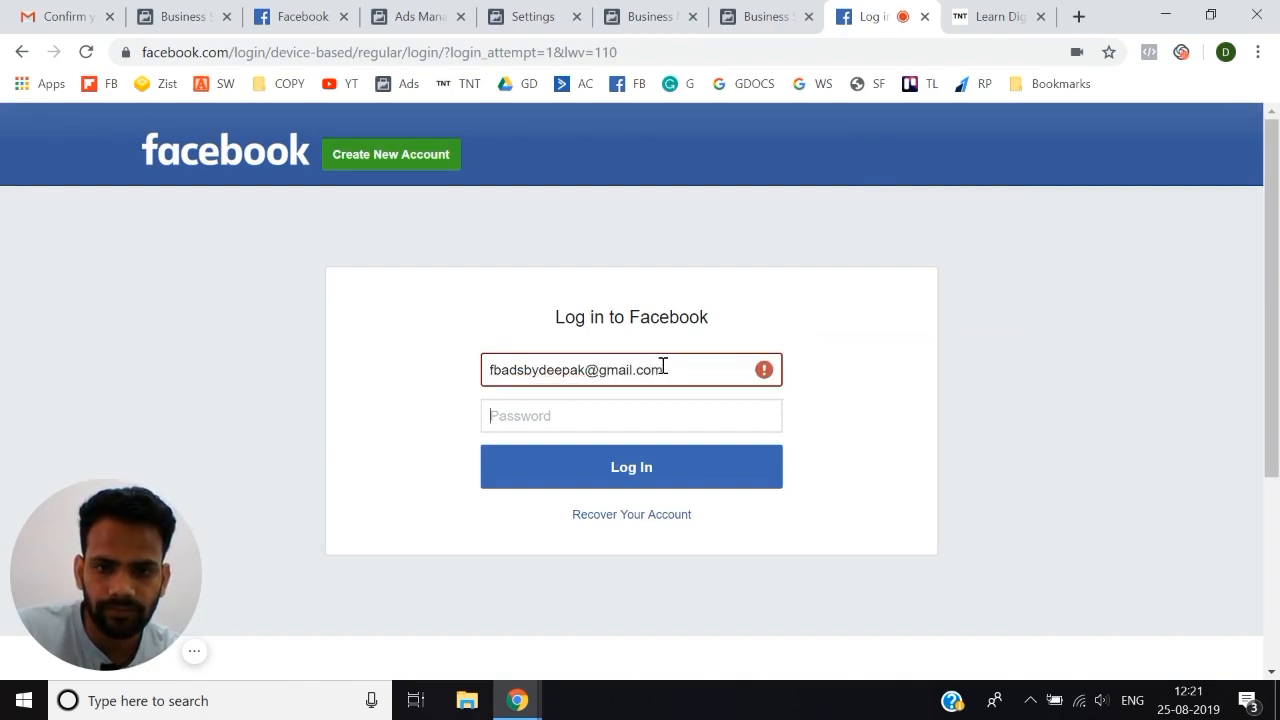
pyautogui.write('••')
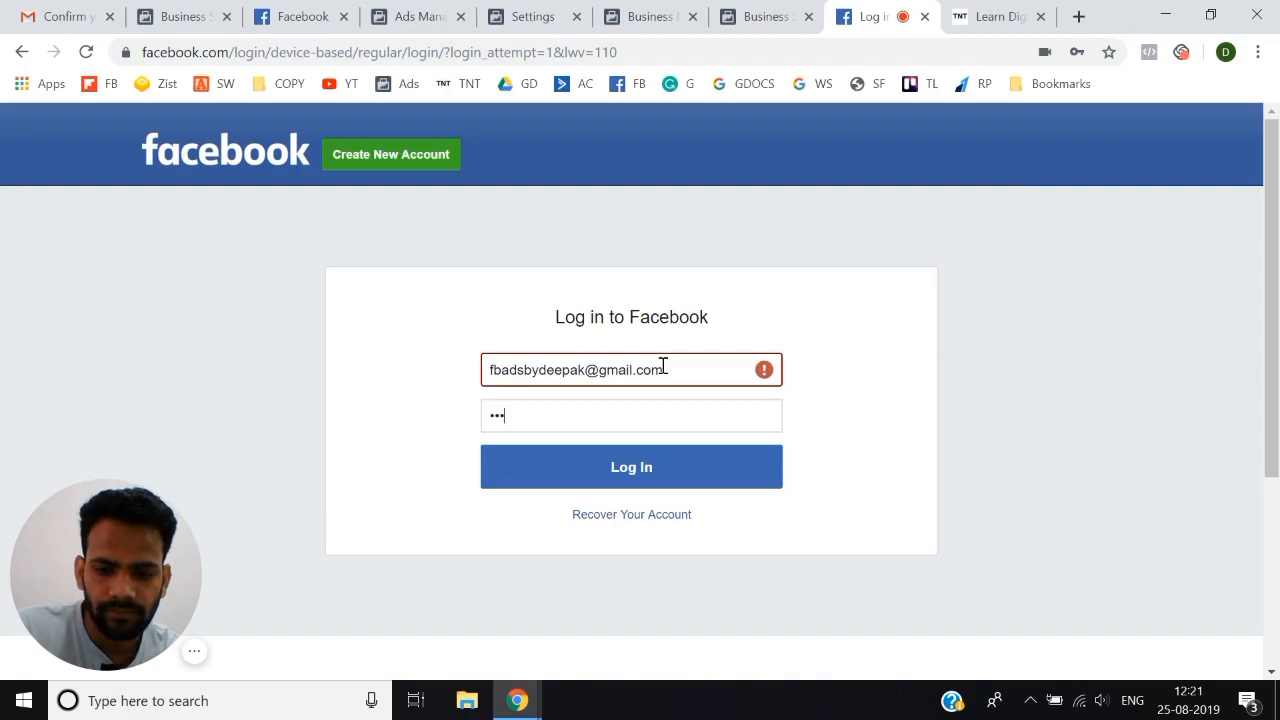
pyautogui.press('Return')
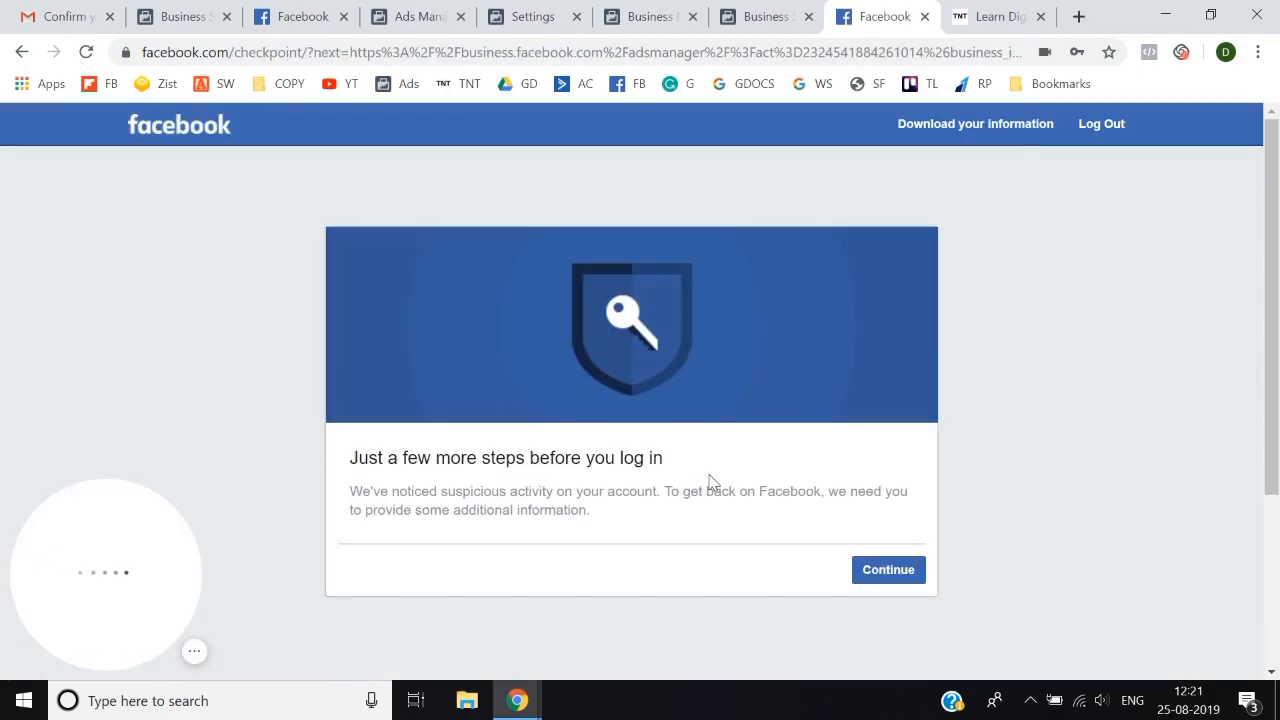
# Pass the suspicious-activity checkpoint by entering the shown security code.
pyautogui.click(897, 578)
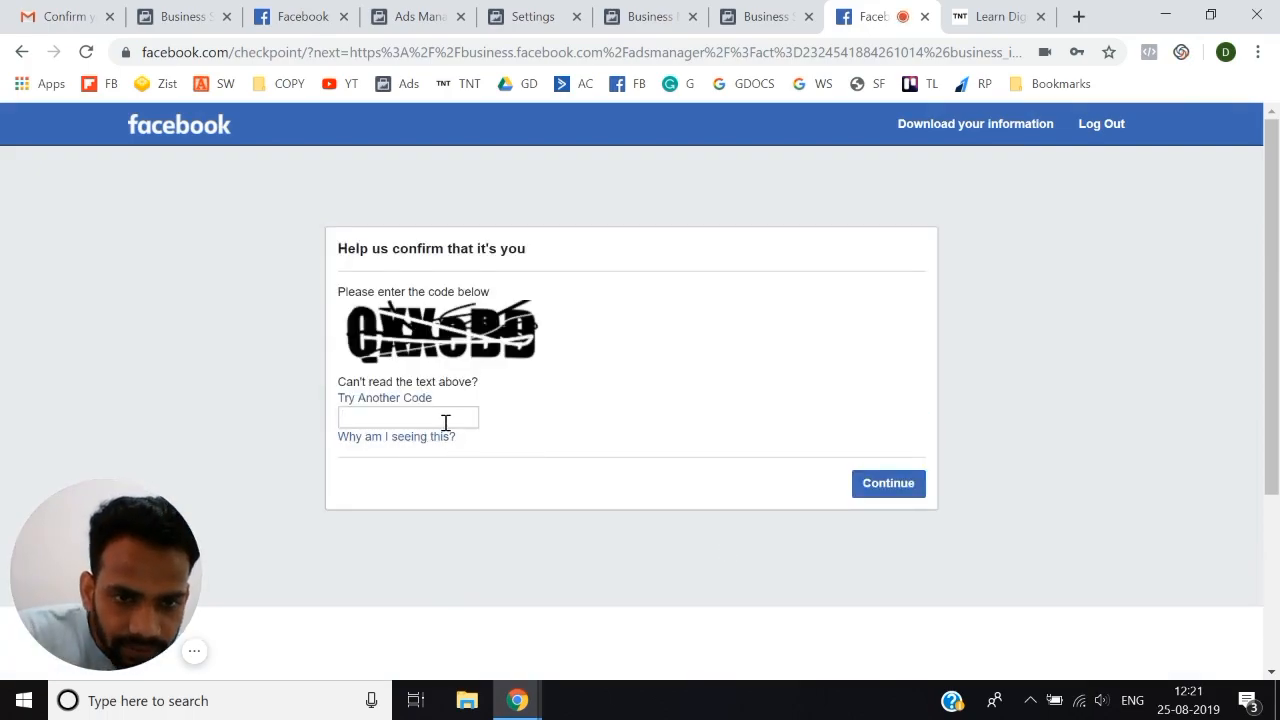
pyautogui.write('CX')
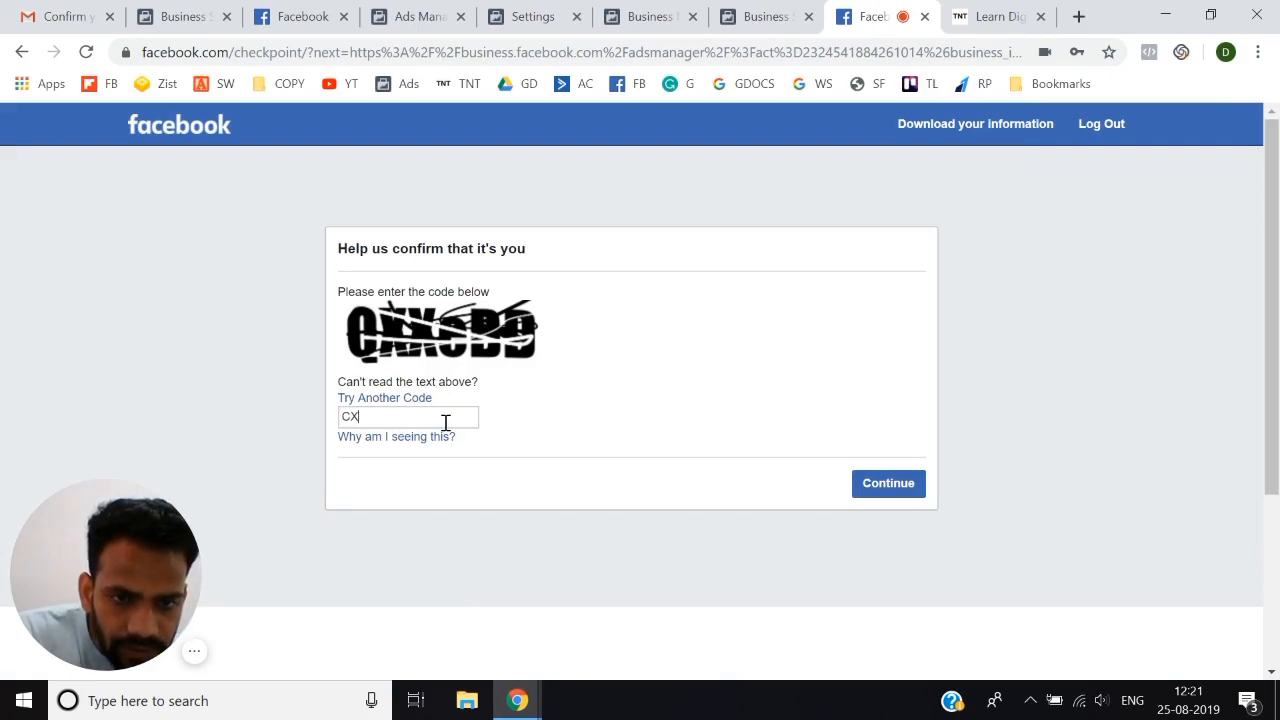
pyautogui.write('Xe')
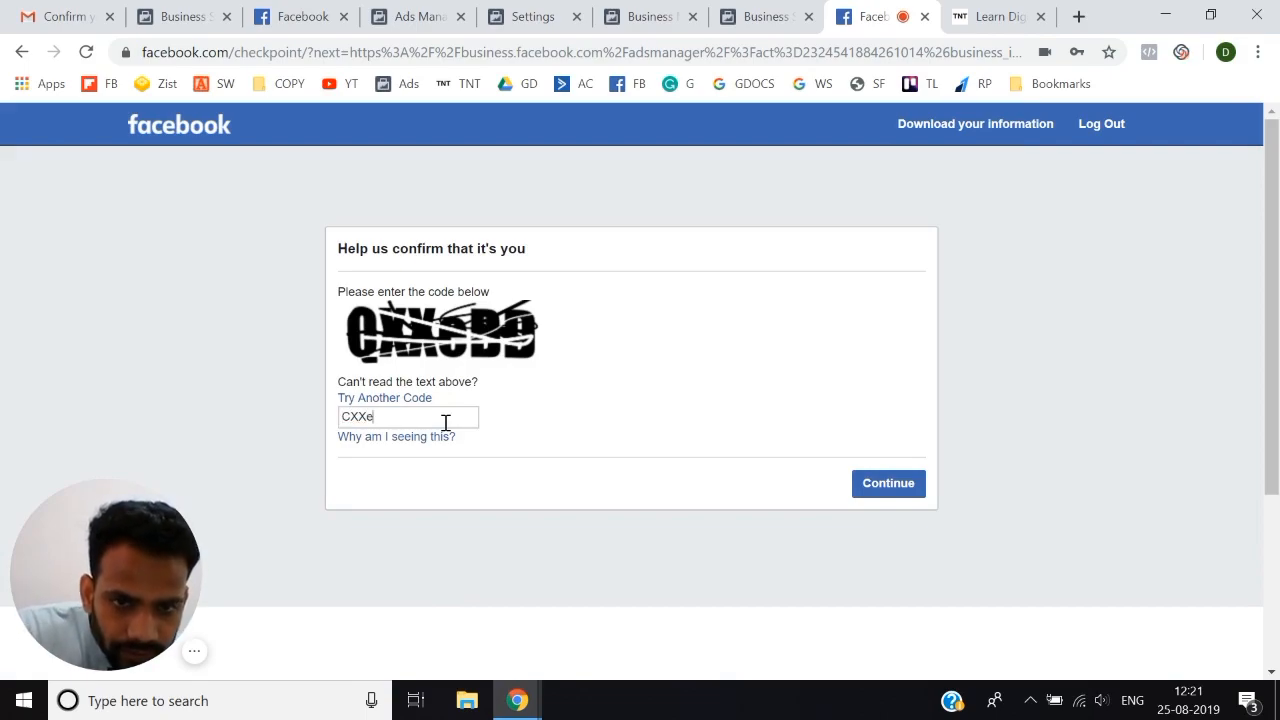
pyautogui.write('BD')
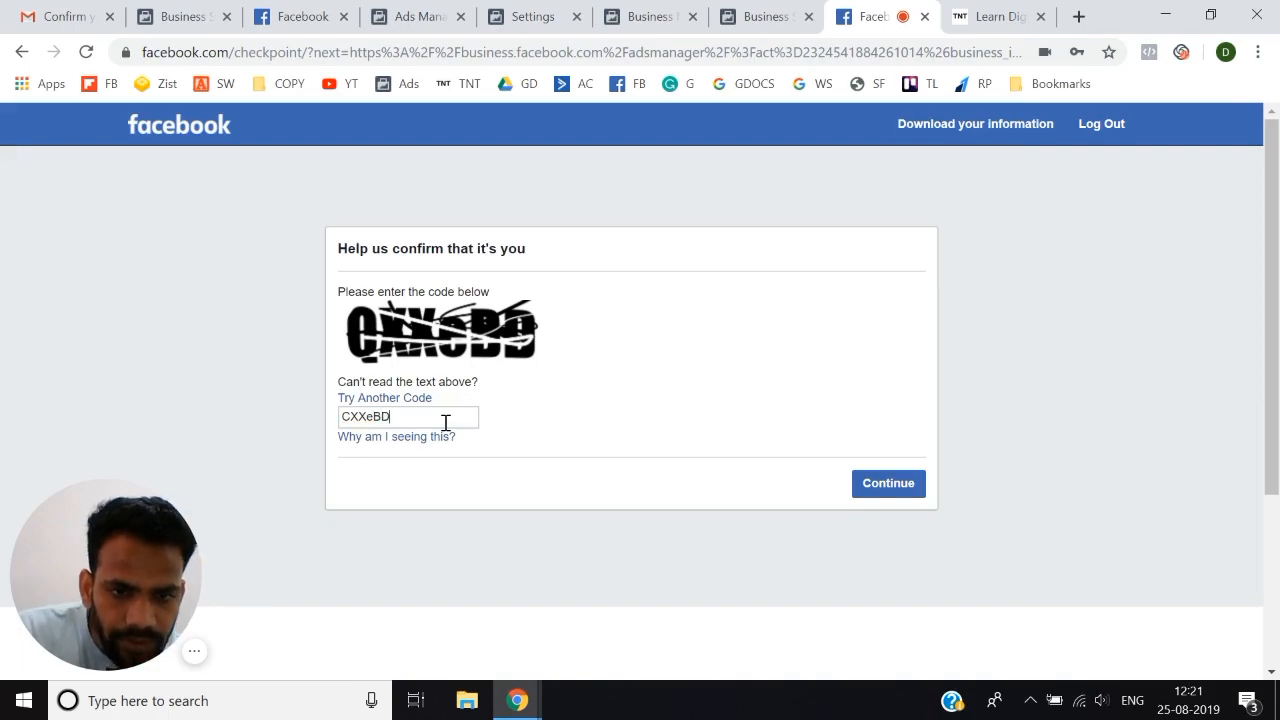
pyautogui.click(884, 496)
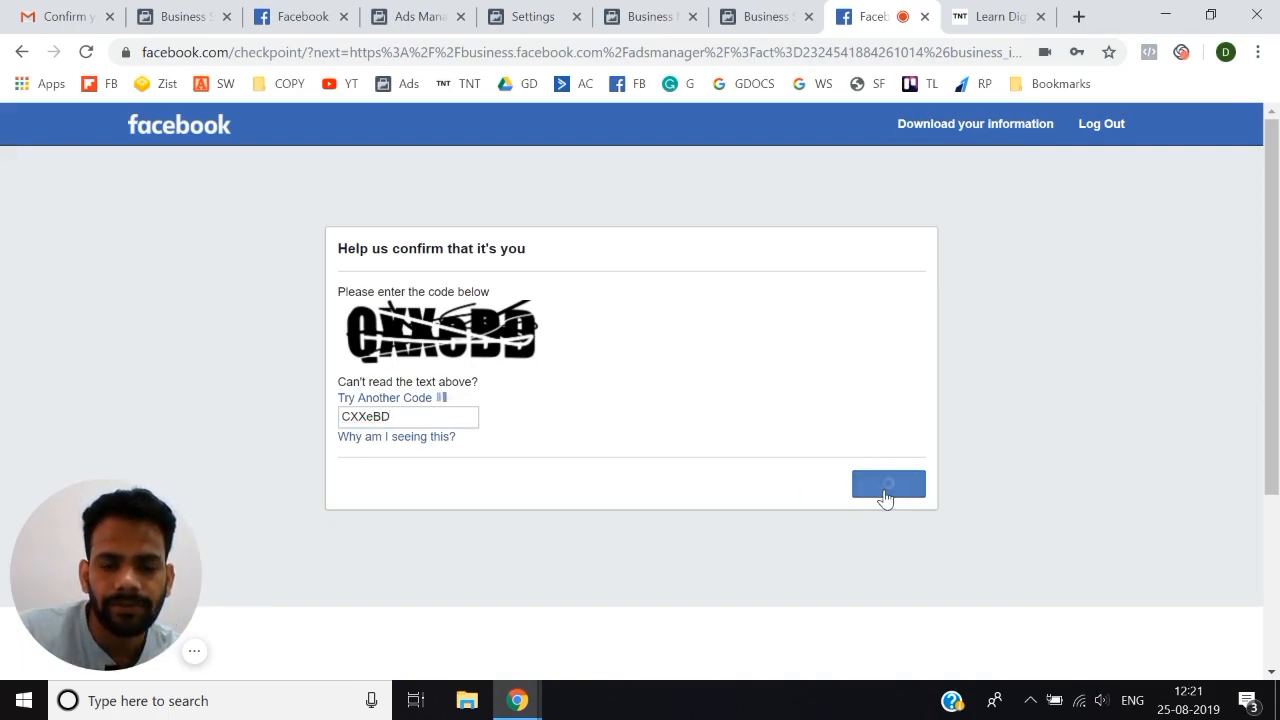
pyautogui.click(589, 357)
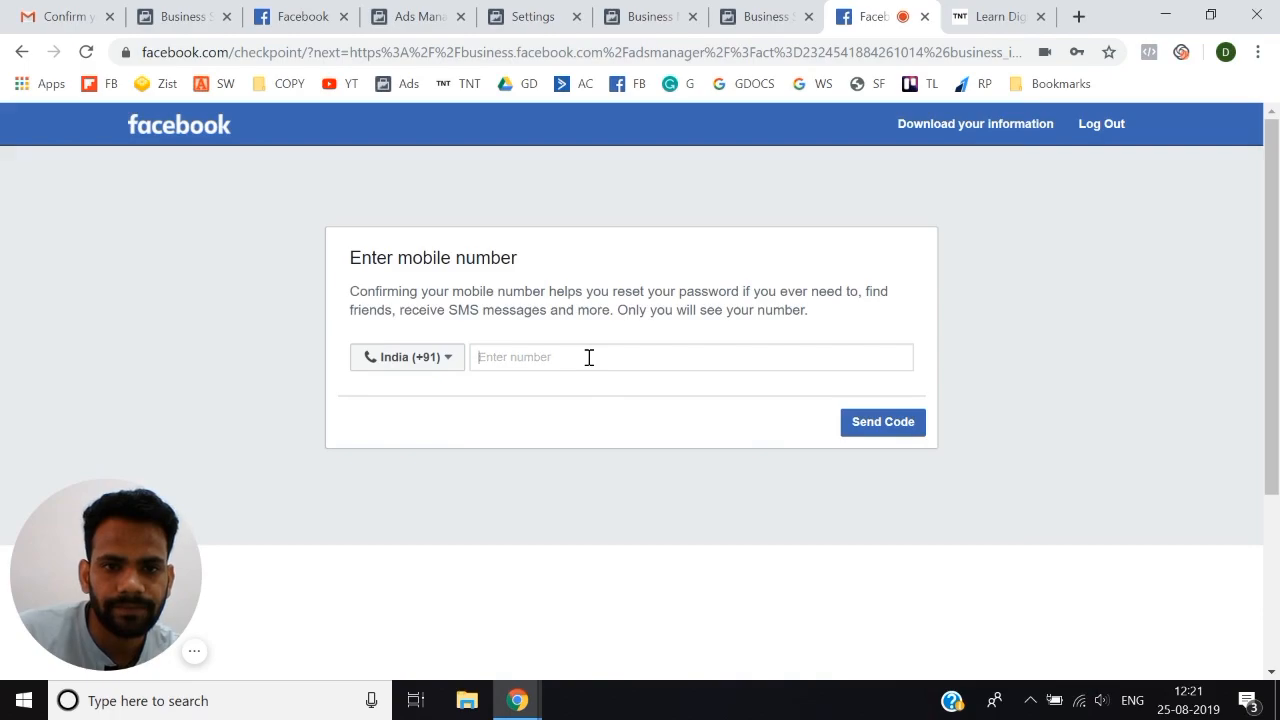
# Select the business phone number on the Think N Thrive website and return to verification.
pyautogui.click(993, 16)
pyautogui.moveTo(1225, 154); pyautogui.dragTo(1106, 240)
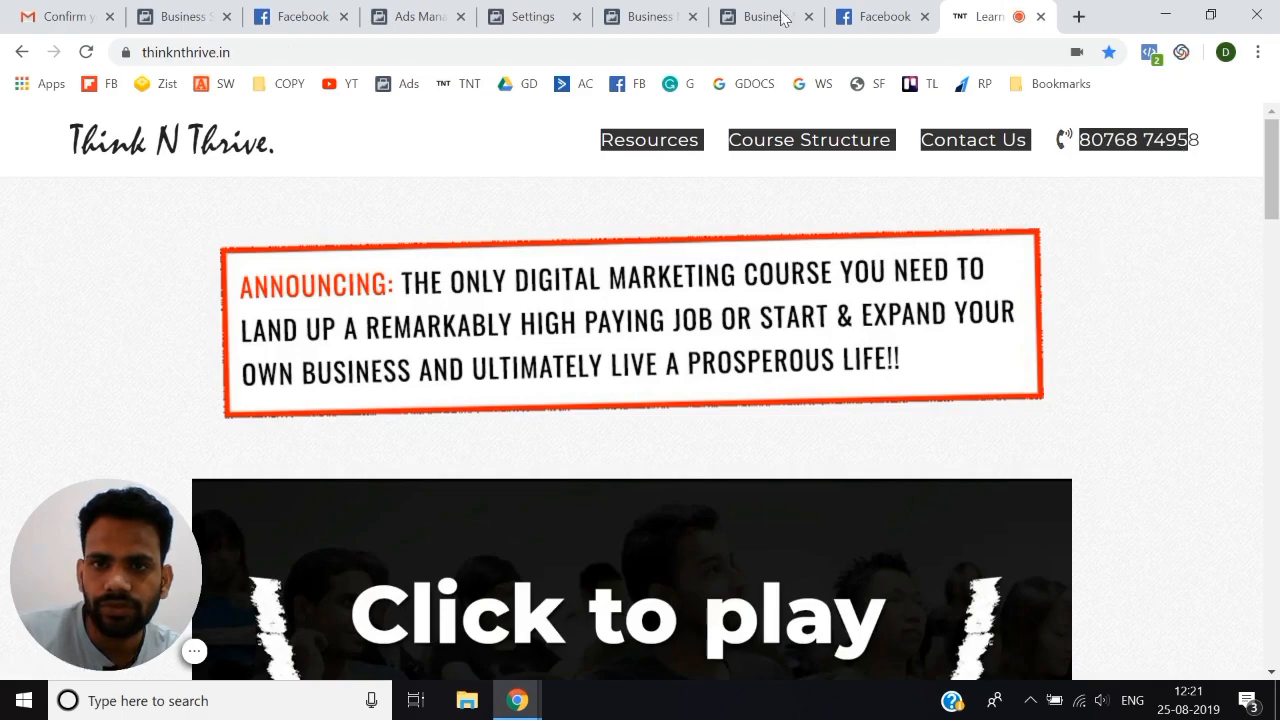
pyautogui.click(775, 16)
pyautogui.click(672, 14)
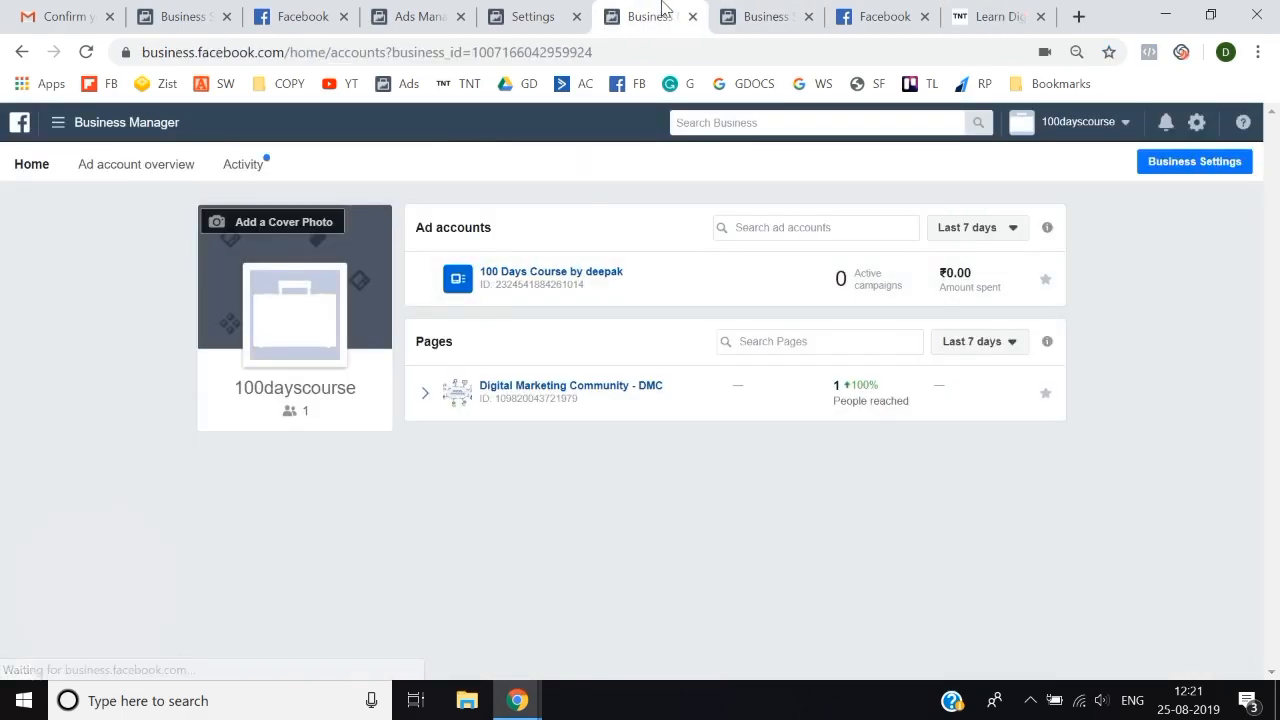
pyautogui.click(870, 12)
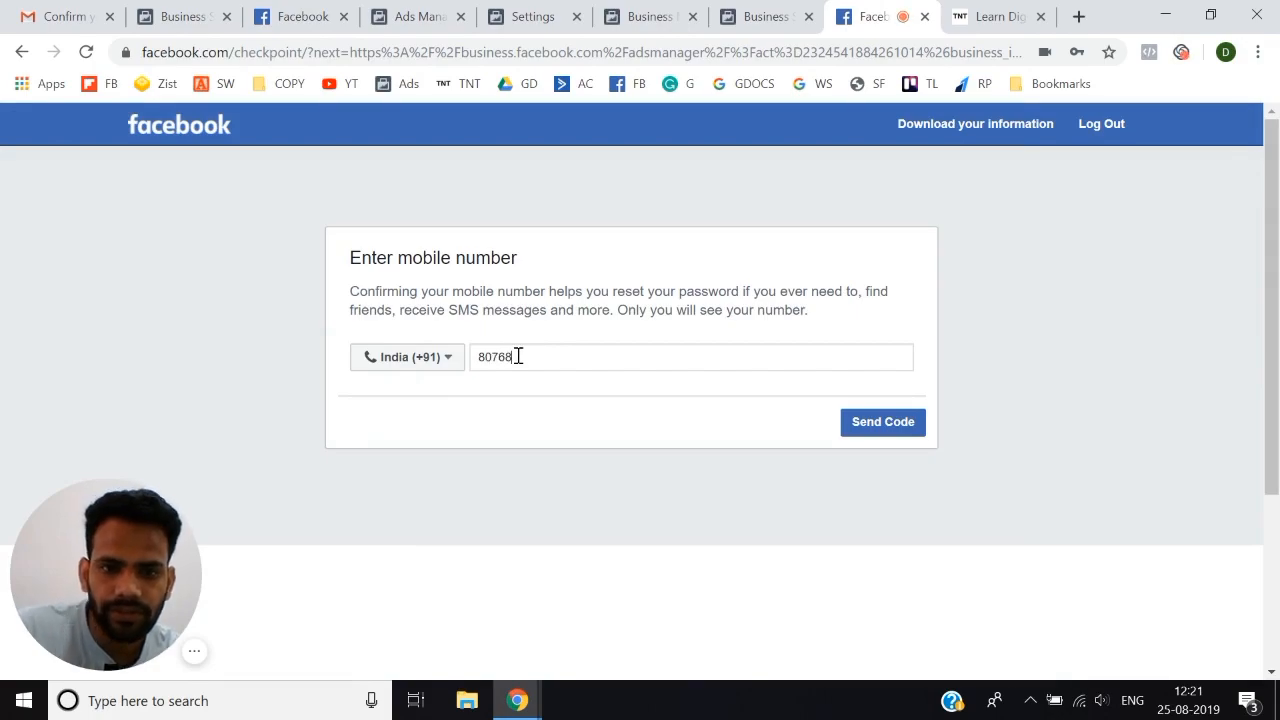
# Enter the business mobile number and send the 6-digit login code to it.
pyautogui.click(990, 12)
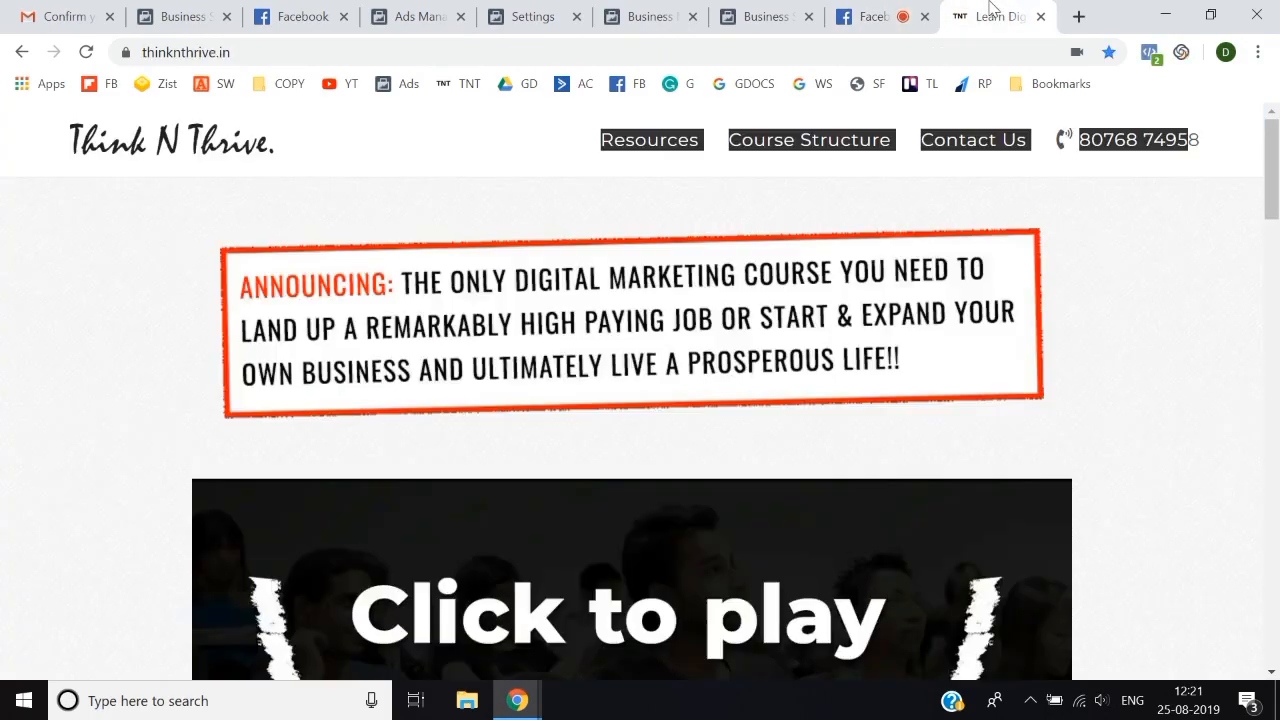
pyautogui.click(900, 14)
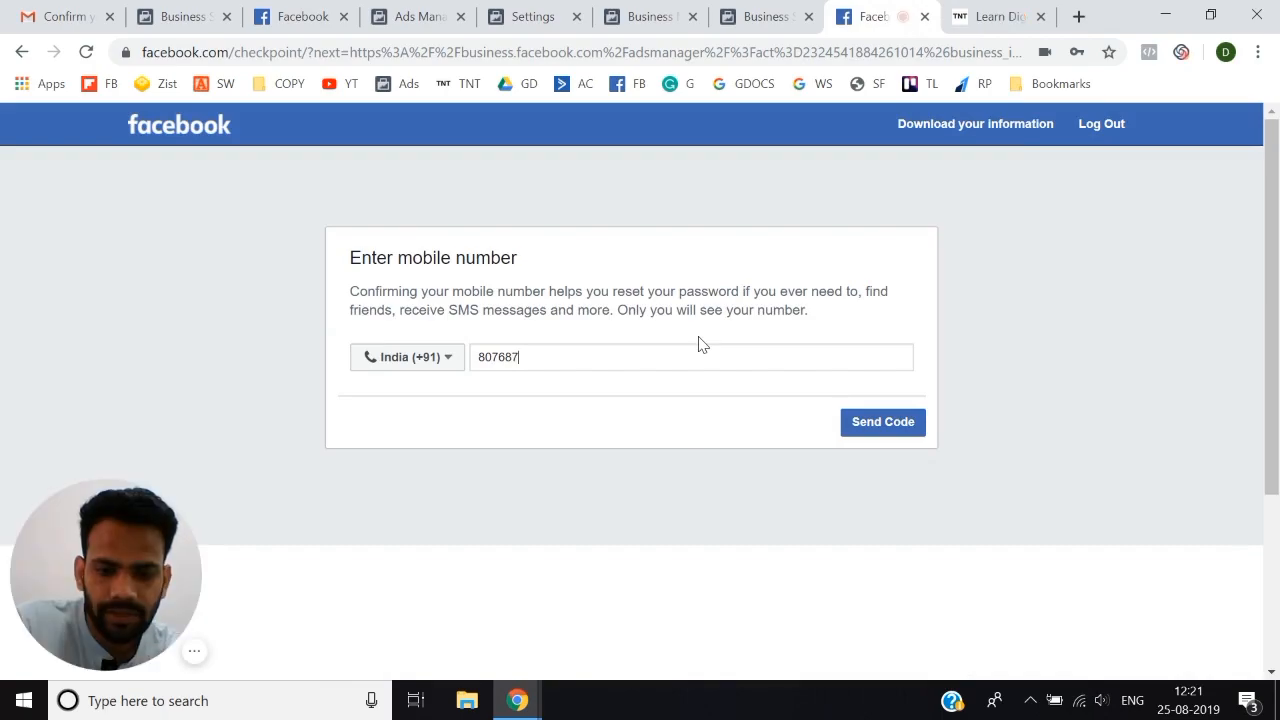
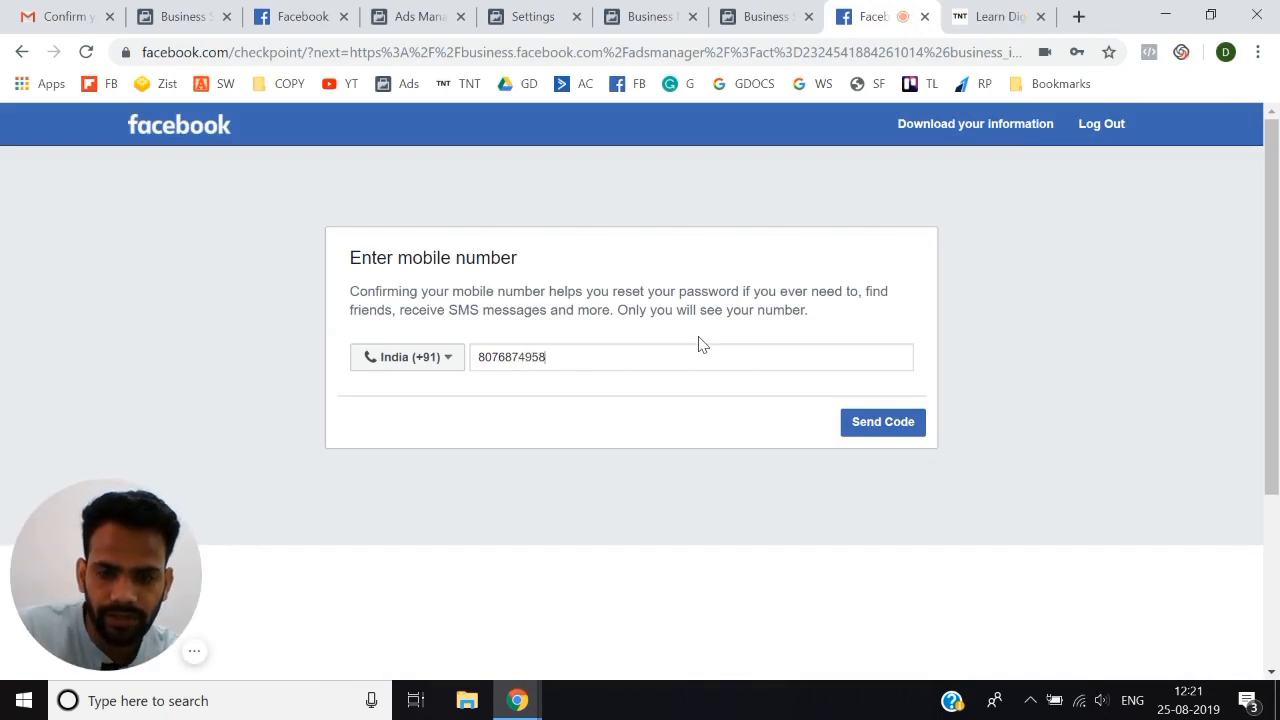
pyautogui.click(880, 426)
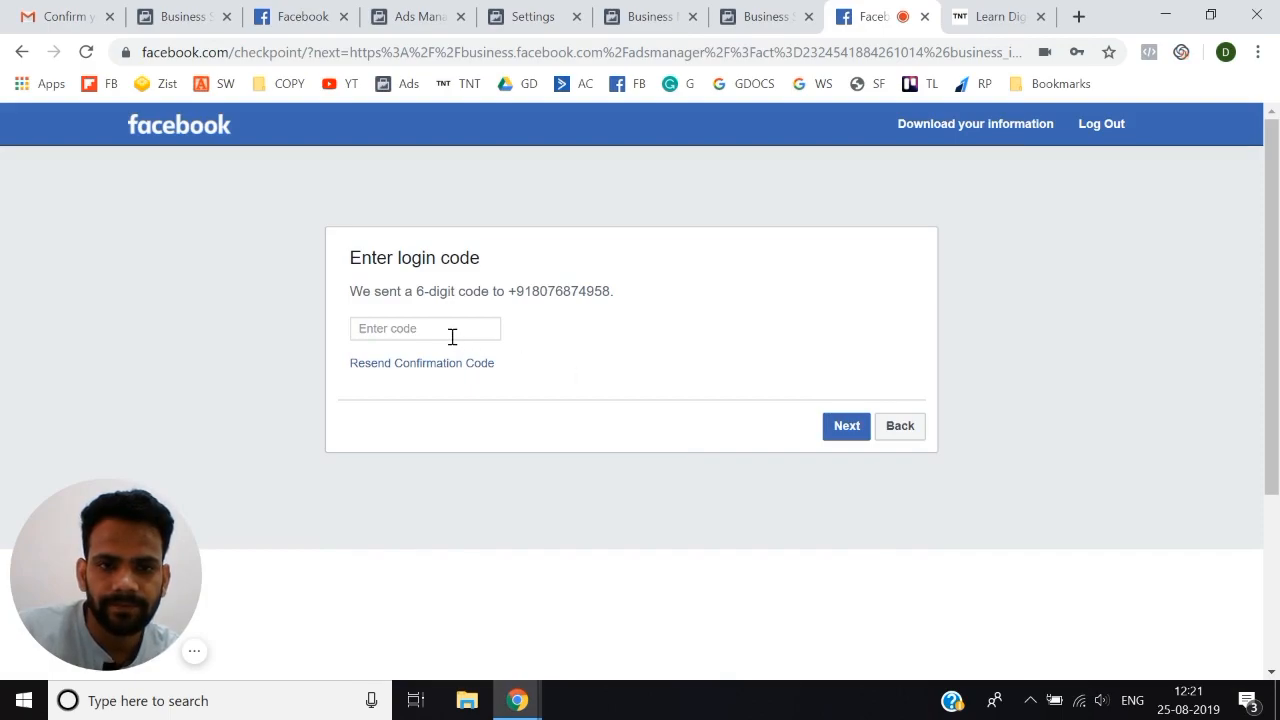
pyautogui.click(452, 337)
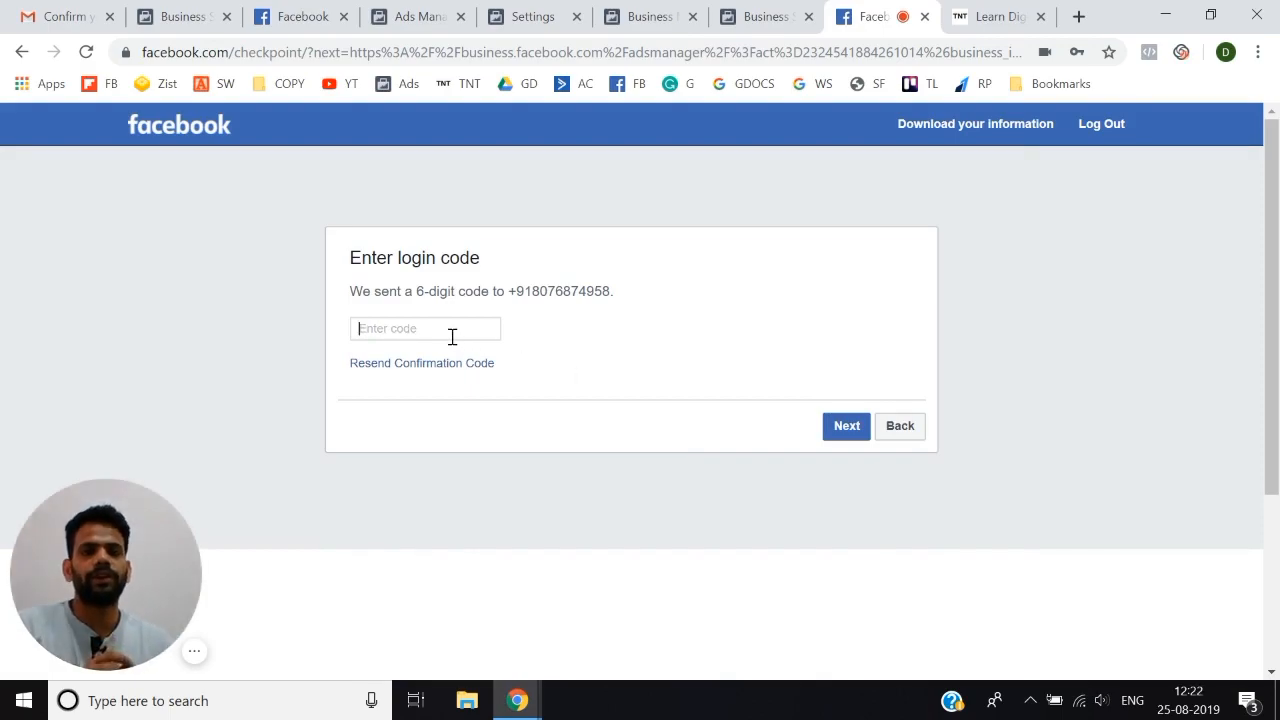
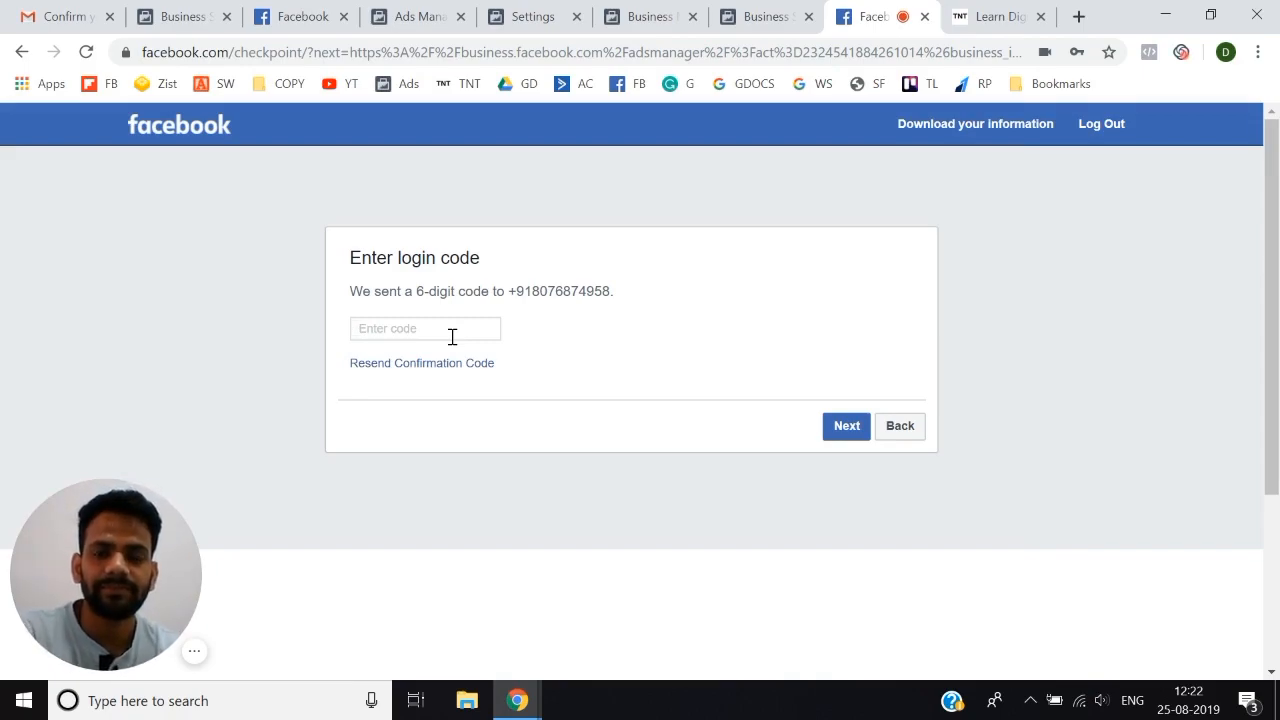
# Enter the texted six-digit login code, submit it, and acknowledge the account-unlocked confirmation.
pyautogui.click(988, 16)
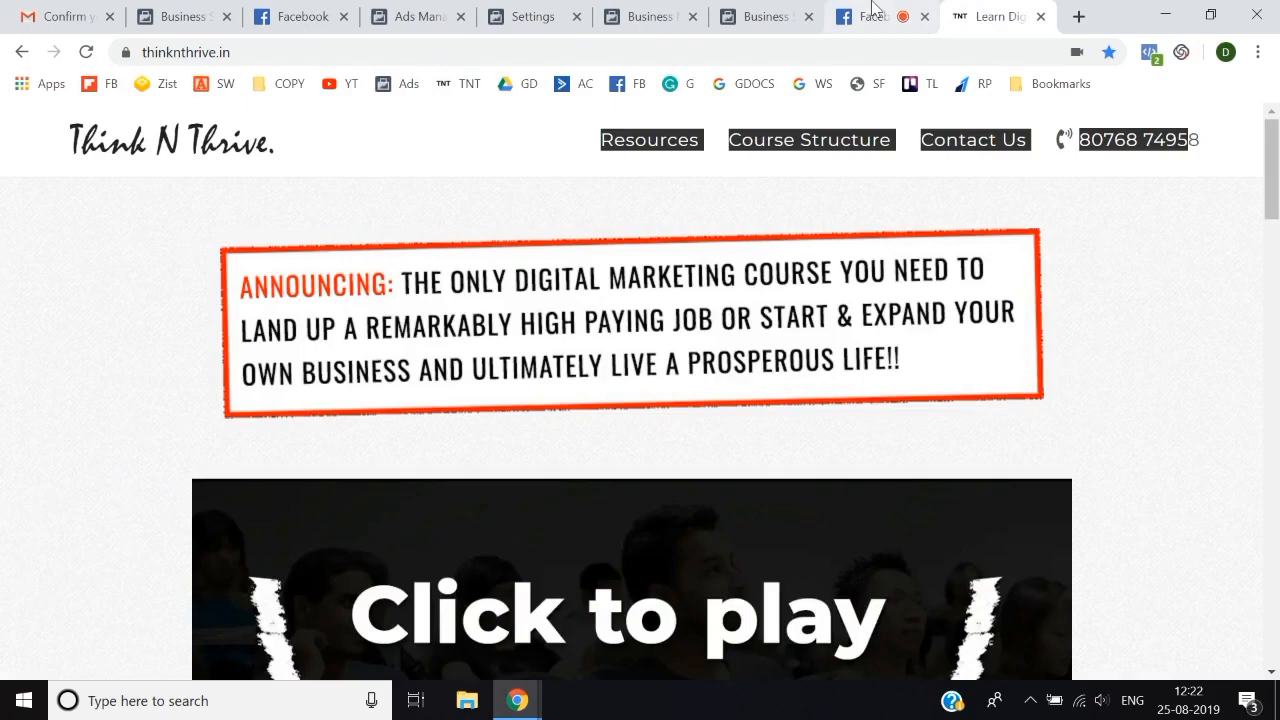
pyautogui.click(872, 12)
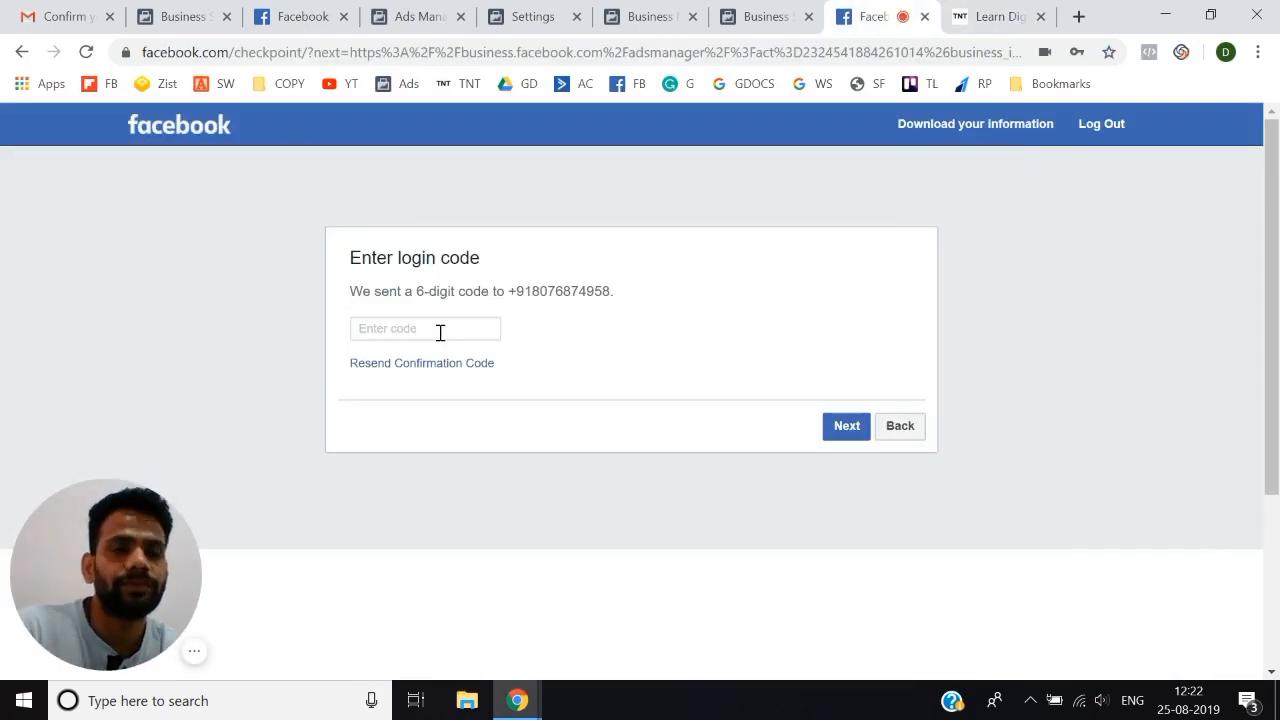
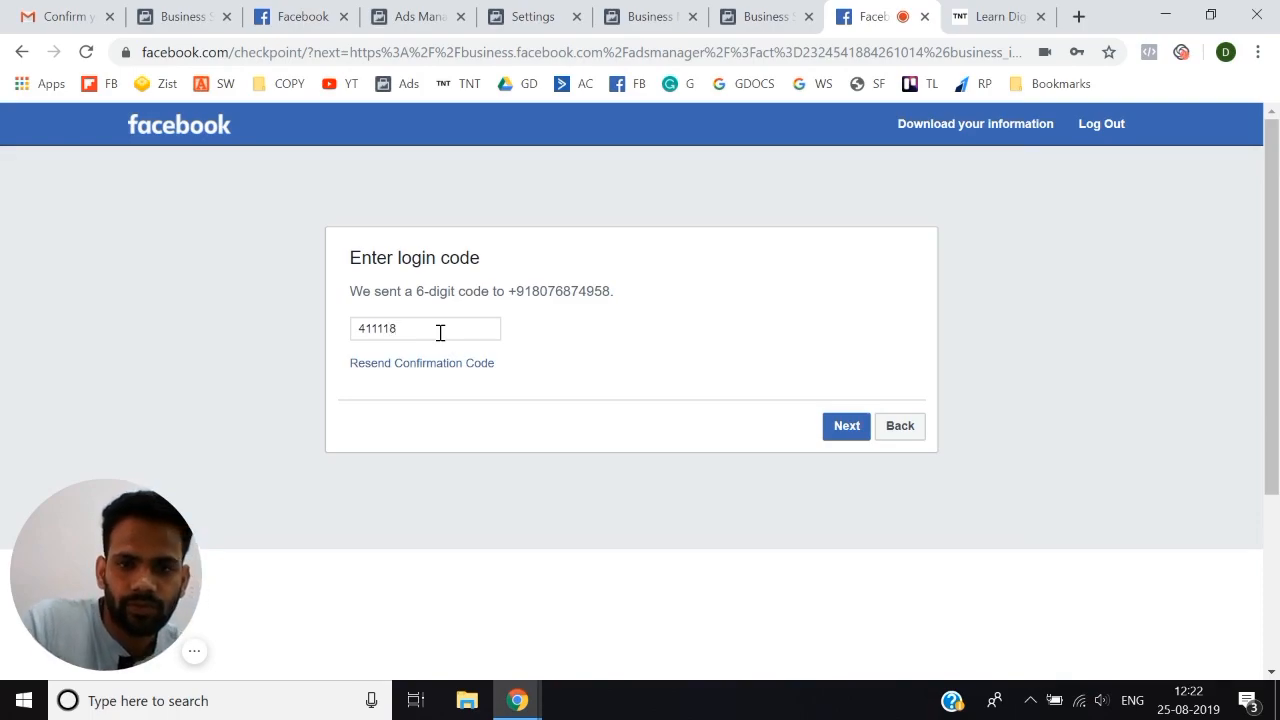
pyautogui.click(853, 436)
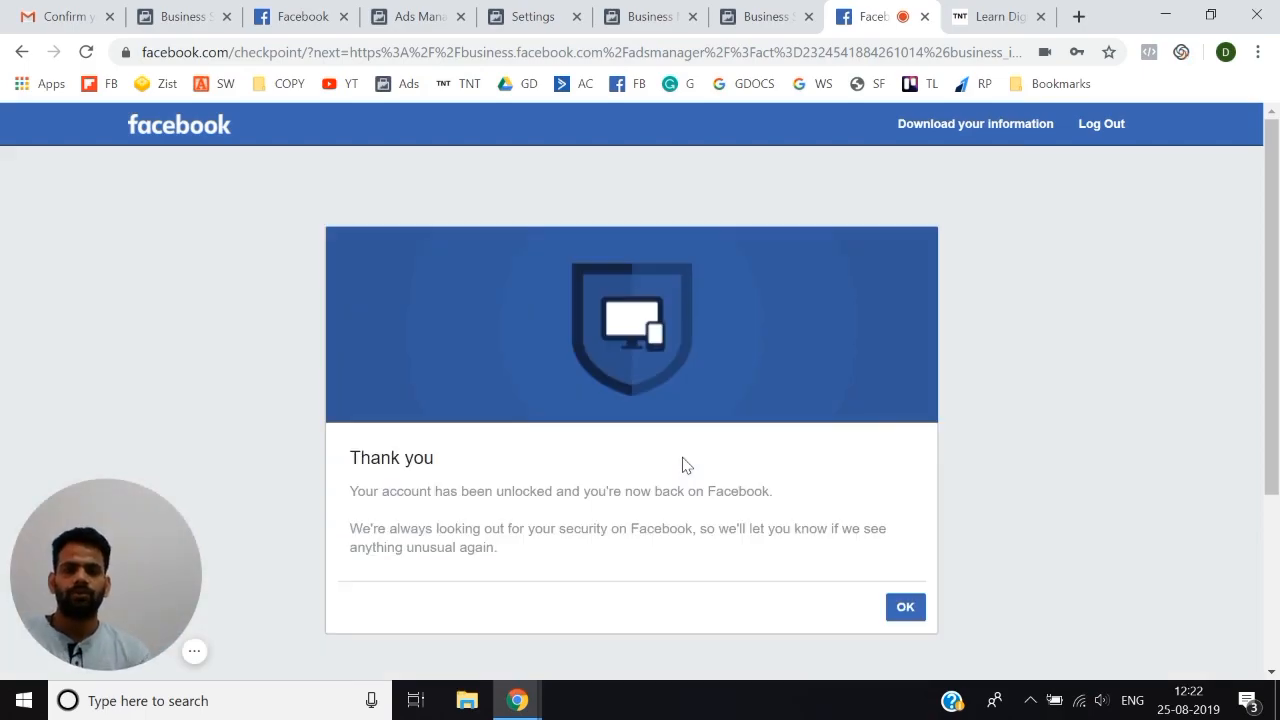
pyautogui.scroll(-2, 686, 465)
pyautogui.click(899, 463)
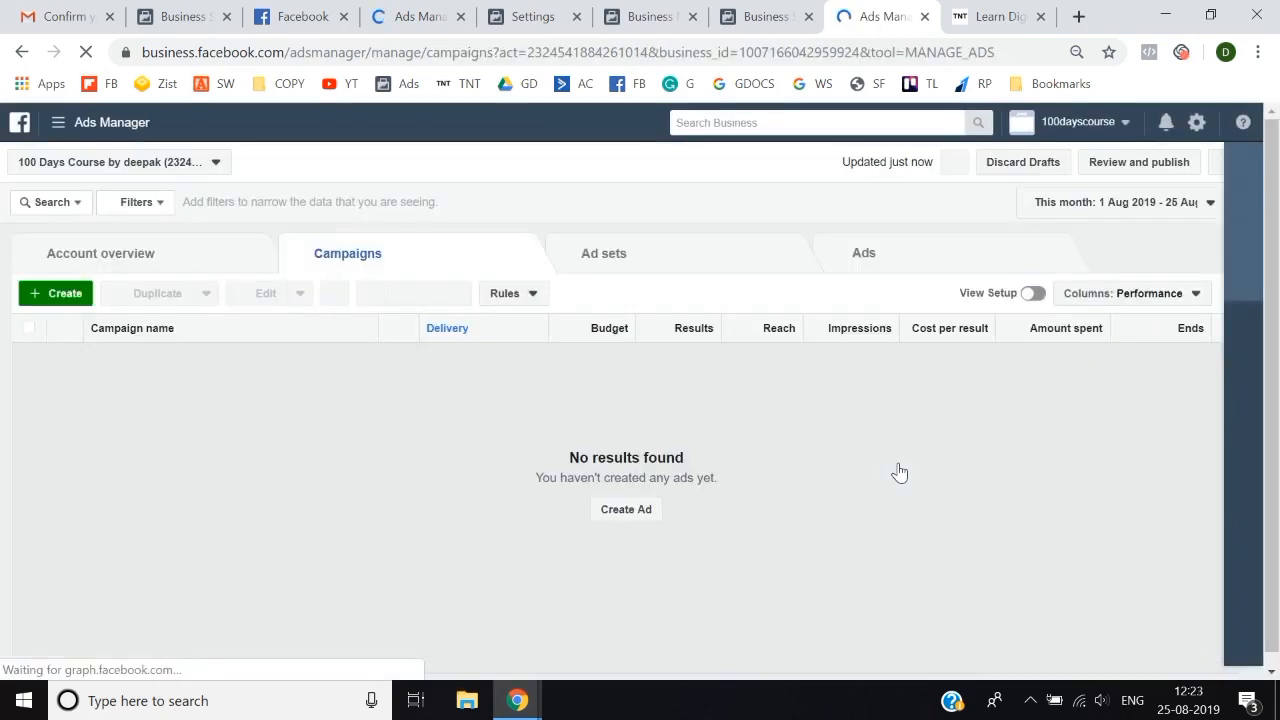
# Reload the Business Manager home, close two leftover Ads Manager tabs, and open the 100 Days Course ad account.
pyautogui.click(767, 16)
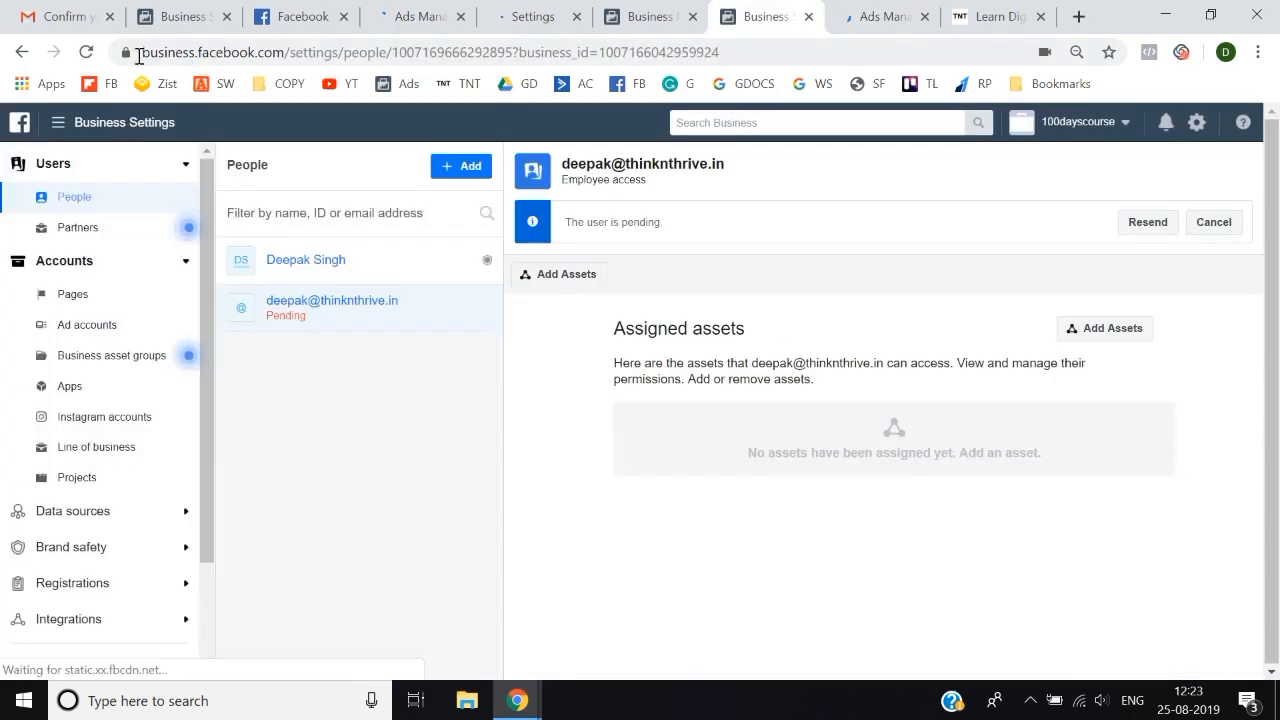
pyautogui.click(650, 16)
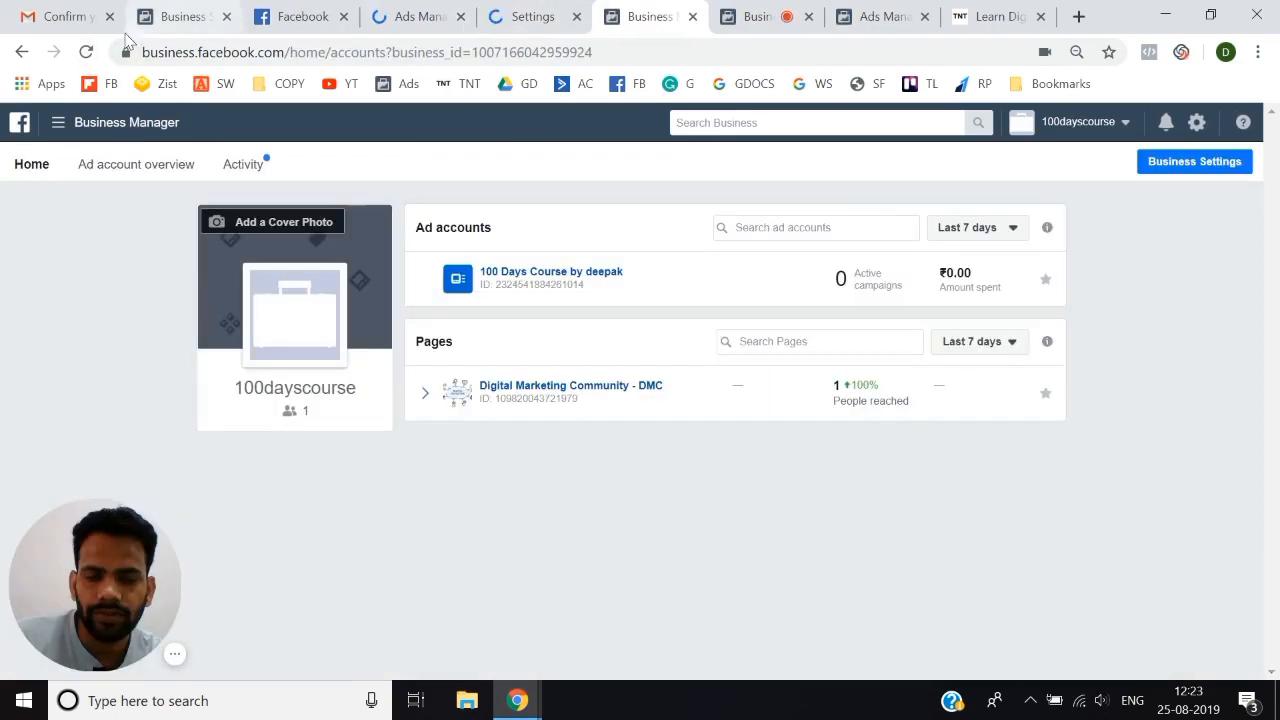
pyautogui.click(86, 51)
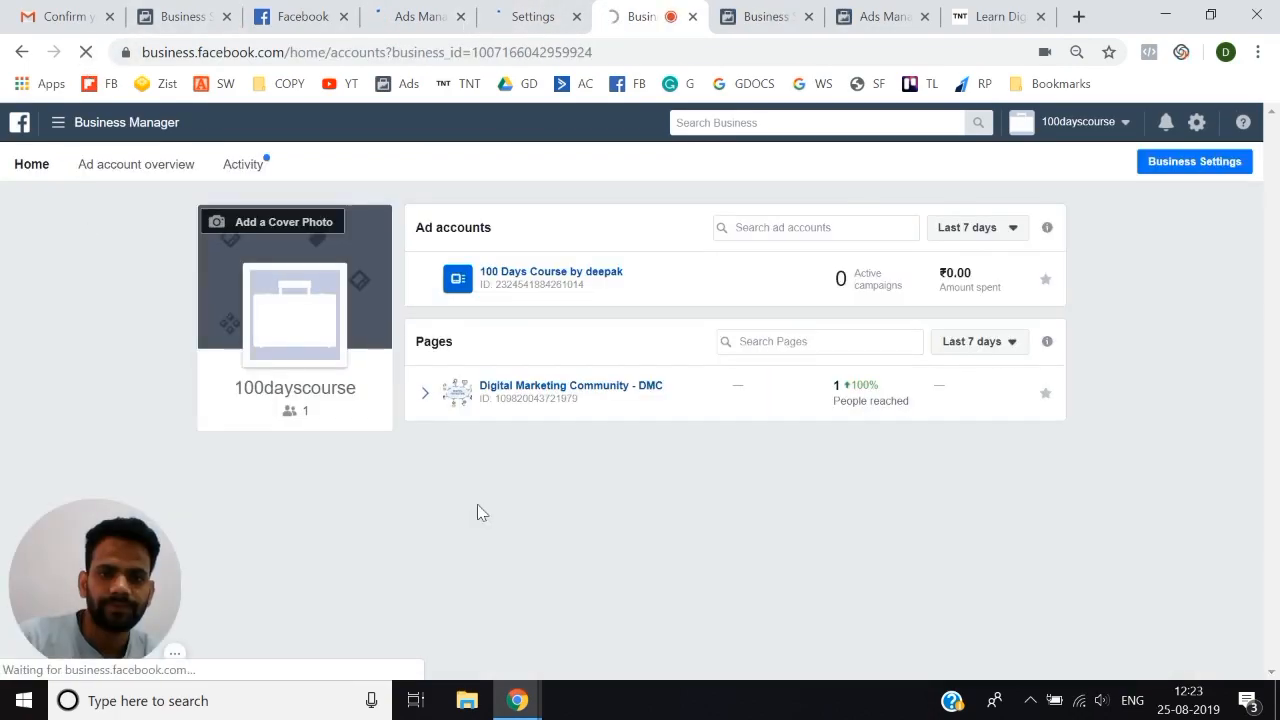
pyautogui.click(461, 17)
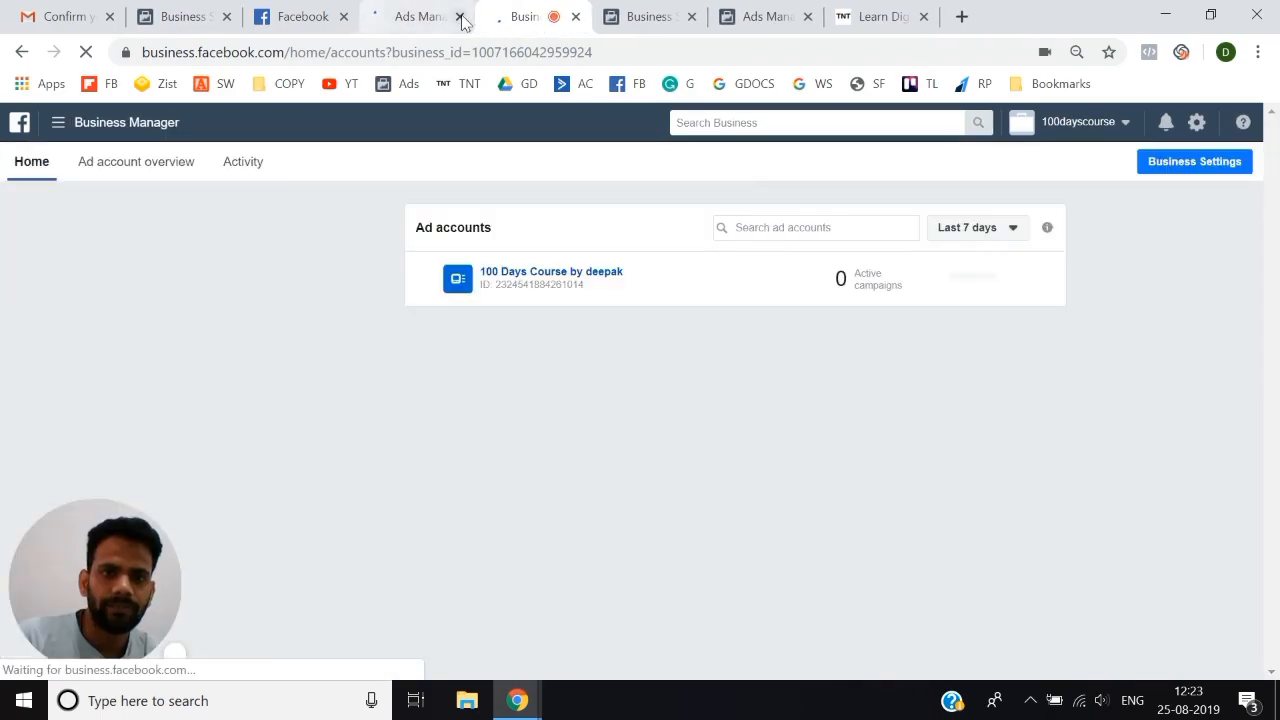
pyautogui.click(461, 17)
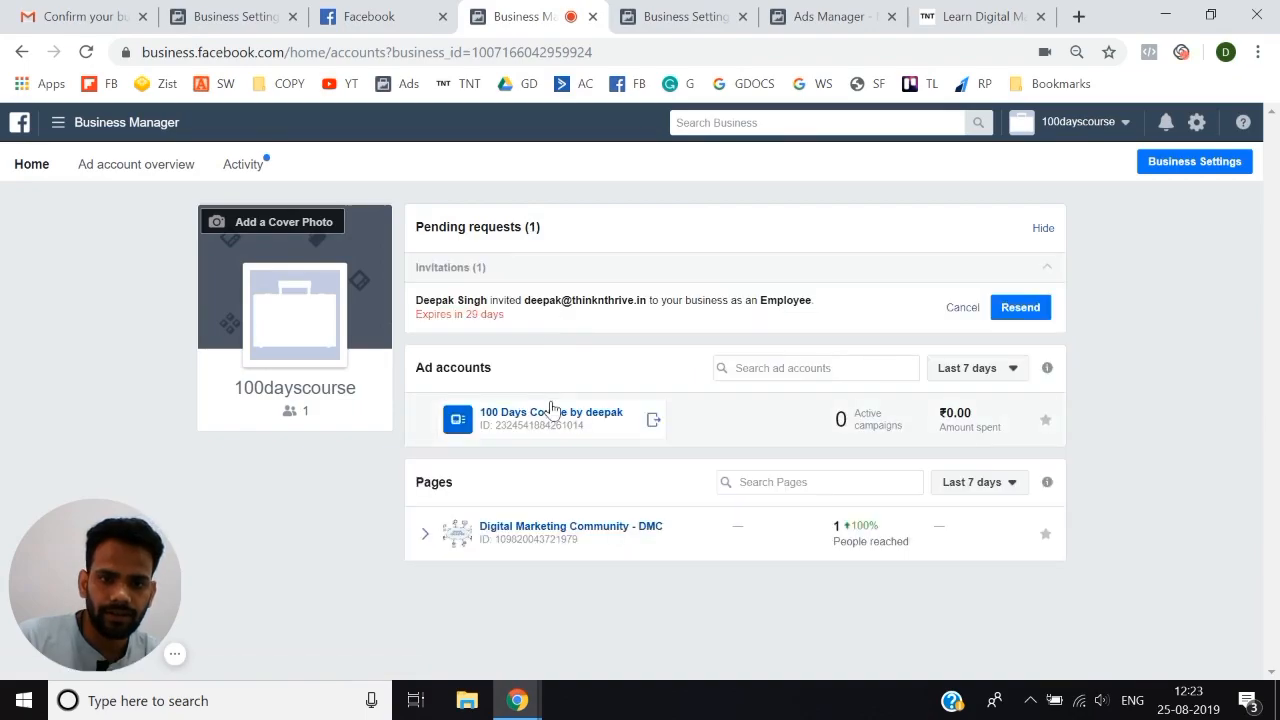
pyautogui.click(553, 411)
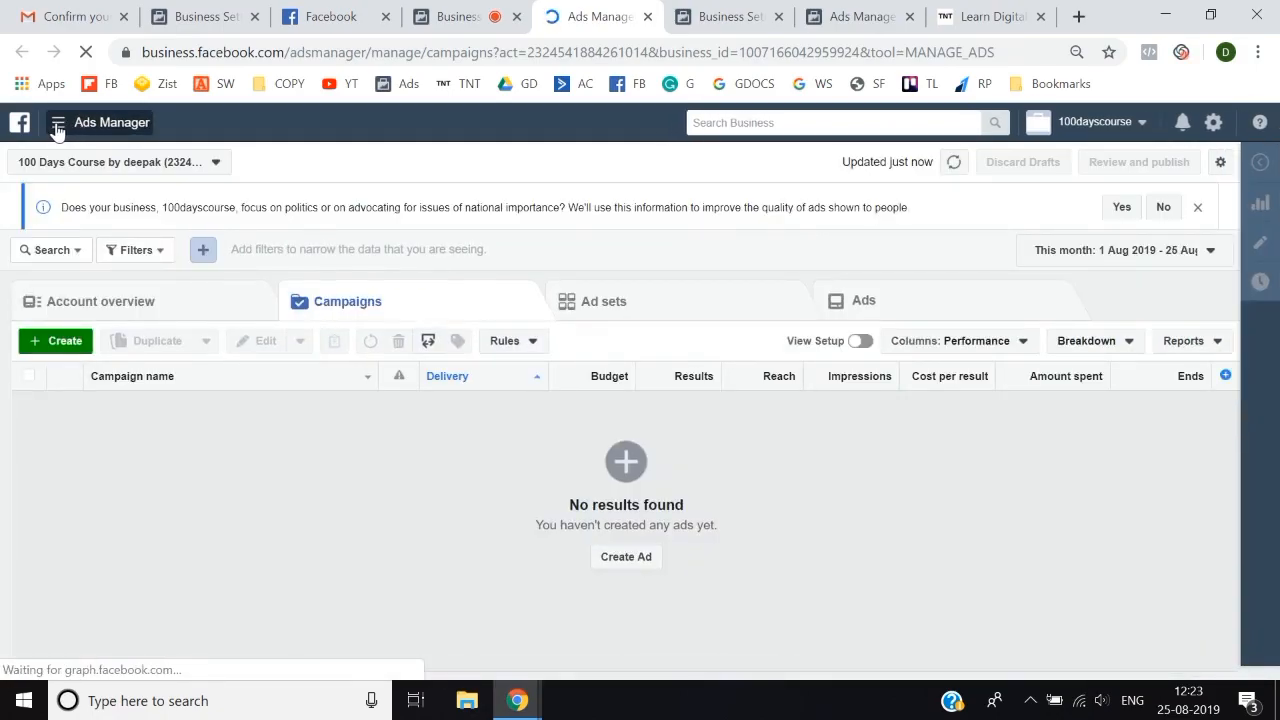
# Go to the ad account's Billing payment settings and start adding a payment method.
pyautogui.click(57, 125)
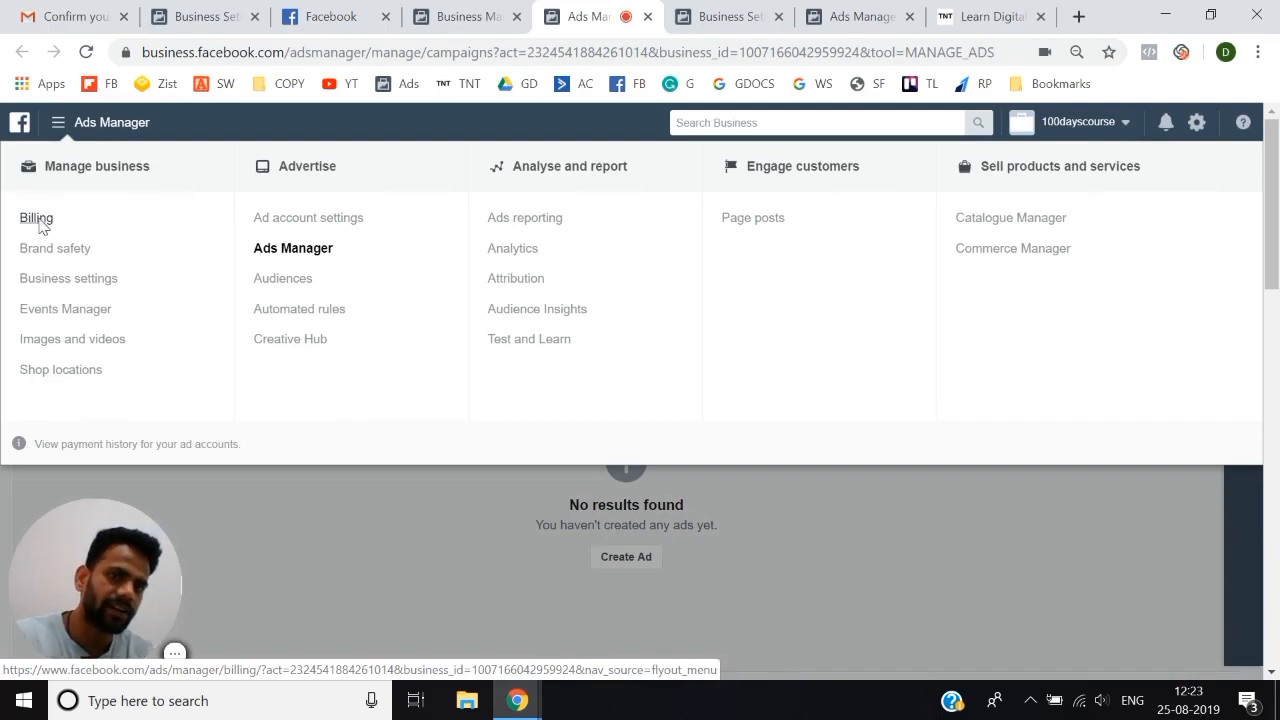
pyautogui.click(37, 220)
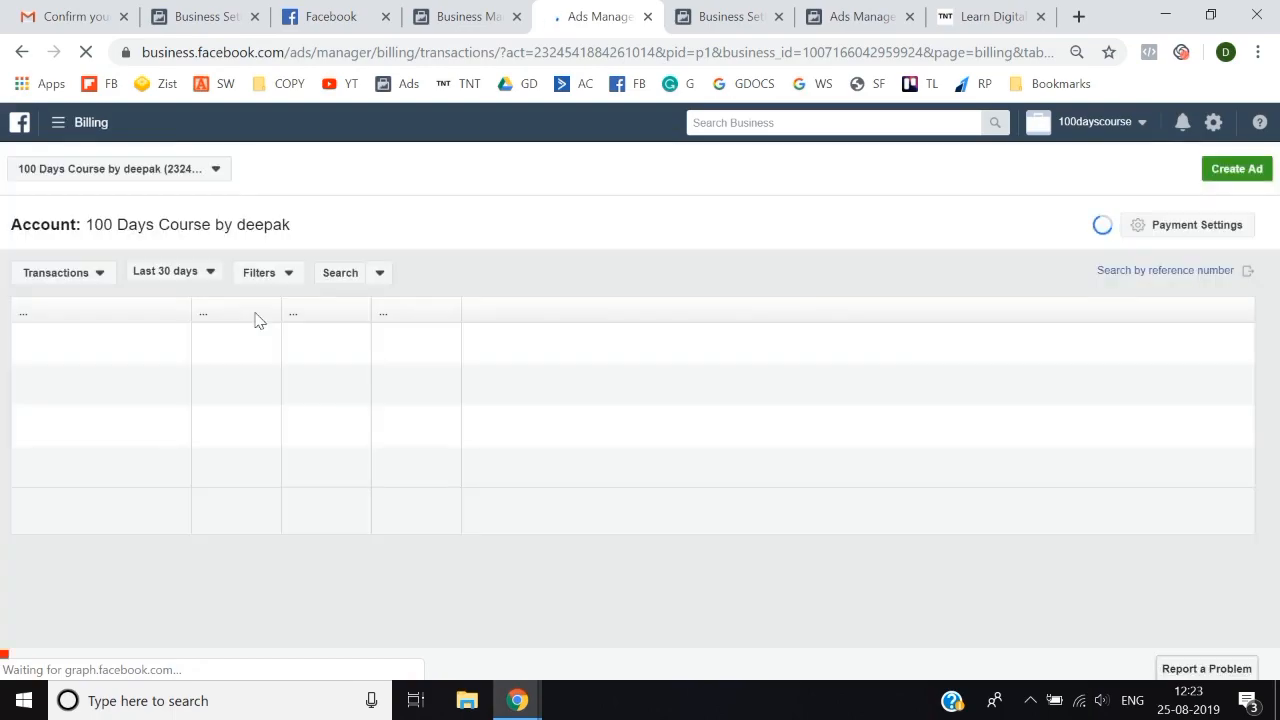
pyautogui.click(1198, 226)
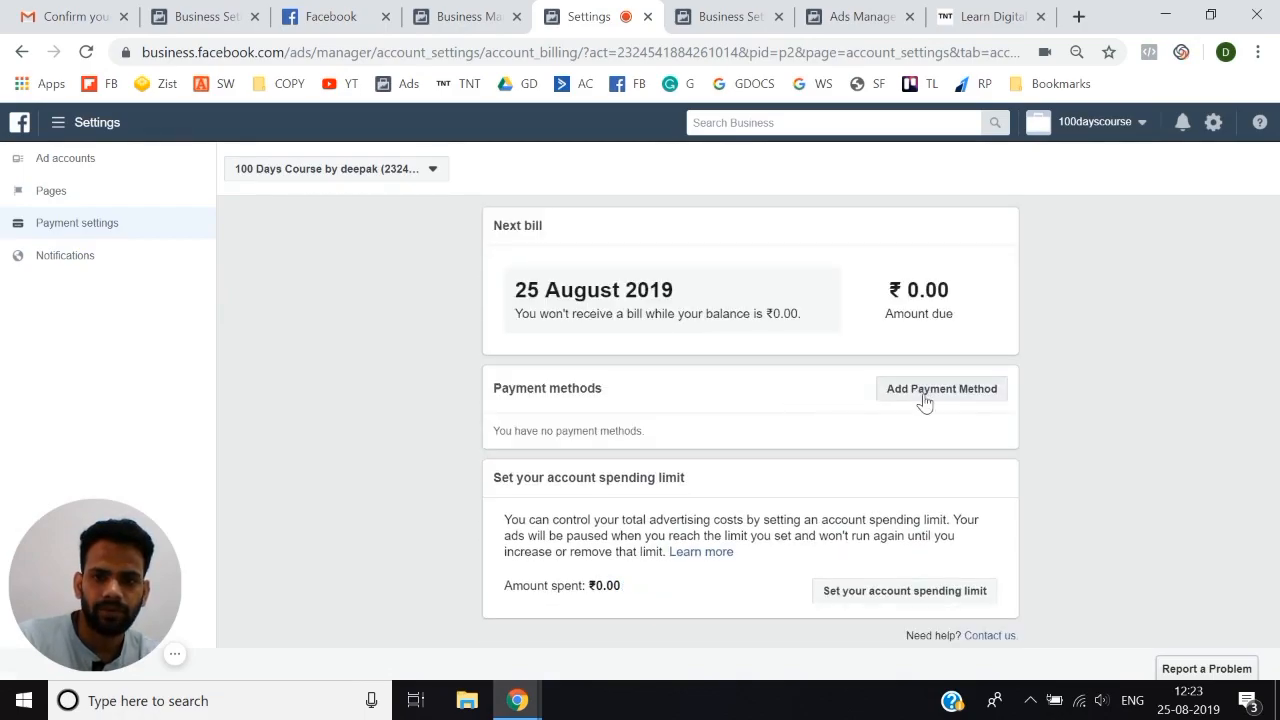
pyautogui.click(924, 397)
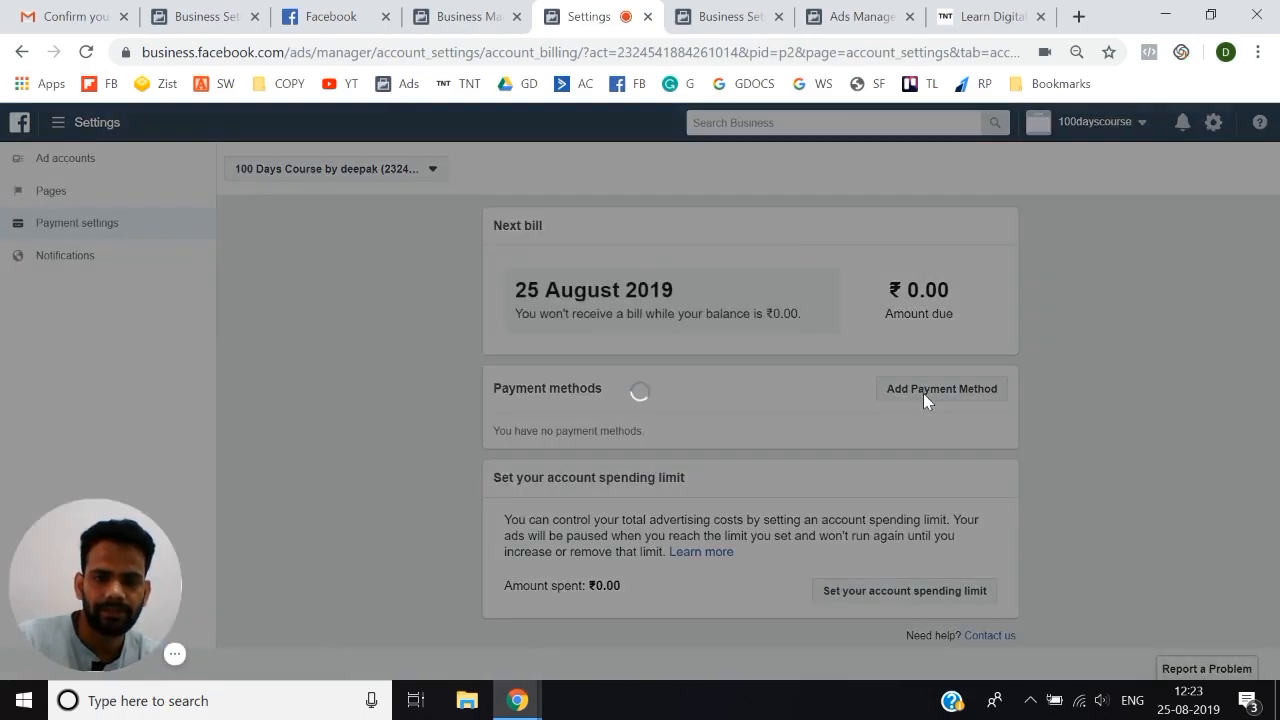
# Choose Delhi as the state of residence, continue to the card form, then dismiss it.
pyautogui.scroll(-3, 729, 477)
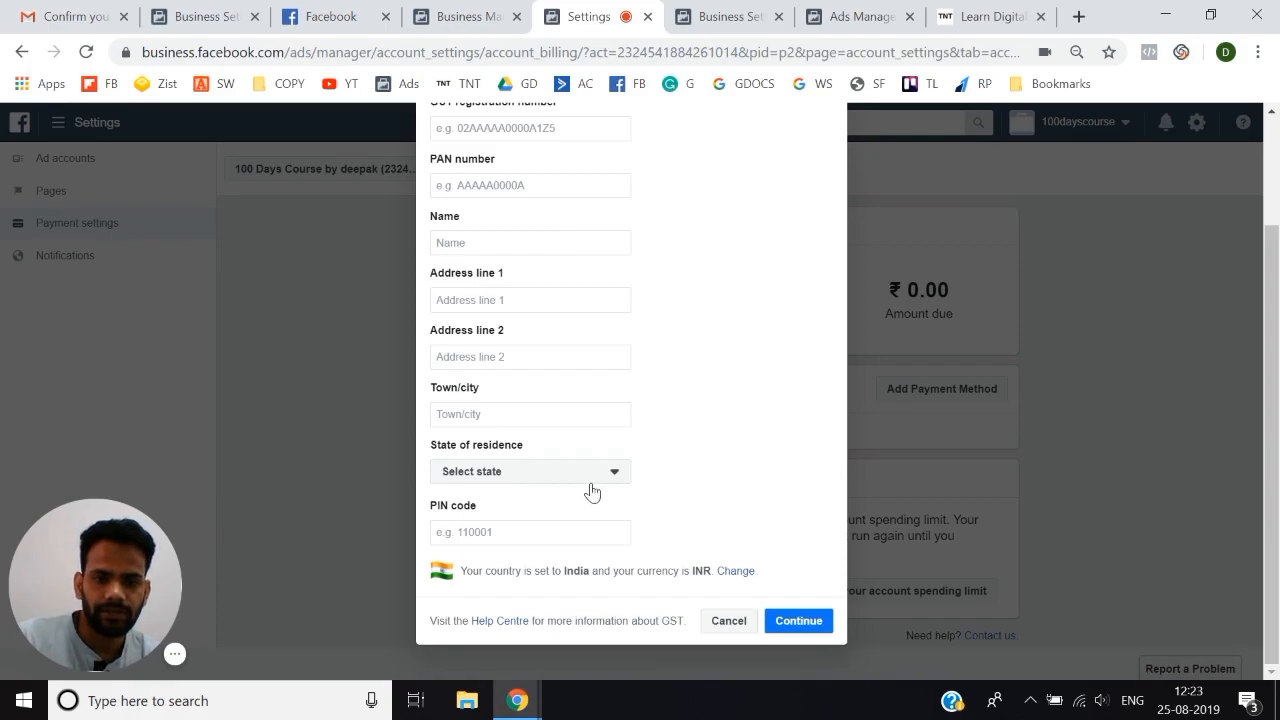
pyautogui.click(590, 475)
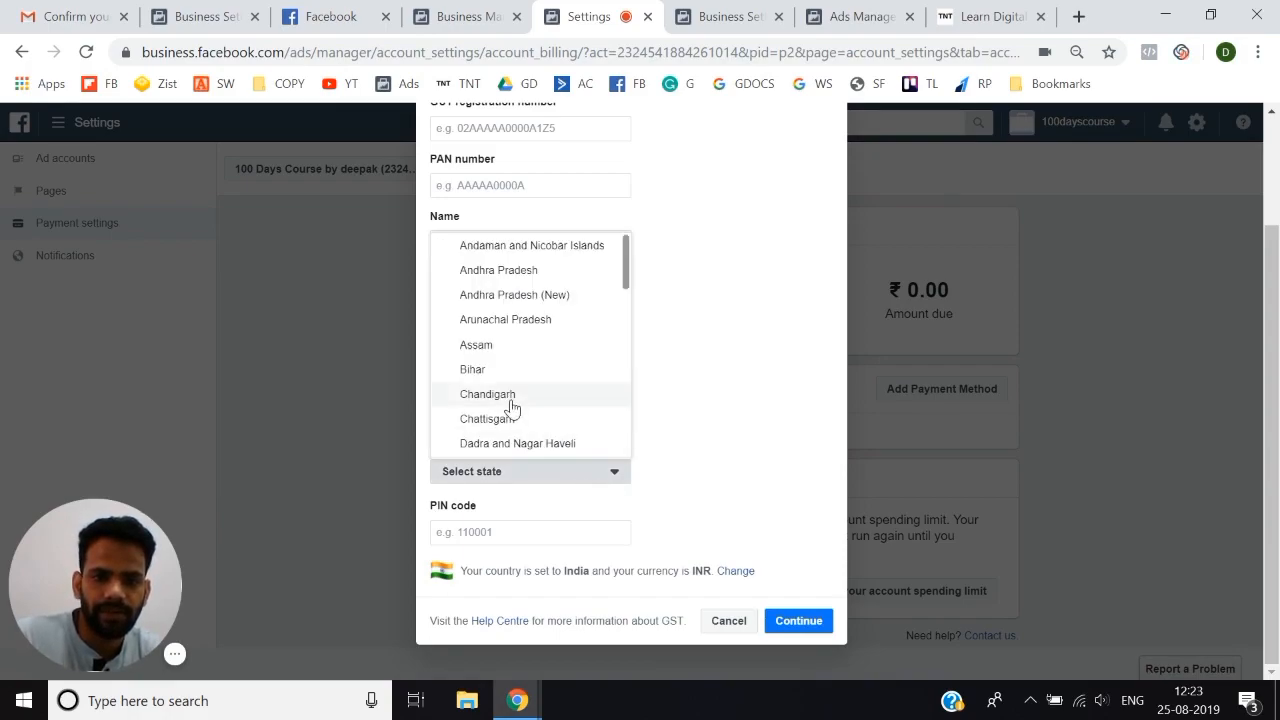
pyautogui.scroll(-3, 509, 407)
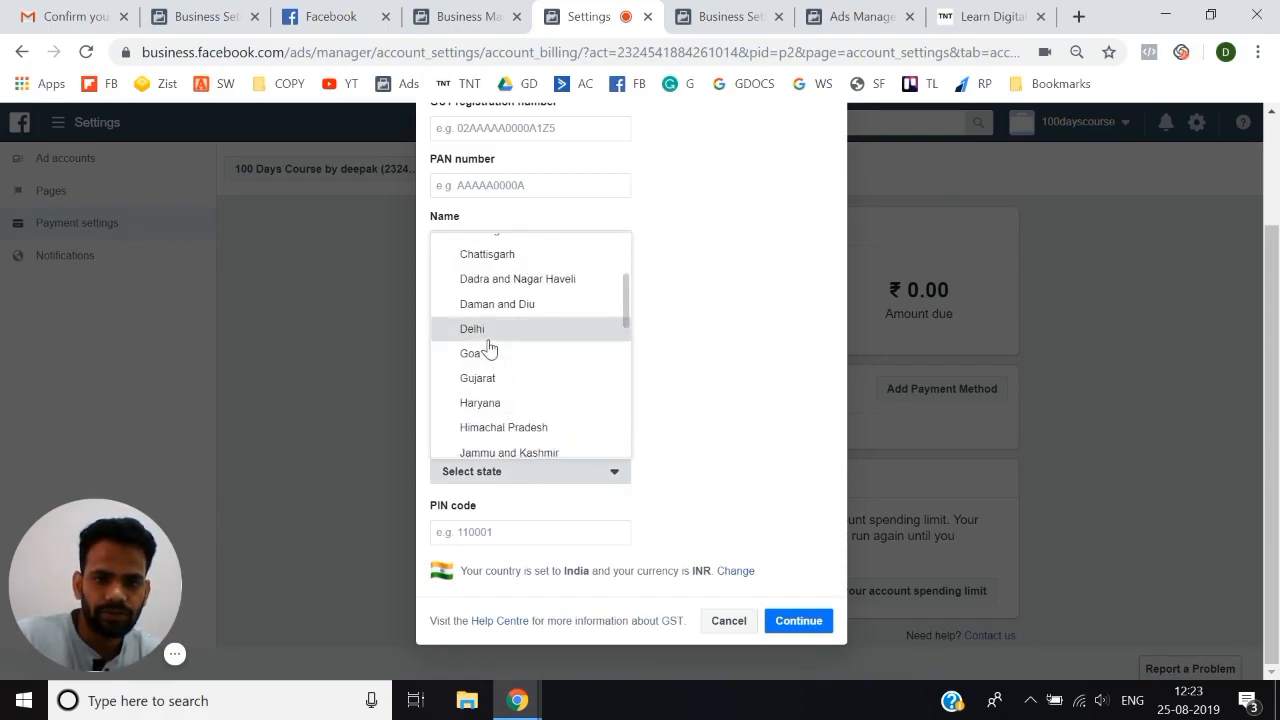
pyautogui.click(488, 333)
pyautogui.click(805, 620)
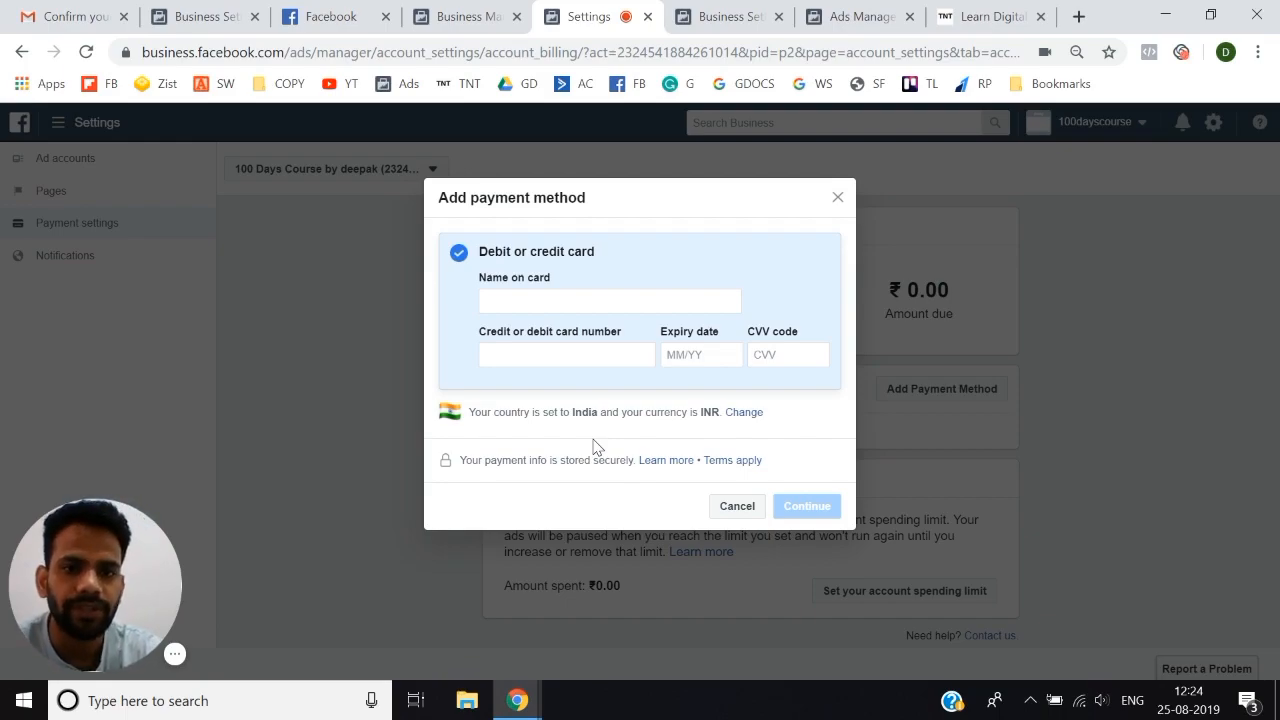
pyautogui.click(839, 202)
pyautogui.click(745, 12)
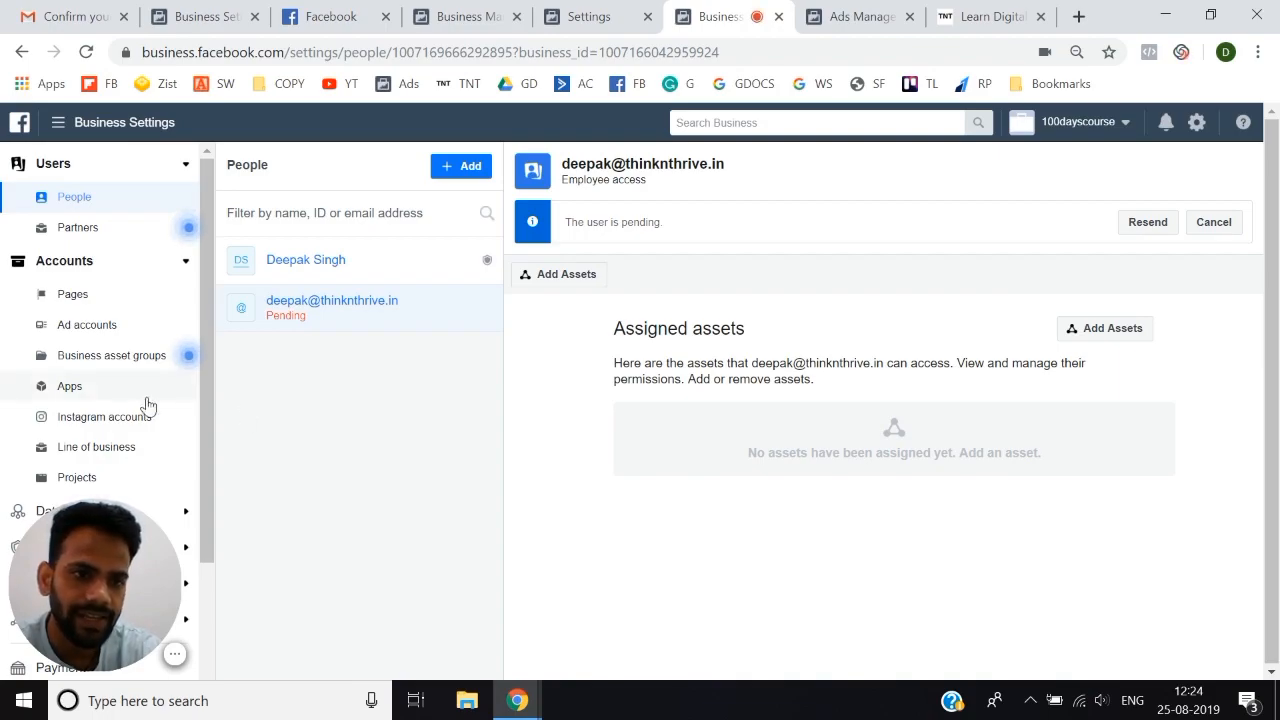
# Open Payments in Business Settings, refresh the page, and start adding a payment method with + Add.
pyautogui.scroll(-2, 122, 415)
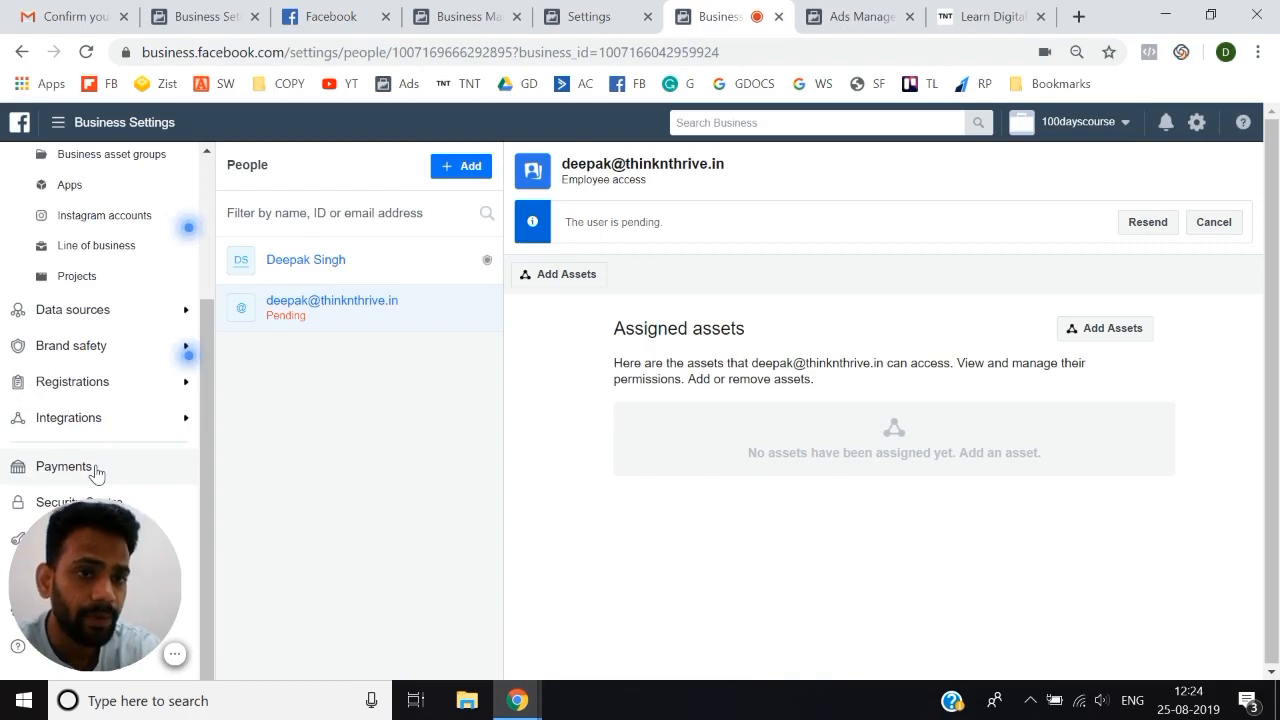
pyautogui.click(95, 468)
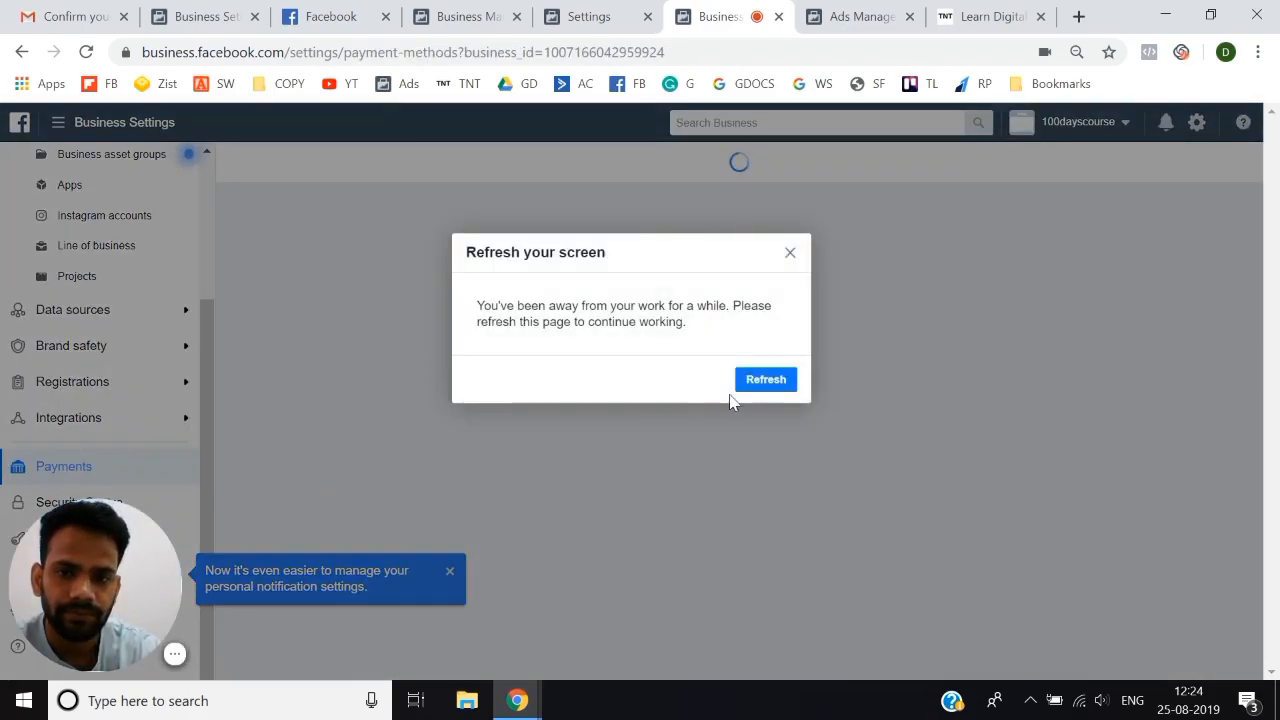
pyautogui.click(769, 383)
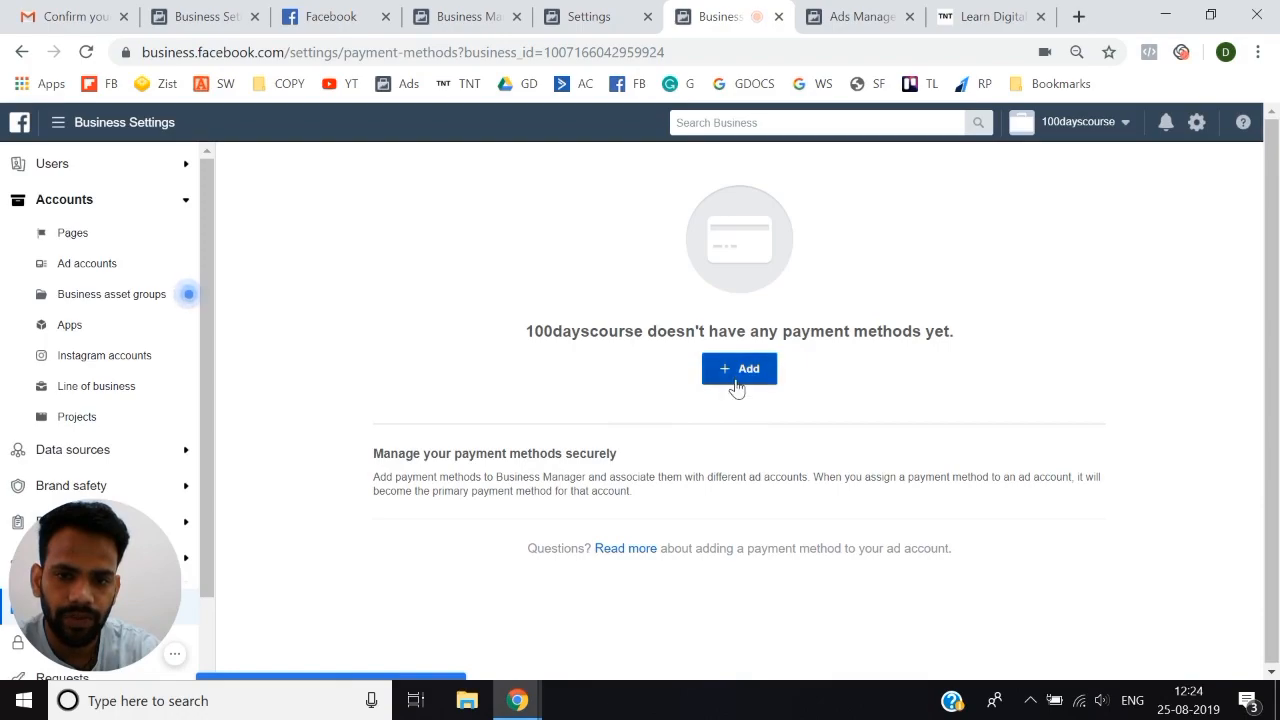
pyautogui.click(736, 384)
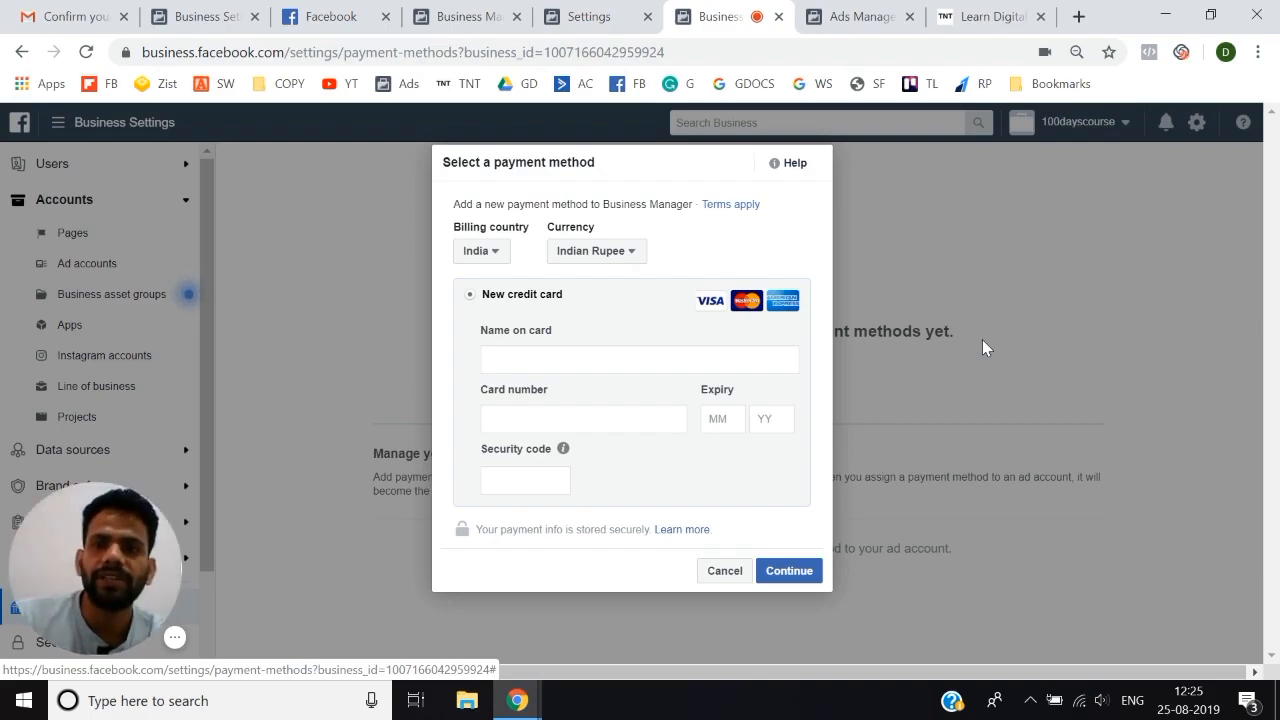
# Return to the Business Manager home showing the 100 Days Course ad account and DMC page.
pyautogui.click(476, 12)
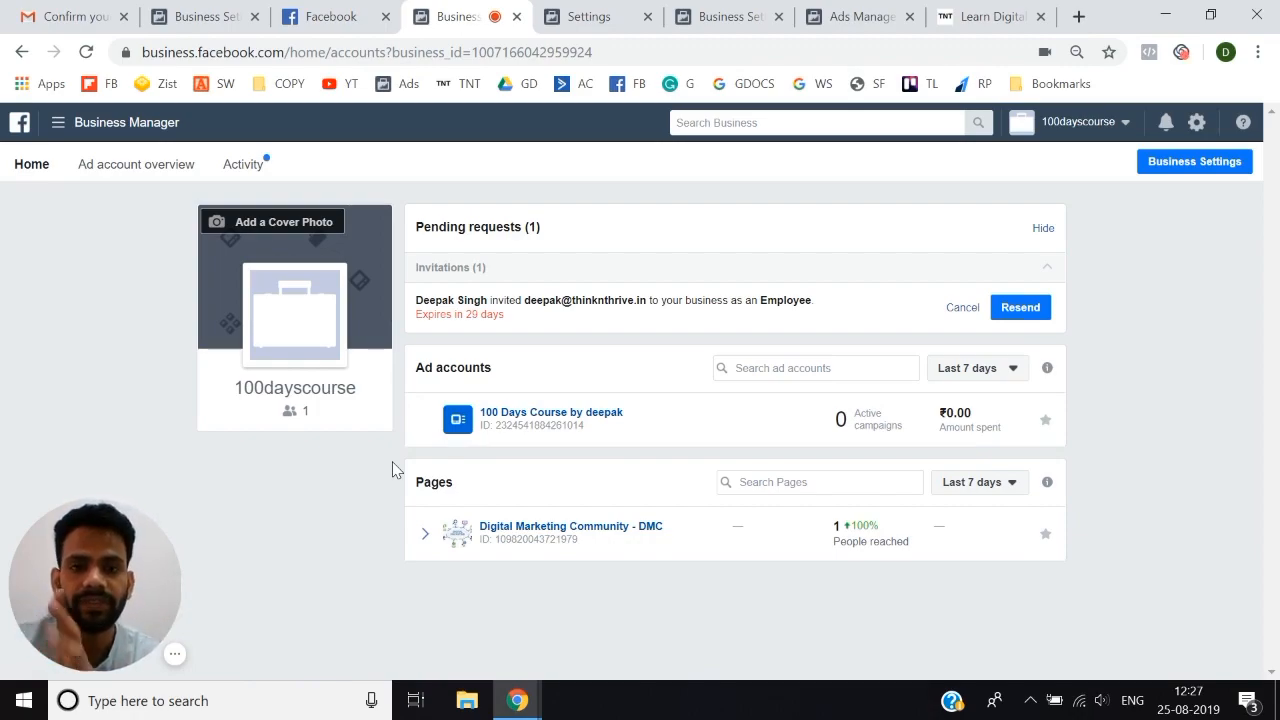
pyautogui.click(175, 656)
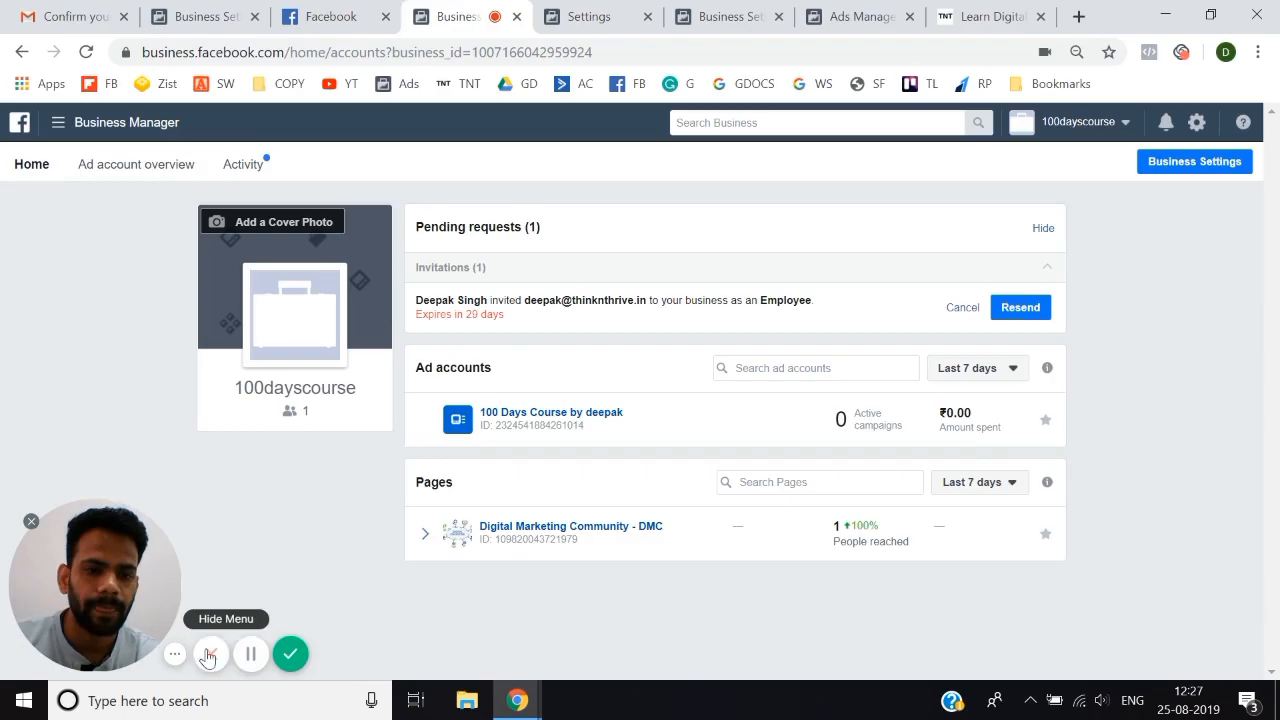